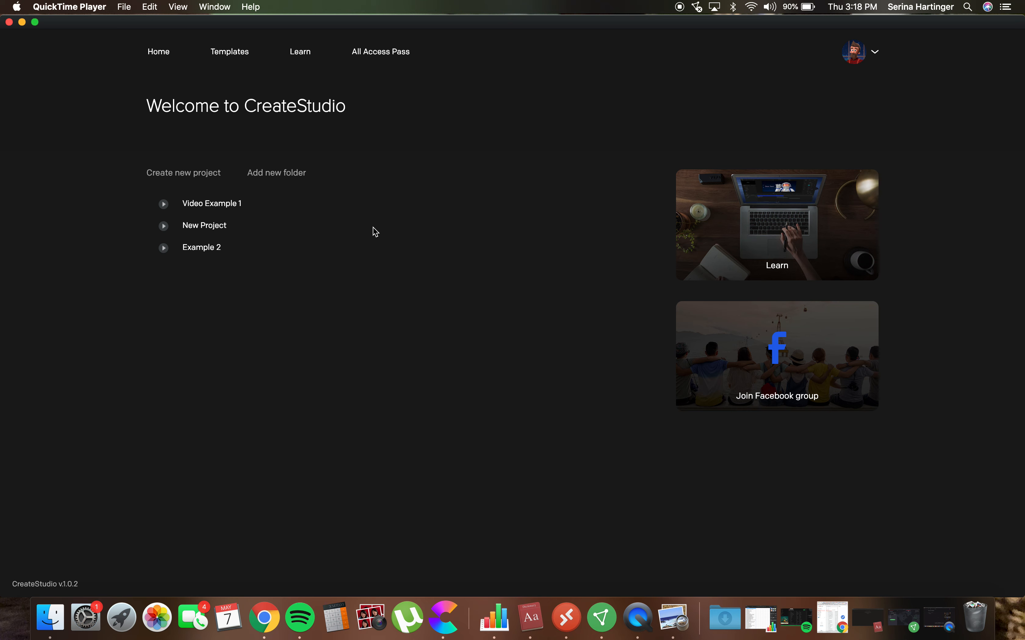
Create a new project named New Project 3 with the 1080p HD preset
{"action": "left_click", "coordinate": [188, 174]}
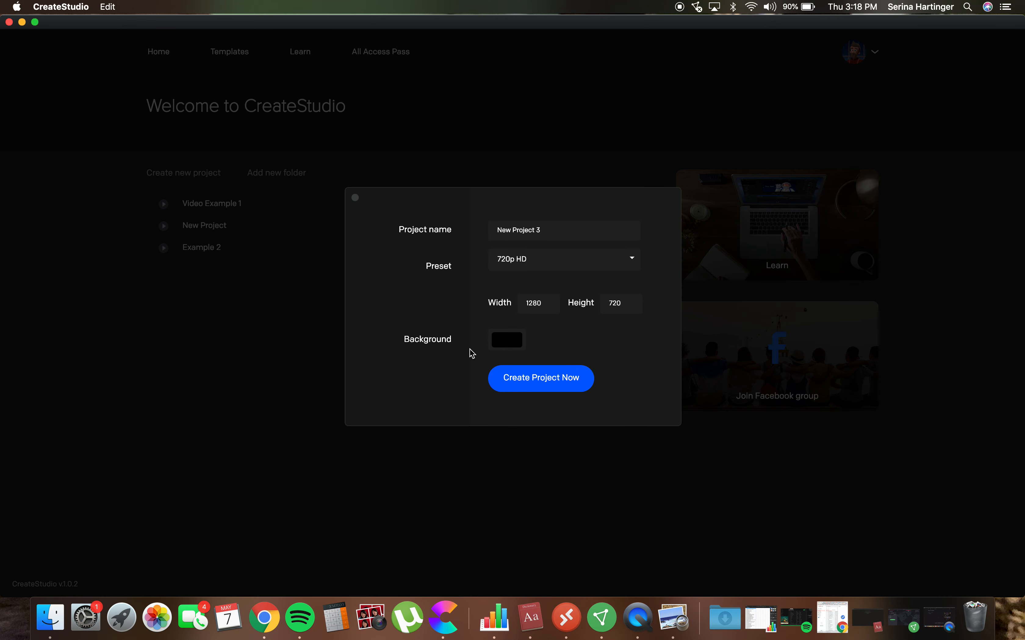
{"action": "left_click", "coordinate": [570, 268]}
{"action": "left_click", "coordinate": [538, 319]}
{"action": "left_click", "coordinate": [583, 388]}
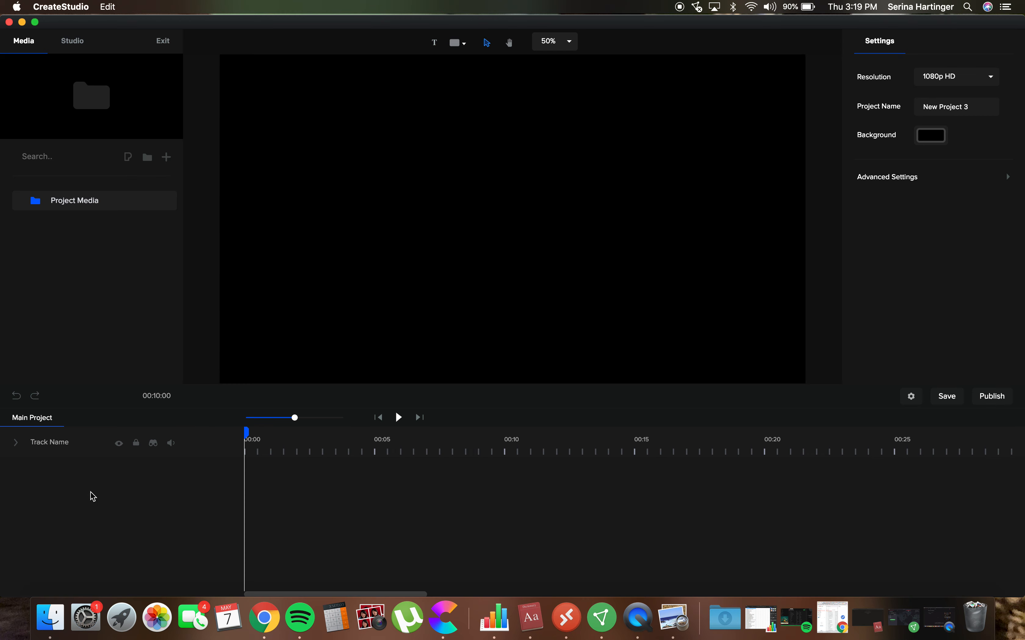
Add a text layer and replace its placeholder text with "blah blah blah"
{"action": "left_click", "coordinate": [434, 42]}
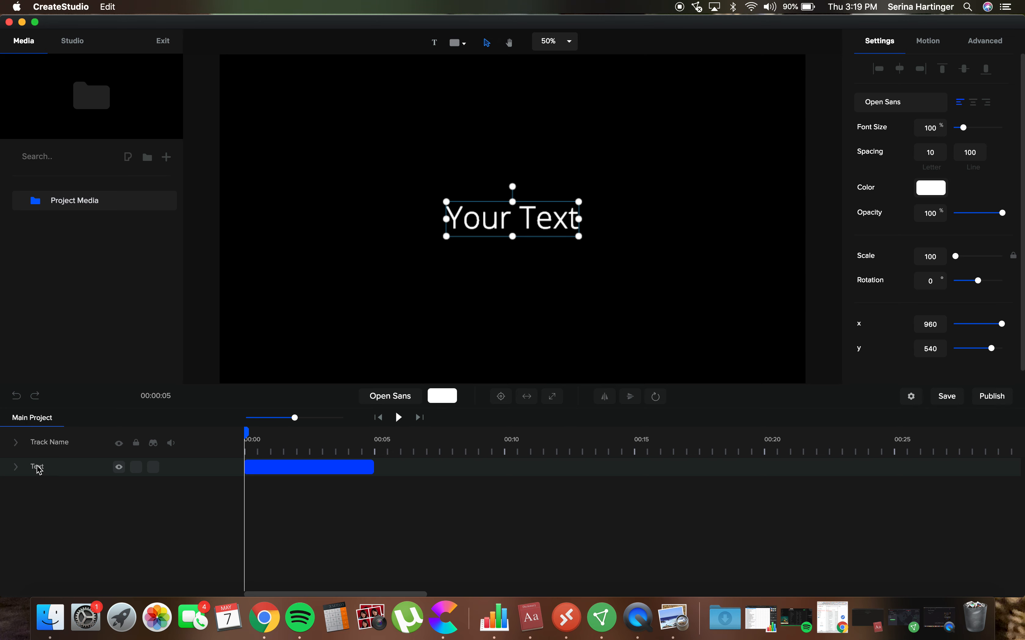
{"action": "double_click", "coordinate": [492, 218]}
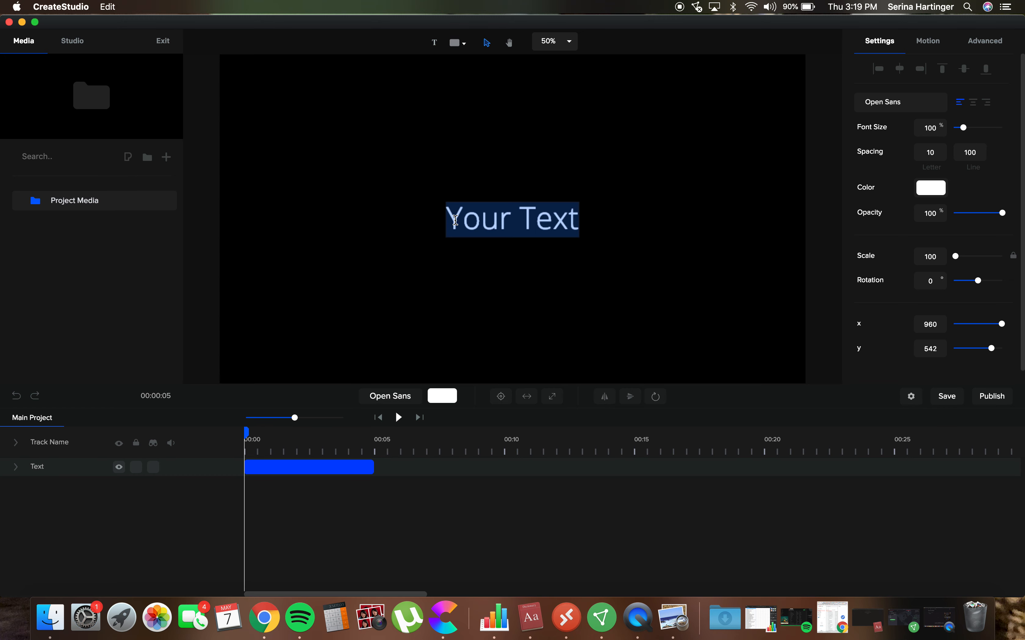
{"action": "double_click", "coordinate": [513, 219]}
{"action": "type", "text": "blah blah"}
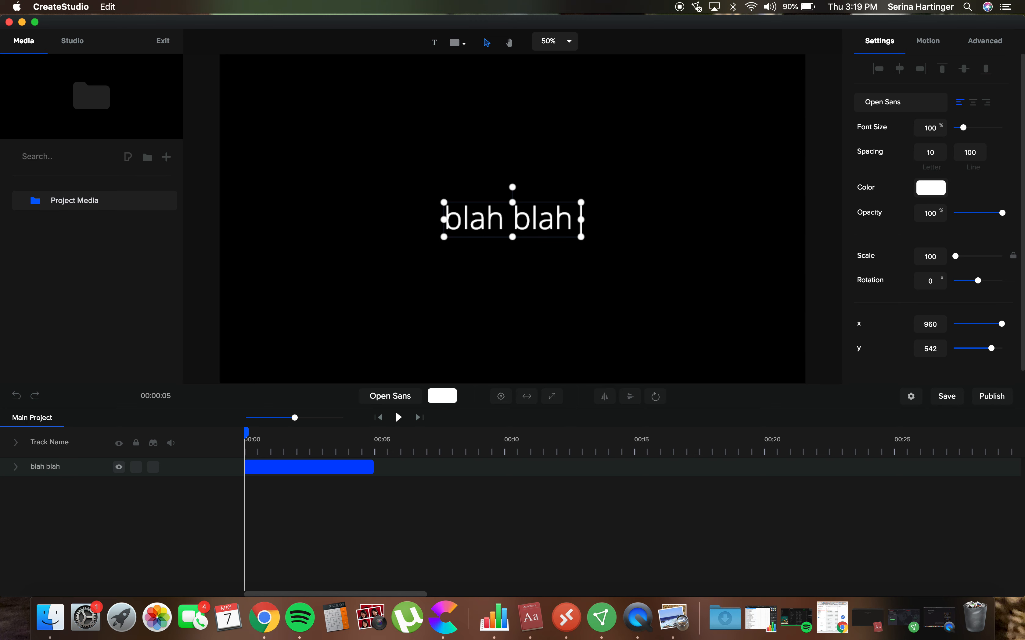
{"action": "type", "text": " blah"}
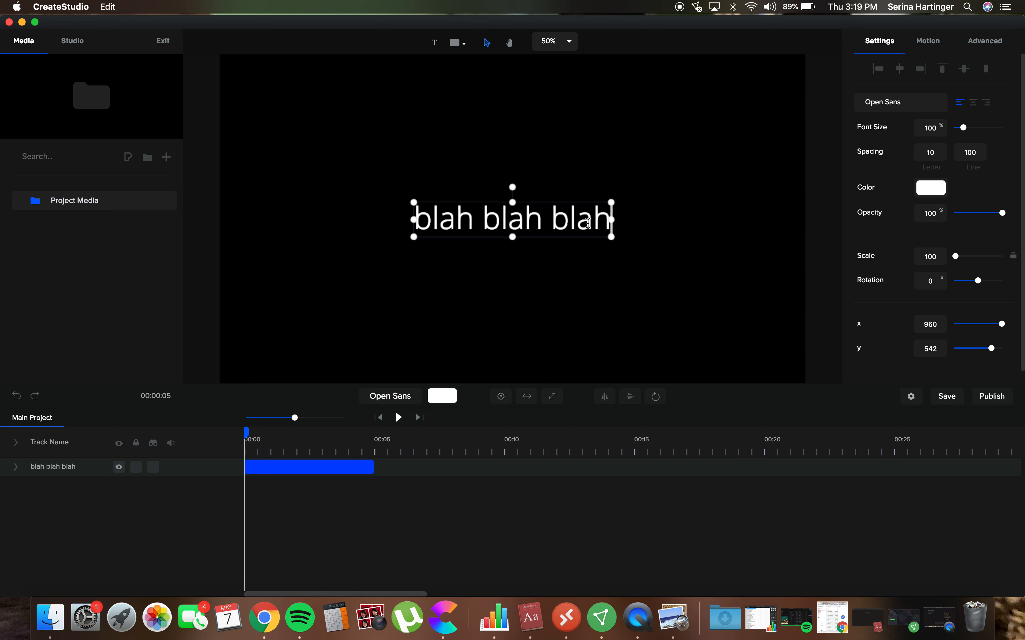
Delete all the words in the text layer, leaving the layer in place
{"action": "key", "text": "super+a"}
{"action": "key", "text": "BackSpace"}
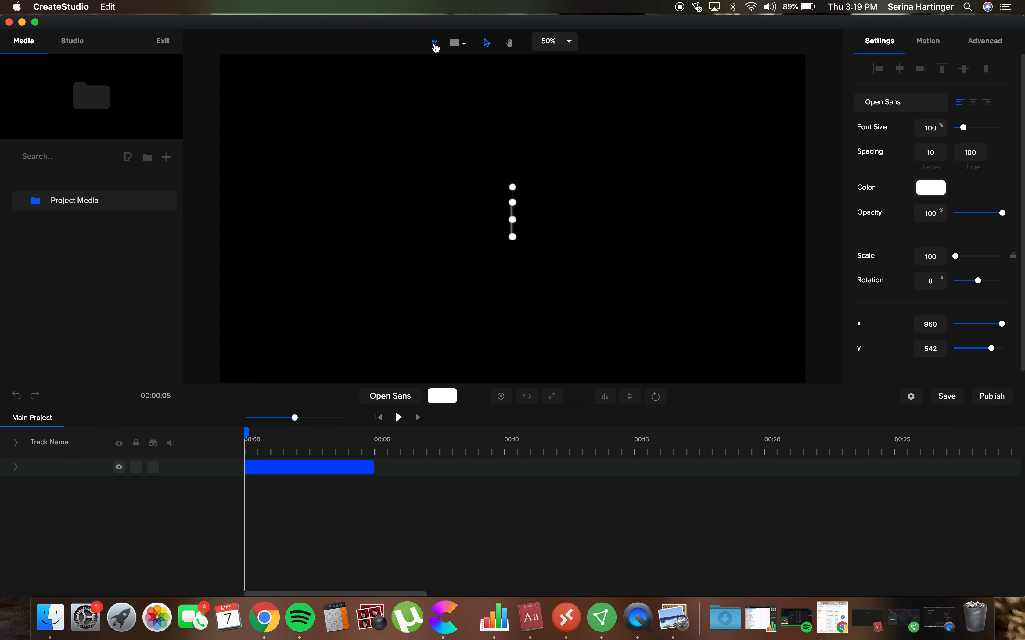
Find the smiley face in the shape library and add it to the canvas
{"action": "left_click", "coordinate": [465, 48]}
{"action": "scroll", "coordinate": [458, 203], "scroll_direction": "down", "scroll_amount": 2}
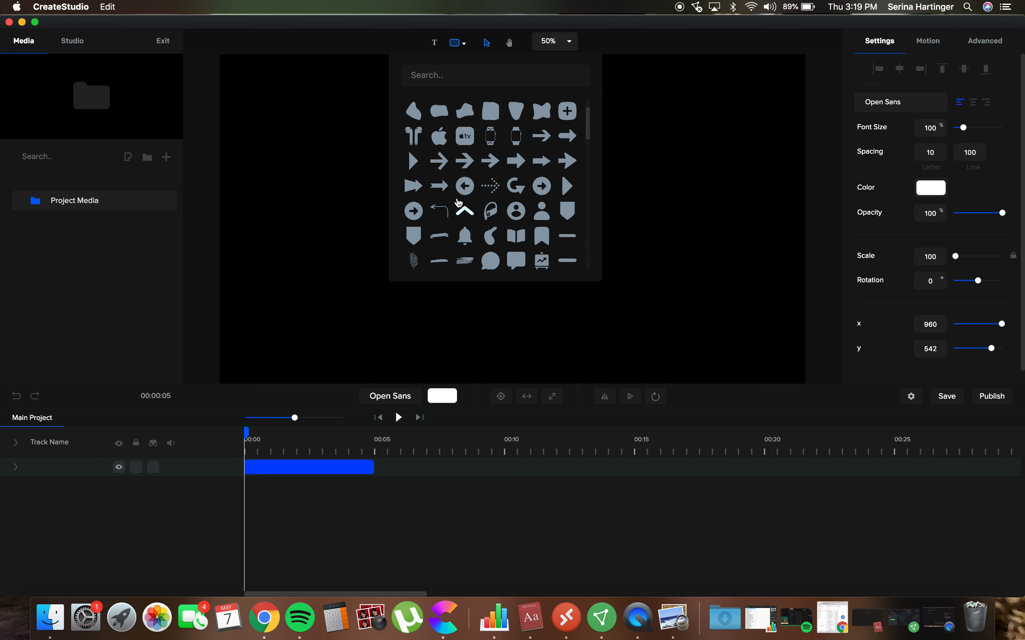
{"action": "scroll", "coordinate": [459, 203], "scroll_direction": "up", "scroll_amount": 1}
{"action": "scroll", "coordinate": [482, 254], "scroll_direction": "down", "scroll_amount": 5}
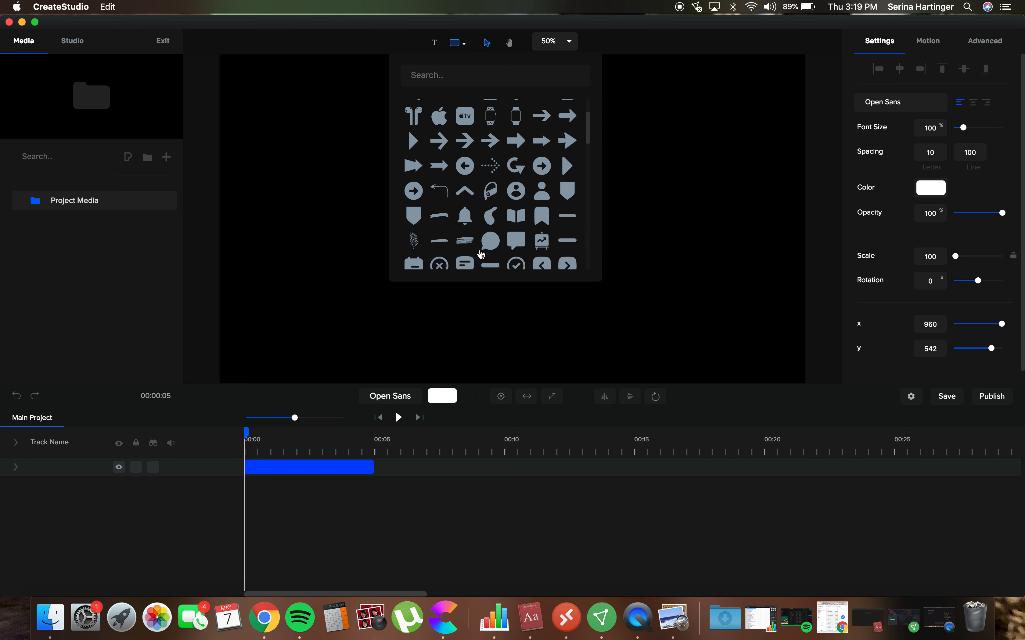
{"action": "scroll", "coordinate": [482, 254], "scroll_direction": "down", "scroll_amount": 3}
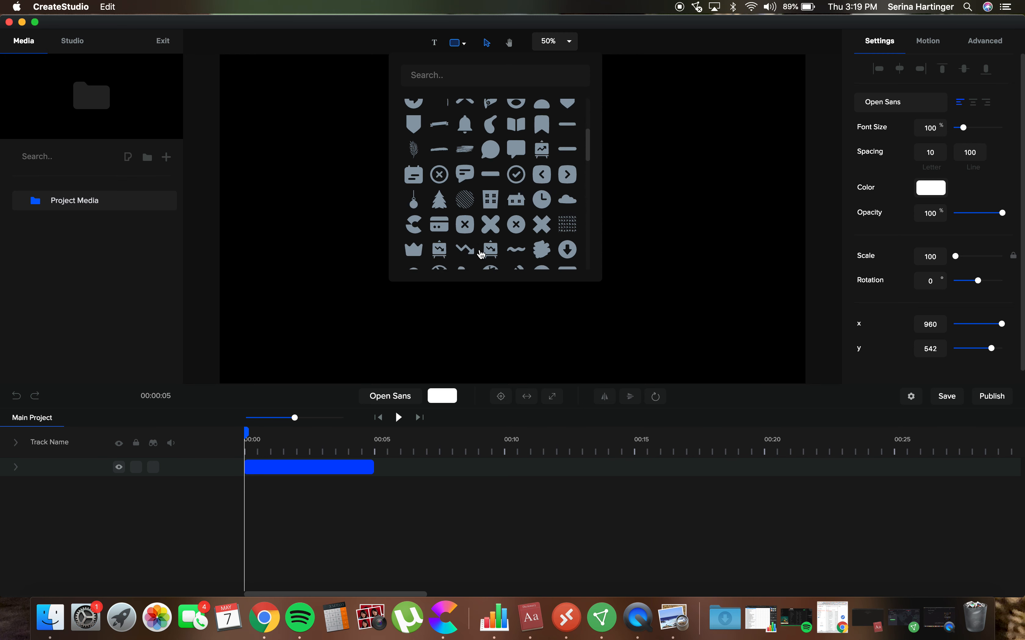
{"action": "scroll", "coordinate": [482, 255], "scroll_direction": "down", "scroll_amount": 2}
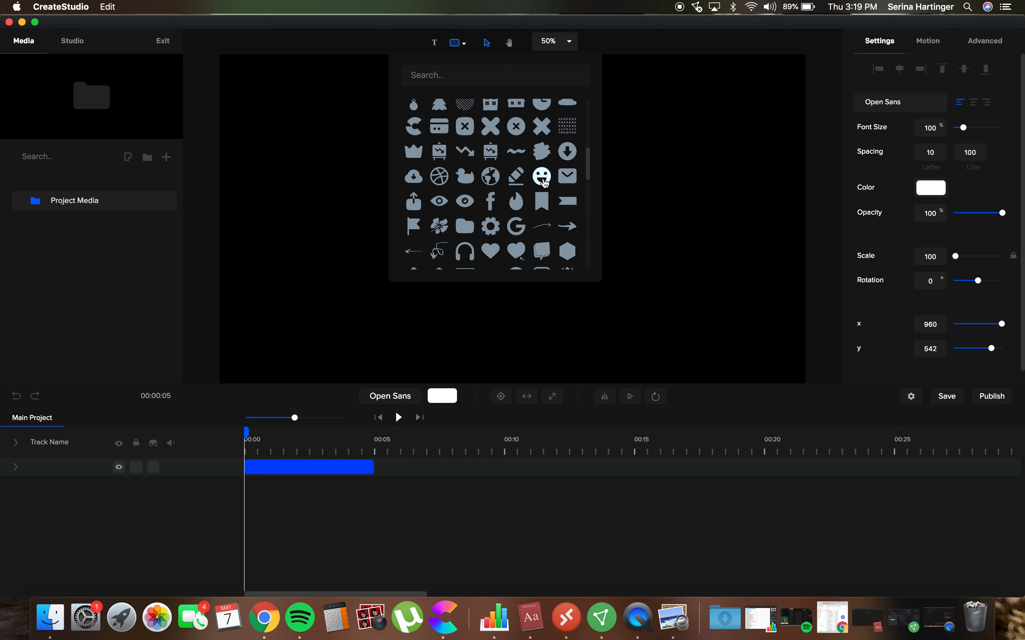
{"action": "left_click", "coordinate": [546, 183]}
{"action": "left_click", "coordinate": [683, 255]}
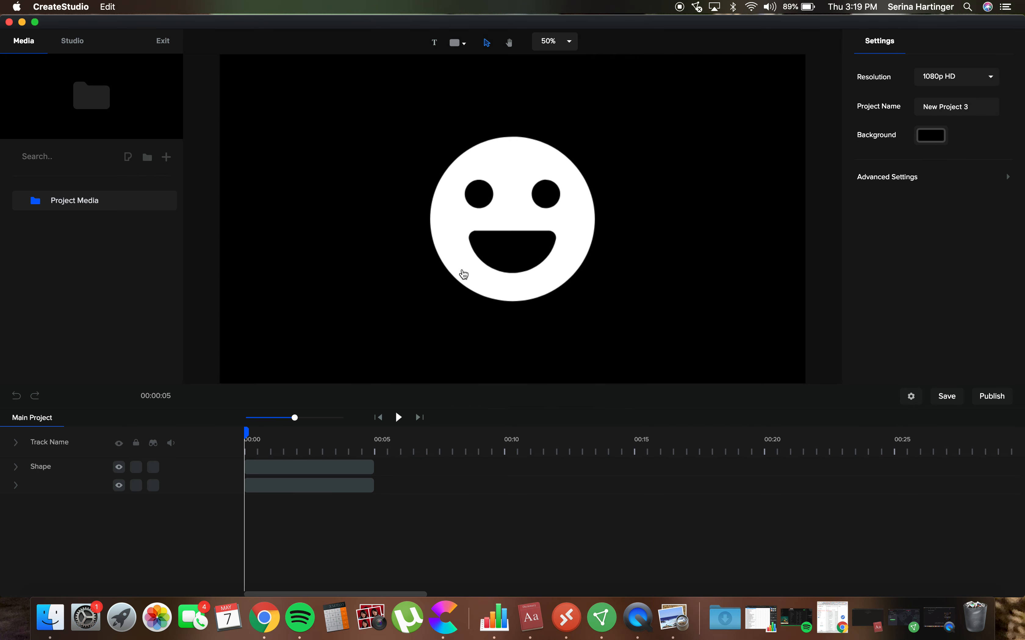
Enlarge the smiley face shape to a scale of 560
{"action": "left_click", "coordinate": [491, 217]}
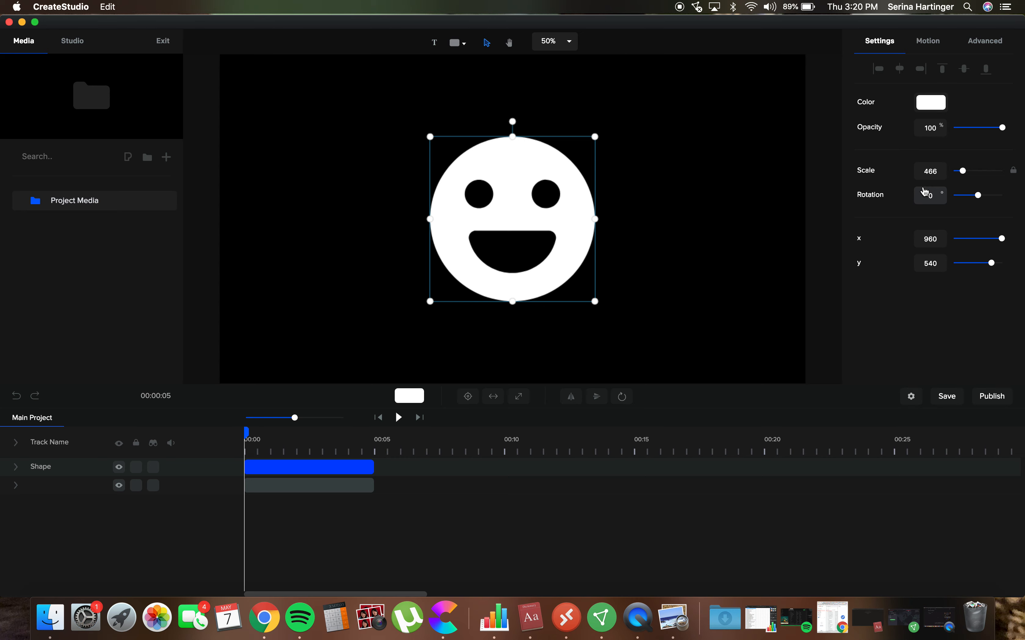
{"action": "left_click_drag", "start_coordinate": [964, 171], "coordinate": [967, 196]}
Examine the smiley's edge up close for sharpness, and return to a centred view of the whole canvas
{"action": "scroll", "coordinate": [630, 218], "scroll_direction": "up", "scroll_amount": 5}
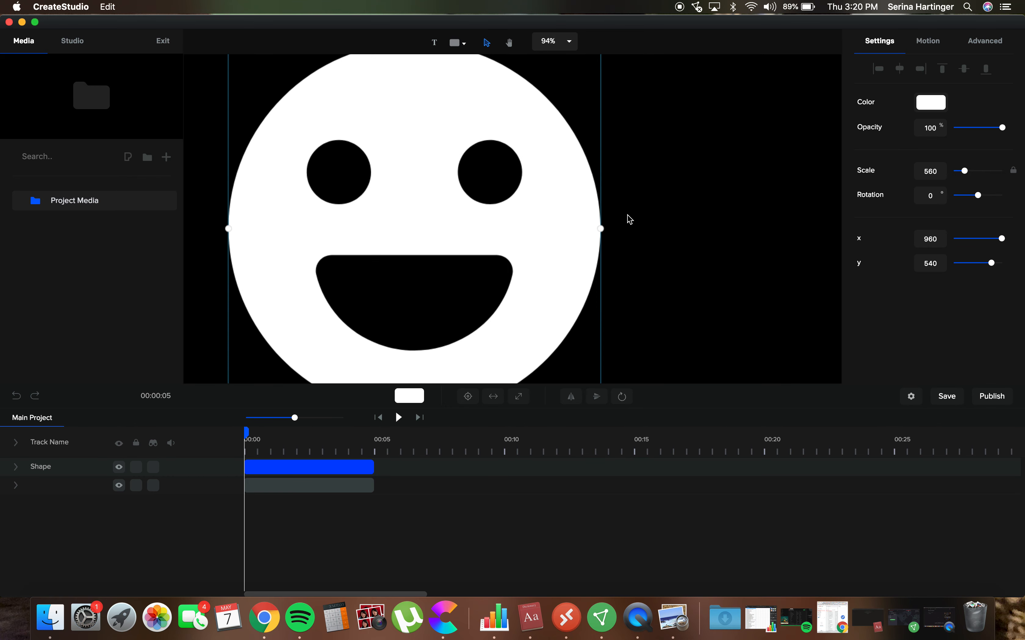
{"action": "scroll", "coordinate": [630, 218], "scroll_direction": "up", "scroll_amount": 6}
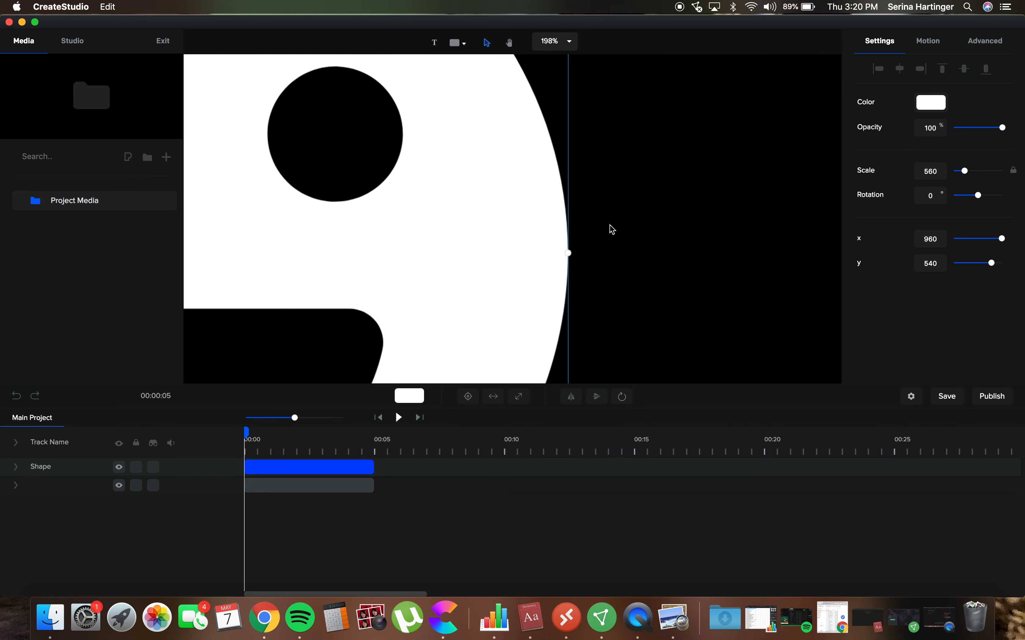
{"action": "scroll", "coordinate": [614, 228], "scroll_direction": "up", "scroll_amount": 5}
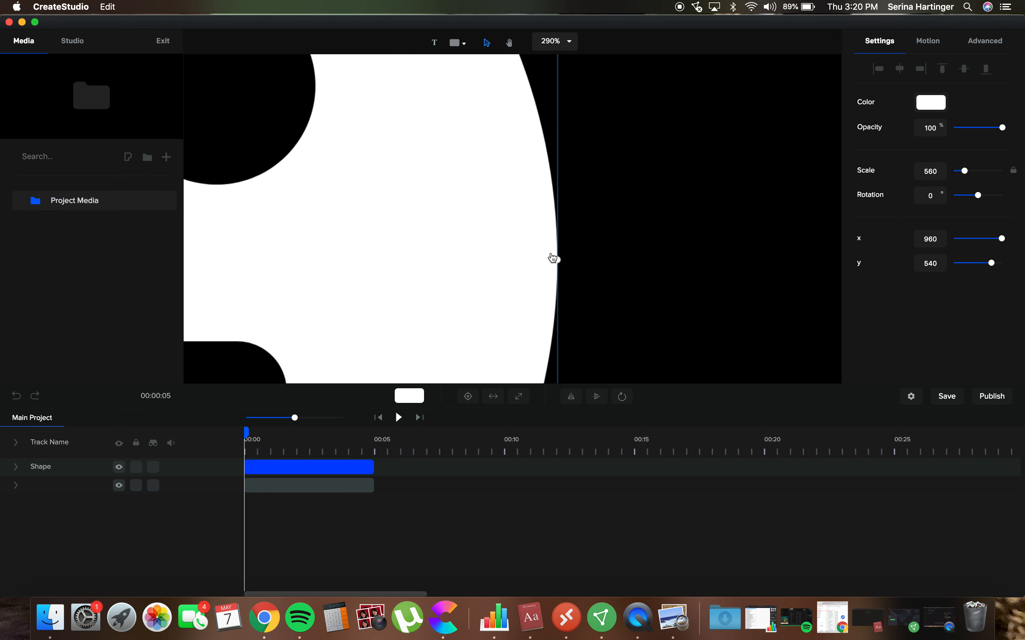
{"action": "scroll", "coordinate": [555, 259], "scroll_direction": "up", "scroll_amount": 1}
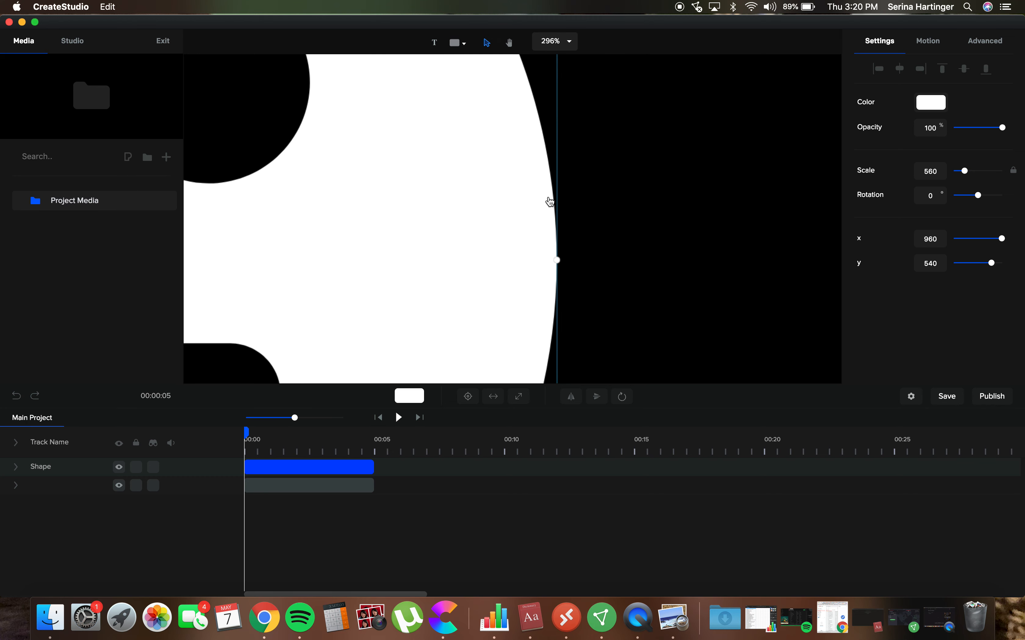
{"action": "scroll", "coordinate": [679, 147], "scroll_direction": "down", "scroll_amount": 5}
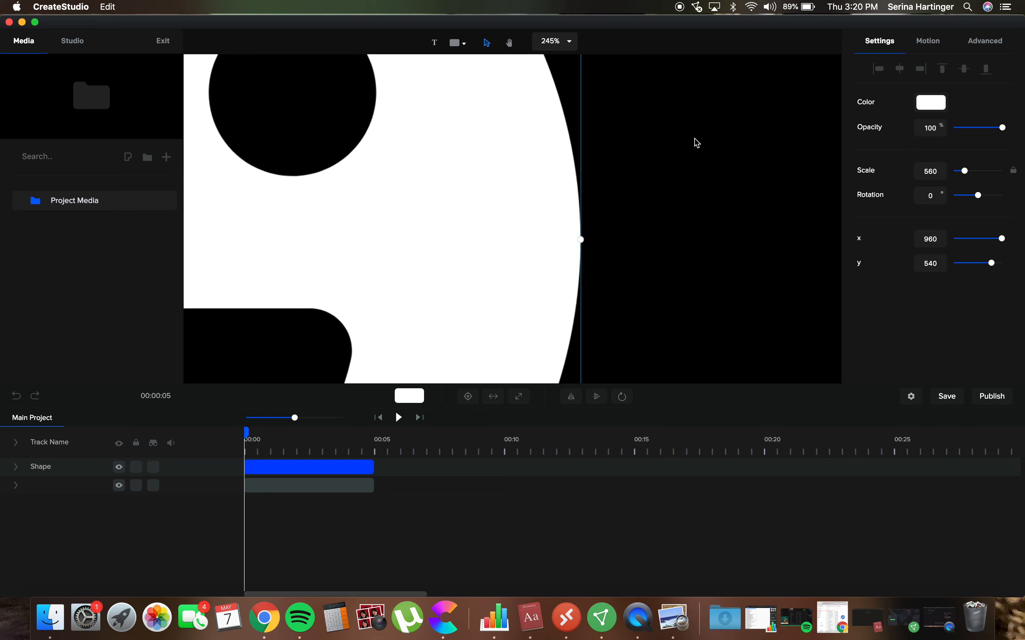
{"action": "scroll", "coordinate": [703, 135], "scroll_direction": "down", "scroll_amount": 6}
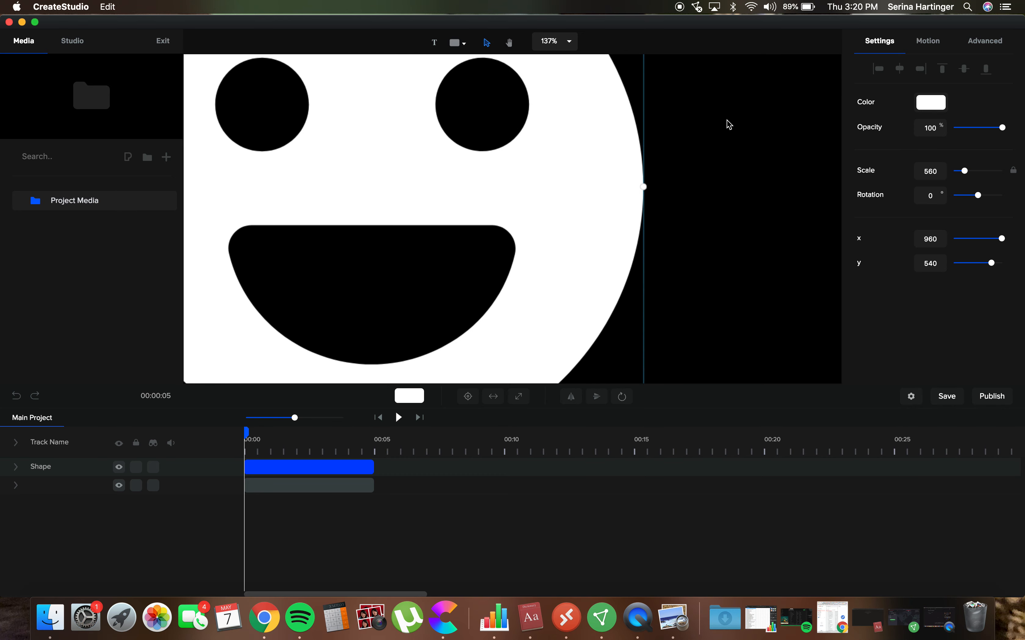
{"action": "scroll", "coordinate": [746, 120], "scroll_direction": "down", "scroll_amount": 2}
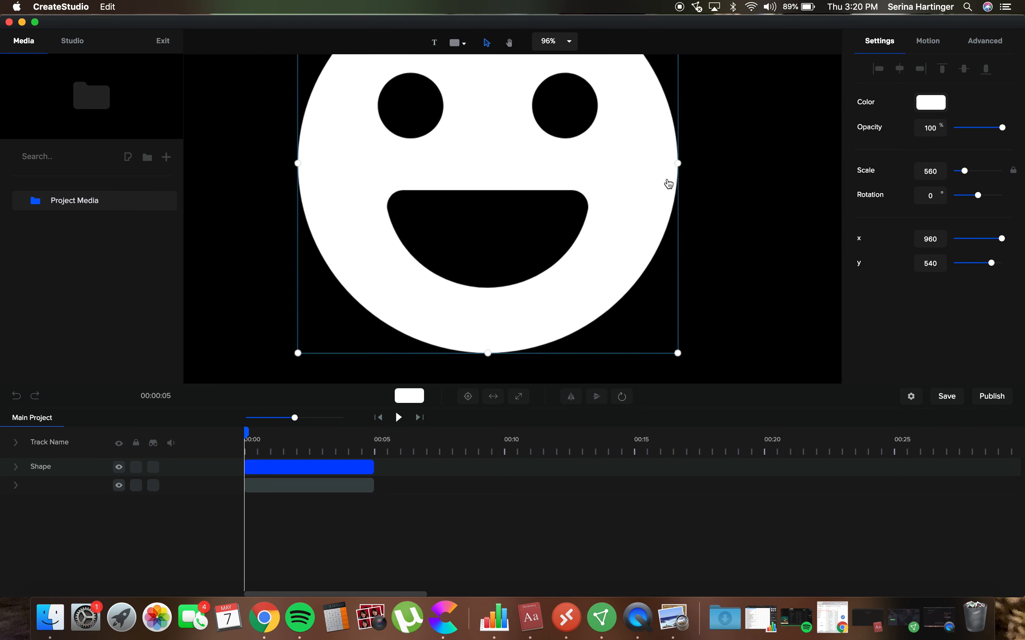
{"action": "scroll", "coordinate": [669, 185], "scroll_direction": "down", "scroll_amount": 3}
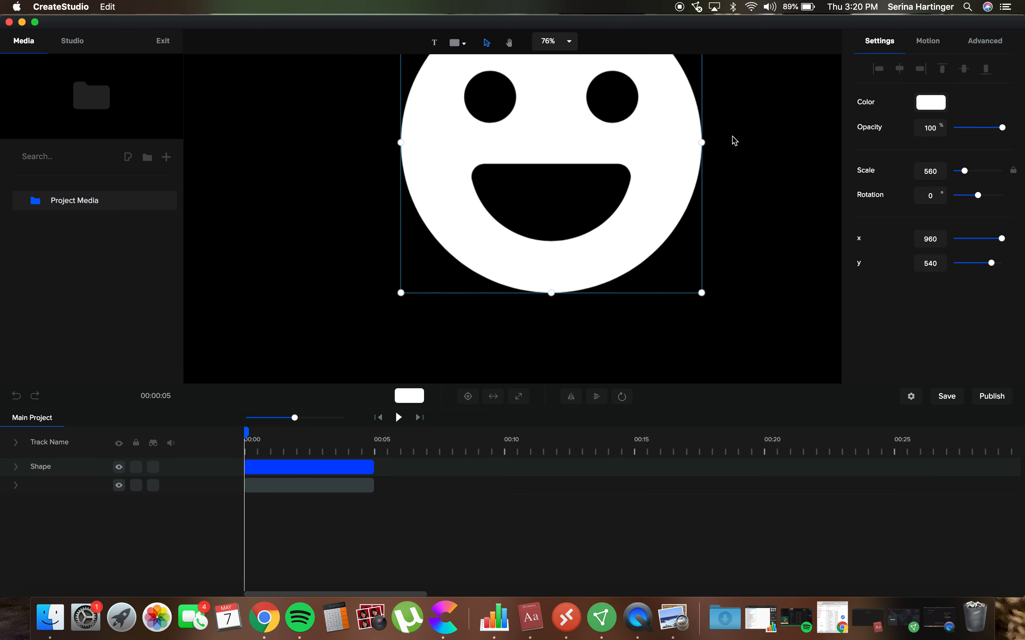
{"action": "scroll", "coordinate": [734, 141], "scroll_direction": "down", "scroll_amount": 4}
{"action": "left_click_drag", "start_coordinate": [791, 170], "coordinate": [701, 276]}
{"action": "left_click", "coordinate": [510, 42]}
{"action": "left_click_drag", "start_coordinate": [496, 147], "coordinate": [385, 222]}
{"action": "left_click", "coordinate": [487, 43]}
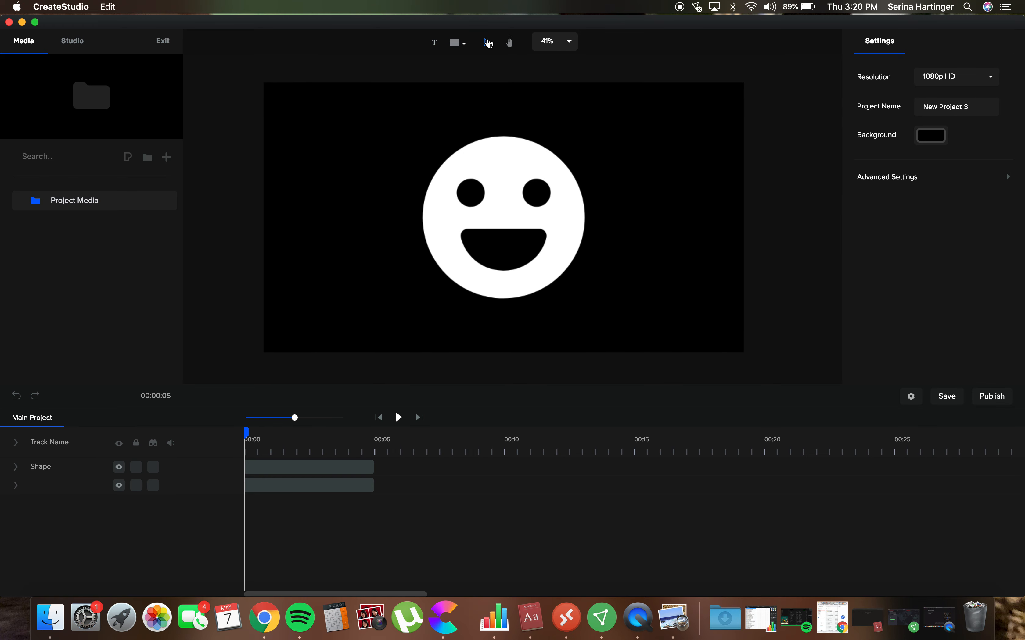
Change the smiley face's solid fill color to yellow #FFD40A
{"action": "left_click", "coordinate": [511, 182]}
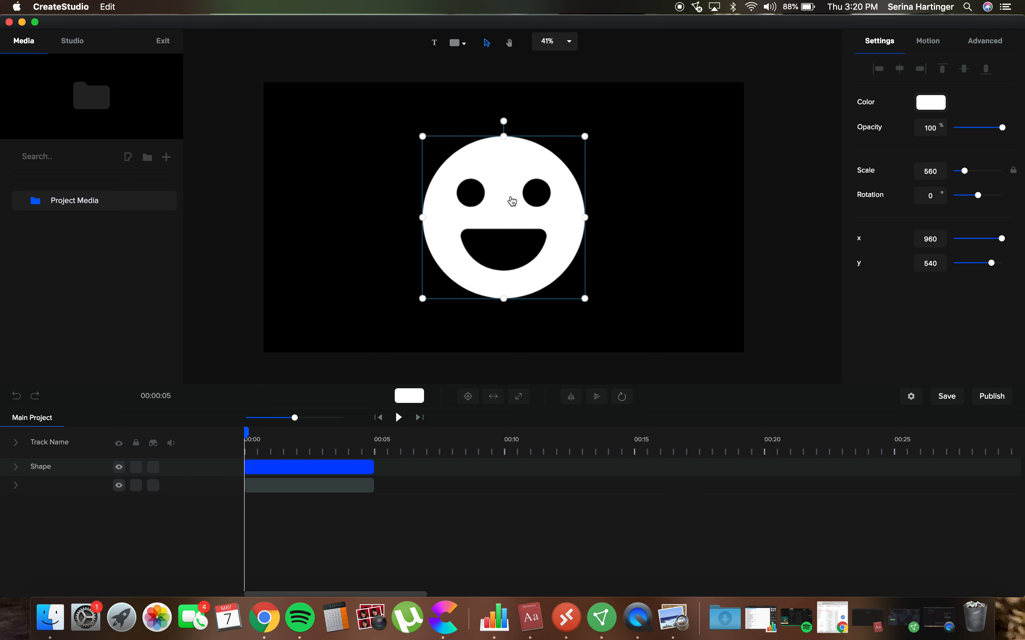
{"action": "left_click", "coordinate": [941, 109]}
{"action": "left_click", "coordinate": [878, 191]}
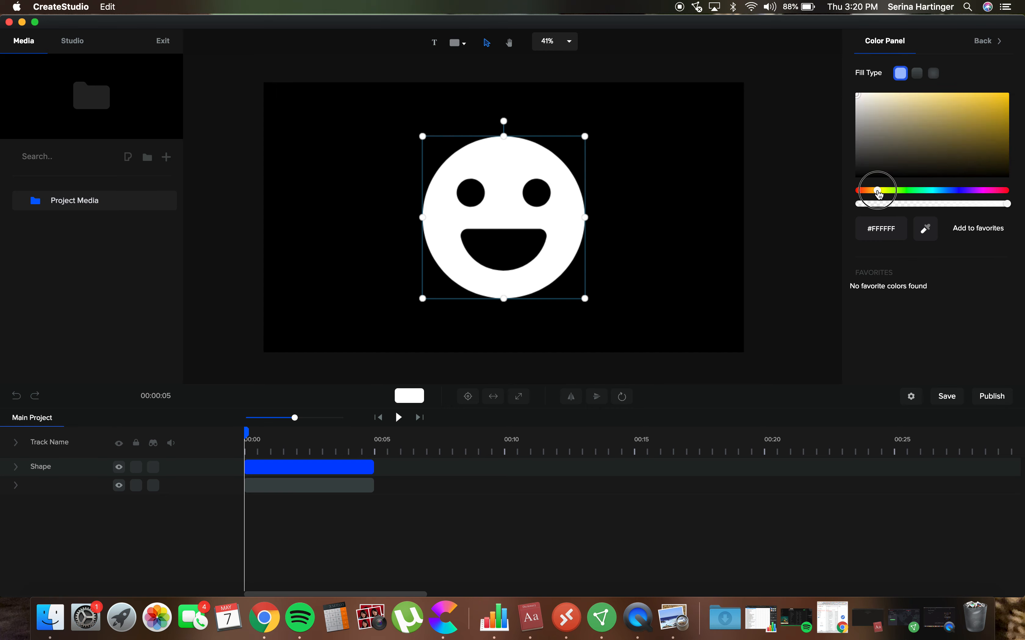
{"action": "left_click", "coordinate": [998, 113]}
{"action": "left_click_drag", "start_coordinate": [998, 113], "coordinate": [1003, 86]}
{"action": "left_click_drag", "start_coordinate": [879, 190], "coordinate": [878, 192]}
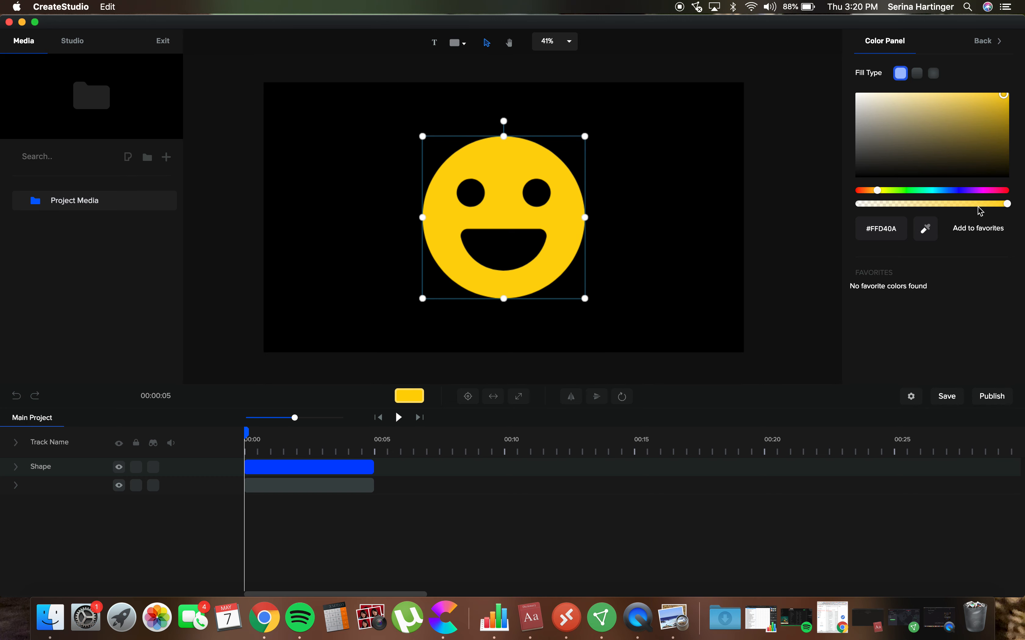
Make the smiley's yellow fill partly transparent, using color value #FFD40ABD
{"action": "left_click_drag", "start_coordinate": [1009, 210], "coordinate": [965, 206]}
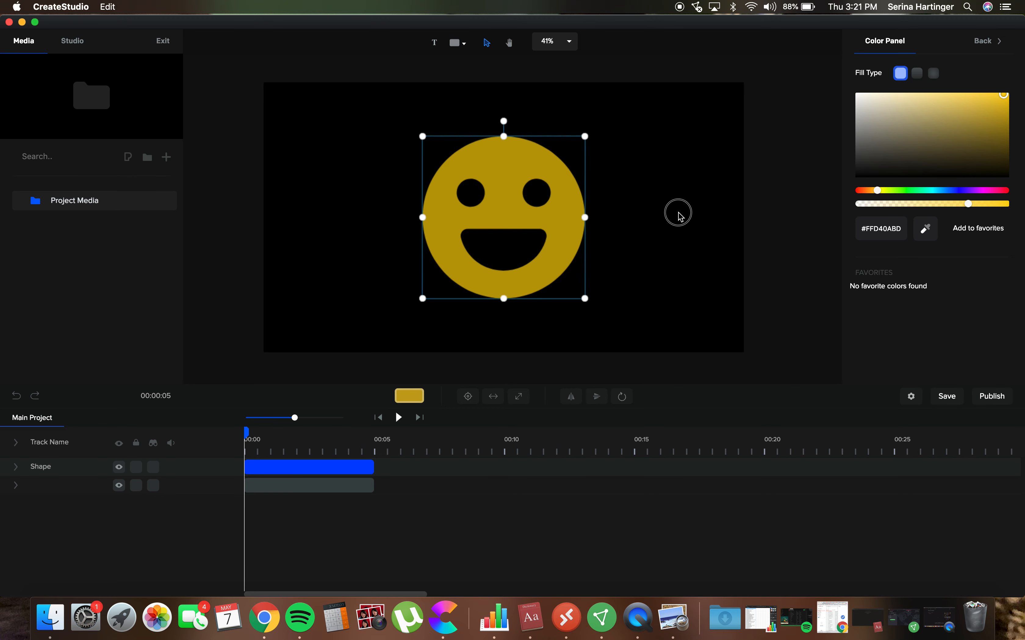
{"action": "left_click", "coordinate": [677, 214]}
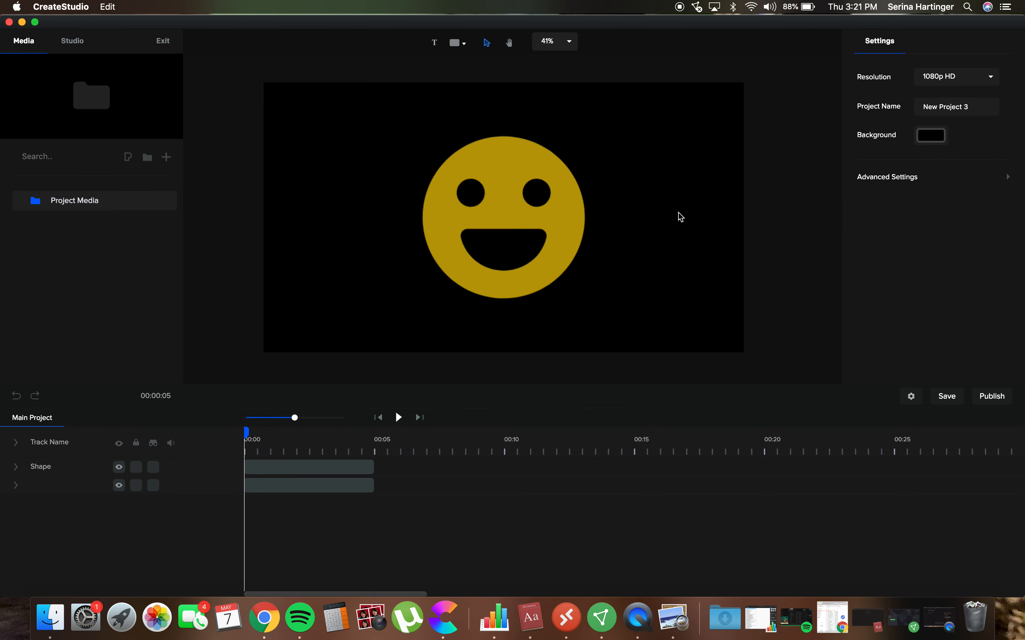
Change the project background color to dark blue
{"action": "left_click", "coordinate": [933, 136]}
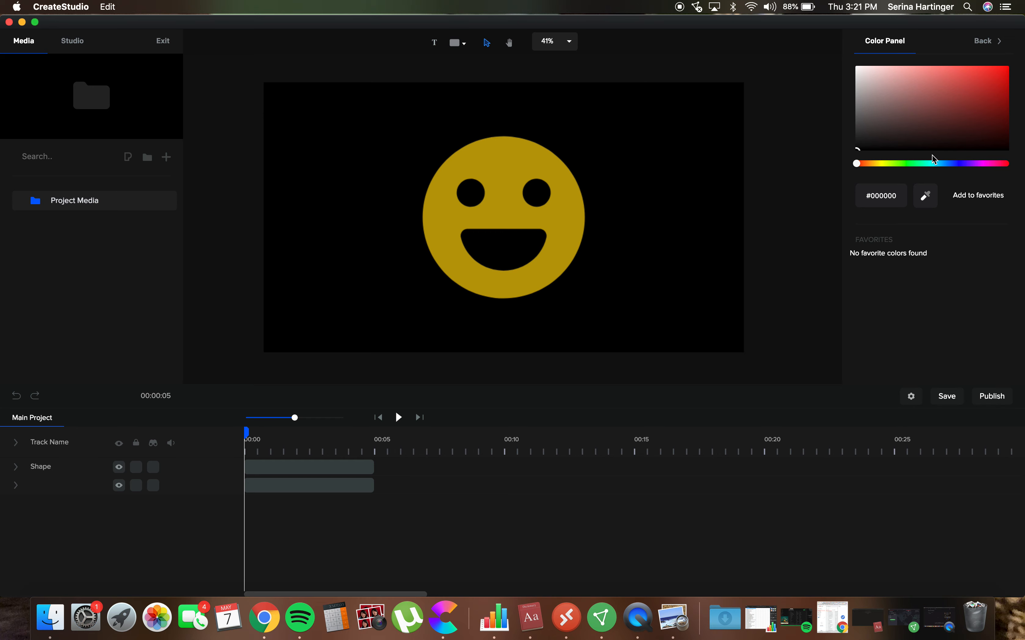
{"action": "left_click_drag", "start_coordinate": [973, 128], "coordinate": [969, 104]}
{"action": "left_click", "coordinate": [955, 164]}
Vary the transparency of the smiley's yellow fill against the background and restore it to full opacity at #FFD40A
{"action": "left_click", "coordinate": [549, 226]}
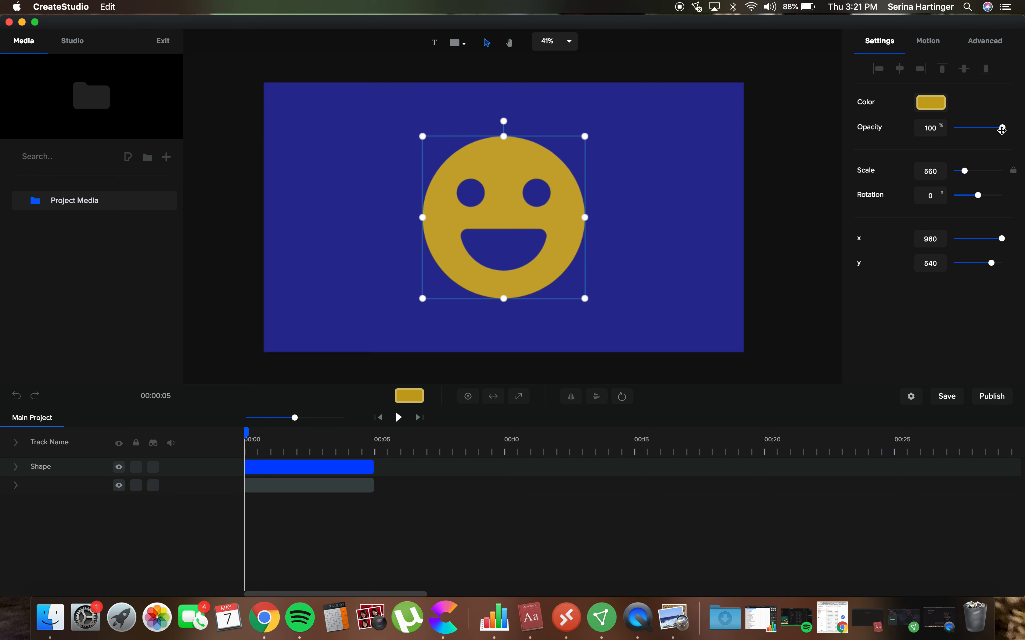
{"action": "left_click", "coordinate": [932, 102]}
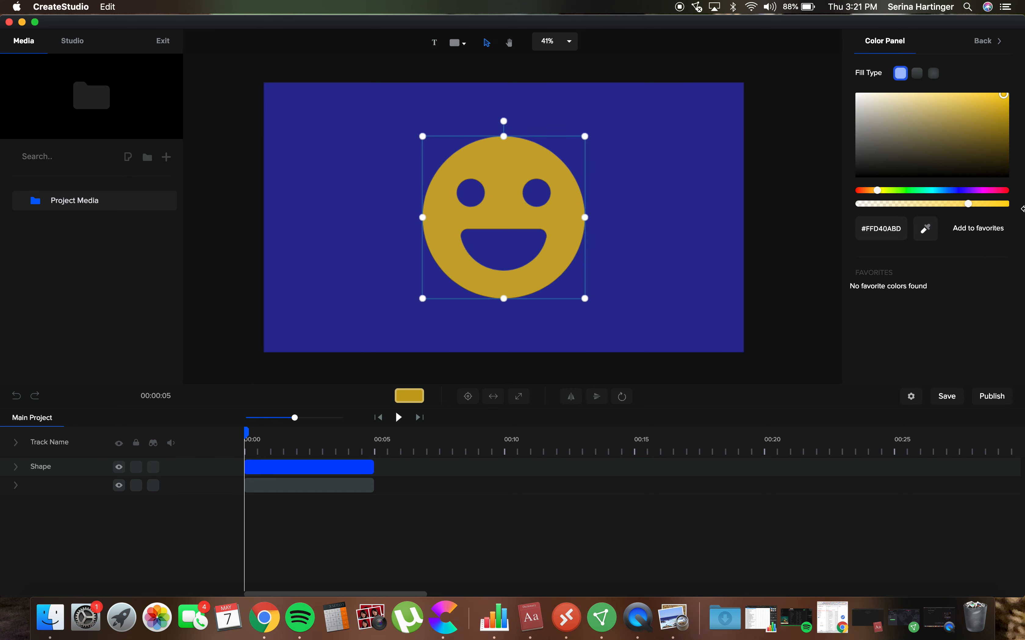
{"action": "left_click_drag", "start_coordinate": [971, 206], "coordinate": [1019, 200]}
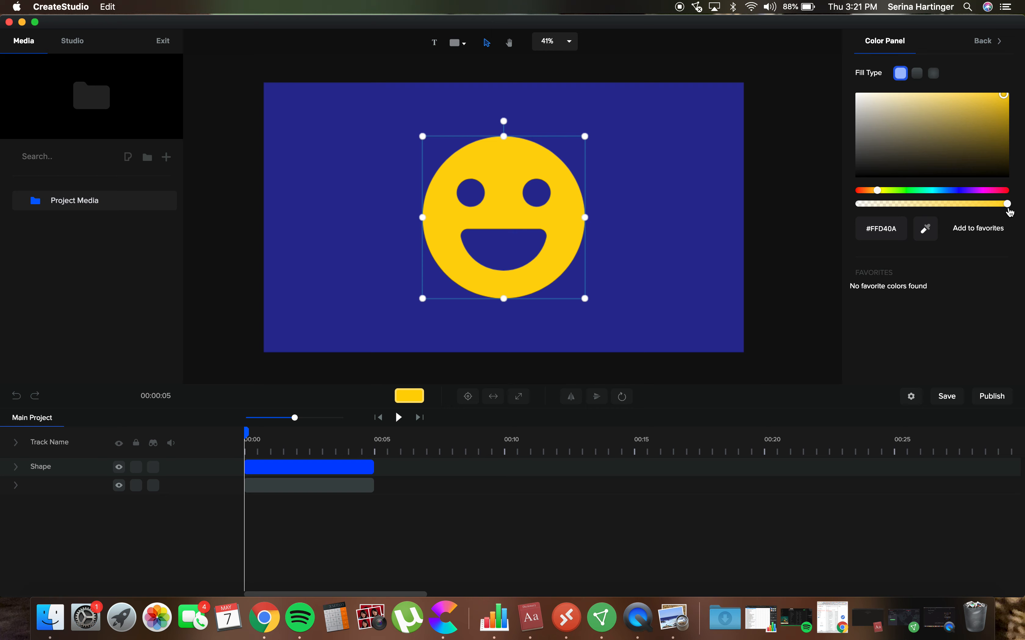
{"action": "left_click_drag", "start_coordinate": [1013, 208], "coordinate": [976, 218]}
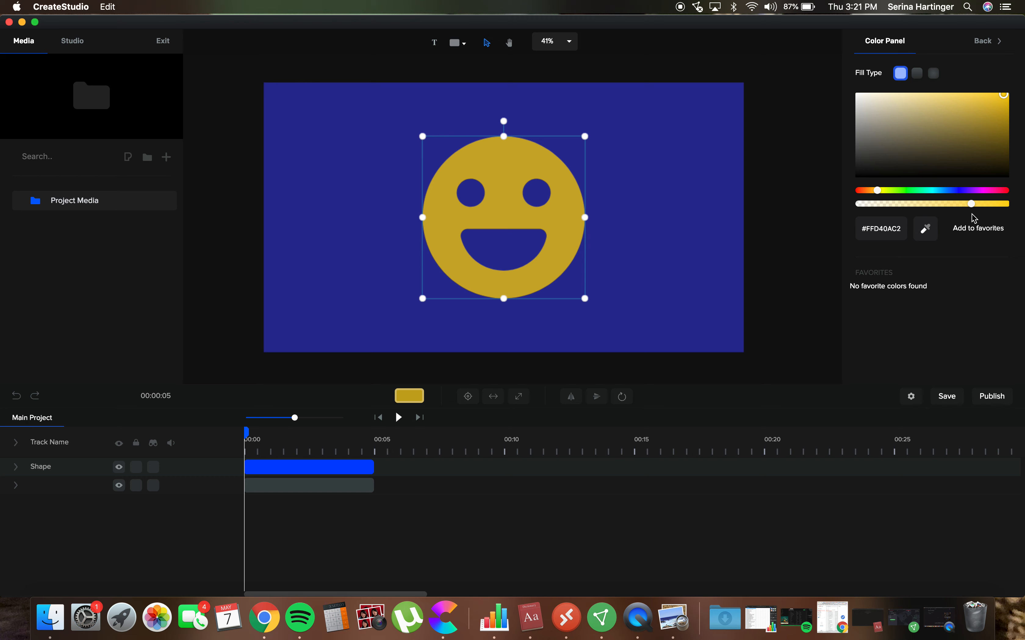
{"action": "left_click_drag", "start_coordinate": [972, 207], "coordinate": [1013, 212]}
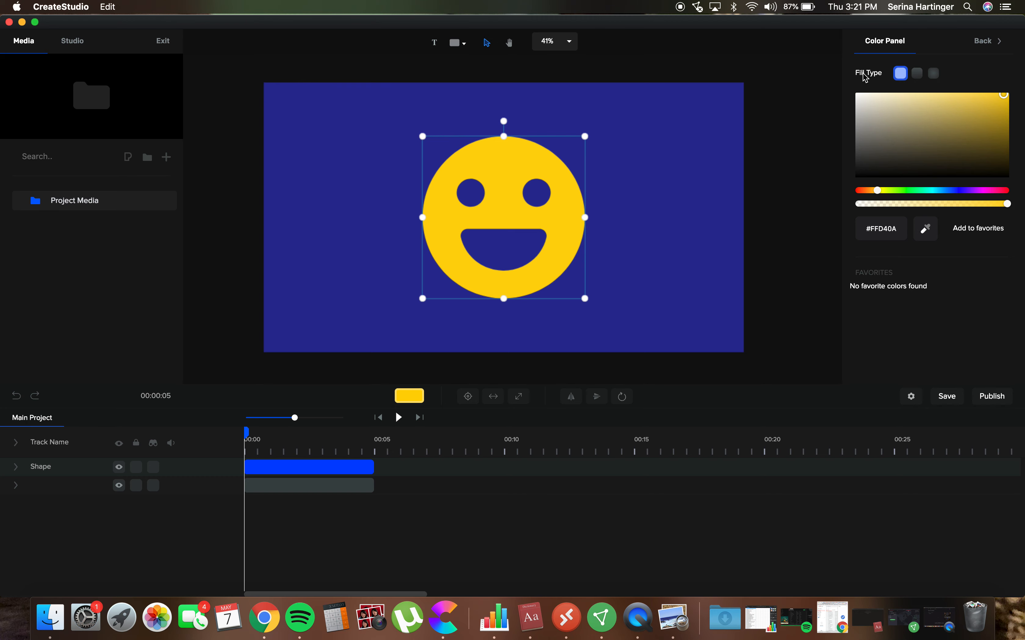
Give the smiley face a linear gradient fill and angle the gradient diagonally from its left edge to the mouth's left side
{"action": "left_click", "coordinate": [920, 79]}
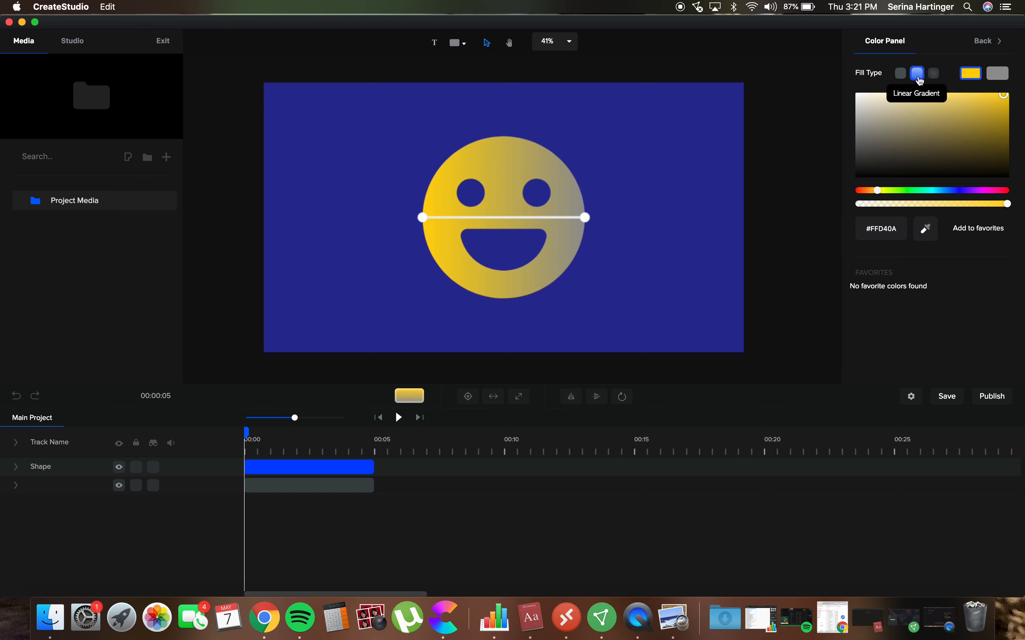
{"action": "left_click_drag", "start_coordinate": [579, 217], "coordinate": [464, 251]}
Try cyan #10F7FF and red #FF1010 as the gradient's second color, then settle on magenta #FF10E0
{"action": "left_click", "coordinate": [998, 74]}
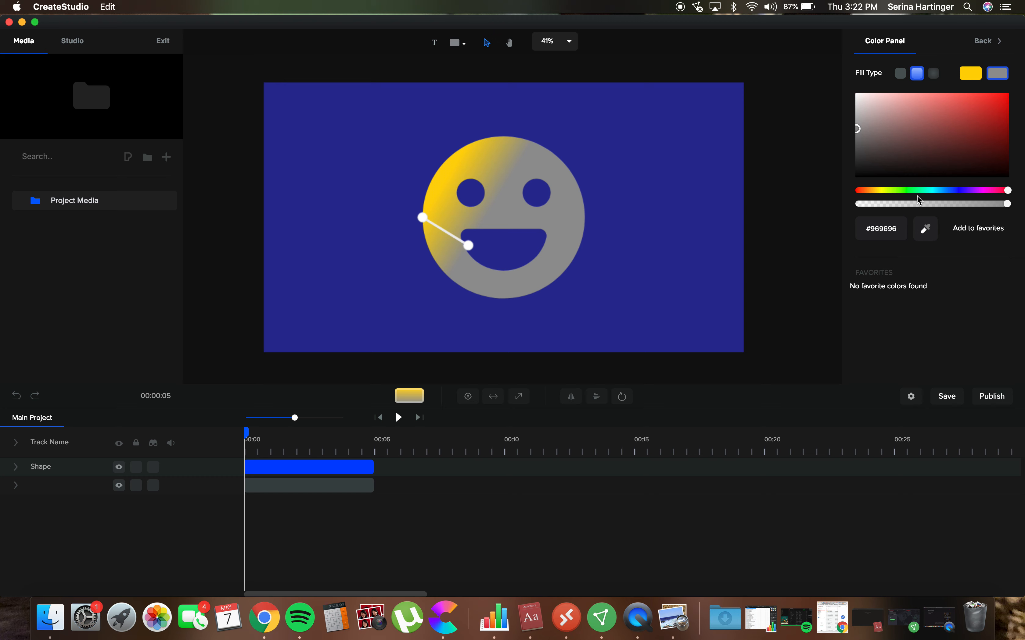
{"action": "left_click", "coordinate": [976, 193]}
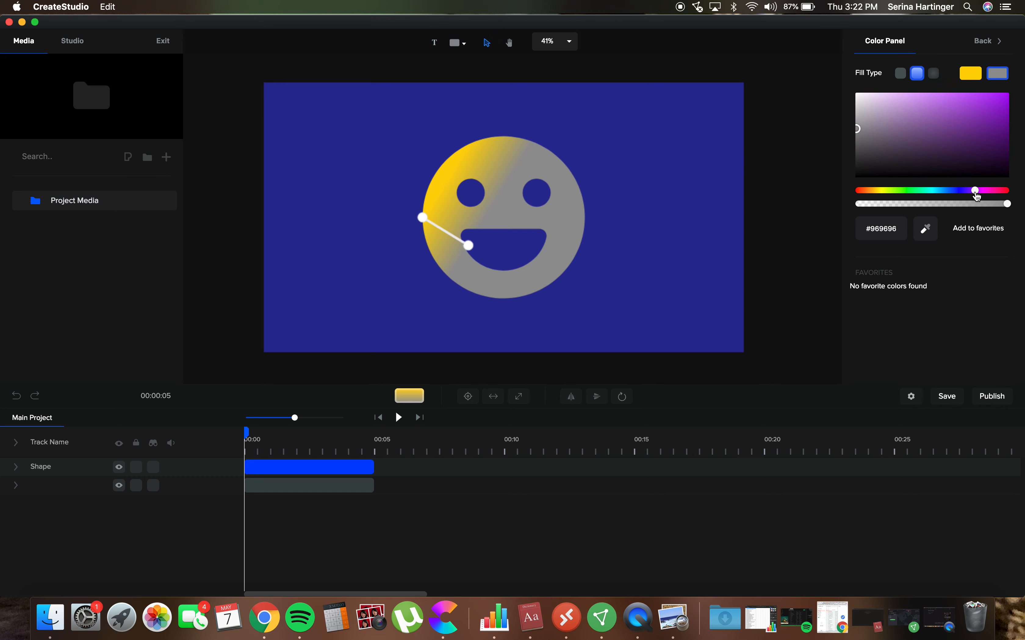
{"action": "left_click", "coordinate": [935, 191]}
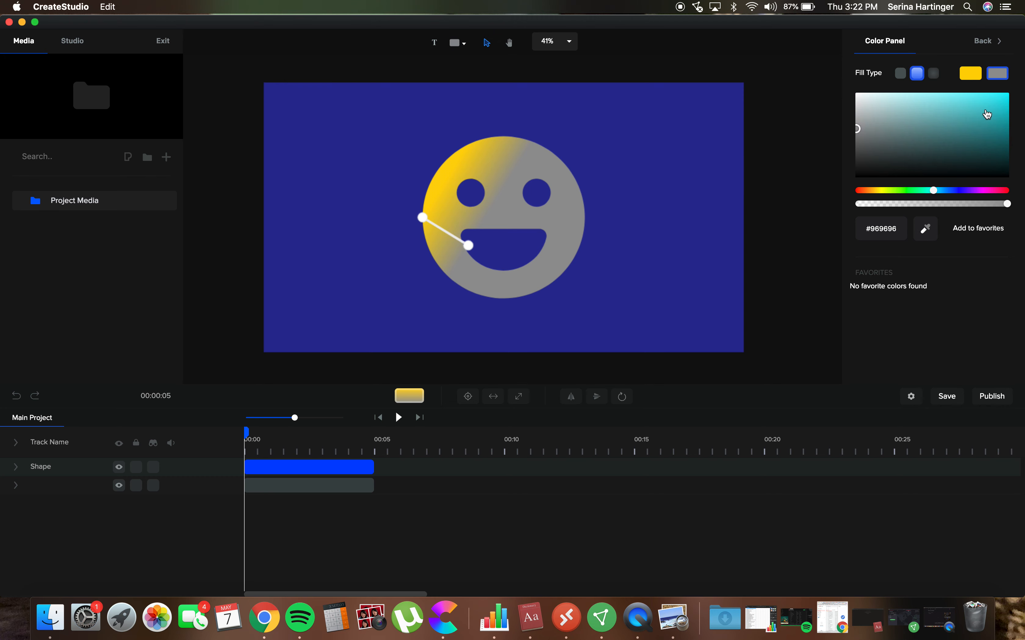
{"action": "left_click_drag", "start_coordinate": [986, 114], "coordinate": [1000, 89]}
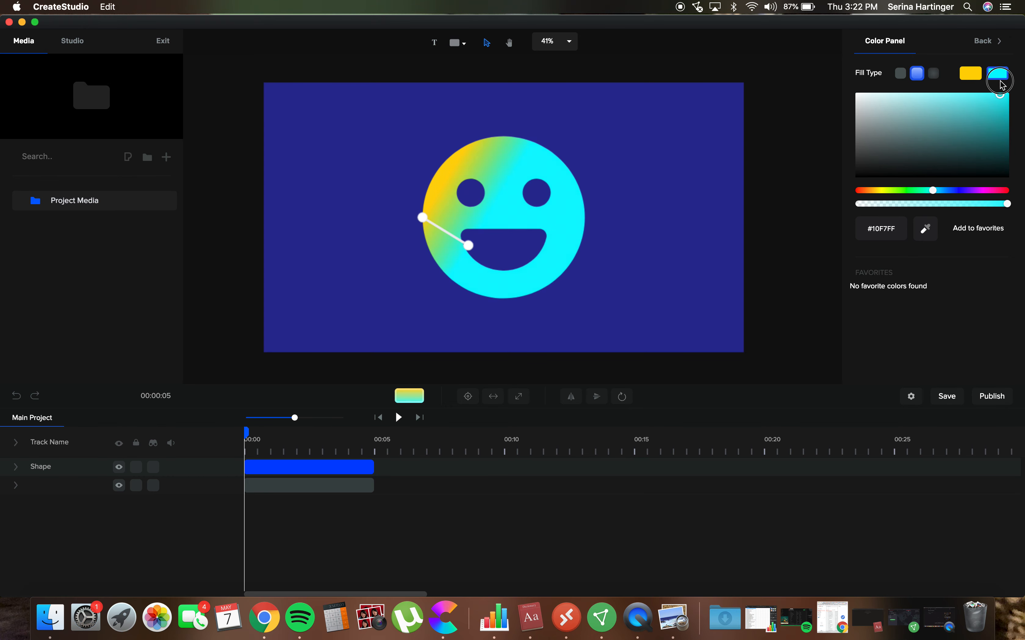
{"action": "left_click_drag", "start_coordinate": [873, 194], "coordinate": [857, 191]}
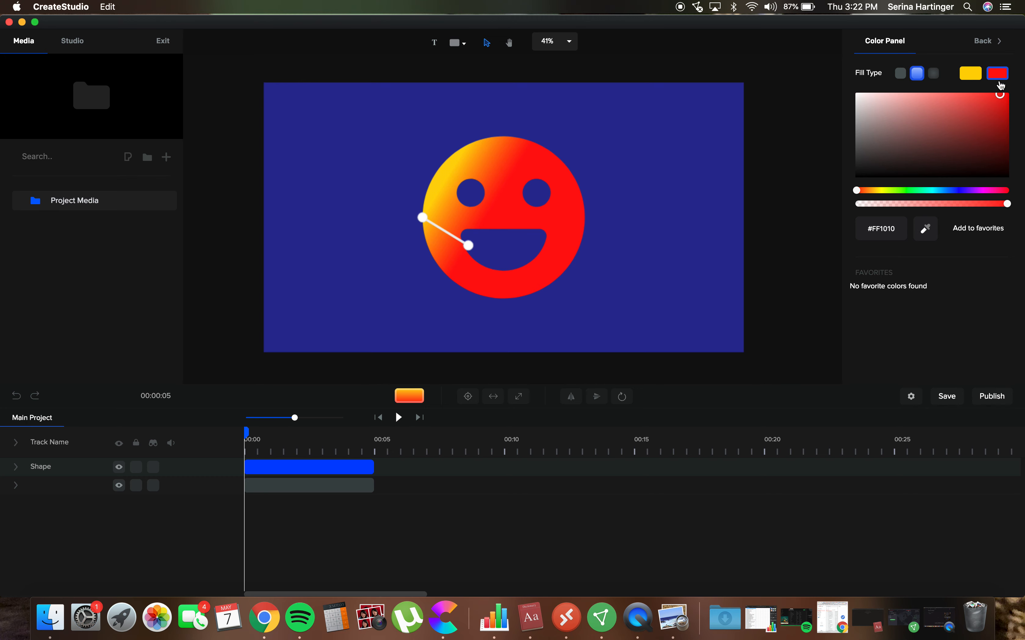
{"action": "left_click", "coordinate": [987, 190]}
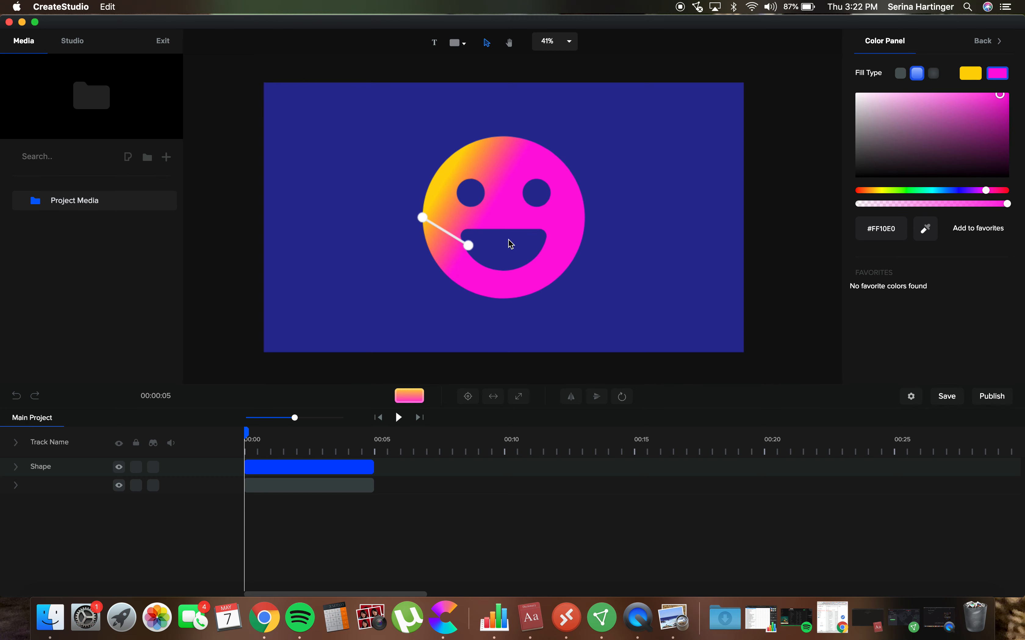
Turn the smiley's gradient vertical, blending in a short band from the middle of the face up to the eyes, and deselect it
{"action": "left_click", "coordinate": [469, 246]}
{"action": "left_click_drag", "start_coordinate": [470, 246], "coordinate": [422, 186]}
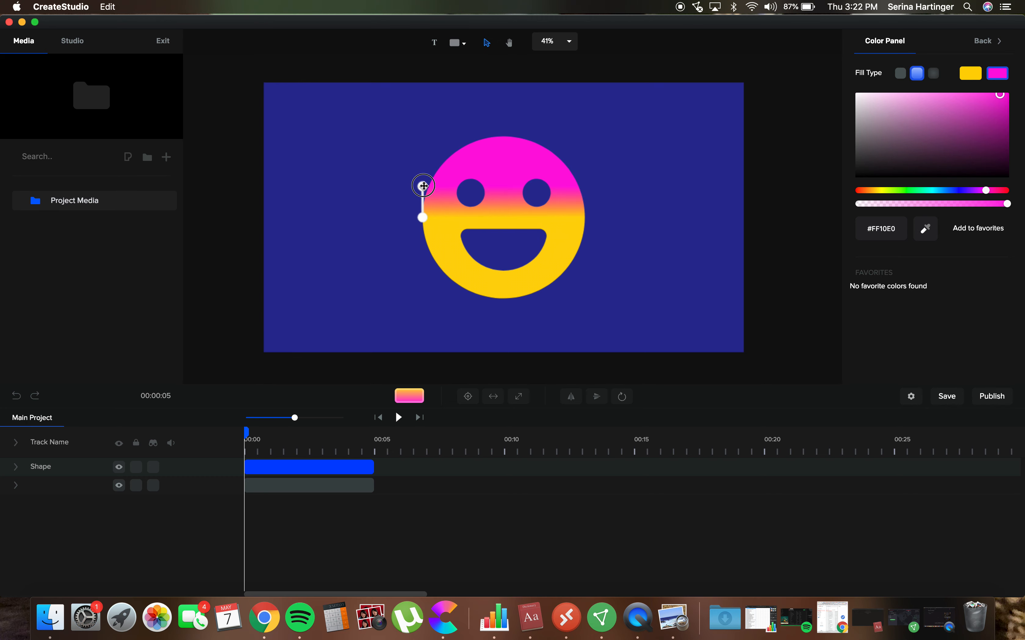
{"action": "left_click", "coordinate": [637, 180]}
Change the second color of the smiley's gradient to pinkish red #EE3D6A
{"action": "left_click", "coordinate": [503, 174]}
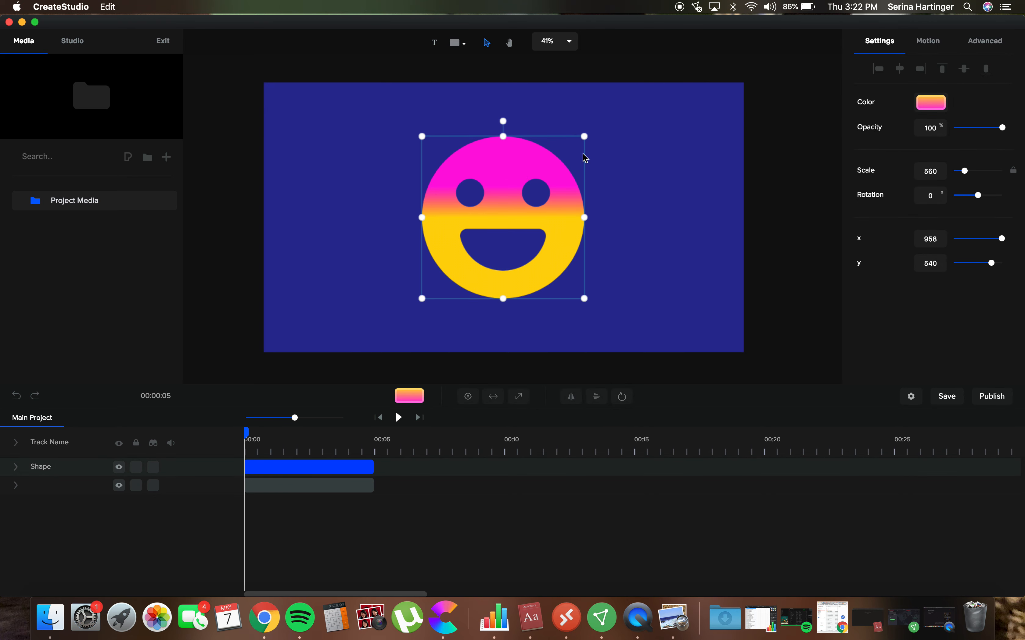
{"action": "left_click", "coordinate": [936, 105]}
{"action": "left_click", "coordinate": [997, 83]}
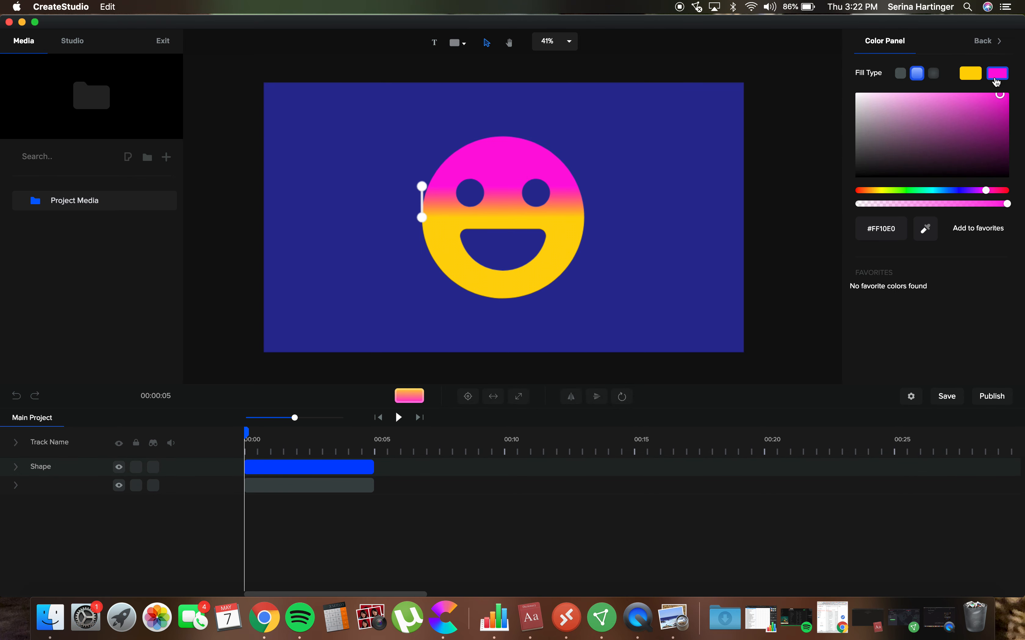
{"action": "left_click", "coordinate": [1002, 191]}
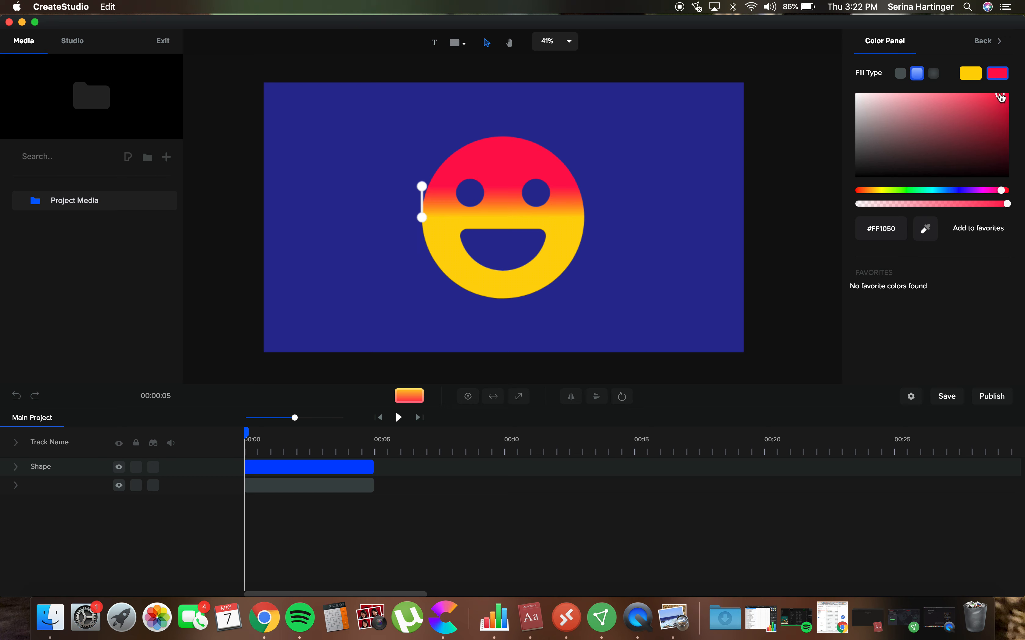
{"action": "left_click", "coordinate": [972, 101]}
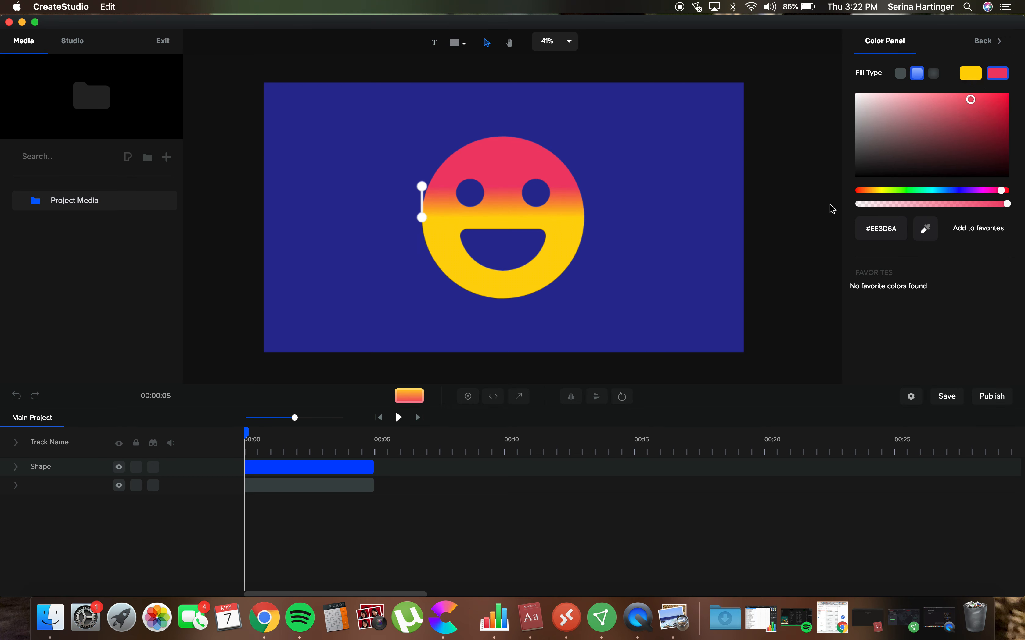
{"action": "left_click", "coordinate": [776, 303]}
Keep the smiley's opacity at 100% and enlarge it to a scale of 807
{"action": "left_click", "coordinate": [515, 218]}
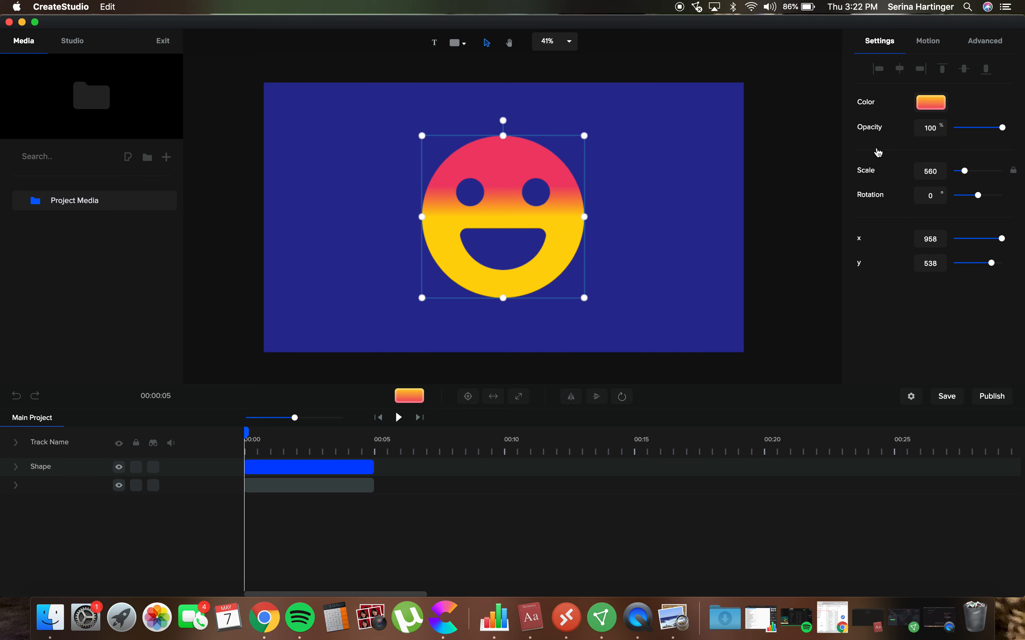
{"action": "mouse_move", "coordinate": [1004, 128]}
{"action": "left_mouse_down"}
{"action": "mouse_move", "coordinate": [968, 131]}
{"action": "mouse_move", "coordinate": [1015, 137]}
{"action": "left_mouse_up"}
{"action": "mouse_move", "coordinate": [966, 171]}
{"action": "left_mouse_down"}
{"action": "mouse_move", "coordinate": [986, 171]}
{"action": "mouse_move", "coordinate": [959, 170]}
{"action": "mouse_move", "coordinate": [969, 171]}
{"action": "left_mouse_up"}
Unlock the smiley's proportional scaling and set its Scale X to 775
{"action": "left_click", "coordinate": [1013, 178]}
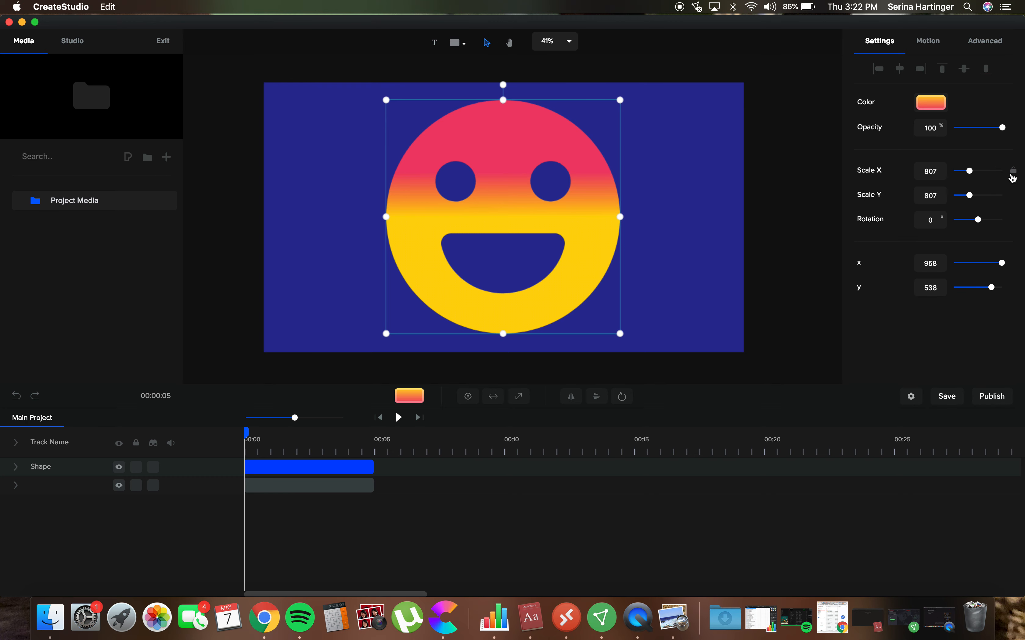
{"action": "left_click", "coordinate": [1014, 177]}
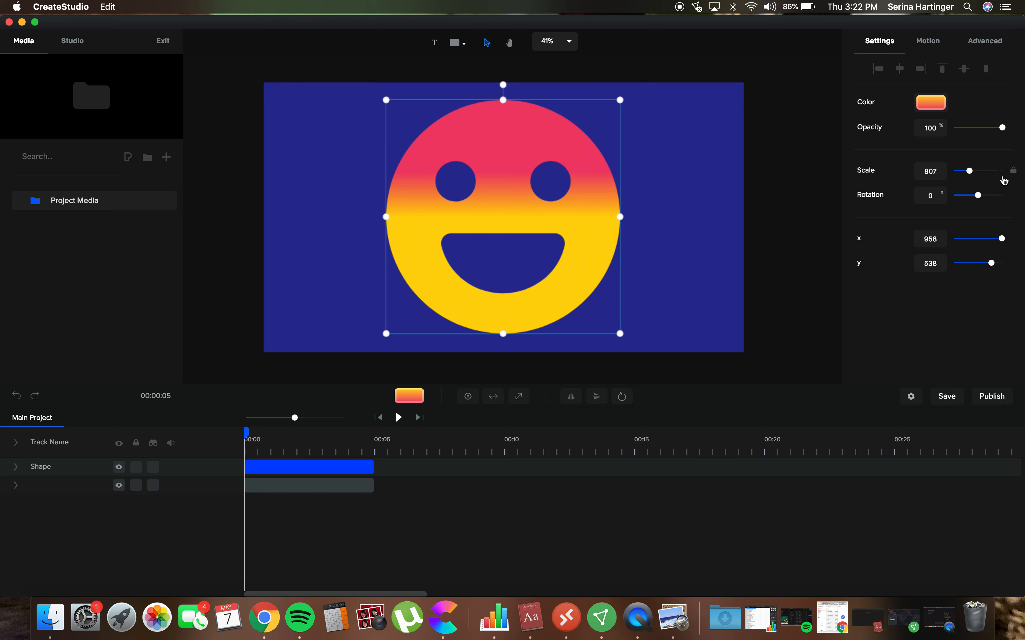
{"action": "left_click", "coordinate": [1013, 174]}
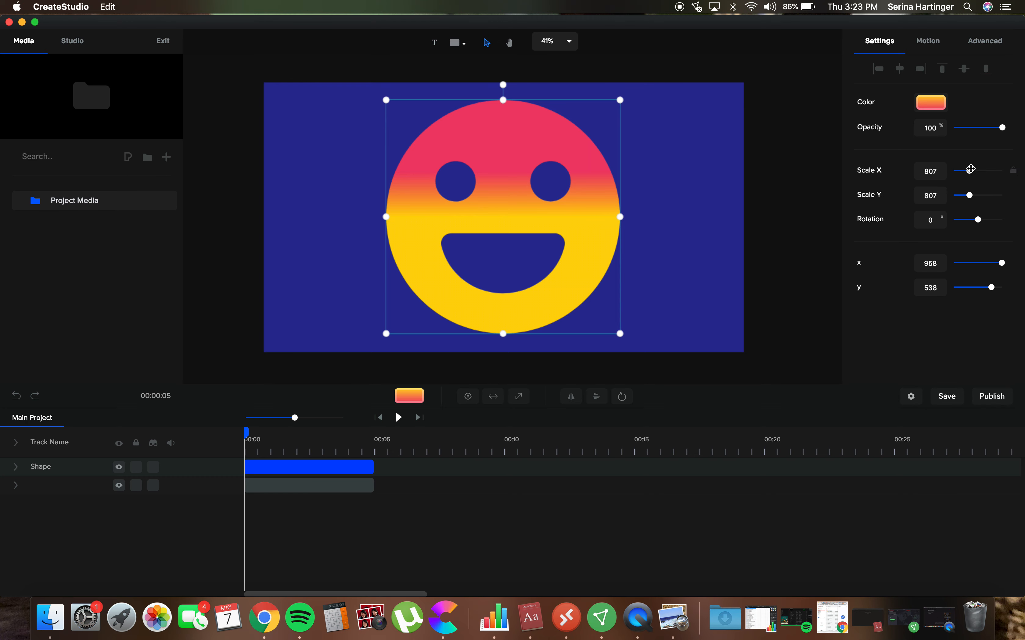
{"action": "mouse_move", "coordinate": [971, 170]}
{"action": "left_mouse_down"}
{"action": "mouse_move", "coordinate": [988, 170]}
{"action": "mouse_move", "coordinate": [958, 170]}
{"action": "mouse_move", "coordinate": [970, 179]}
{"action": "left_mouse_up"}
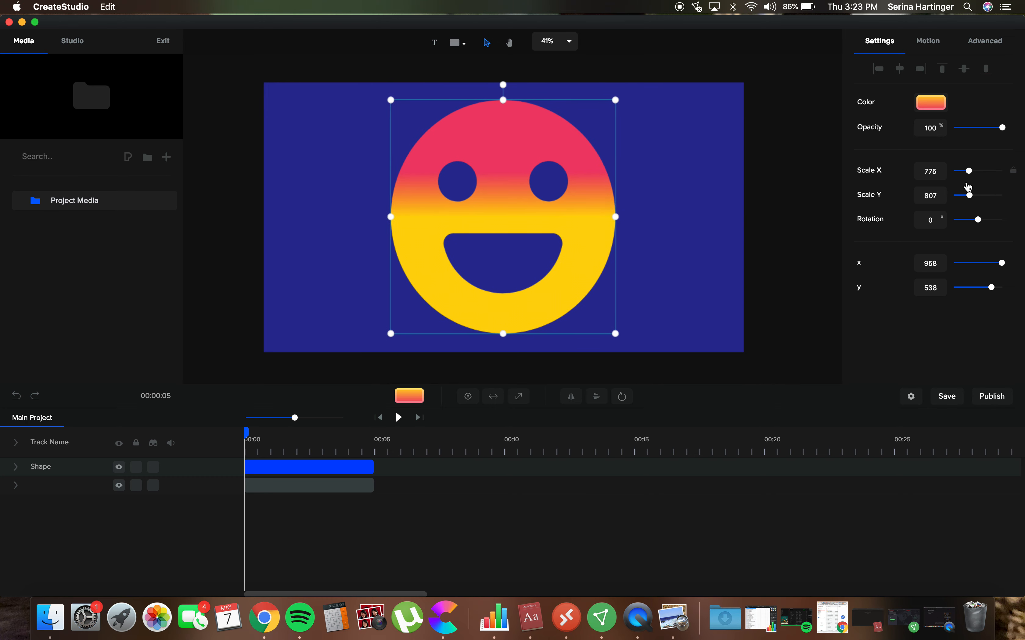
Set the smiley's Scale Y to 775 and its rotation to -9°
{"action": "left_click", "coordinate": [970, 193]}
{"action": "left_click", "coordinate": [972, 195]}
{"action": "left_click_drag", "start_coordinate": [972, 195], "coordinate": [979, 230]}
{"action": "left_click", "coordinate": [727, 247]}
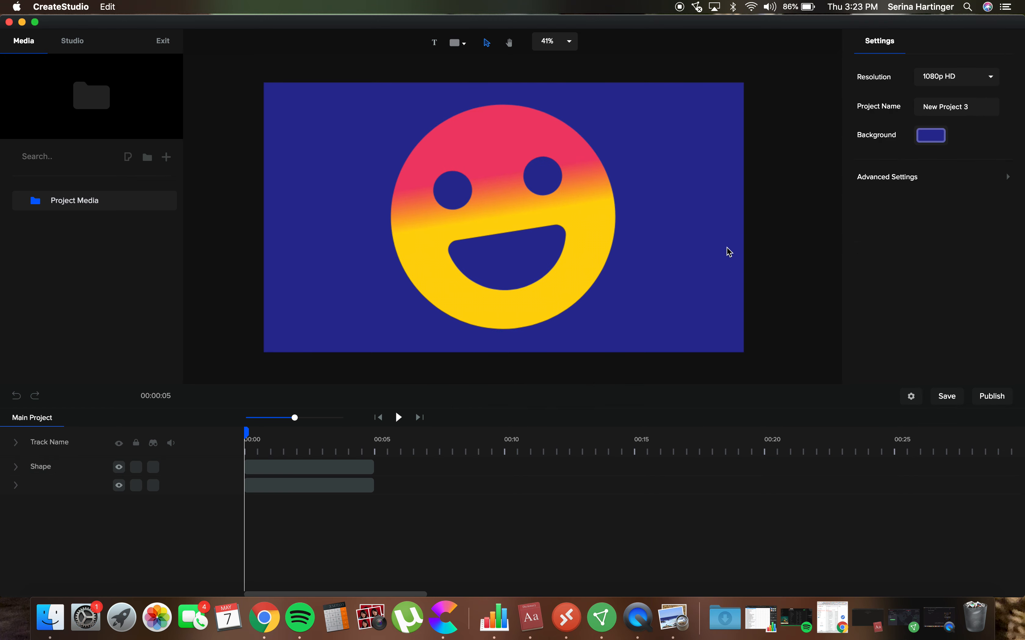
Lock the smiley's proportional scaling again and center it horizontally on the canvas
{"action": "left_click", "coordinate": [575, 208]}
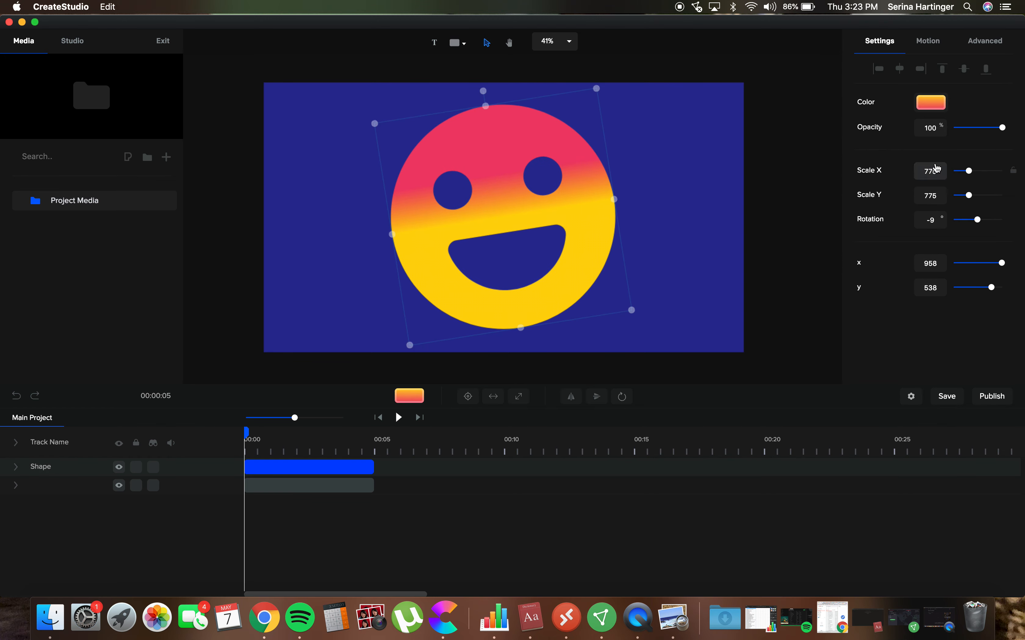
{"action": "left_click", "coordinate": [1016, 172]}
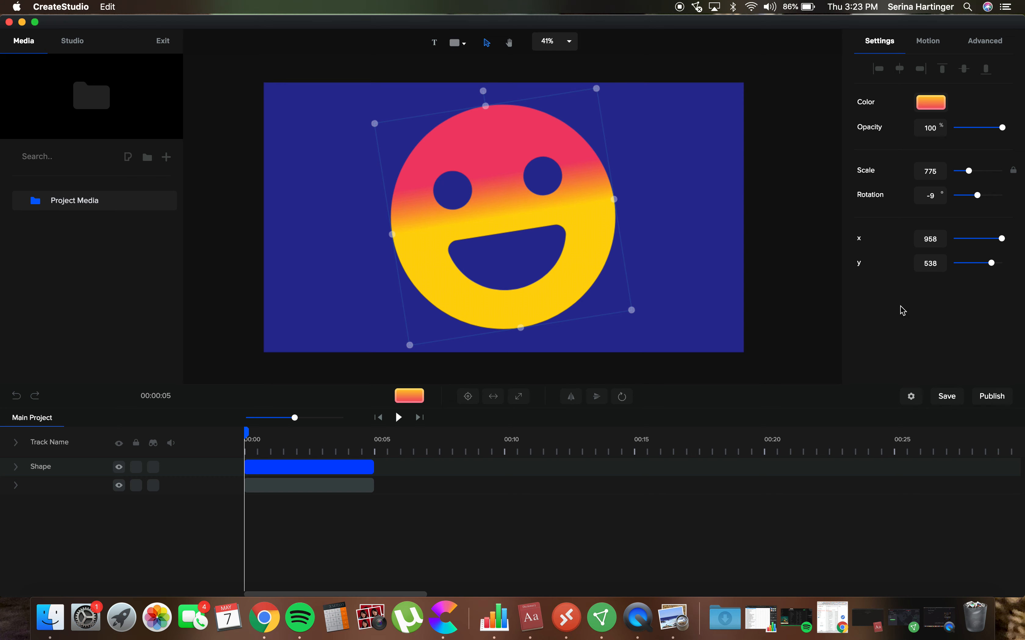
{"action": "left_click", "coordinate": [928, 46]}
{"action": "left_click", "coordinate": [900, 71]}
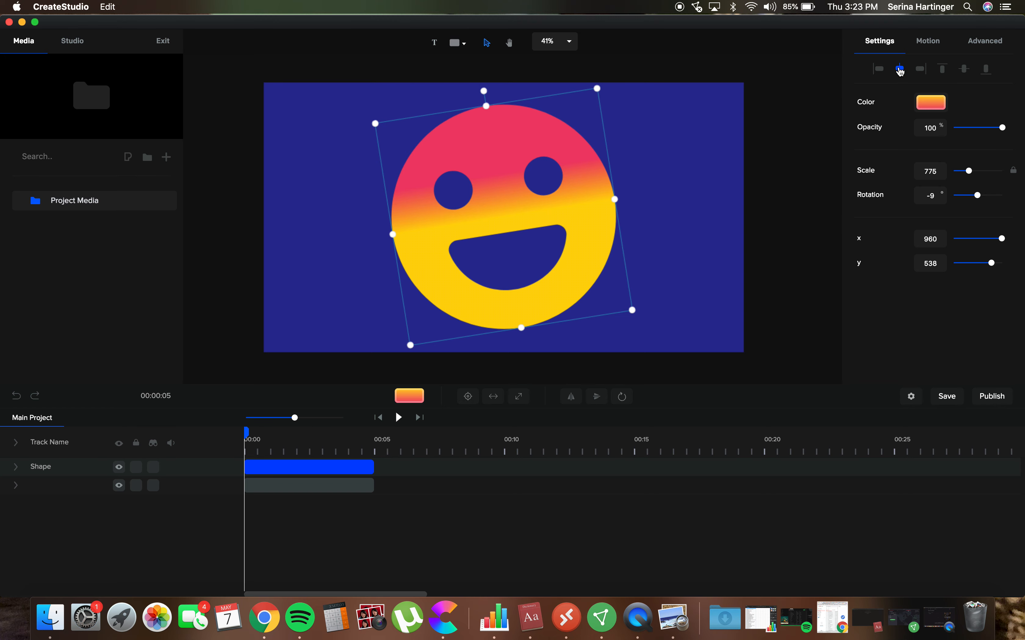
Move the smiley off-center to x 536, y 584 and try the center, left and right horizontal alignments on it
{"action": "left_click", "coordinate": [732, 168]}
{"action": "left_click_drag", "start_coordinate": [583, 199], "coordinate": [485, 211]}
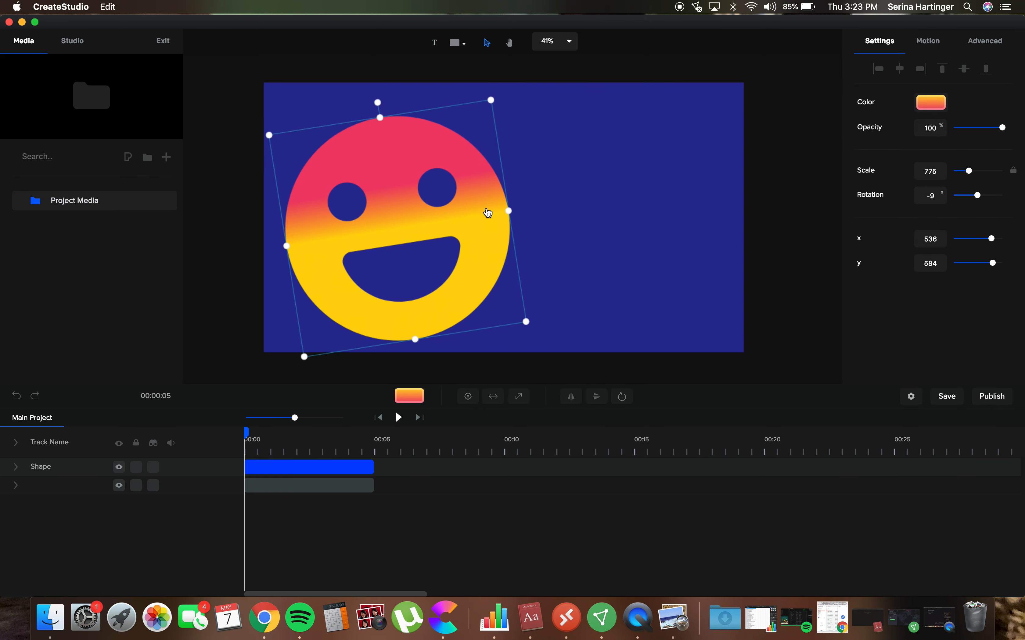
{"action": "left_click", "coordinate": [897, 71]}
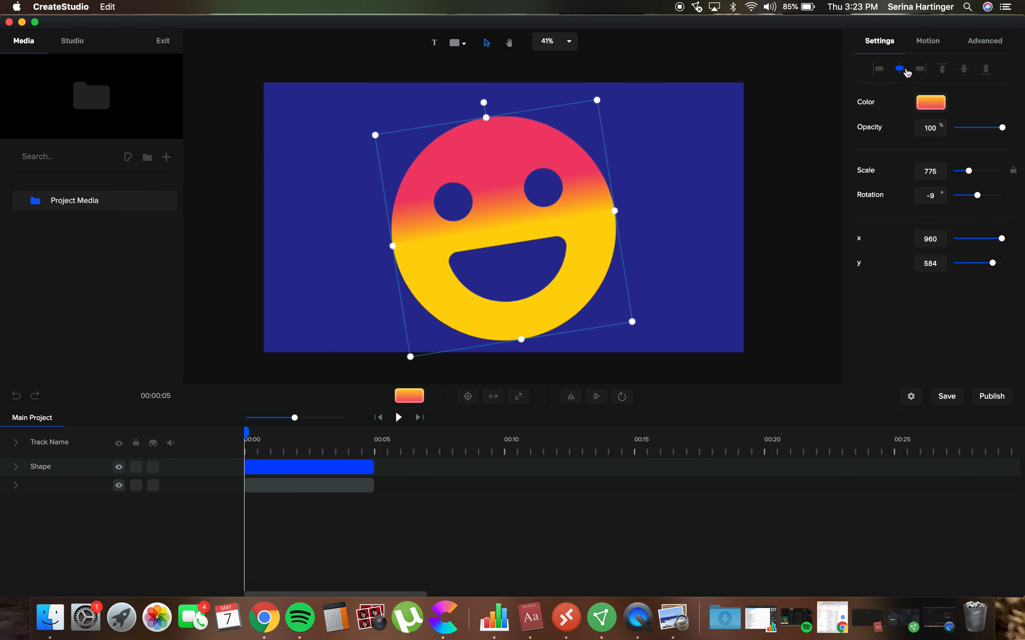
{"action": "left_click", "coordinate": [880, 74]}
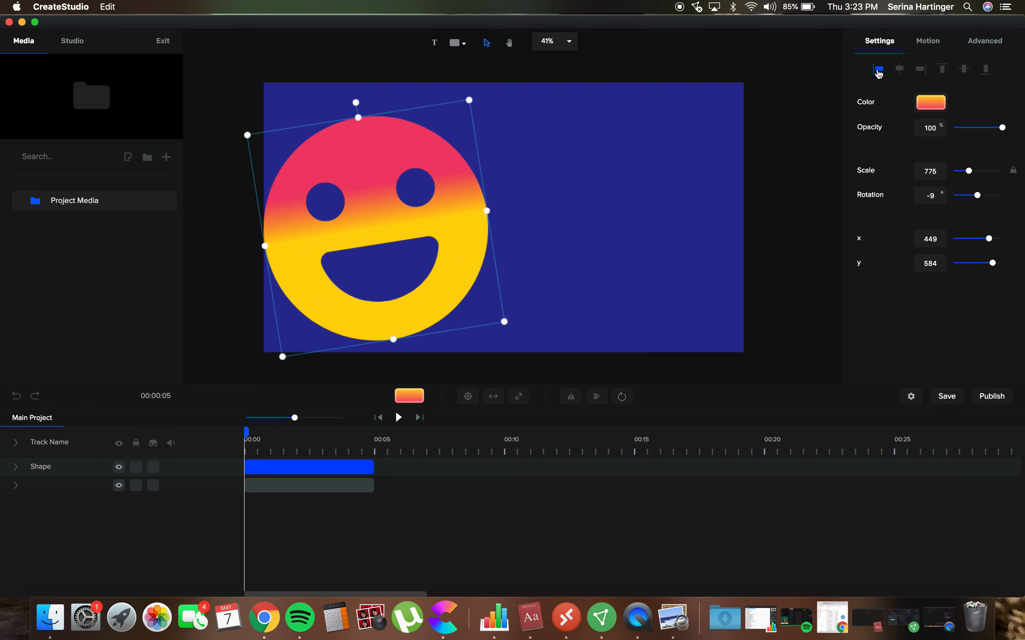
{"action": "left_click", "coordinate": [922, 76]}
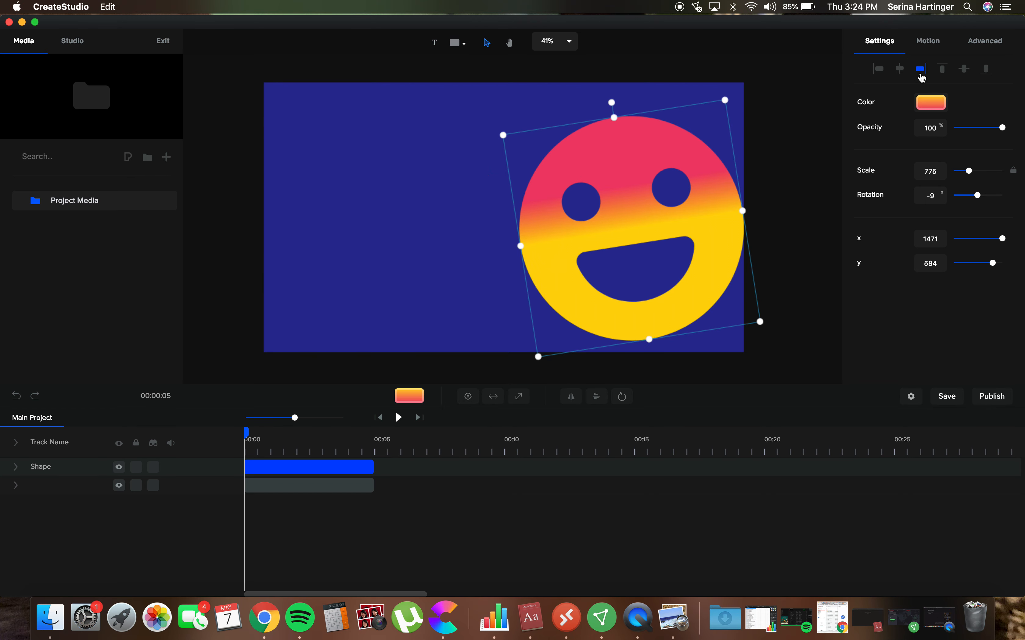
Center the smiley on the canvas horizontally and vertically, trying the bottom alignment in between
{"action": "left_click", "coordinate": [968, 74]}
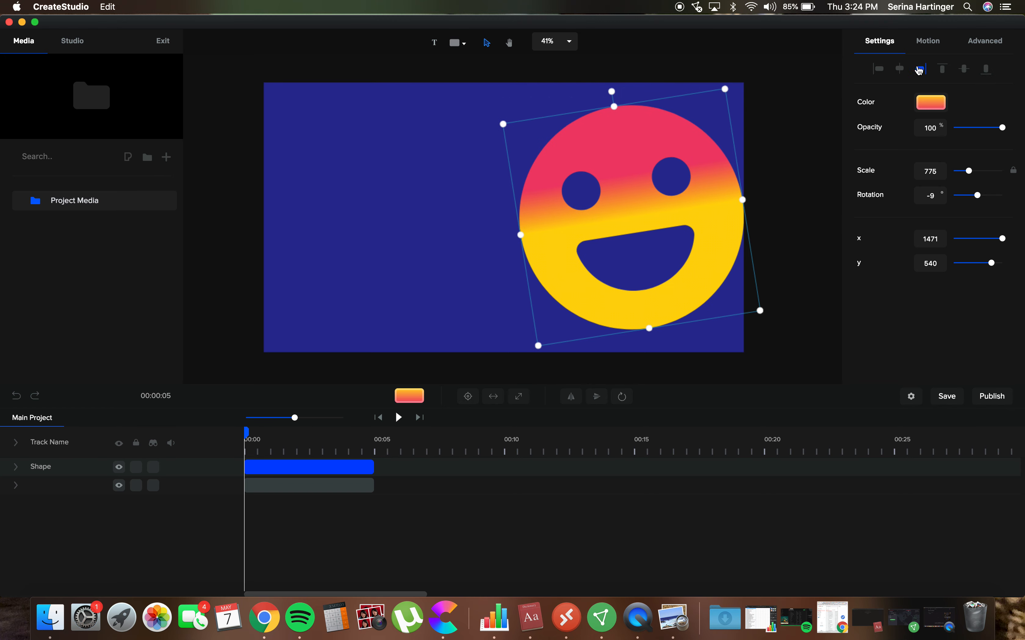
{"action": "left_click", "coordinate": [901, 72]}
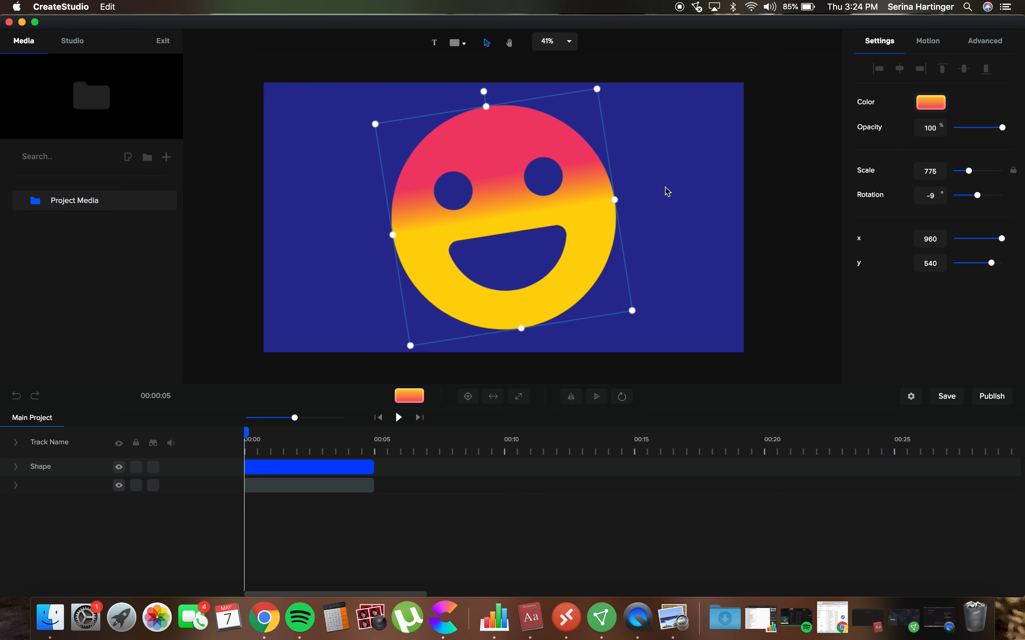
{"action": "left_click", "coordinate": [996, 74]}
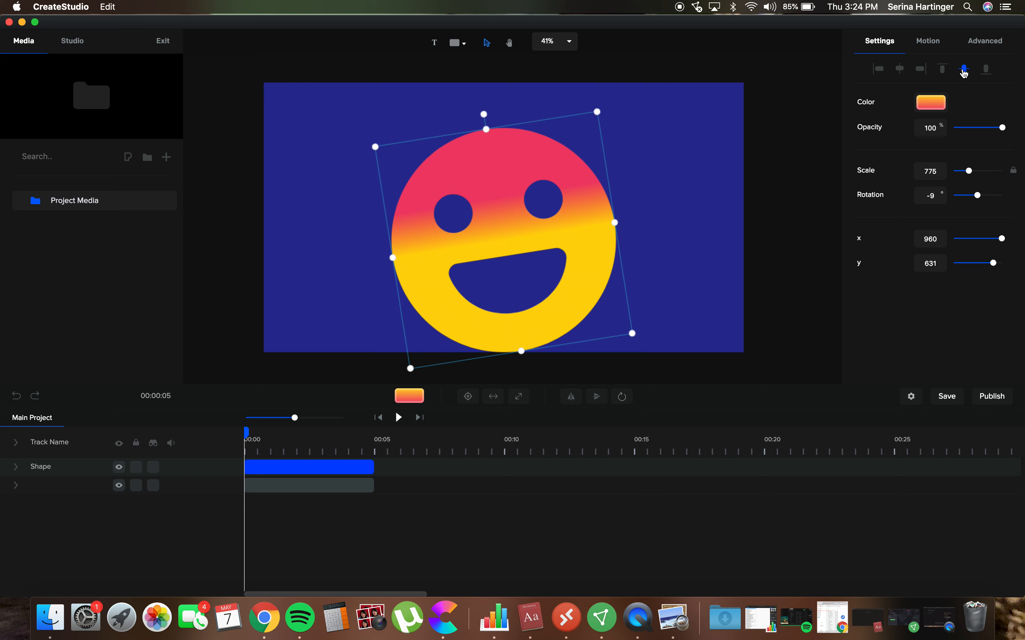
{"action": "left_click", "coordinate": [966, 72]}
Show the In motion presets for the smiley and nudge it slightly around the canvas center
{"action": "left_click", "coordinate": [926, 53]}
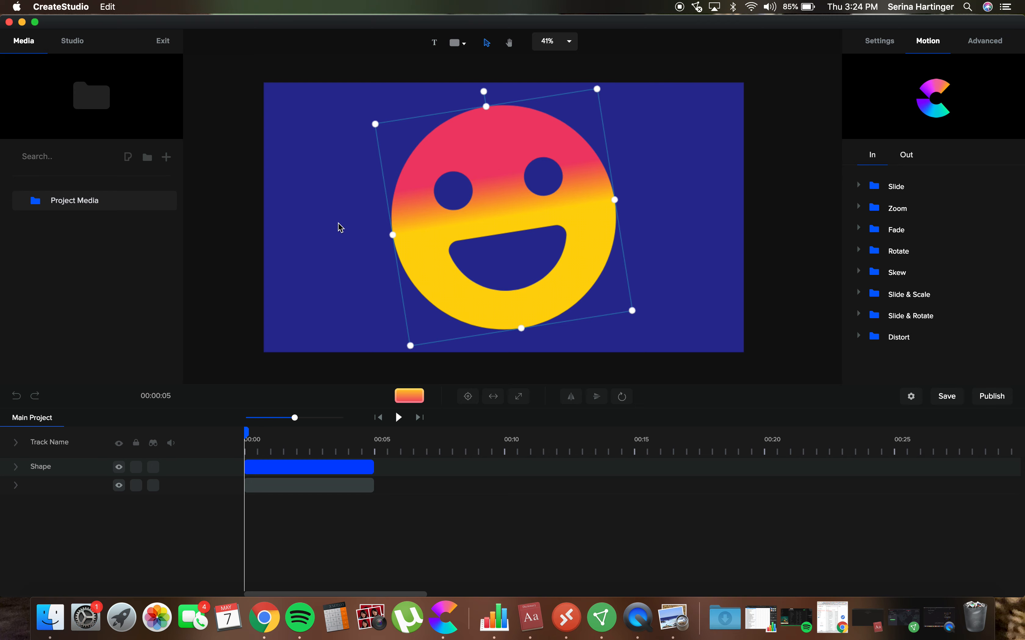
{"action": "mouse_move", "coordinate": [507, 201]}
{"action": "left_mouse_down"}
{"action": "mouse_move", "coordinate": [338, 238]}
{"action": "mouse_move", "coordinate": [709, 320]}
{"action": "mouse_move", "coordinate": [452, 220]}
{"action": "mouse_move", "coordinate": [535, 178]}
{"action": "mouse_move", "coordinate": [487, 203]}
{"action": "mouse_move", "coordinate": [408, 286]}
{"action": "mouse_move", "coordinate": [558, 197]}
{"action": "mouse_move", "coordinate": [468, 222]}
{"action": "mouse_move", "coordinate": [480, 224]}
{"action": "mouse_move", "coordinate": [594, 82]}
{"action": "mouse_move", "coordinate": [502, 215]}
{"action": "mouse_move", "coordinate": [491, 158]}
{"action": "mouse_move", "coordinate": [495, 203]}
{"action": "left_mouse_up"}
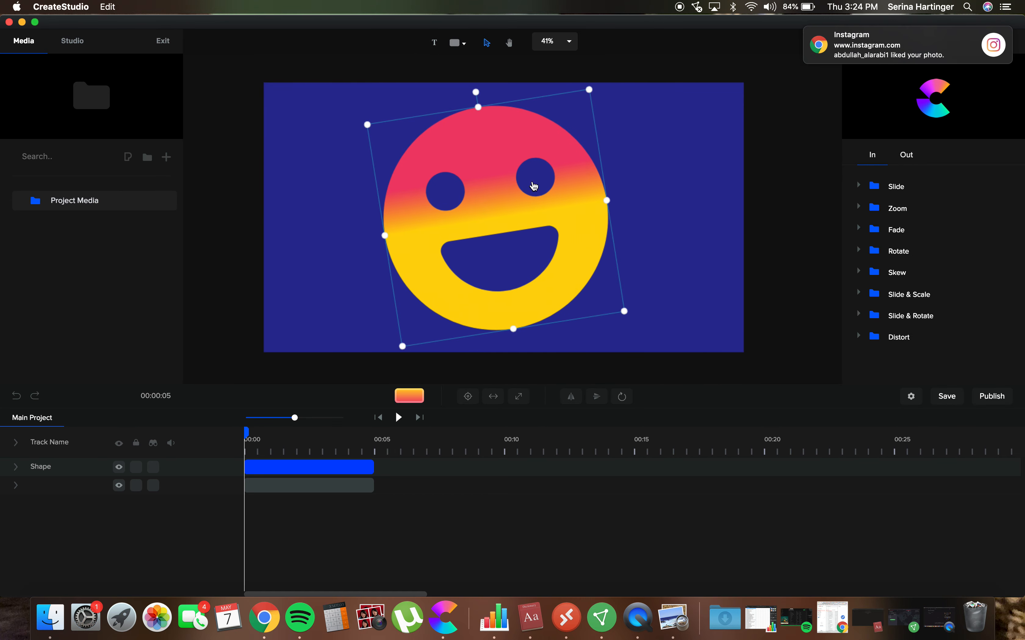
{"action": "left_click", "coordinate": [991, 37]}
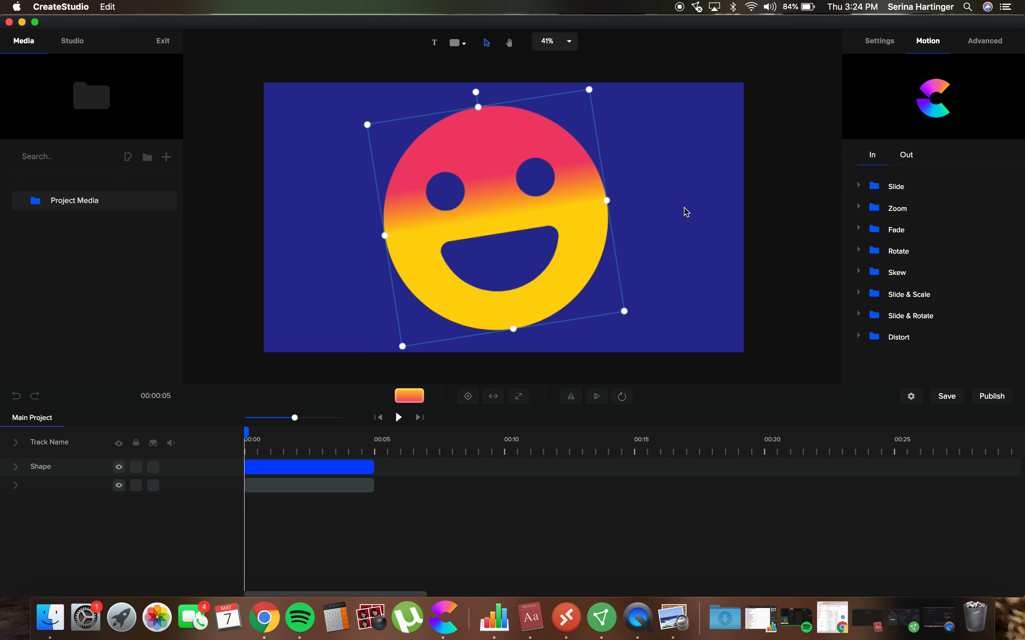
{"action": "mouse_move", "coordinate": [467, 230]}
{"action": "left_mouse_down"}
{"action": "mouse_move", "coordinate": [503, 217]}
{"action": "mouse_move", "coordinate": [480, 219]}
{"action": "left_mouse_up"}
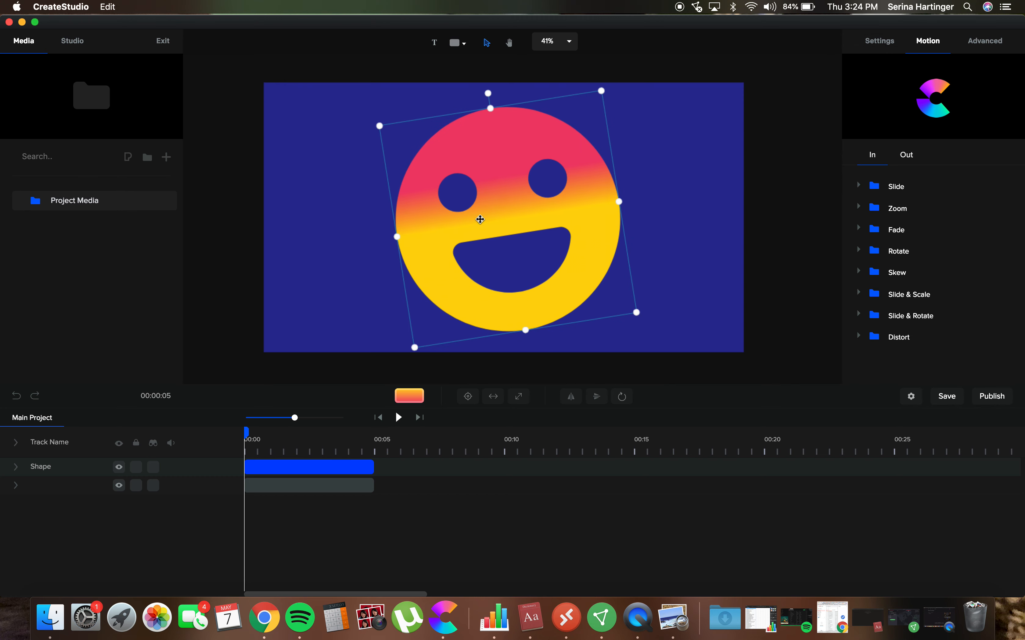
Show the Out motion presets and reposition the smiley at about x 926, y 542
{"action": "left_click", "coordinate": [901, 160]}
{"action": "left_click_drag", "start_coordinate": [498, 206], "coordinate": [469, 212]}
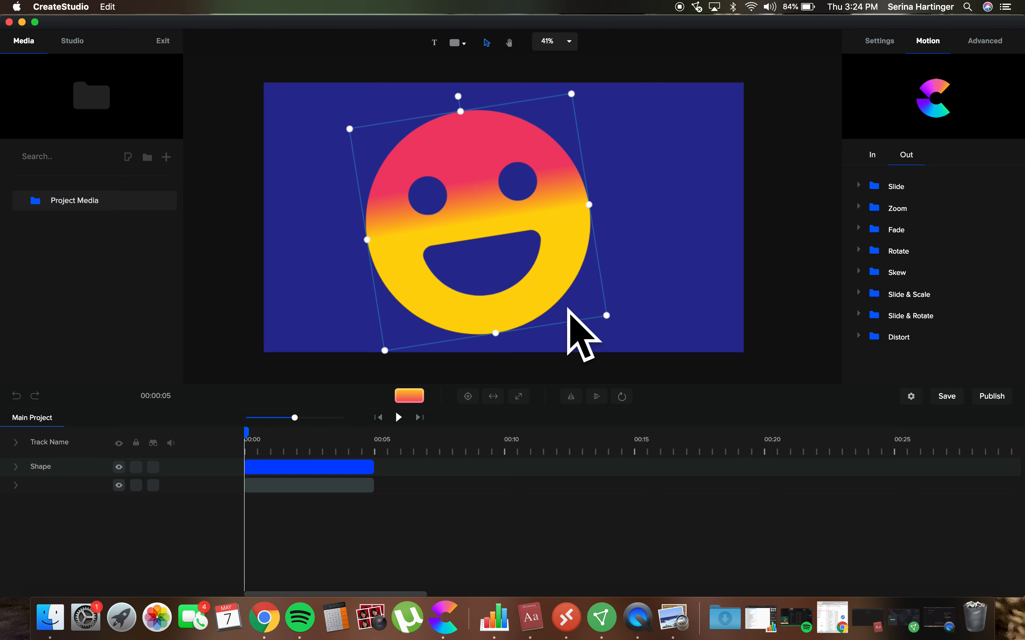
{"action": "left_click_drag", "start_coordinate": [478, 219], "coordinate": [490, 242]}
{"action": "left_click_drag", "start_coordinate": [562, 247], "coordinate": [519, 223]}
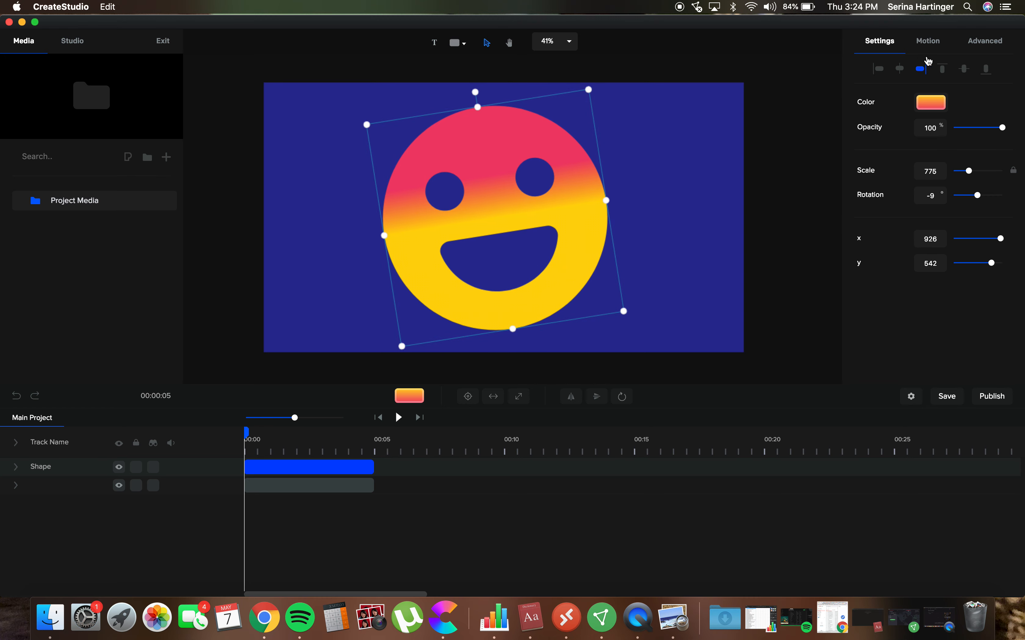
Apply the Distort Horizontal preset from the Out motion presets to the smiley
{"action": "left_click", "coordinate": [927, 41]}
{"action": "left_click", "coordinate": [859, 186]}
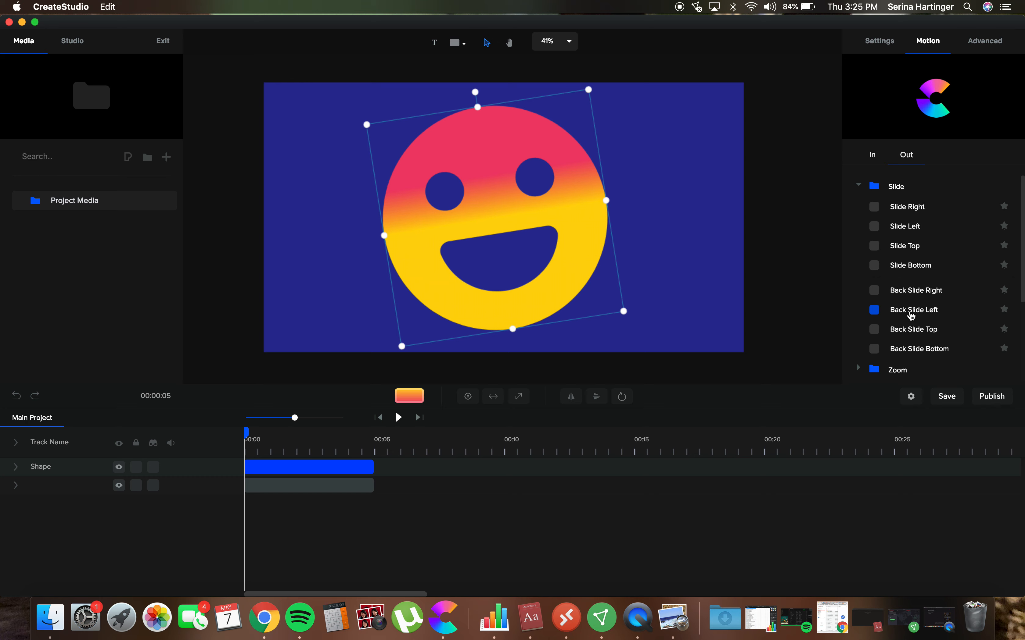
{"action": "scroll", "coordinate": [910, 318], "scroll_direction": "down", "scroll_amount": 5}
{"action": "scroll", "coordinate": [911, 317], "scroll_direction": "down", "scroll_amount": 2}
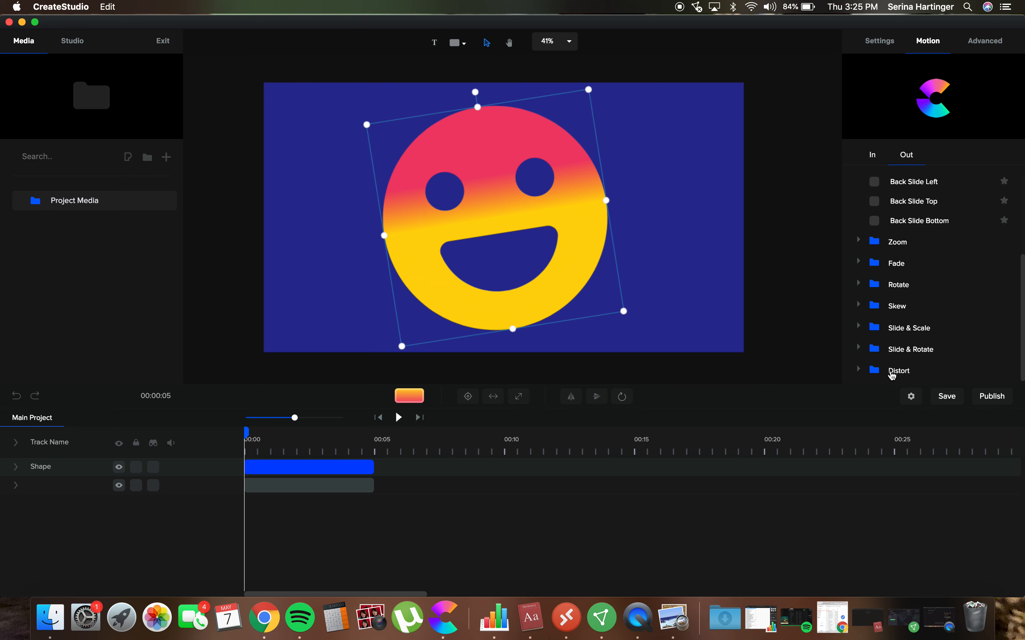
{"action": "left_click", "coordinate": [892, 373]}
{"action": "left_click", "coordinate": [943, 350]}
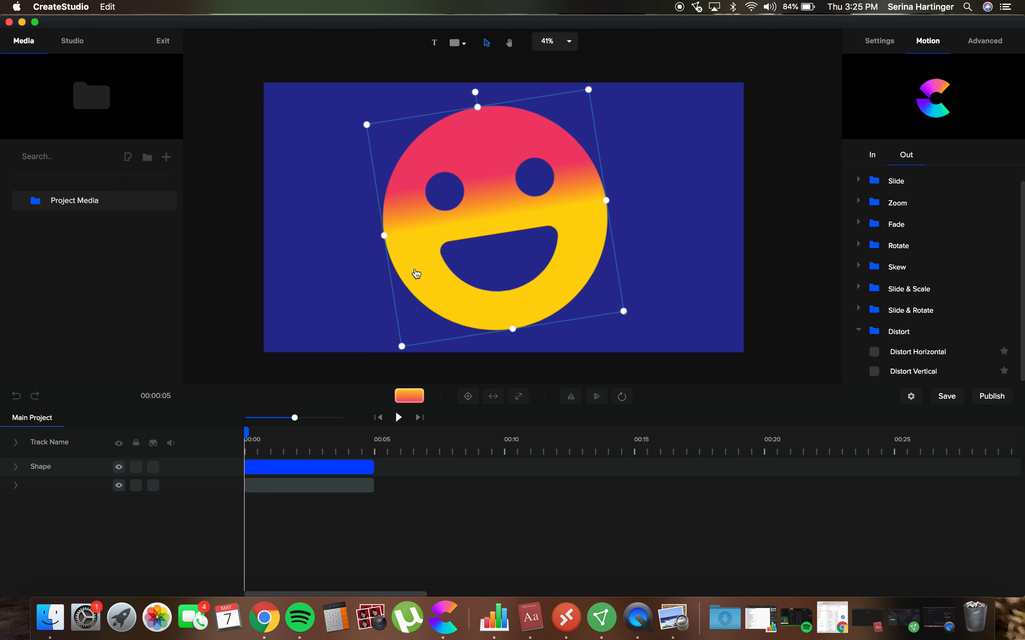
{"action": "left_click", "coordinate": [874, 352]}
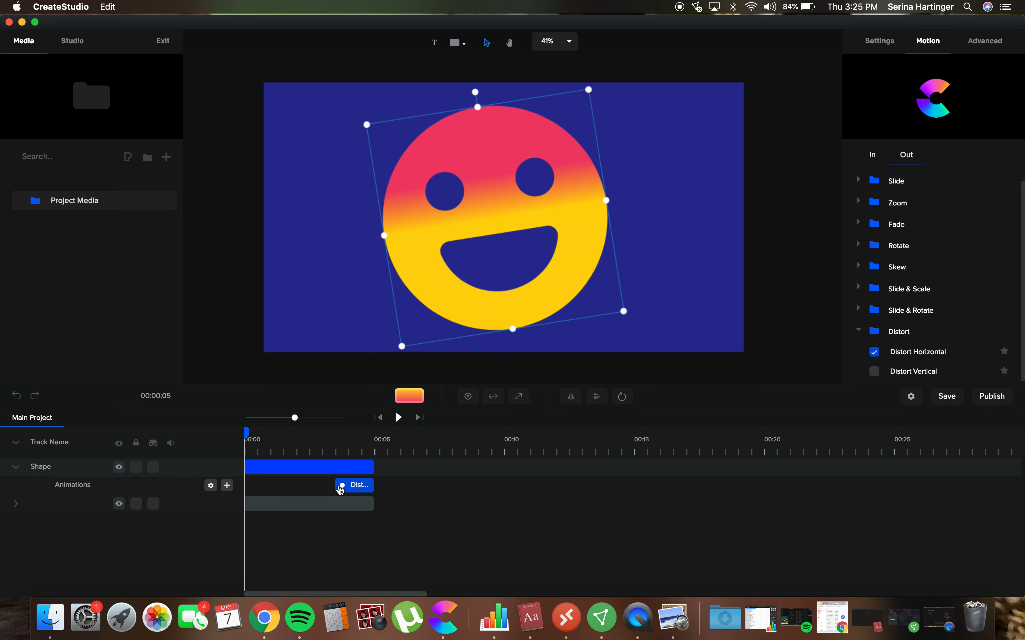
Lengthen the smiley's Distort Horizontal exit animation slightly and review its animation settings and playback
{"action": "mouse_move", "coordinate": [342, 485]}
{"action": "left_mouse_down"}
{"action": "mouse_move", "coordinate": [290, 483]}
{"action": "mouse_move", "coordinate": [352, 487]}
{"action": "mouse_move", "coordinate": [341, 487]}
{"action": "left_mouse_up"}
{"action": "right_click", "coordinate": [353, 490]}
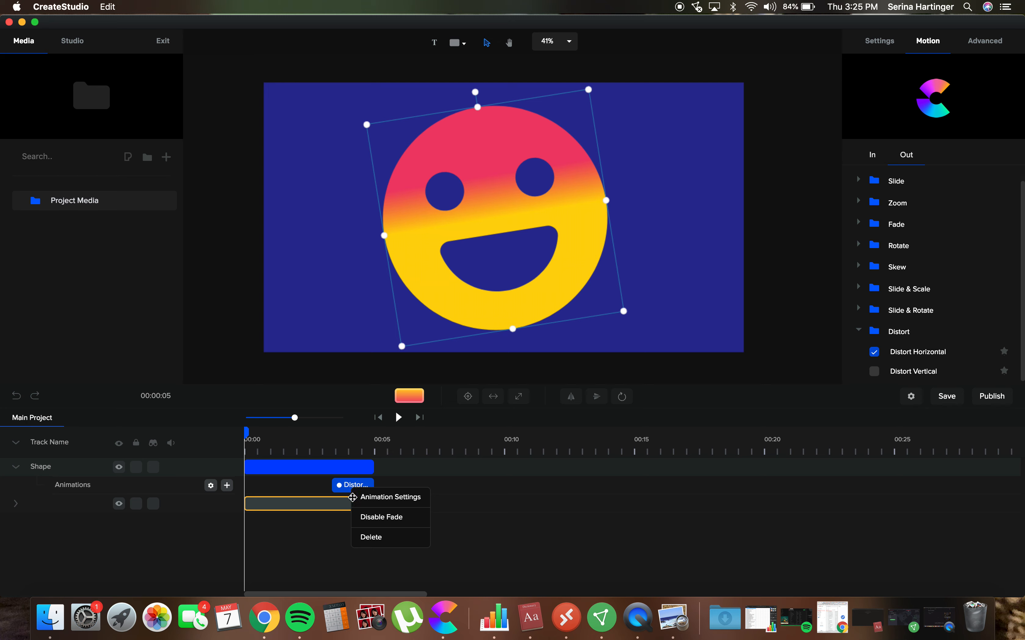
{"action": "left_click", "coordinate": [393, 491]}
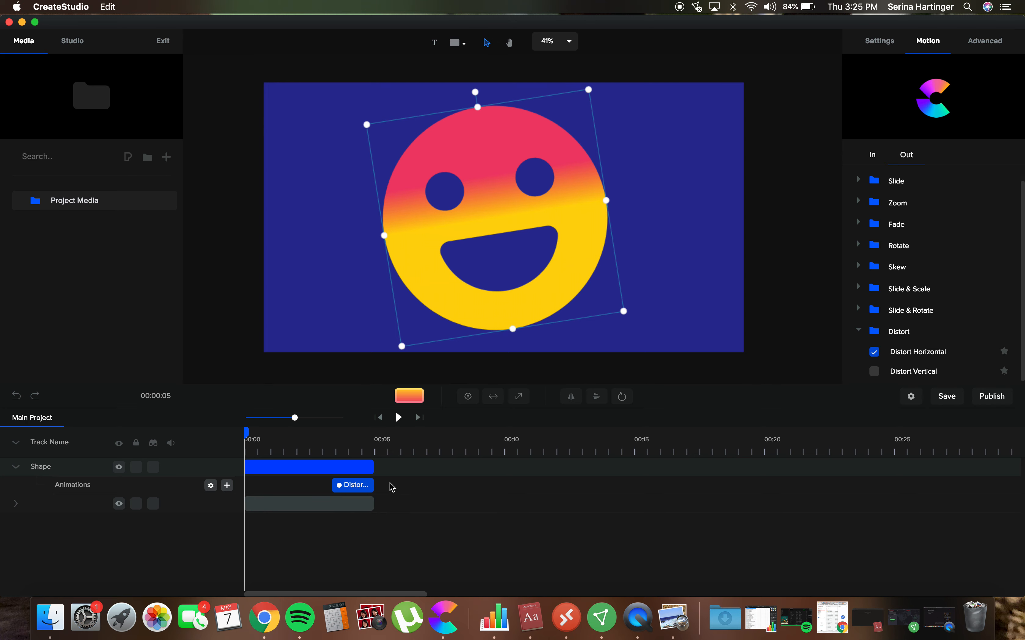
{"action": "right_click", "coordinate": [356, 491]}
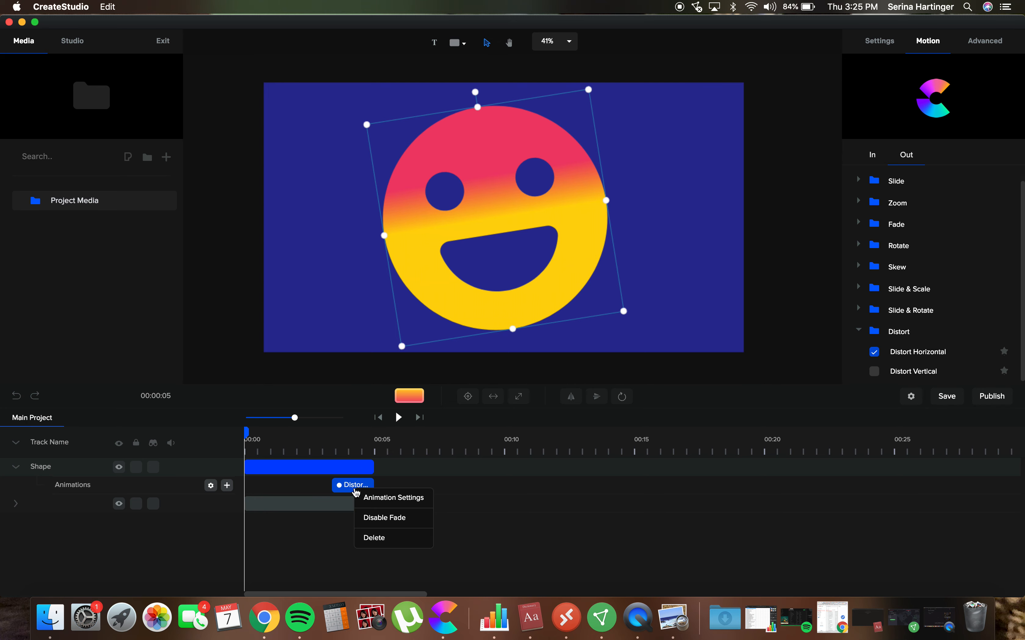
{"action": "left_click", "coordinate": [405, 498]}
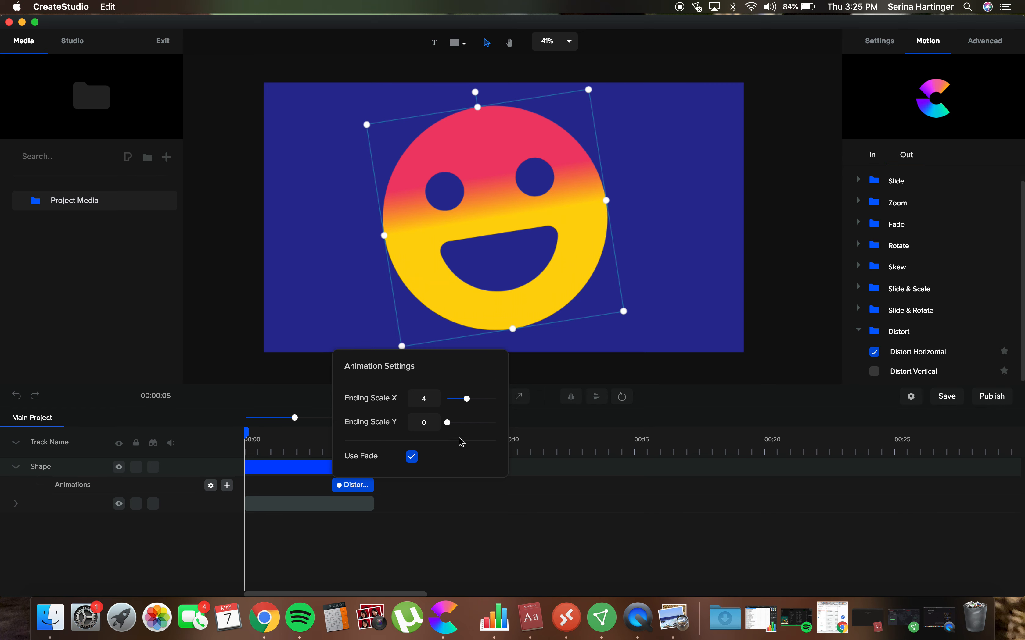
{"action": "left_click", "coordinate": [400, 503]}
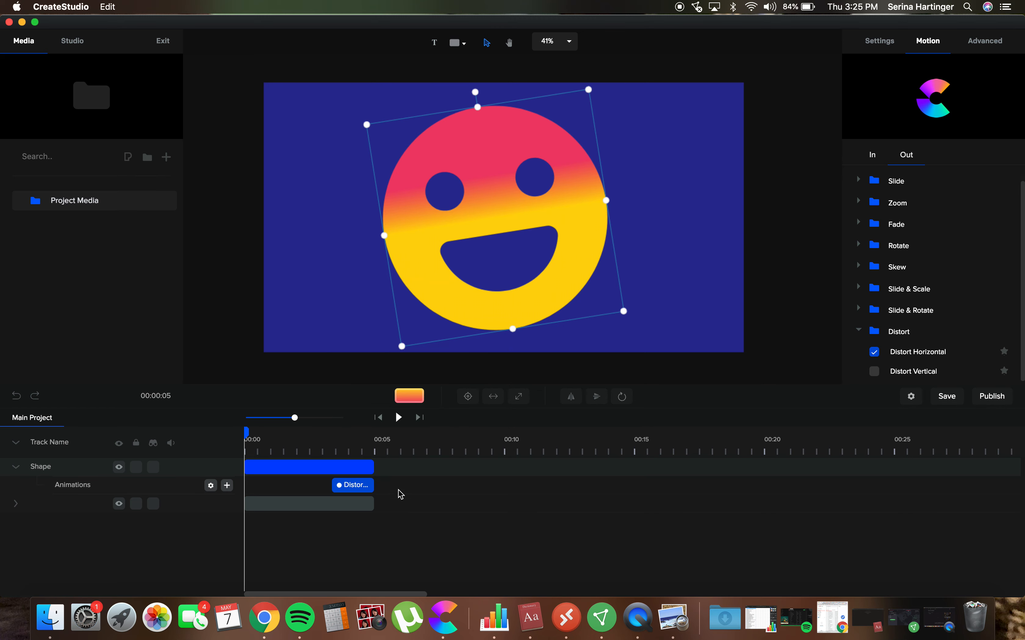
{"action": "left_click", "coordinate": [399, 419]}
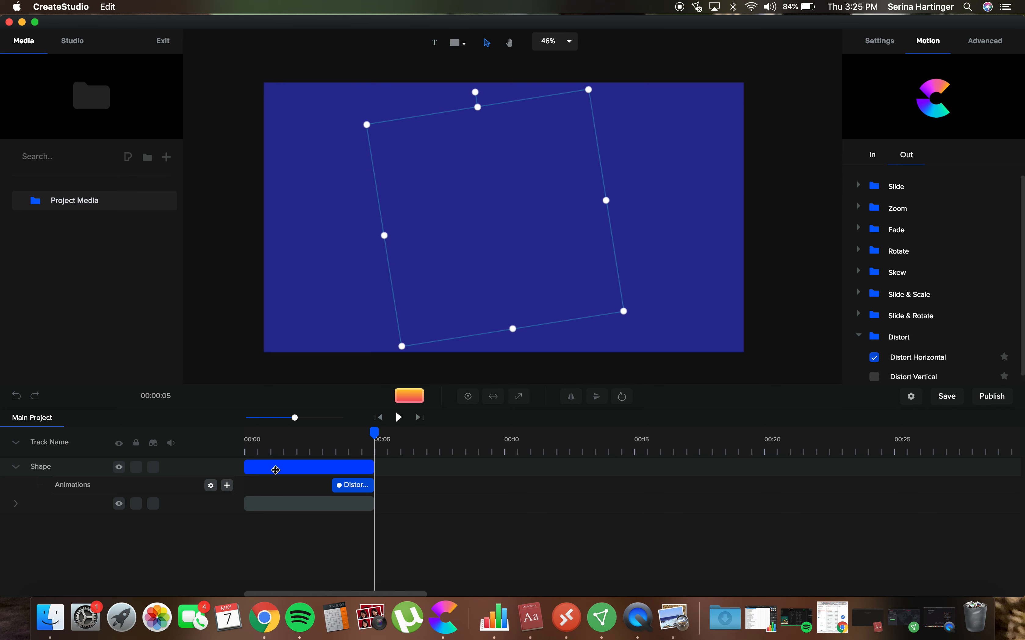
Apply the Bounce Distort Horizontal In preset to the smiley and play the animation
{"action": "left_click", "coordinate": [887, 153]}
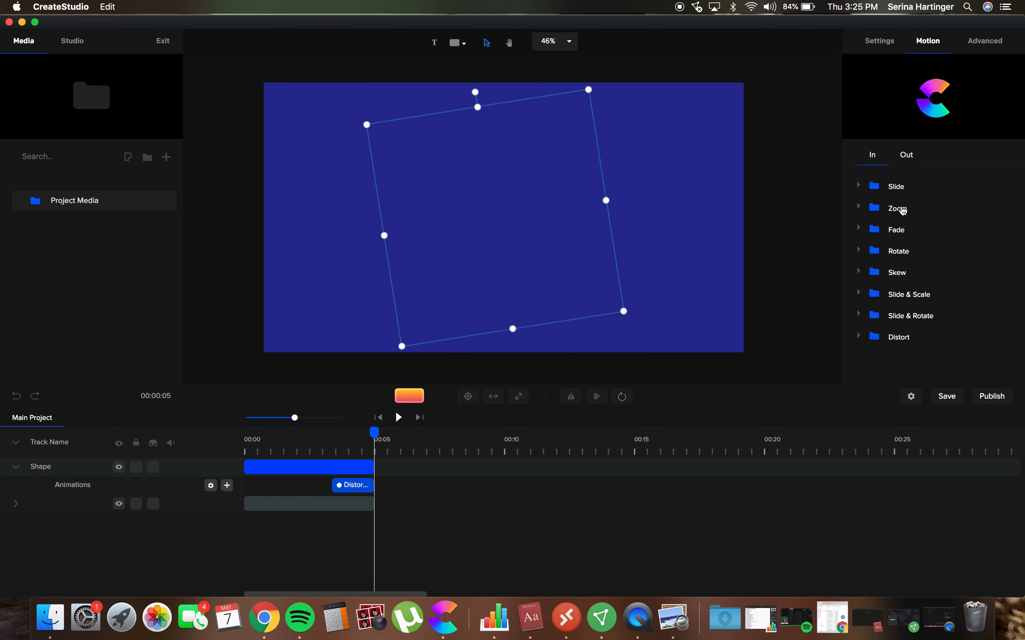
{"action": "left_click", "coordinate": [890, 339]}
{"action": "scroll", "coordinate": [912, 348], "scroll_direction": "down", "scroll_amount": 3}
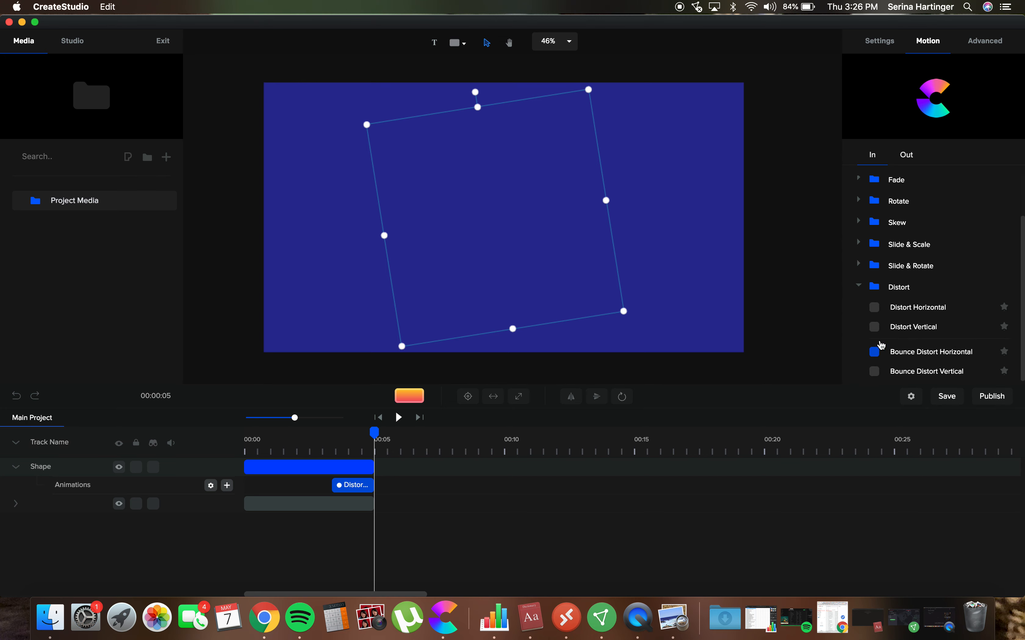
{"action": "left_click", "coordinate": [875, 355]}
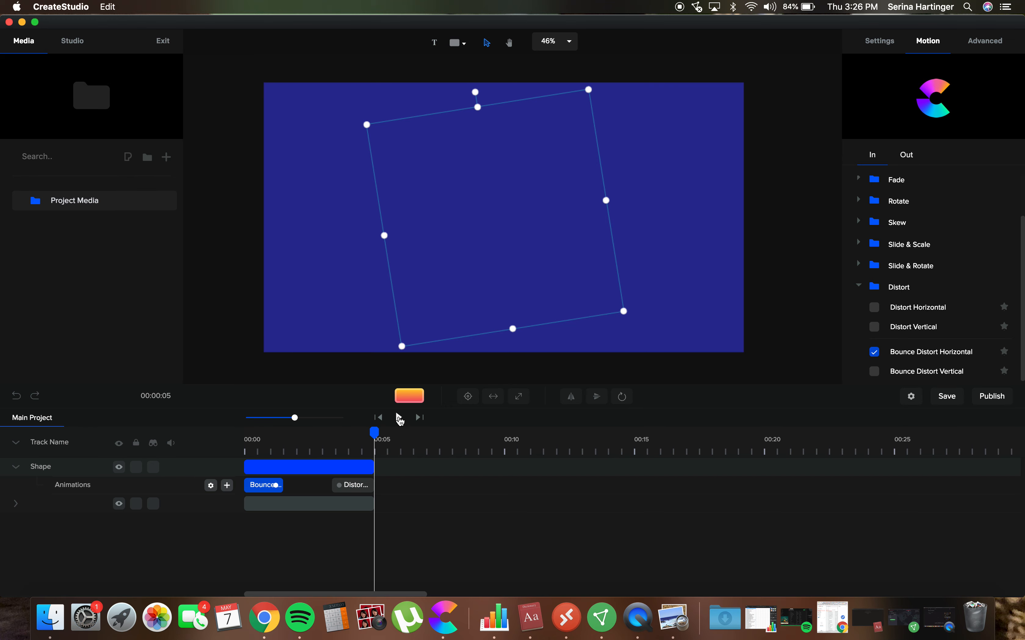
{"action": "left_click", "coordinate": [399, 419]}
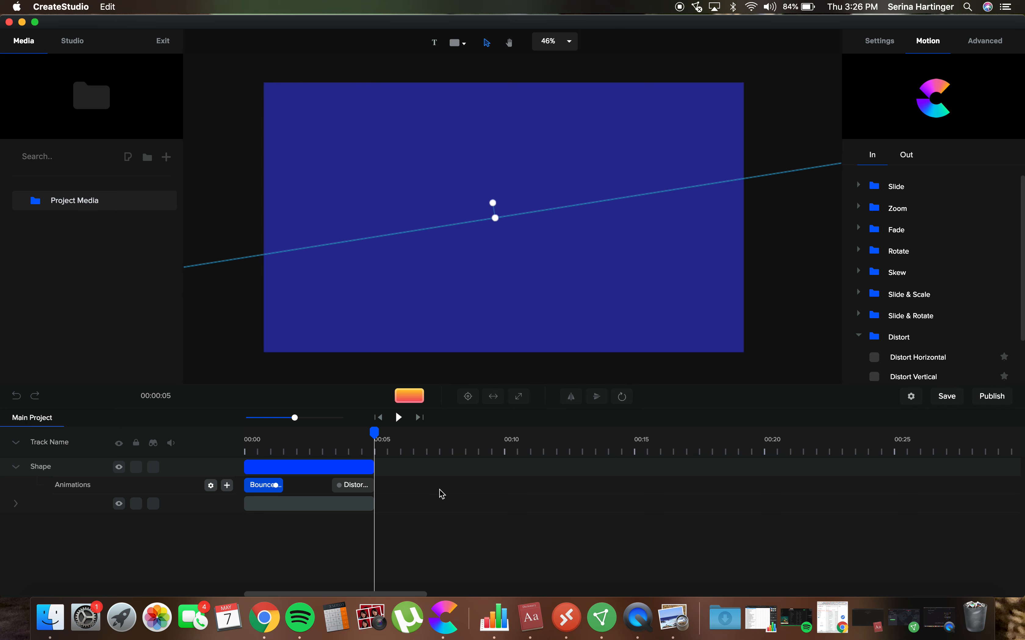
Check the options of the smiley's bounce entrance animation and move the playhead to about 2.5 seconds
{"action": "right_click", "coordinate": [264, 488]}
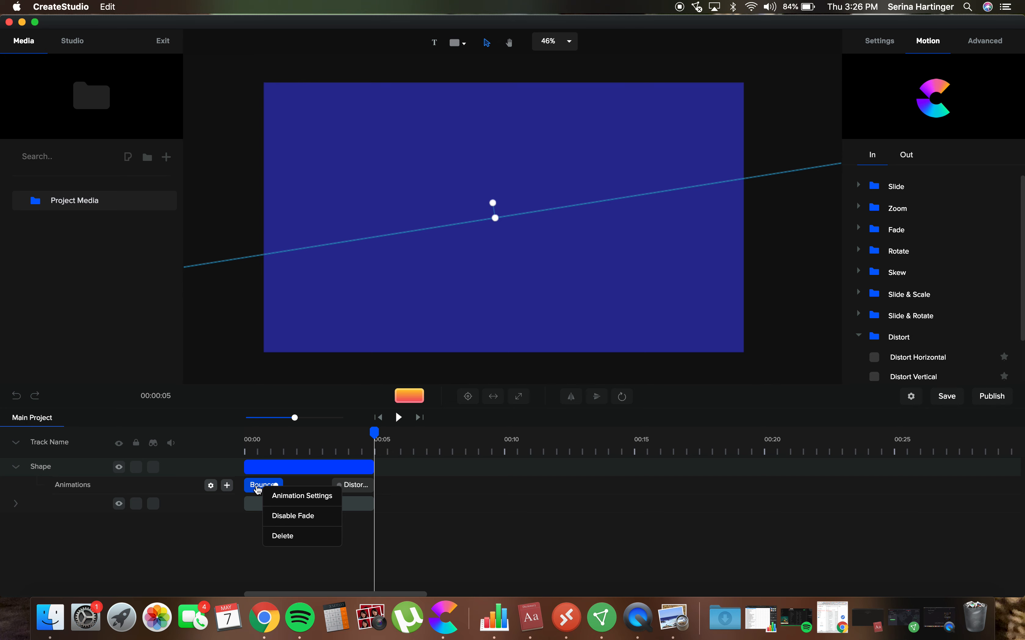
{"action": "left_click", "coordinate": [304, 486]}
{"action": "left_click", "coordinate": [257, 469]}
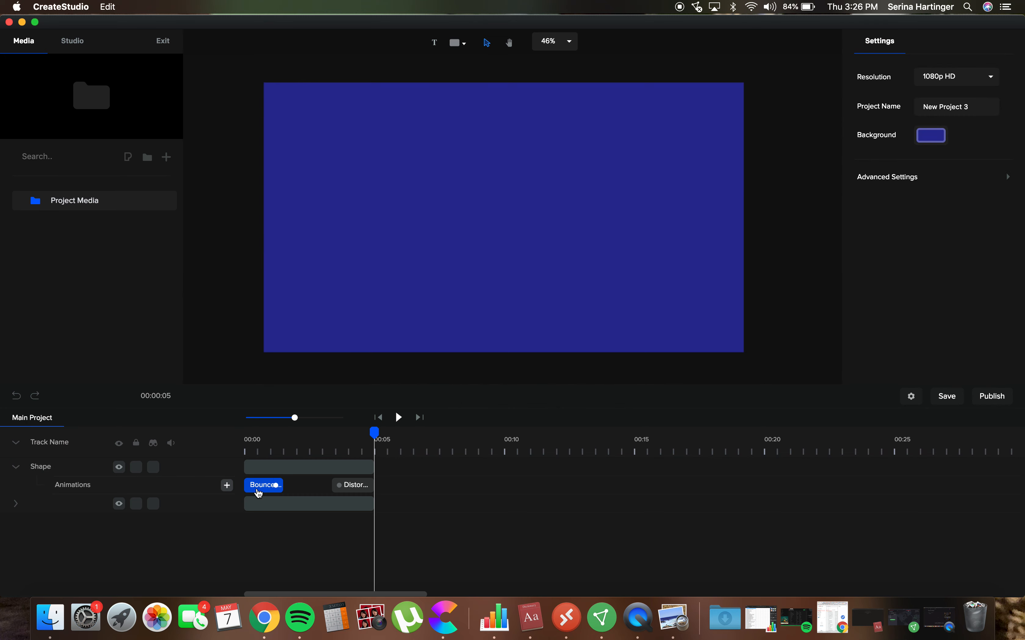
{"action": "left_click", "coordinate": [257, 491]}
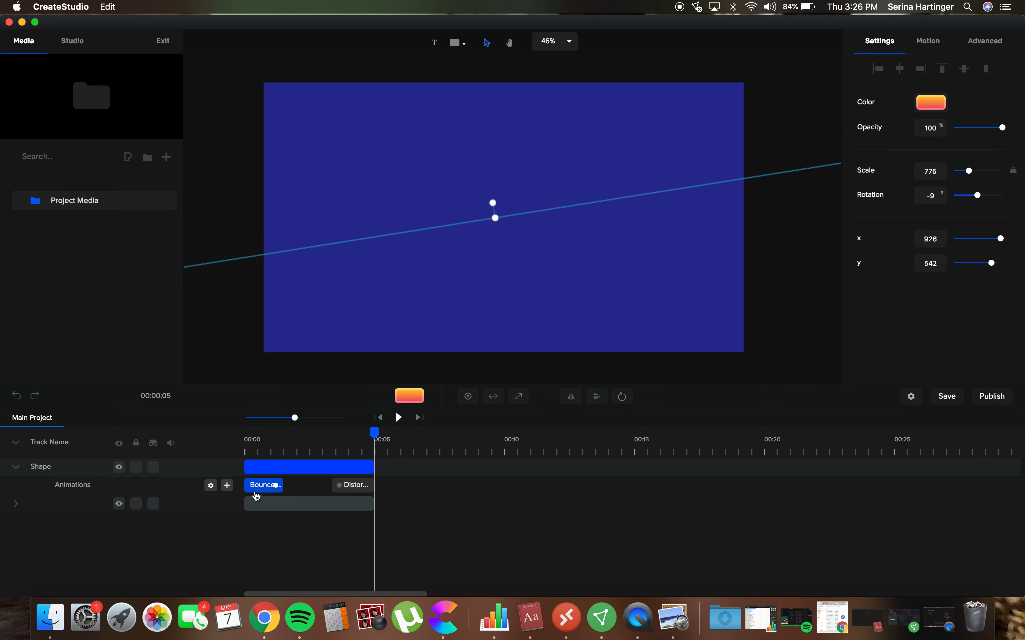
{"action": "left_click", "coordinate": [211, 486]}
{"action": "left_click", "coordinate": [160, 548]}
{"action": "left_click_drag", "start_coordinate": [374, 433], "coordinate": [307, 434]}
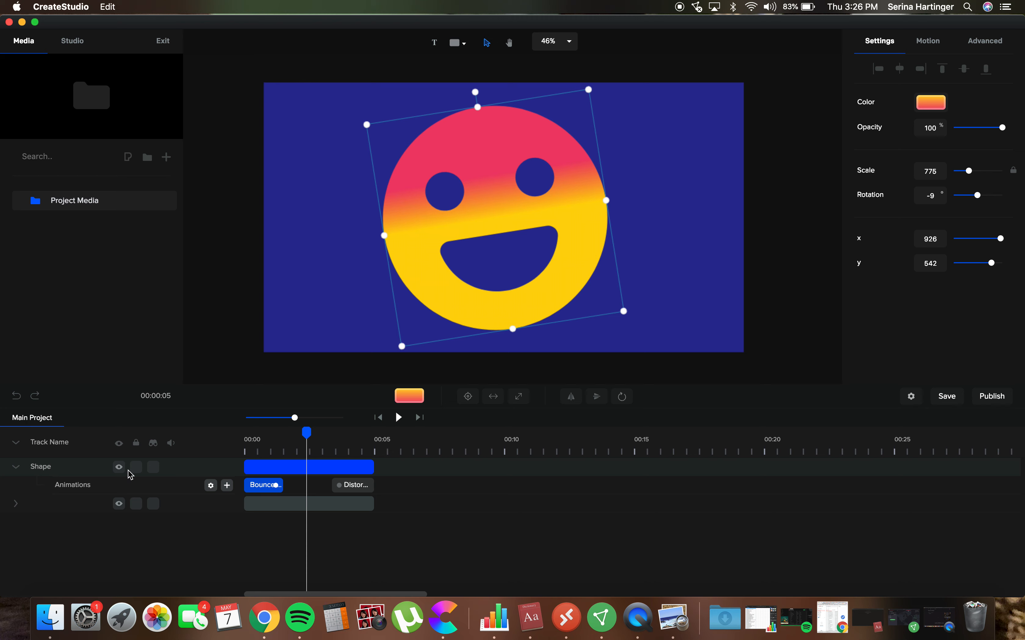
Collapse and re-expand the Shape track, and lengthen its bounce entrance animation slightly, checking the animation settings
{"action": "left_click", "coordinate": [17, 467]}
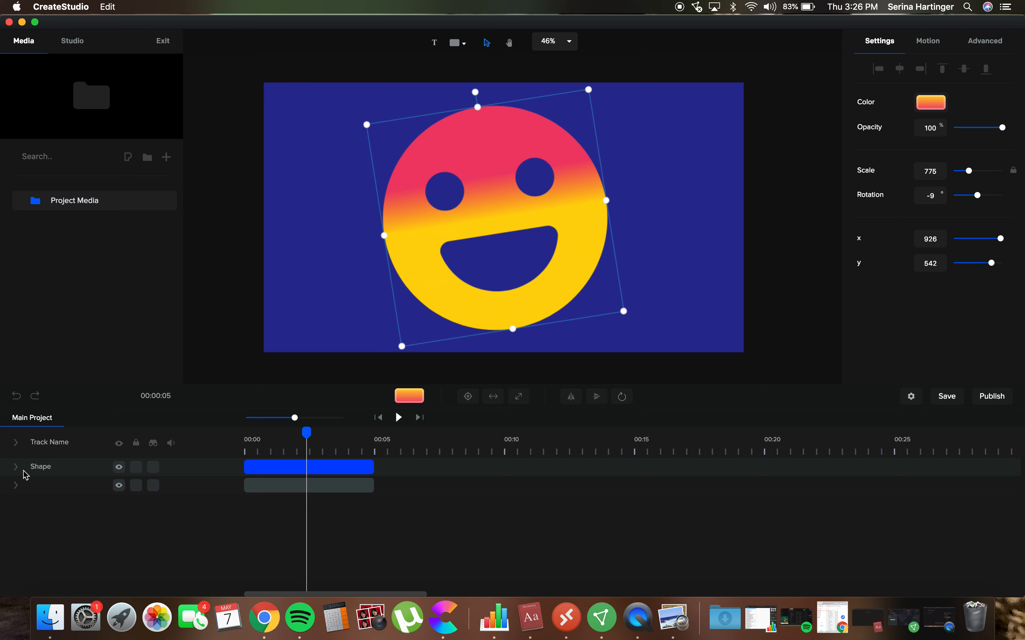
{"action": "left_click", "coordinate": [16, 468]}
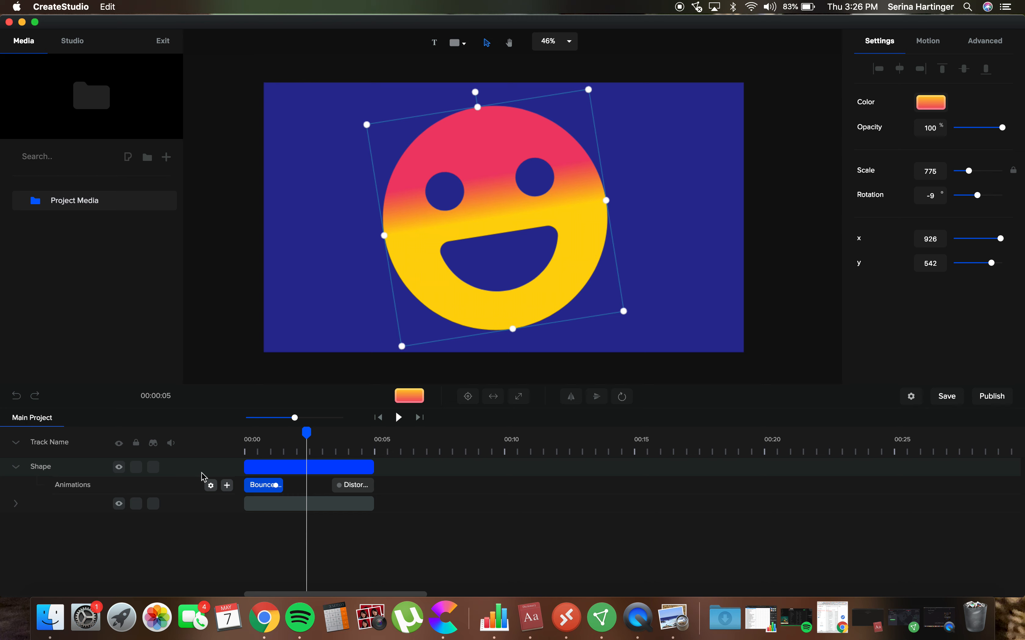
{"action": "left_click", "coordinate": [279, 486]}
{"action": "mouse_move", "coordinate": [279, 485]}
{"action": "left_mouse_down"}
{"action": "mouse_move", "coordinate": [298, 486]}
{"action": "mouse_move", "coordinate": [255, 482]}
{"action": "mouse_move", "coordinate": [304, 485]}
{"action": "mouse_move", "coordinate": [281, 486]}
{"action": "left_mouse_up"}
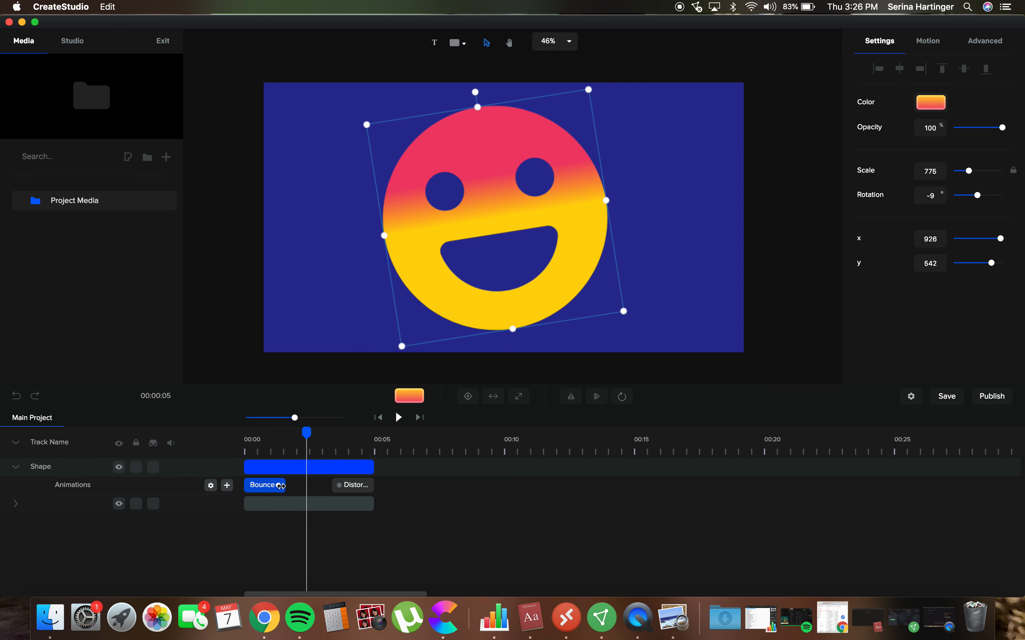
{"action": "left_click", "coordinate": [212, 486]}
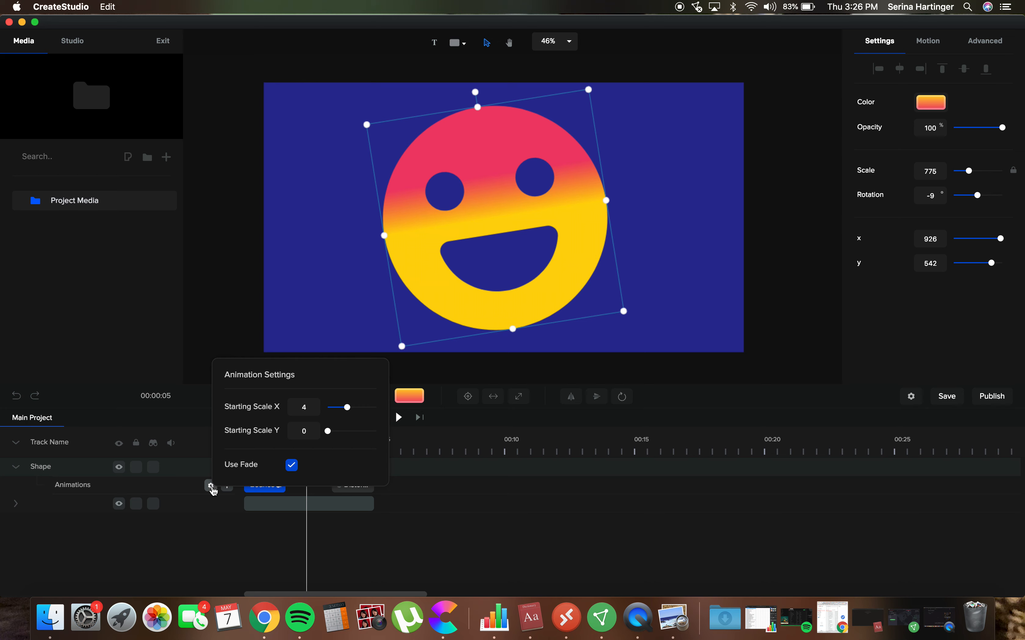
{"action": "left_click", "coordinate": [181, 486]}
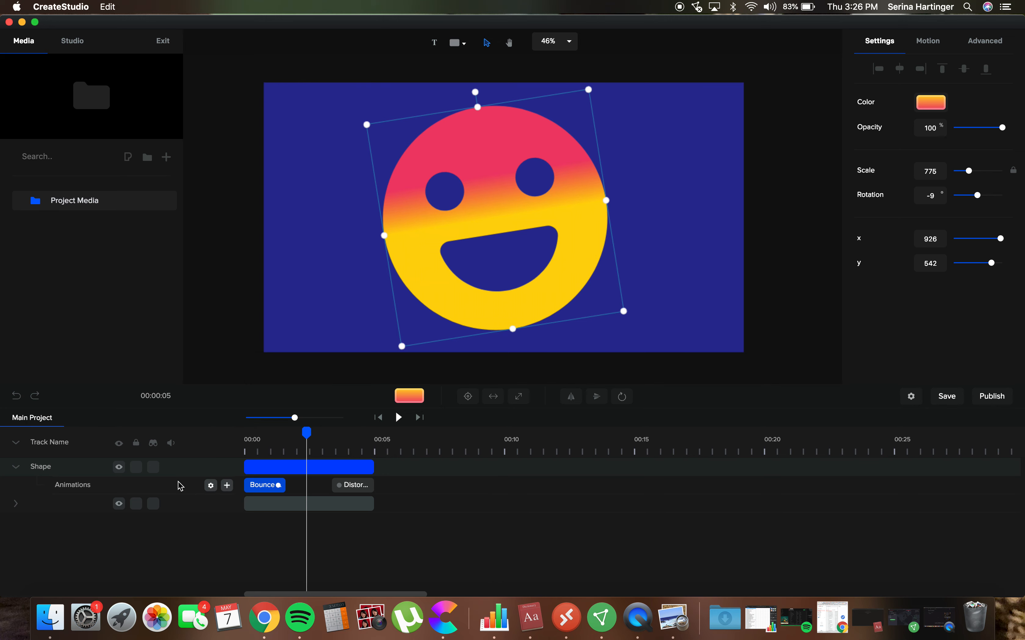
Add a custom Color animation between the entrance and exit animations, shift it slightly earlier and view its easing options
{"action": "left_click", "coordinate": [228, 487]}
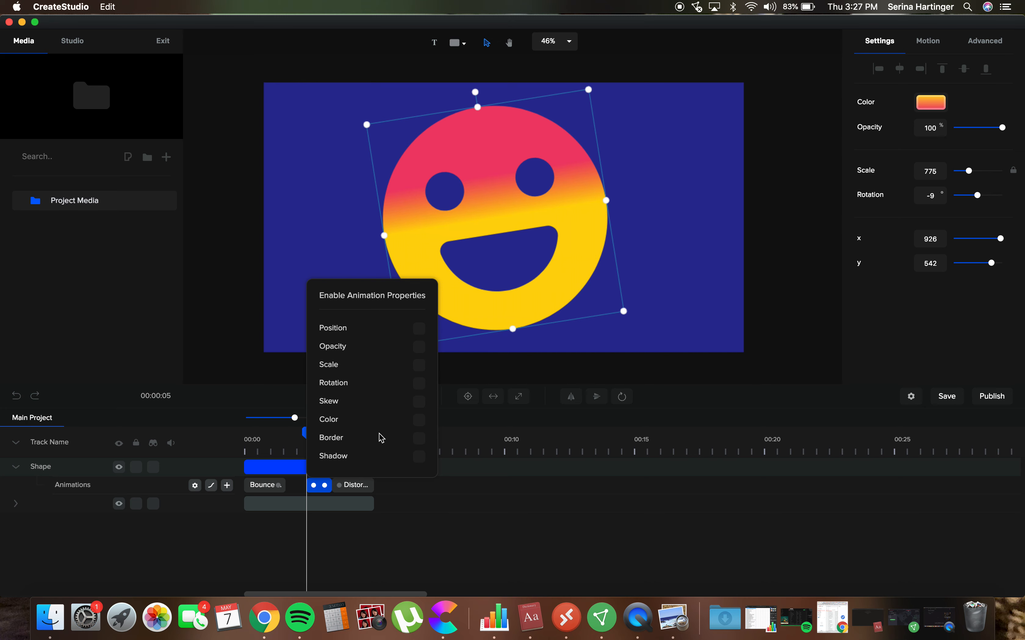
{"action": "left_click", "coordinate": [420, 421]}
{"action": "left_click_drag", "start_coordinate": [322, 488], "coordinate": [310, 490]}
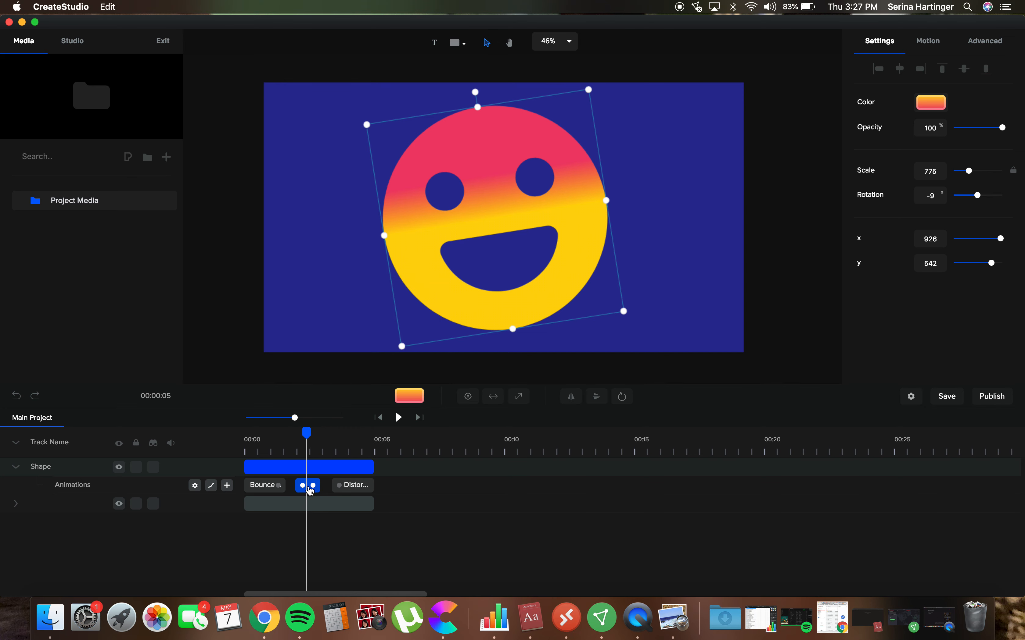
{"action": "left_click", "coordinate": [211, 486]}
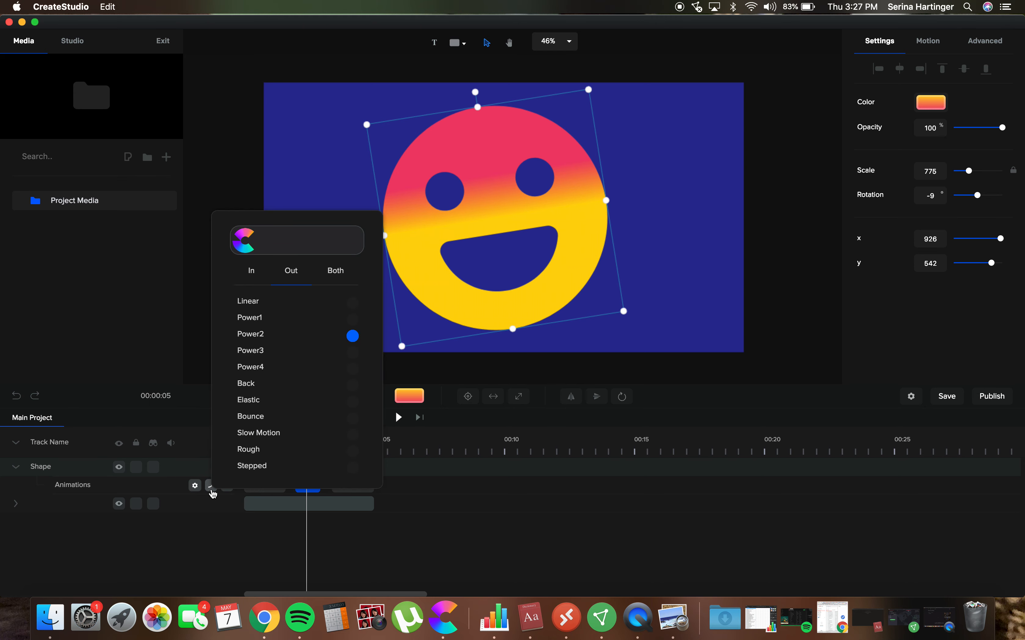
{"action": "left_click", "coordinate": [304, 507]}
Set the smiley's gradient colors to blue and green (#3DEE61) for the custom color animation
{"action": "left_click", "coordinate": [308, 486]}
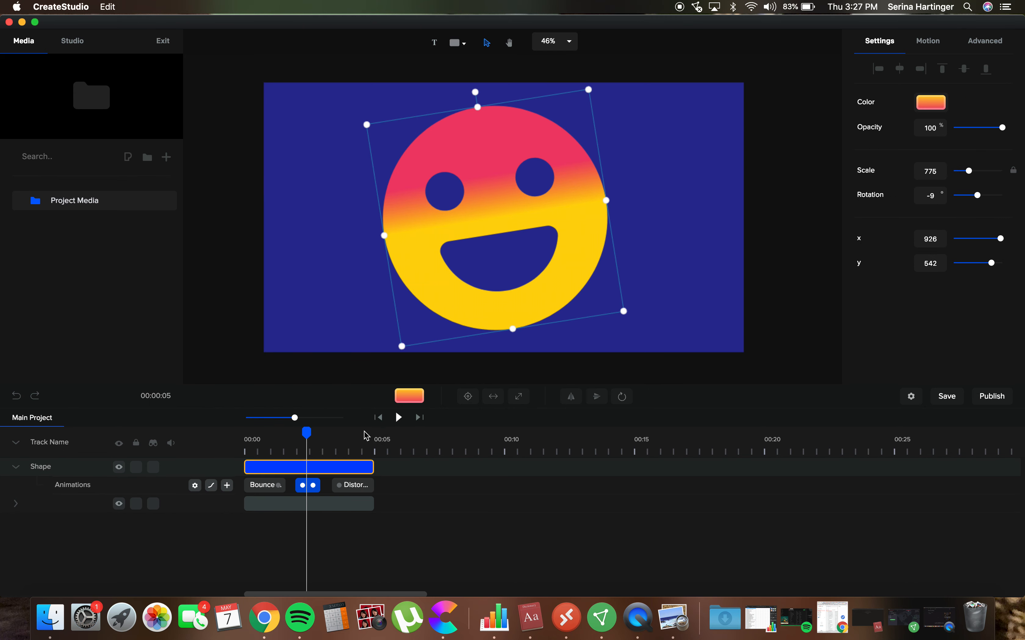
{"action": "left_click", "coordinate": [417, 397]}
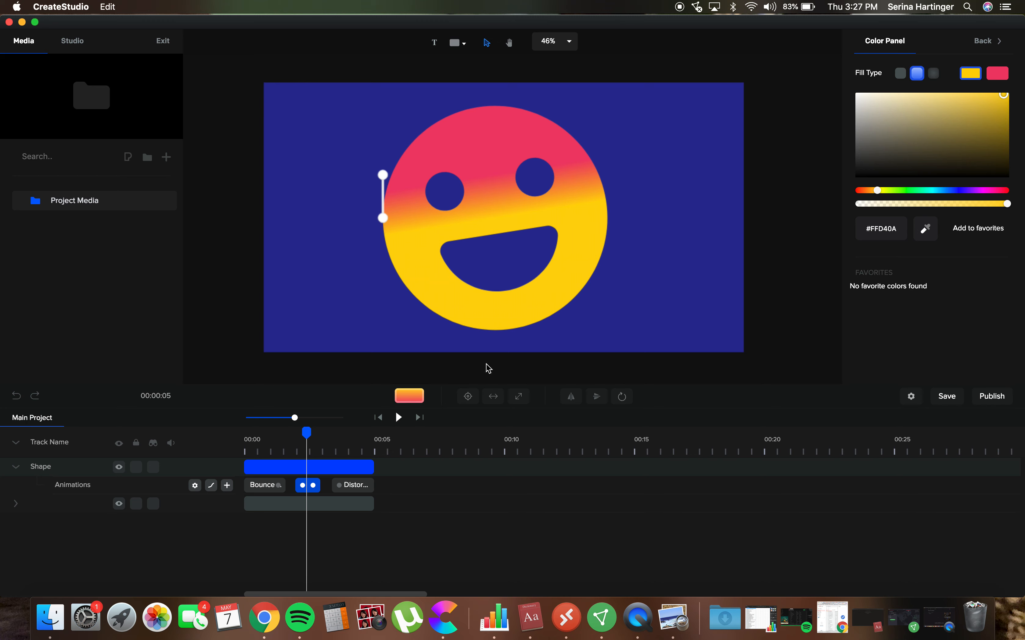
{"action": "left_click", "coordinate": [958, 191]}
{"action": "left_click", "coordinate": [999, 77]}
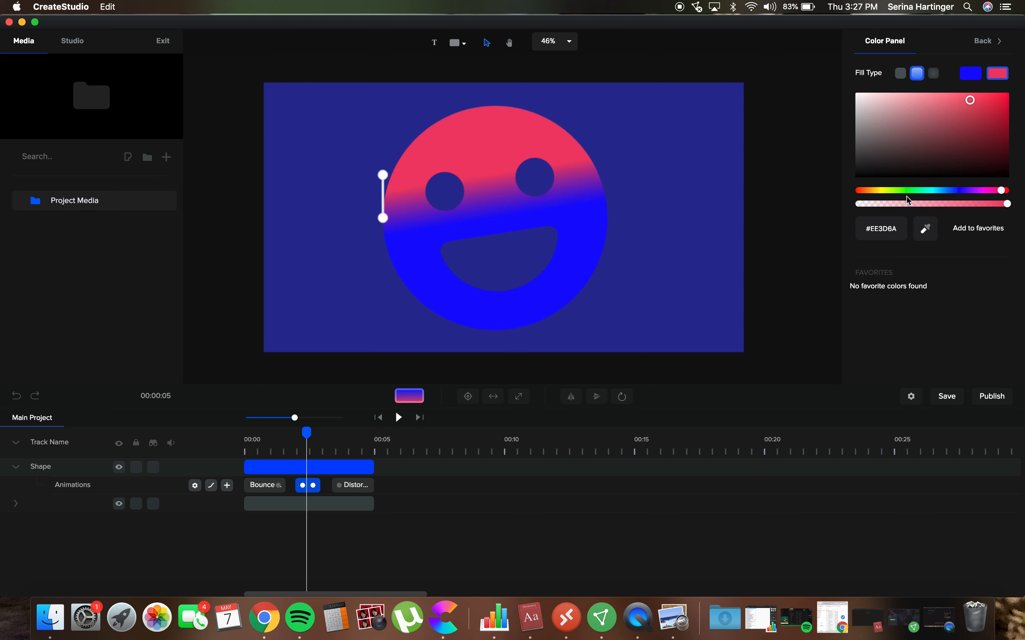
{"action": "left_click", "coordinate": [915, 192]}
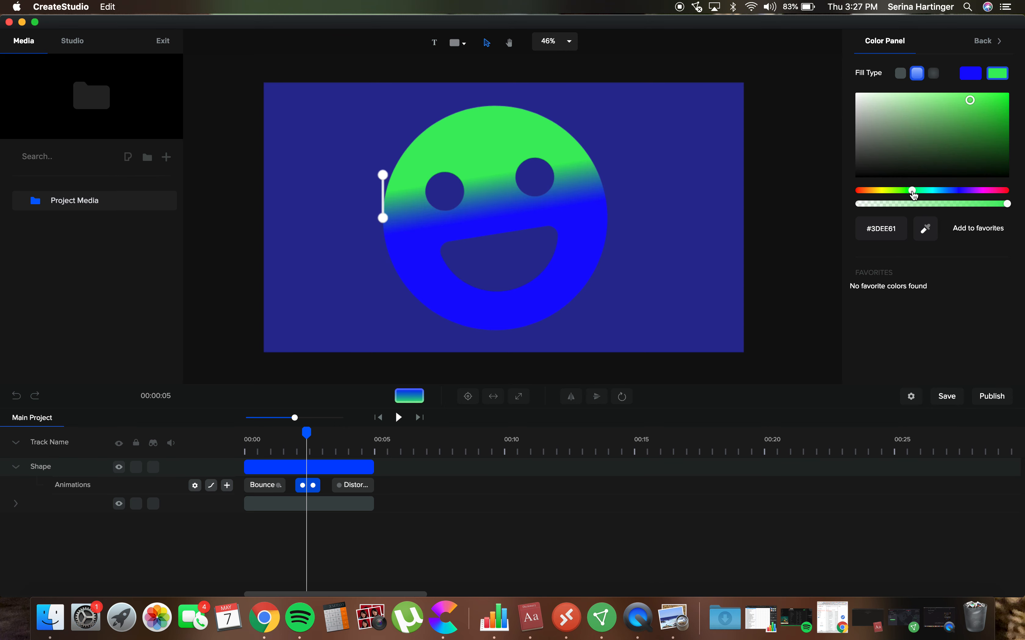
Play the smiley's full animation from the start to review the entrance, color change and exit
{"action": "left_click", "coordinate": [257, 490]}
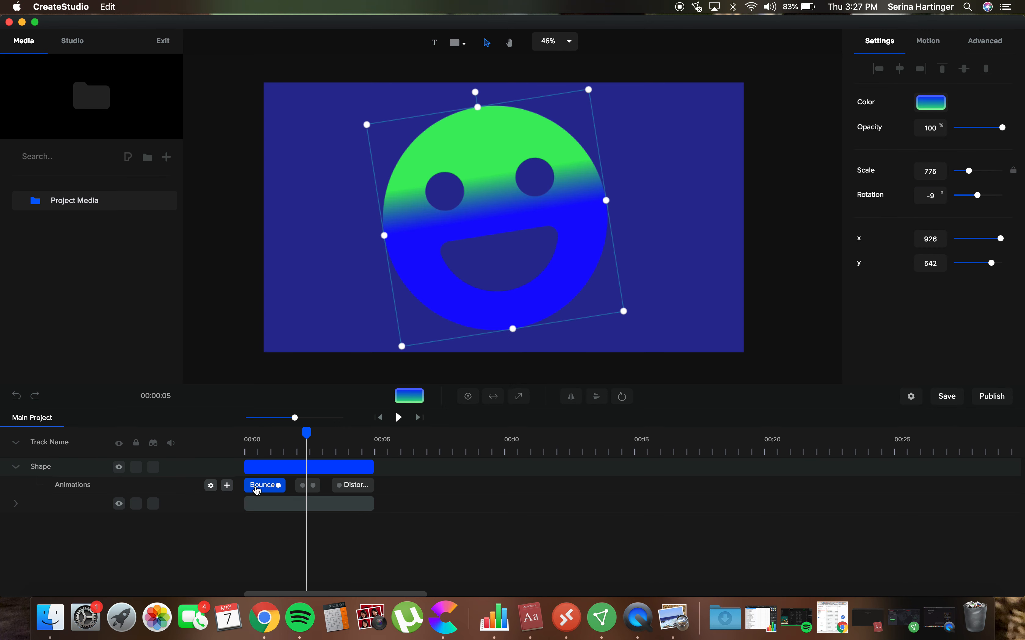
{"action": "left_click", "coordinate": [402, 418]}
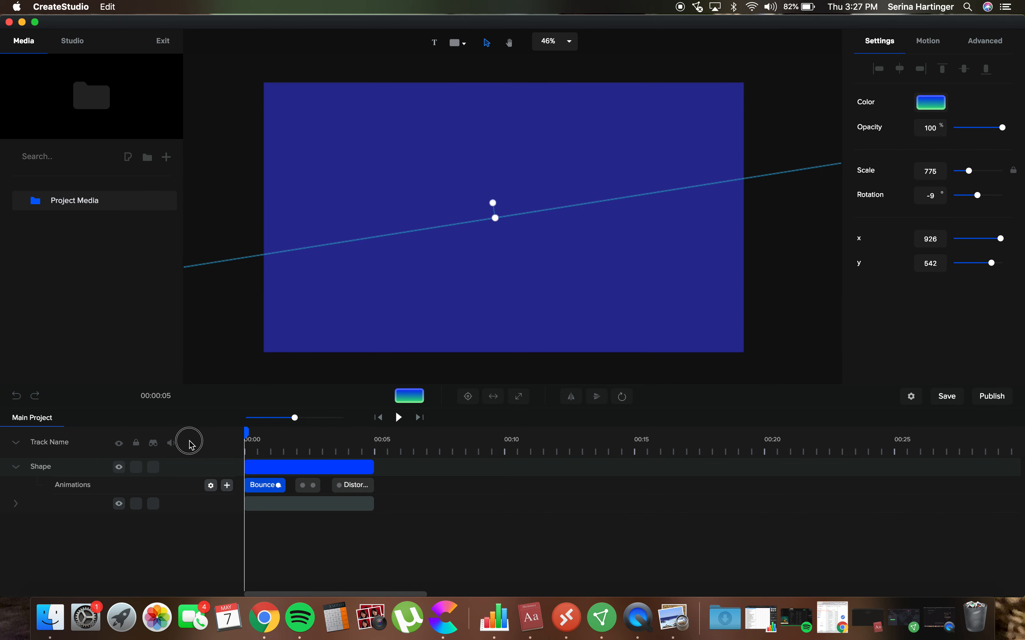
{"action": "left_click", "coordinate": [401, 419]}
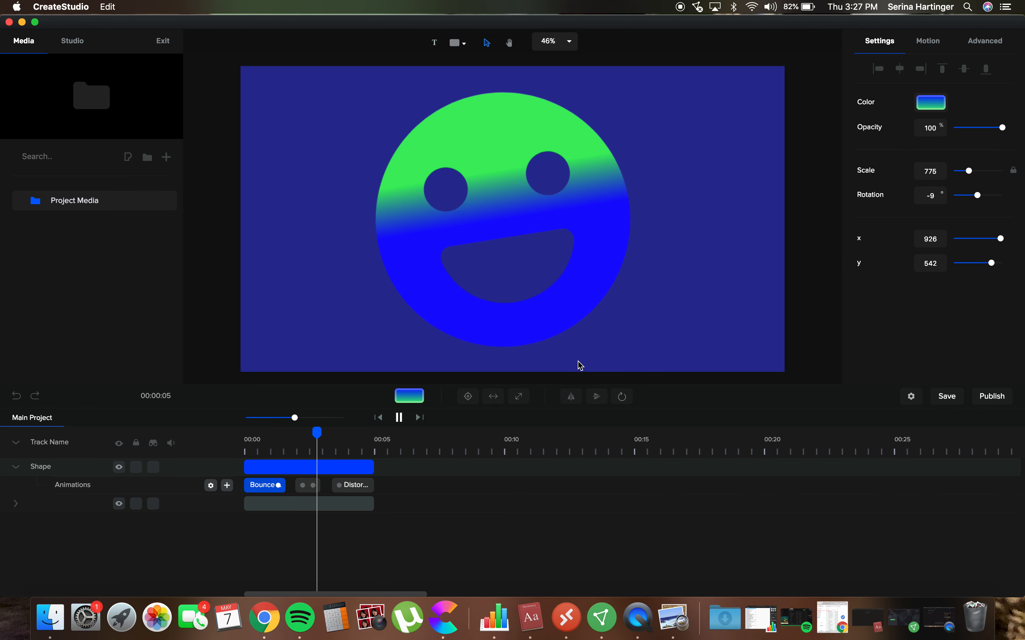
Review the custom color animation's enabled properties along with the smiley's advanced options and gradient color settings
{"action": "left_click", "coordinate": [302, 485]}
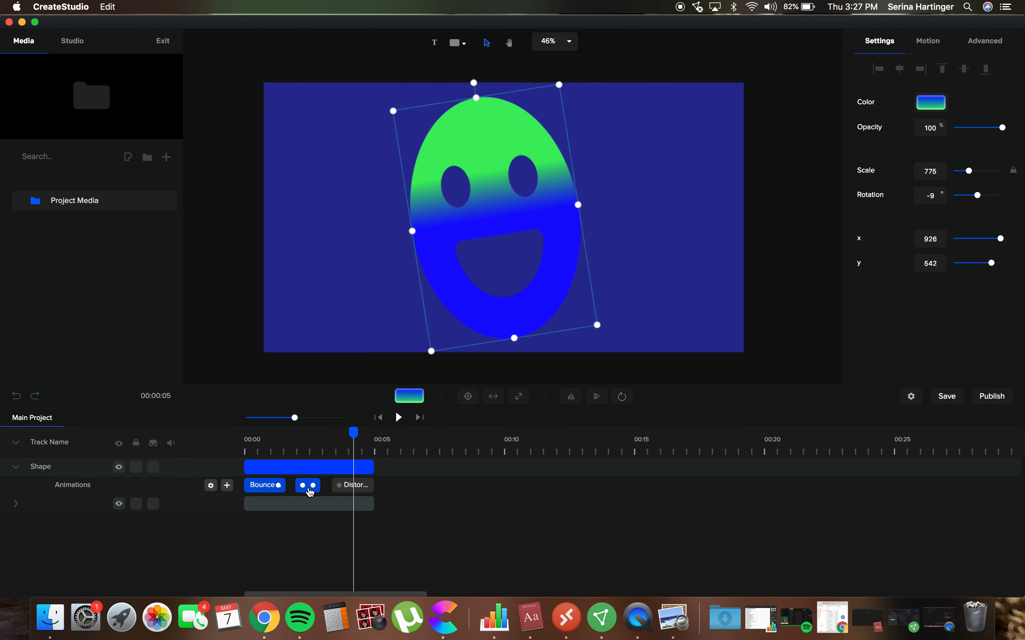
{"action": "right_click", "coordinate": [310, 491]}
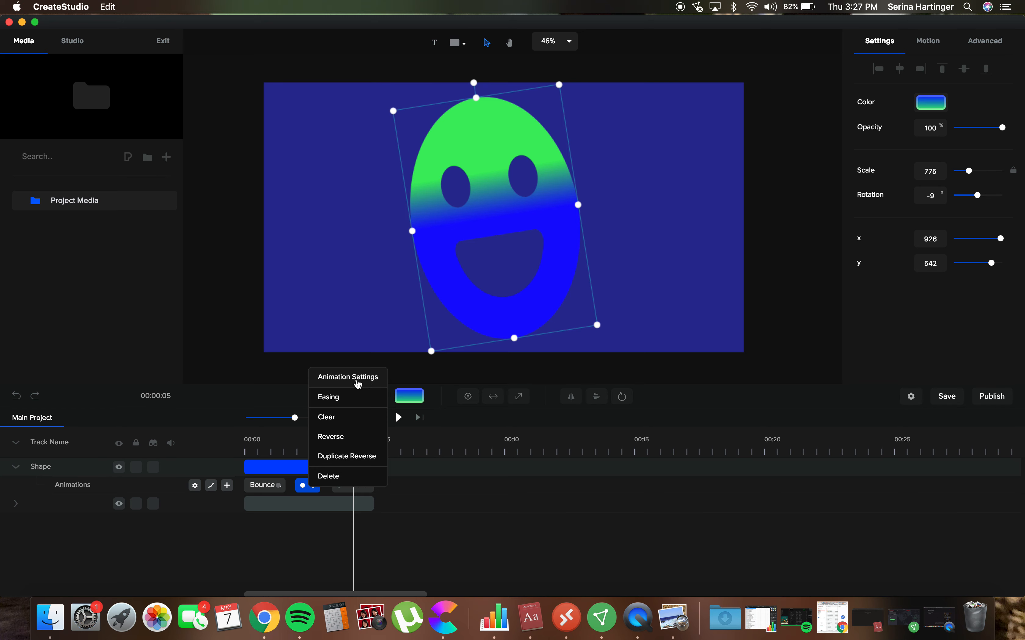
{"action": "left_click", "coordinate": [358, 378]}
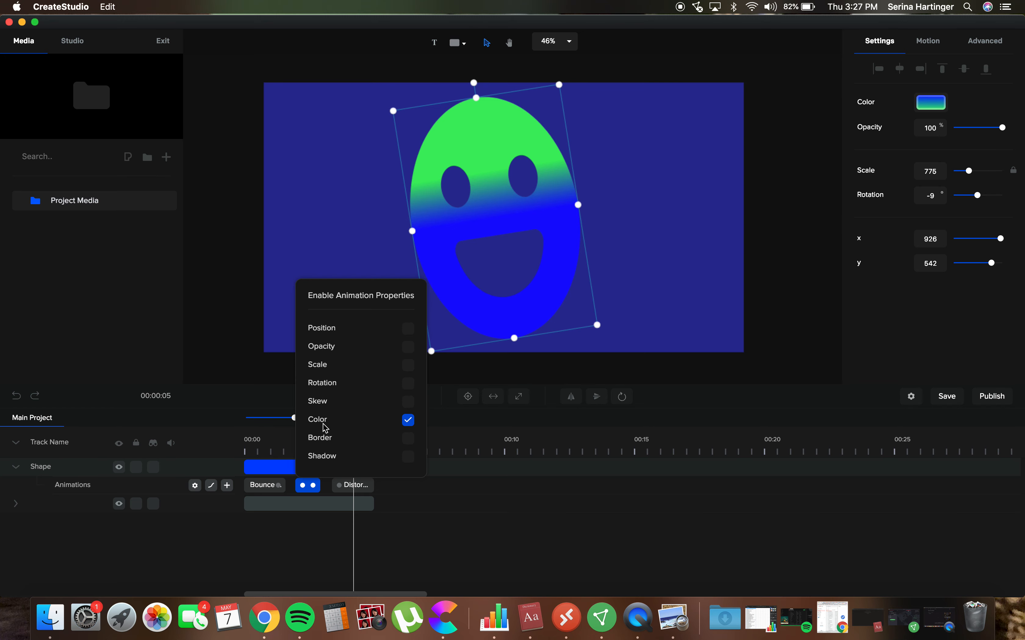
{"action": "left_click", "coordinate": [308, 494]}
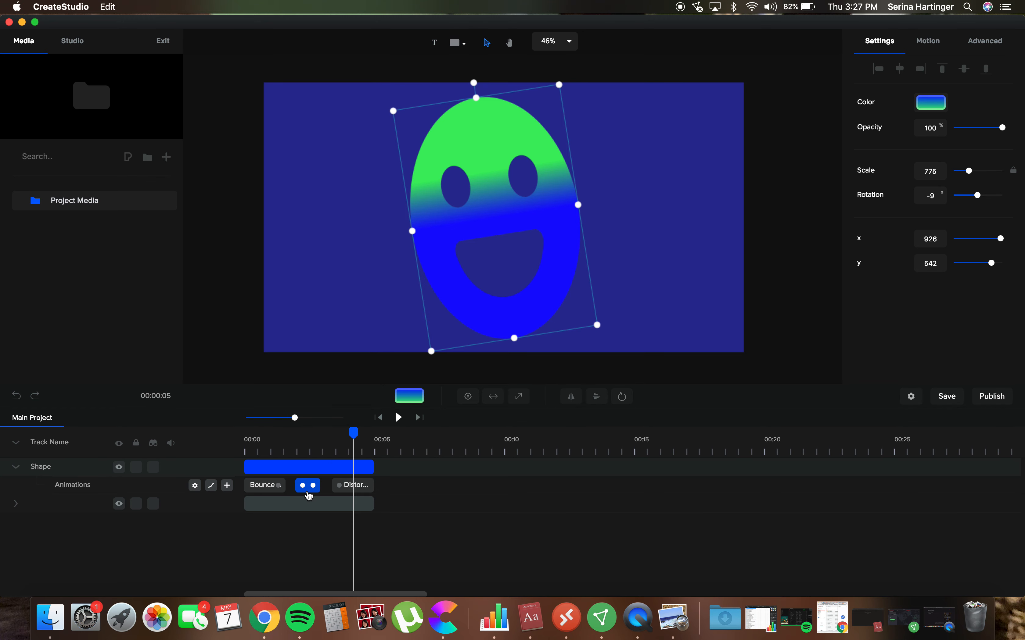
{"action": "left_click", "coordinate": [346, 471]}
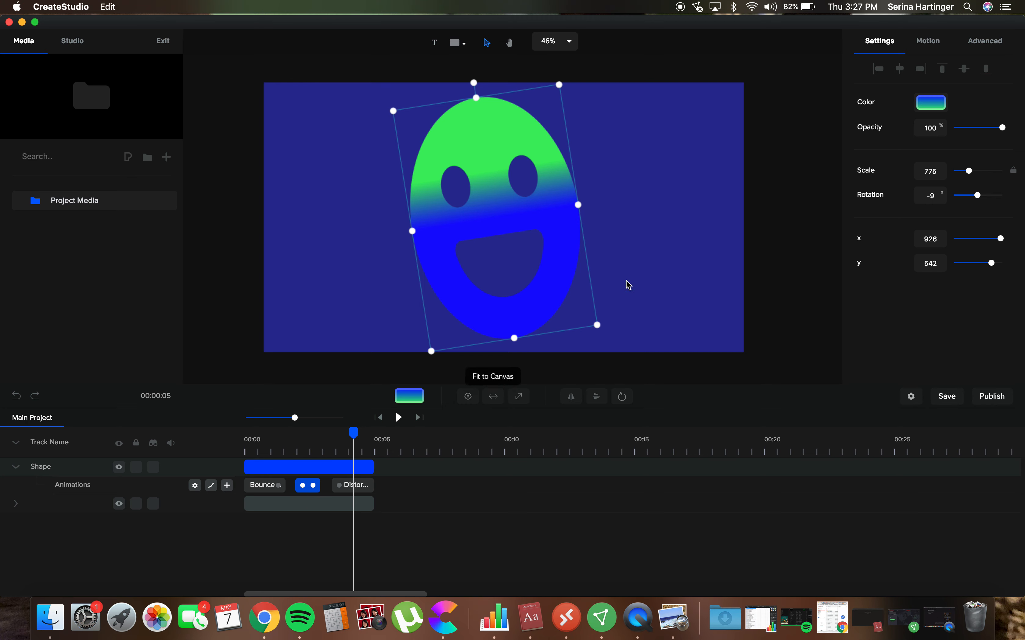
{"action": "left_click", "coordinate": [930, 45]}
{"action": "left_click", "coordinate": [966, 46]}
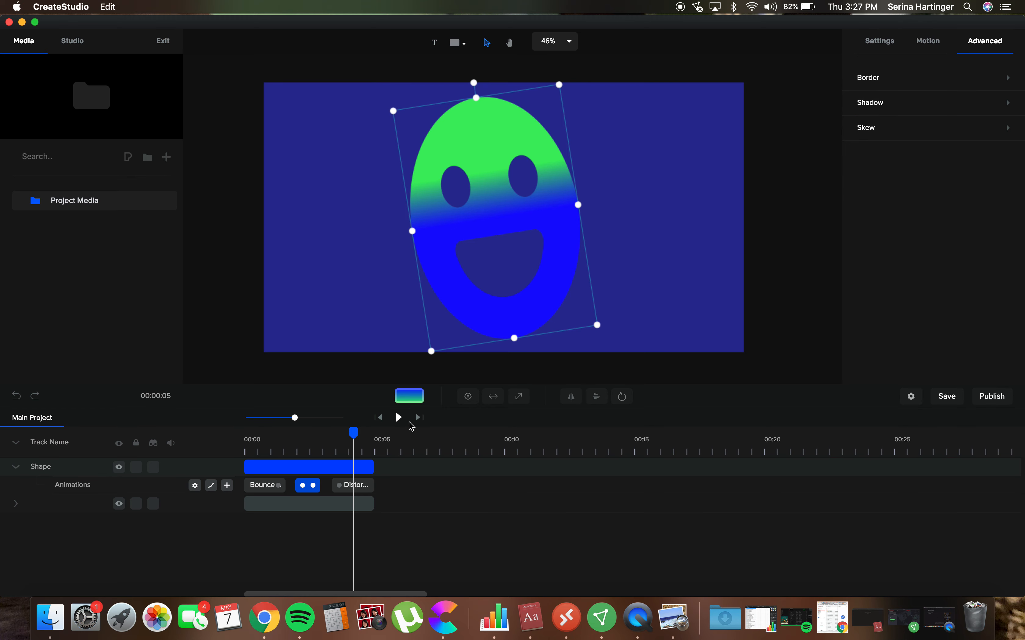
{"action": "left_click", "coordinate": [409, 395]}
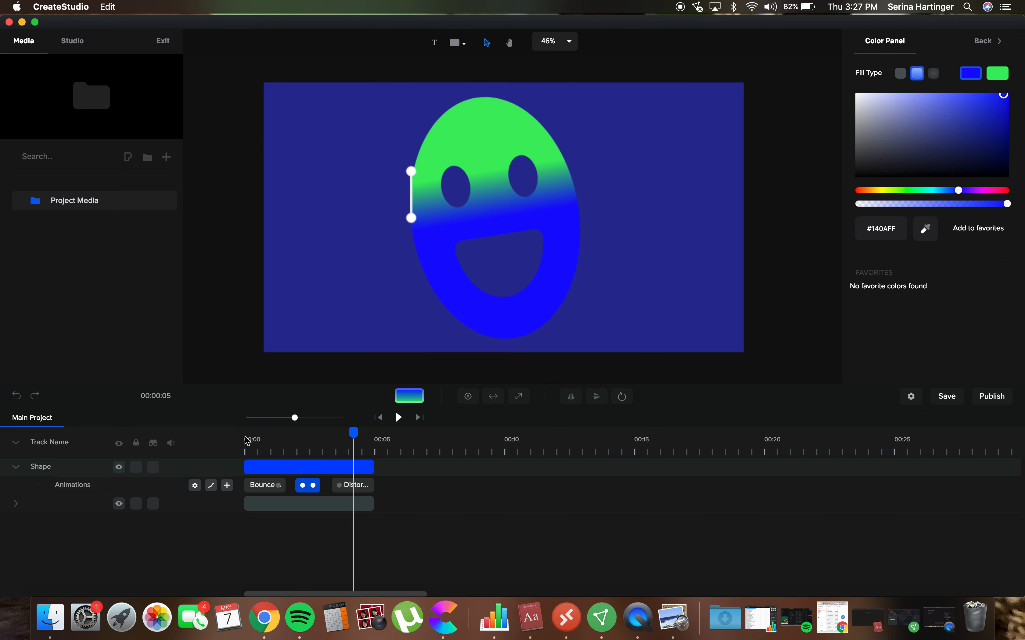
{"action": "left_click", "coordinate": [202, 442]}
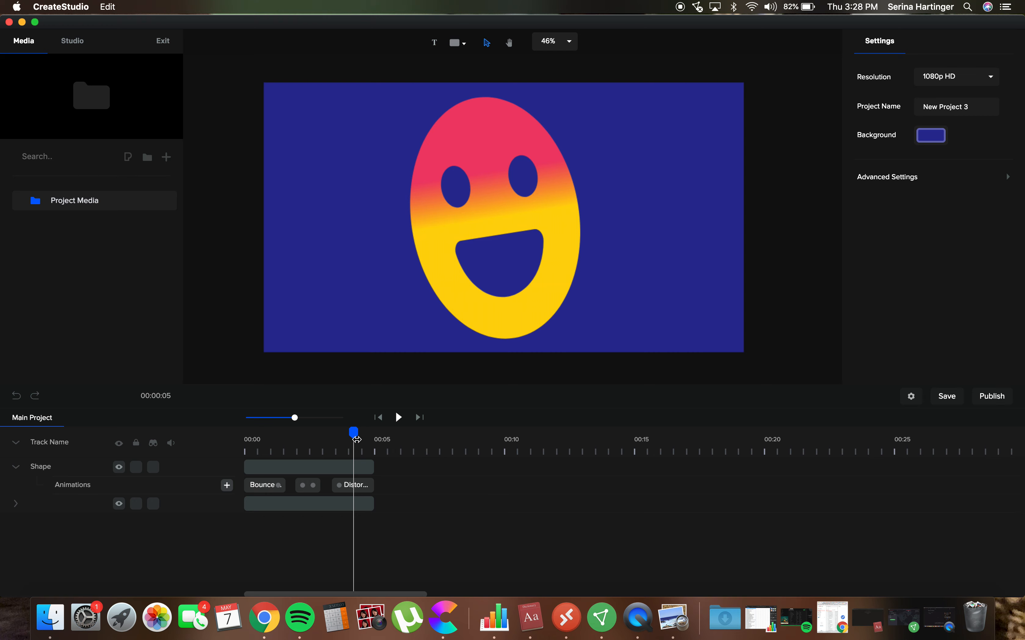
Place the playhead at the custom color animation and review its easing options, enabled properties and advanced settings
{"action": "left_click_drag", "start_coordinate": [355, 436], "coordinate": [306, 438]}
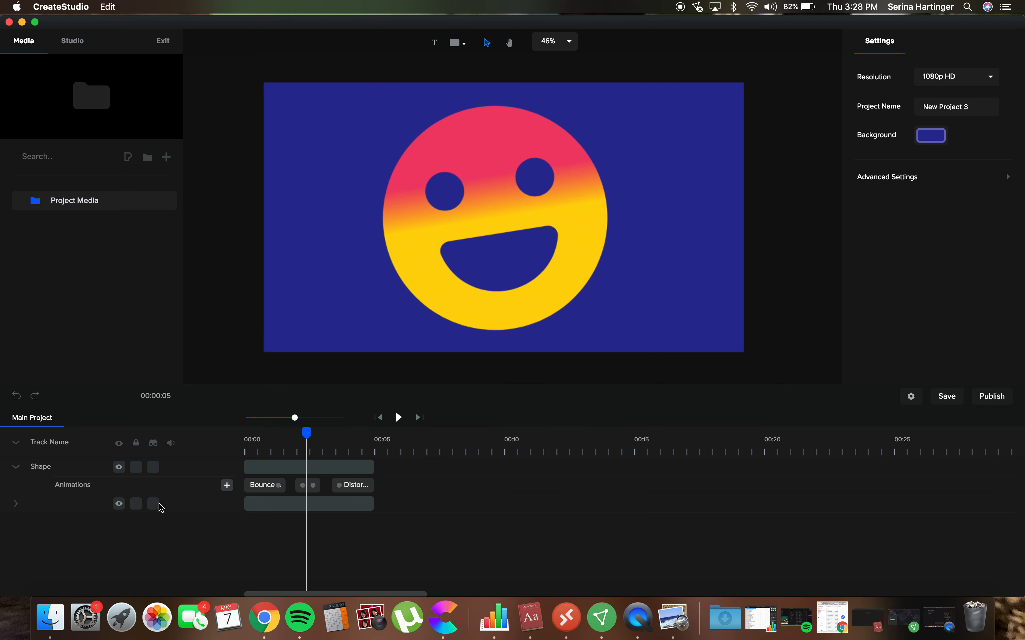
{"action": "left_click", "coordinate": [304, 486]}
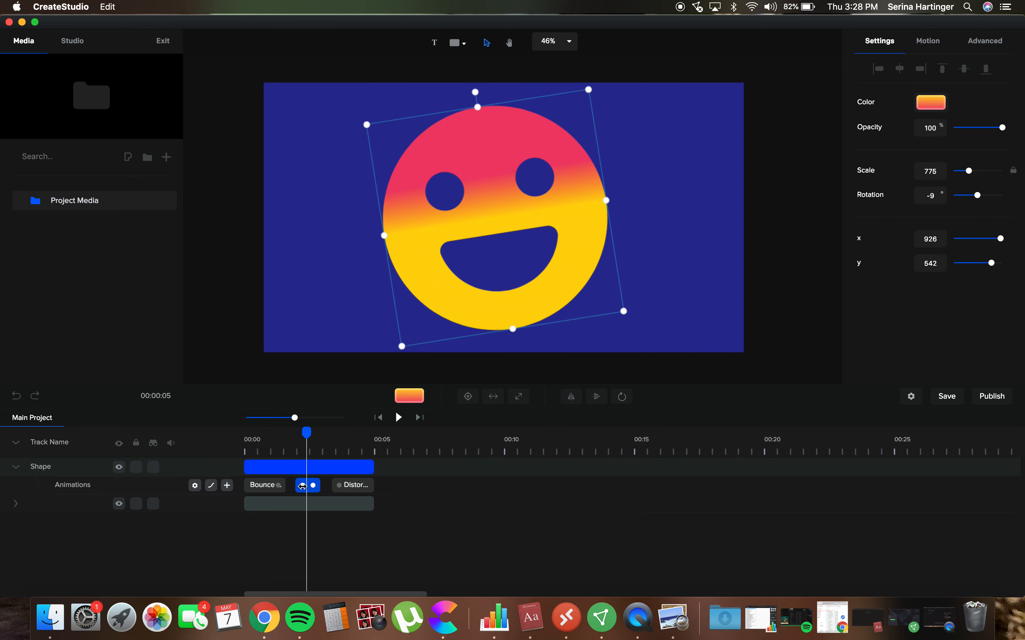
{"action": "left_click", "coordinate": [271, 487]}
{"action": "left_click", "coordinate": [299, 487]}
{"action": "left_click", "coordinate": [209, 491]}
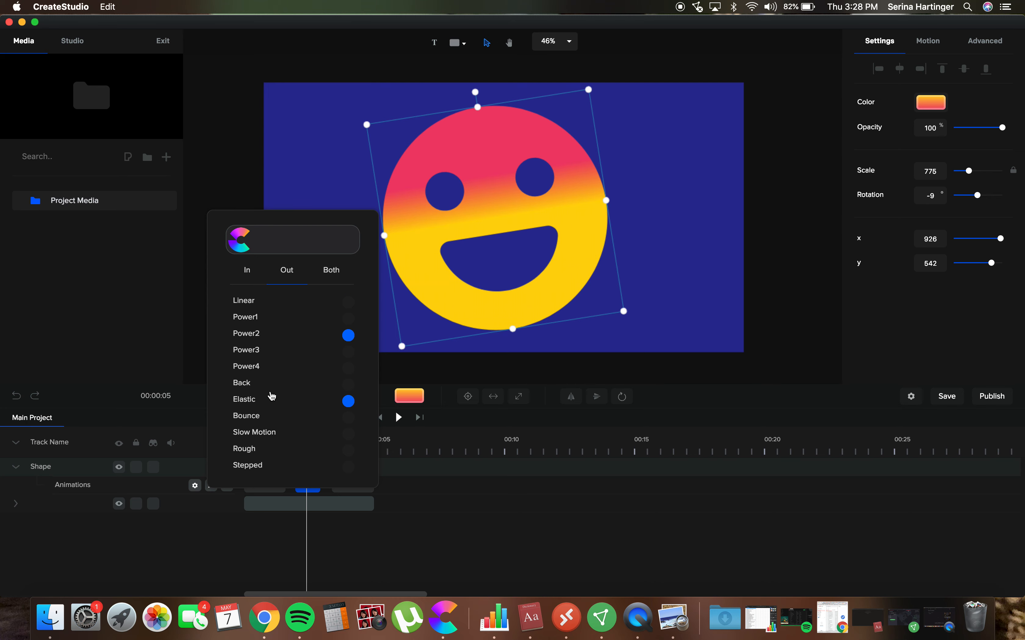
{"action": "left_click", "coordinate": [195, 487]}
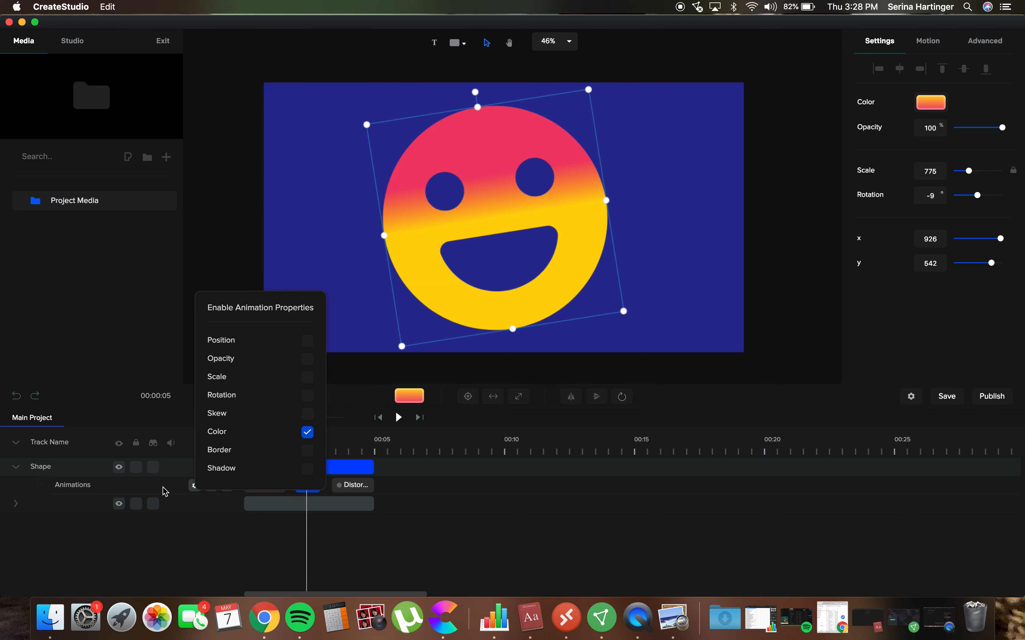
{"action": "left_click", "coordinate": [195, 486]}
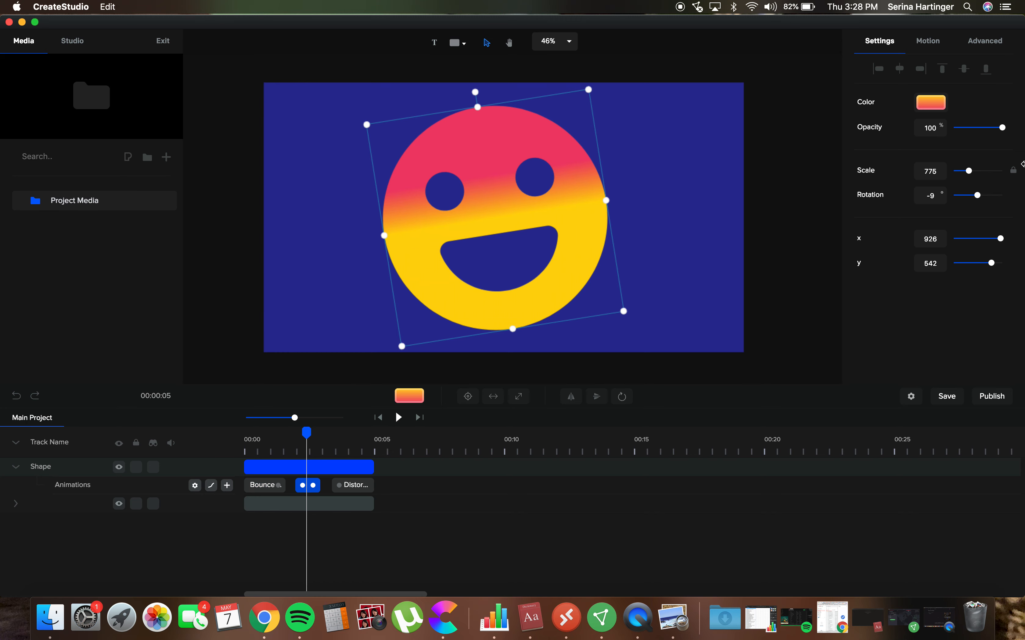
{"action": "left_click", "coordinate": [981, 51]}
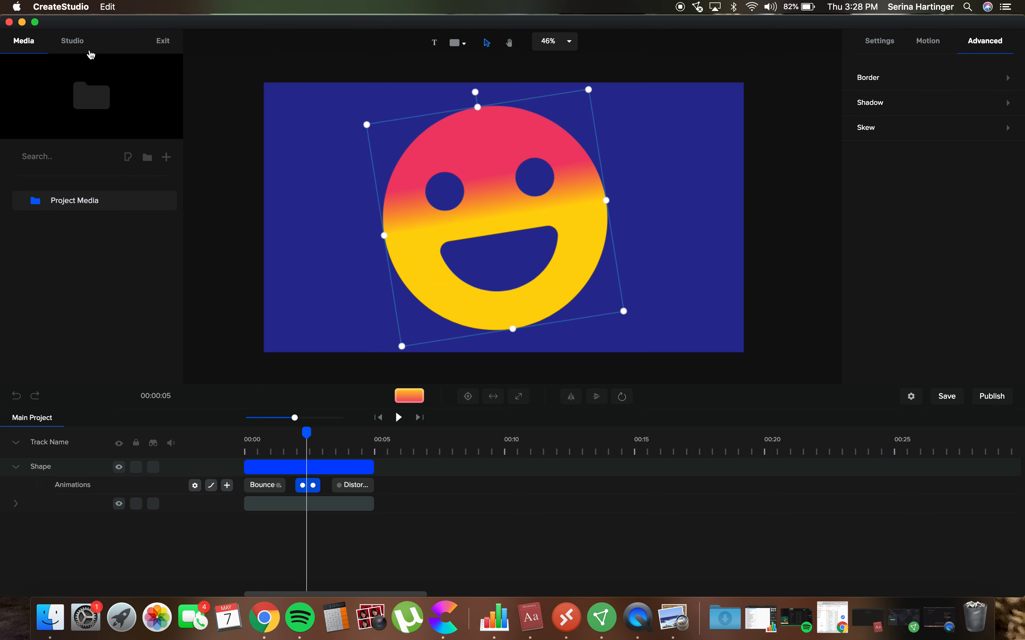
Check the available canvas zoom presets and zoom the canvas view in and out
{"action": "left_click", "coordinate": [78, 48]}
{"action": "left_click", "coordinate": [571, 45]}
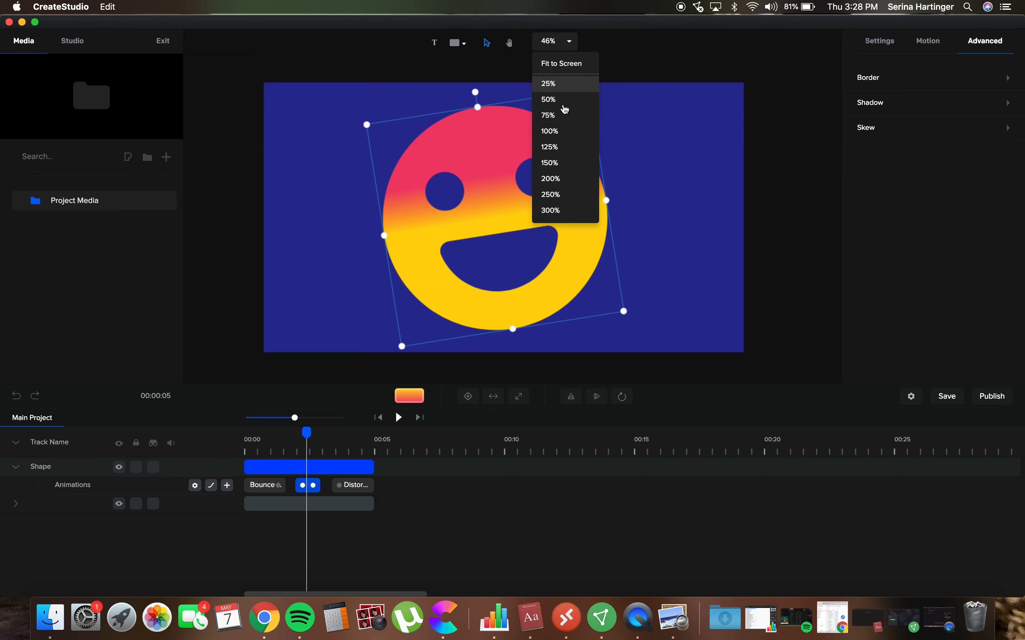
{"action": "left_click", "coordinate": [577, 111]}
{"action": "scroll", "coordinate": [549, 228], "scroll_direction": "down", "scroll_amount": 5}
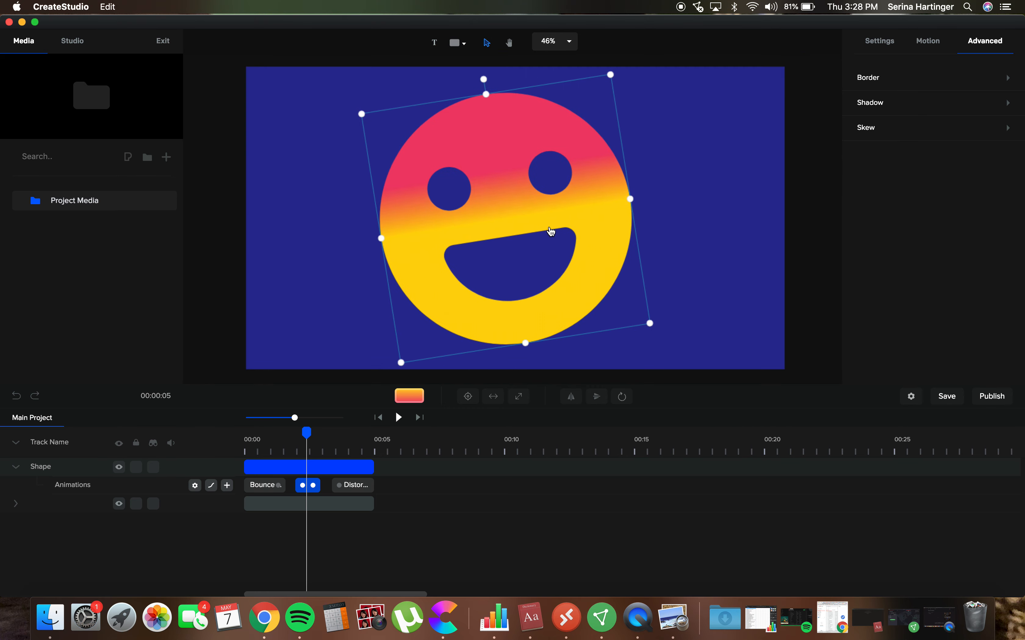
{"action": "scroll", "coordinate": [531, 212], "scroll_direction": "up", "scroll_amount": 2}
{"action": "scroll", "coordinate": [534, 216], "scroll_direction": "up", "scroll_amount": 3}
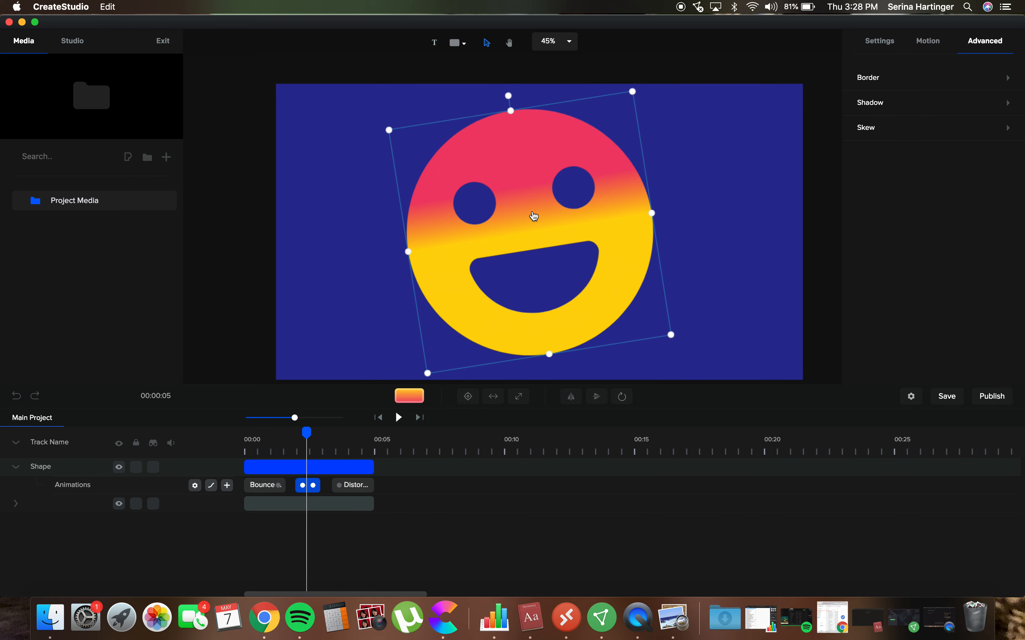
Pan the canvas with the Hand tool, and return to the selection tool to reselect the smiley
{"action": "left_click", "coordinate": [511, 48]}
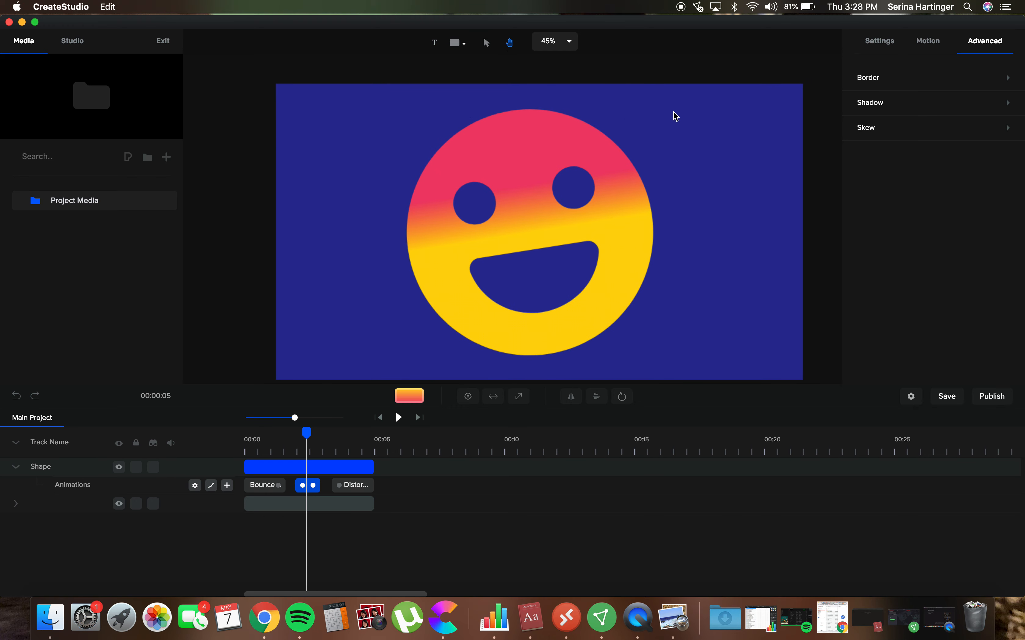
{"action": "left_click_drag", "start_coordinate": [673, 114], "coordinate": [638, 115]}
{"action": "scroll", "coordinate": [638, 115], "scroll_direction": "down", "scroll_amount": 2}
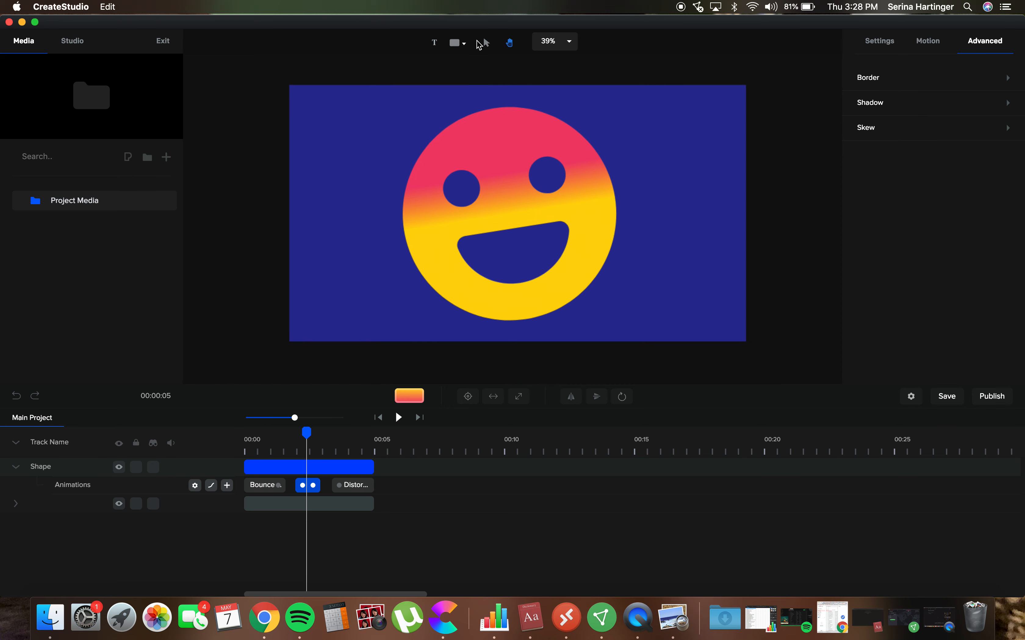
{"action": "left_click", "coordinate": [487, 43]}
{"action": "left_click", "coordinate": [517, 154]}
{"action": "left_click", "coordinate": [345, 191]}
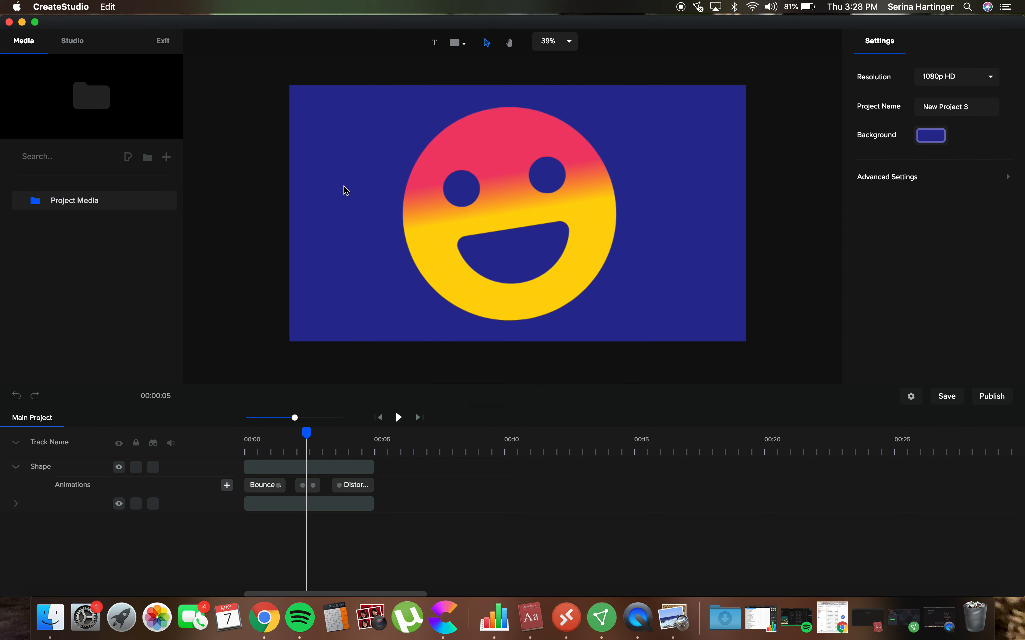
{"action": "left_click", "coordinate": [501, 142]}
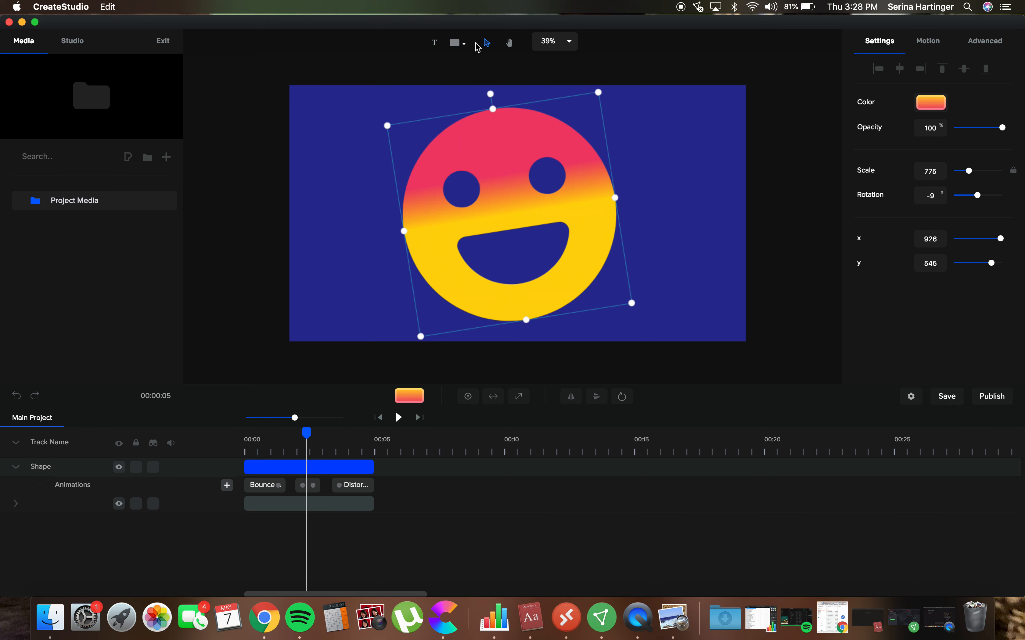
Add the diagonally striped circle from the shape library to the canvas
{"action": "left_click", "coordinate": [457, 42]}
{"action": "scroll", "coordinate": [487, 200], "scroll_direction": "down", "scroll_amount": 1}
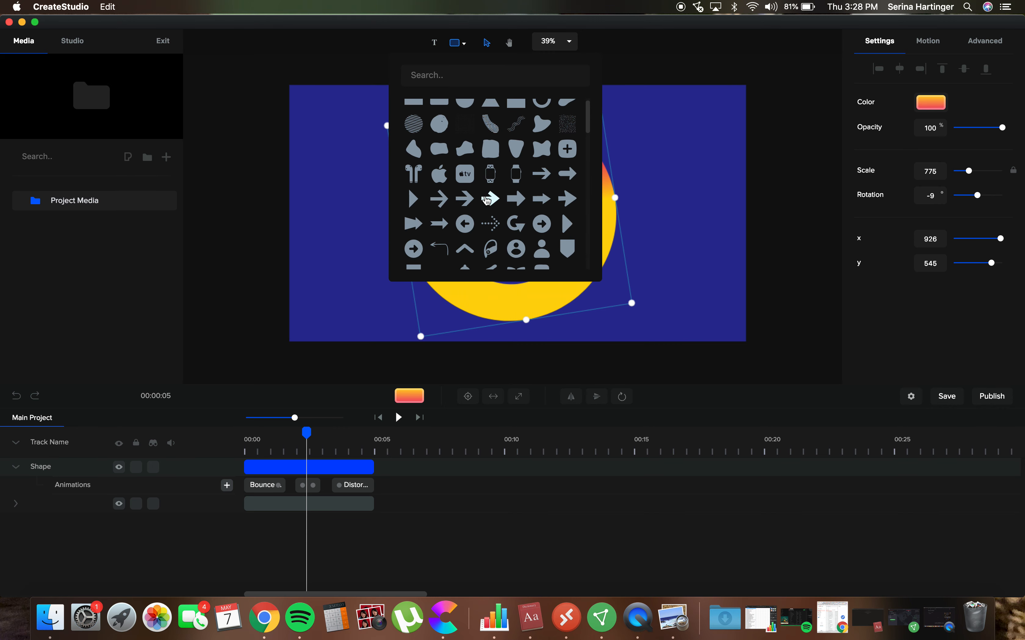
{"action": "left_click", "coordinate": [417, 129]}
{"action": "left_click", "coordinate": [658, 215]}
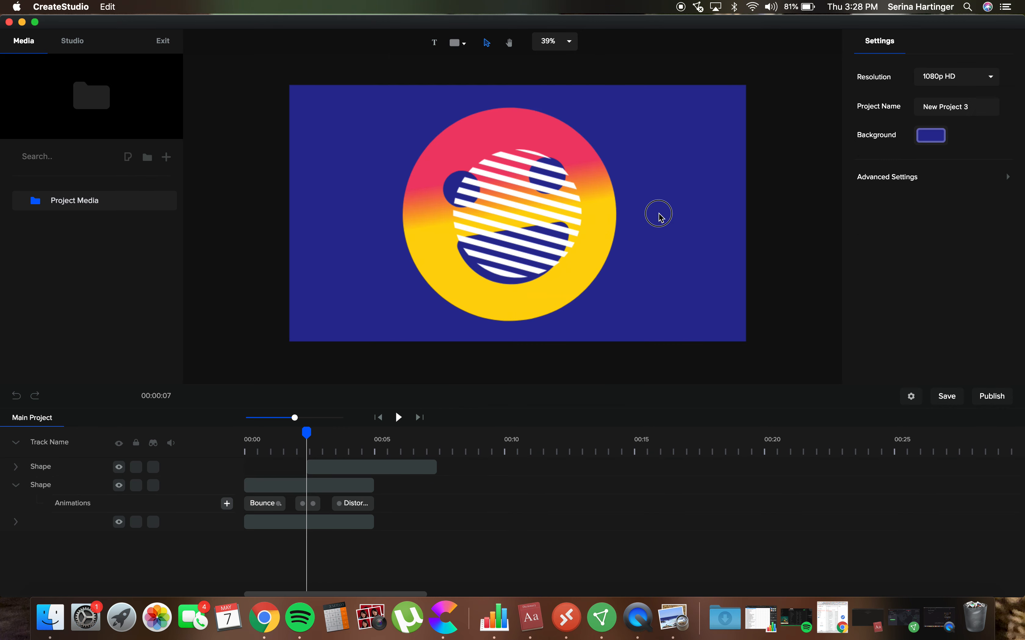
Move the smiley toward the canvas's lower-right corner, about x 1531, y 653, and the striped circle toward the upper-left, about x 323, y 293
{"action": "left_click_drag", "start_coordinate": [538, 217], "coordinate": [682, 240]}
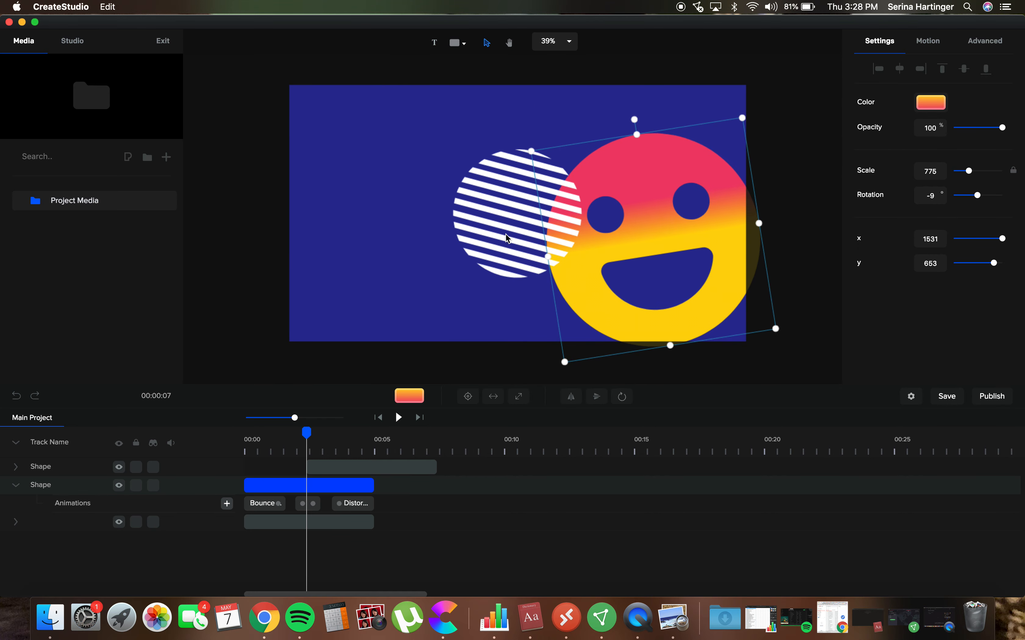
{"action": "left_click_drag", "start_coordinate": [476, 241], "coordinate": [360, 187]}
{"action": "left_click", "coordinate": [491, 207]}
{"action": "left_click_drag", "start_coordinate": [495, 210], "coordinate": [378, 149]}
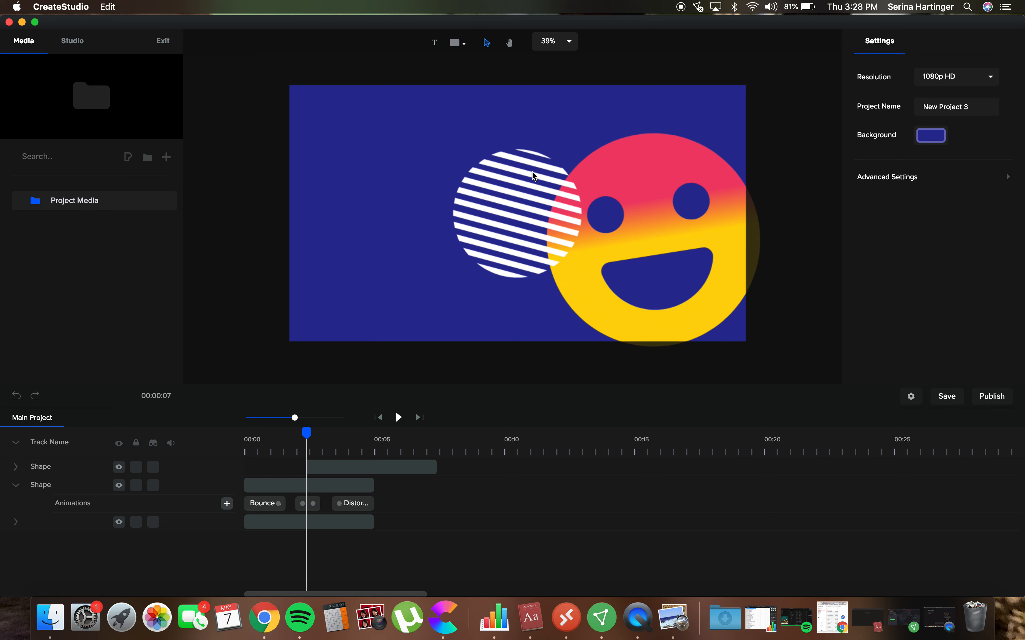
{"action": "left_click", "coordinate": [528, 185]}
{"action": "left_click_drag", "start_coordinate": [528, 185], "coordinate": [365, 110]}
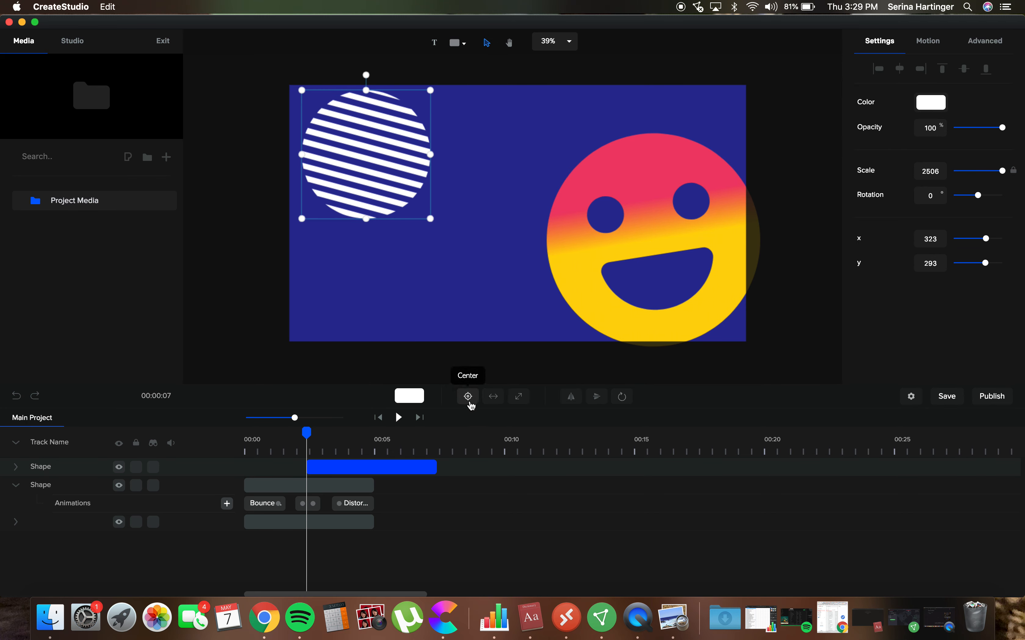
Center the striped circle on the canvas and enlarge it with Fit to Canvas and Expand to span the full width
{"action": "left_click", "coordinate": [469, 397]}
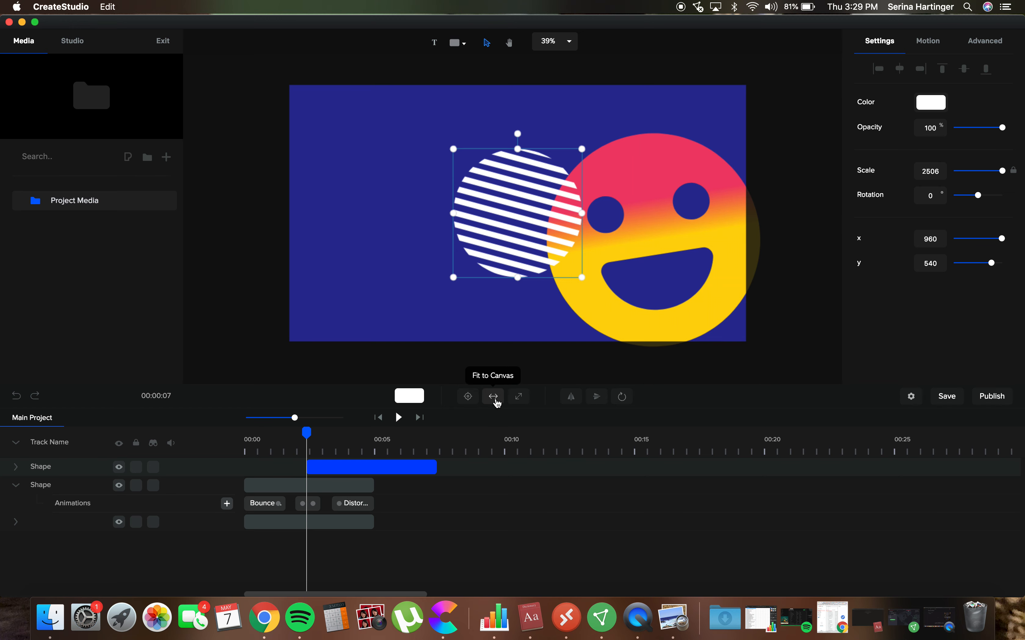
{"action": "left_click", "coordinate": [495, 398]}
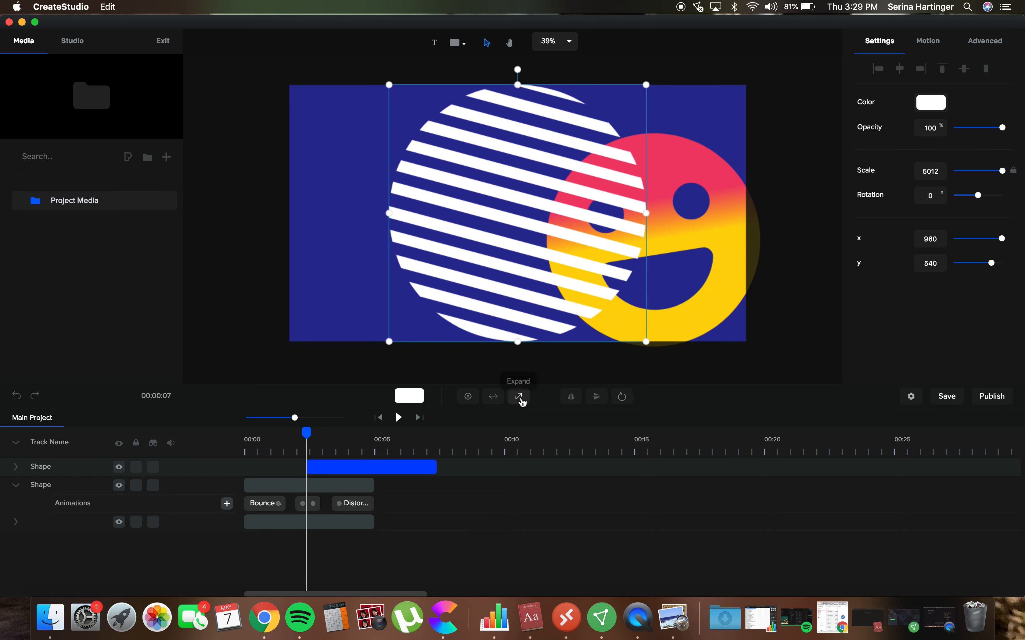
{"action": "left_click", "coordinate": [522, 398]}
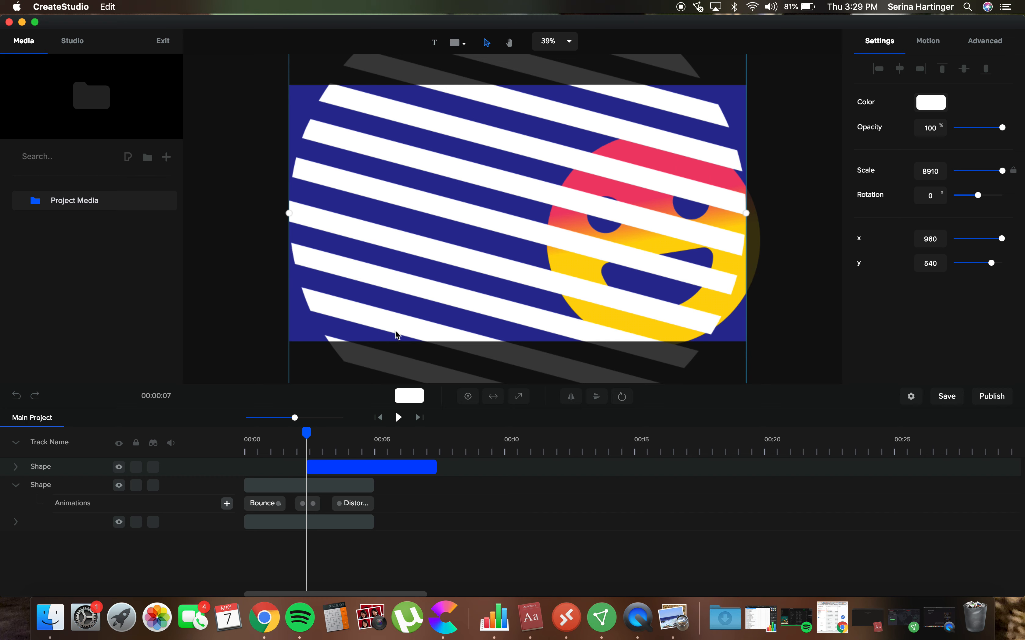
{"action": "left_click", "coordinate": [800, 285]}
{"action": "left_click", "coordinate": [505, 223]}
Collapse the smiley's animation track and reorder it above the striped circle's track so the smiley is in front
{"action": "left_click", "coordinate": [17, 486]}
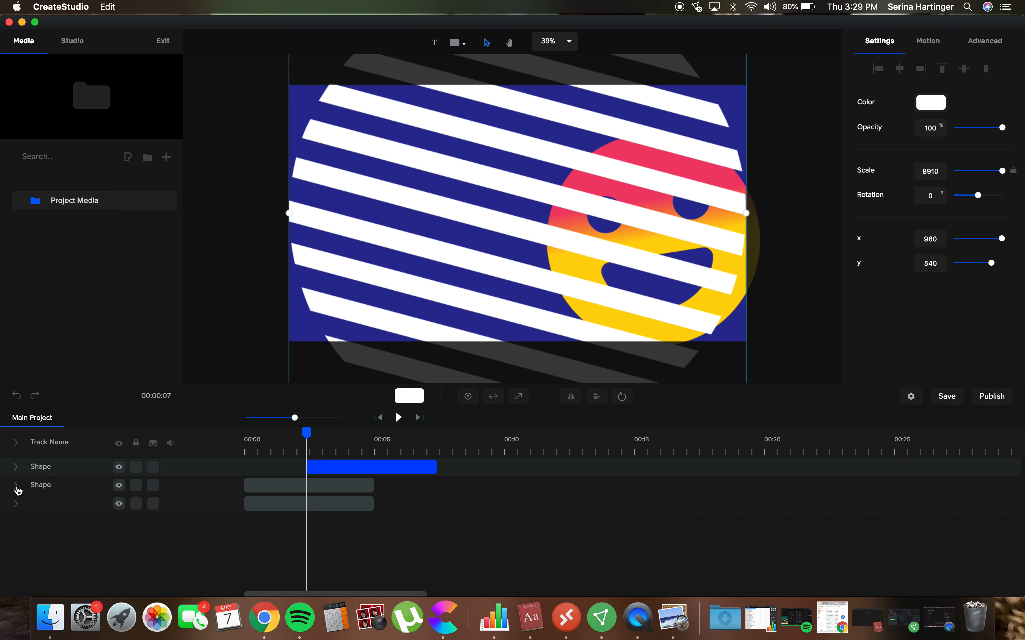
{"action": "left_click", "coordinate": [41, 488]}
{"action": "left_click", "coordinate": [15, 491]}
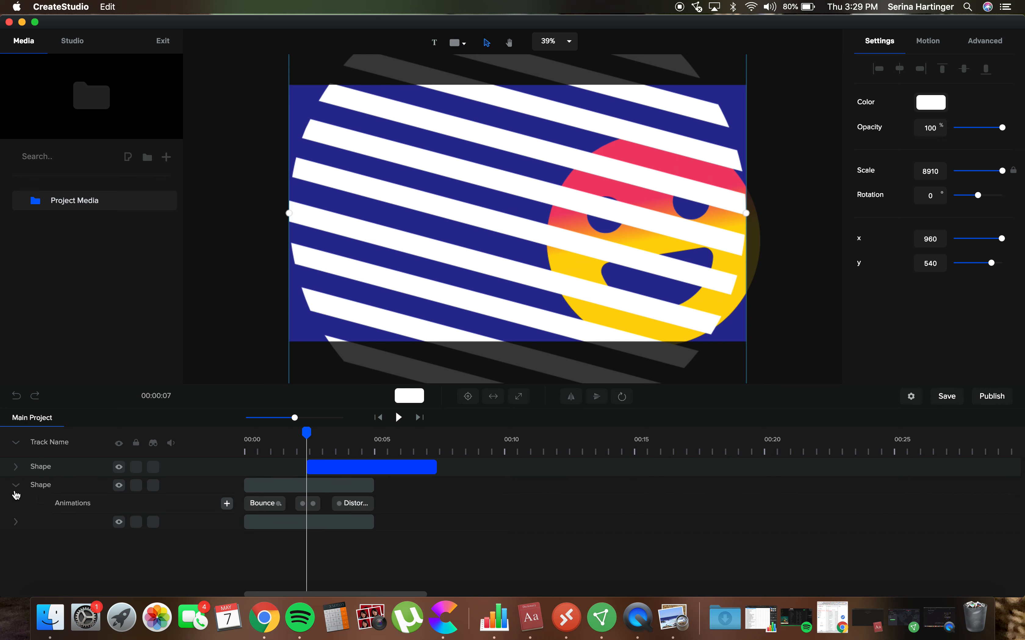
{"action": "left_click", "coordinate": [264, 487]}
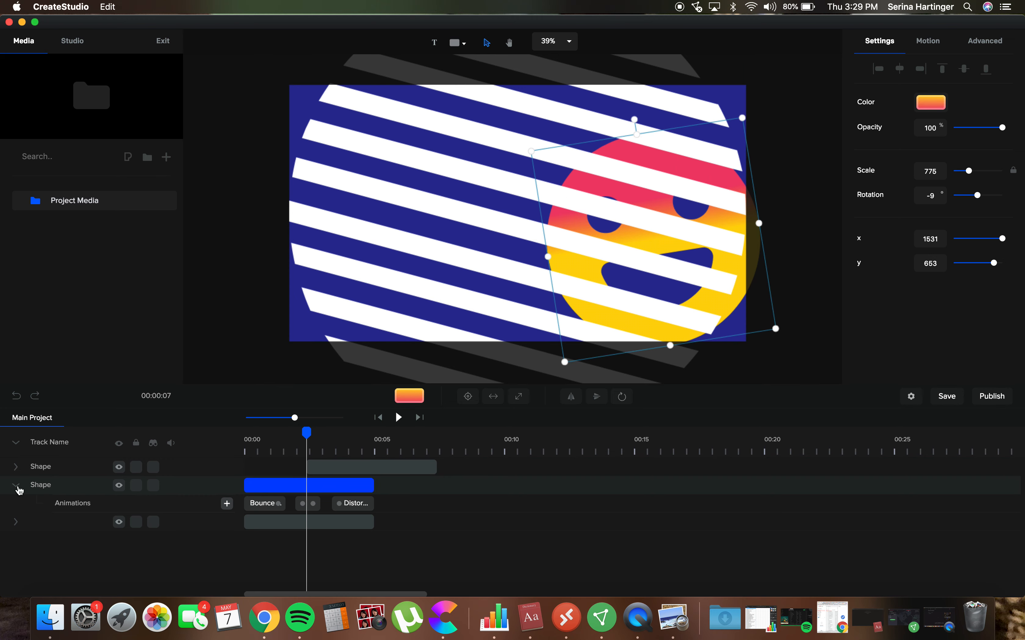
{"action": "left_click", "coordinate": [19, 486]}
{"action": "left_click_drag", "start_coordinate": [18, 485], "coordinate": [18, 465]}
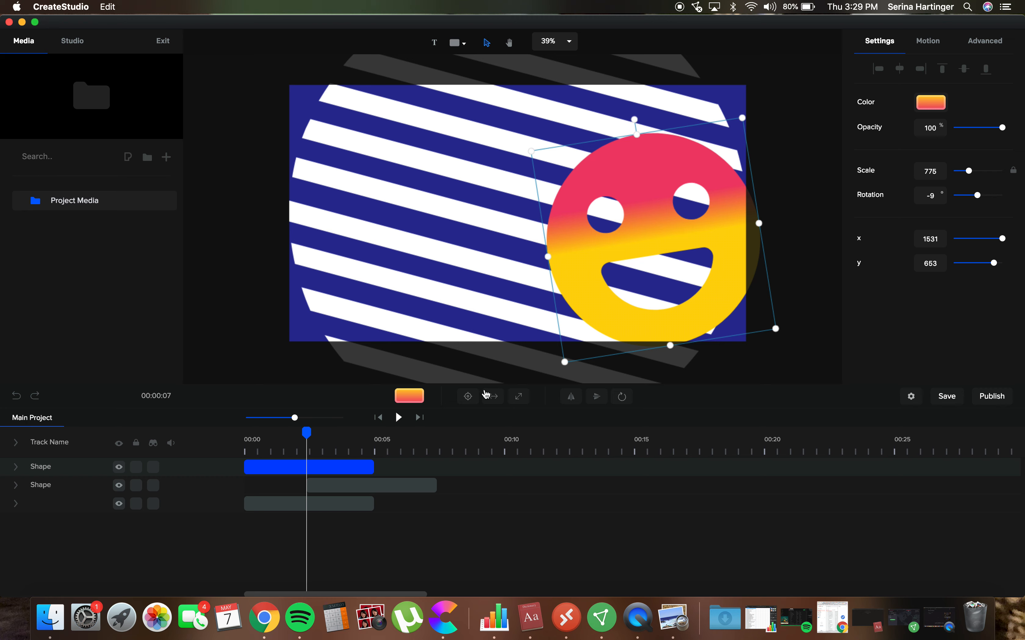
Center the smiley on the canvas and return the playhead to the start of the timeline
{"action": "left_click", "coordinate": [470, 397]}
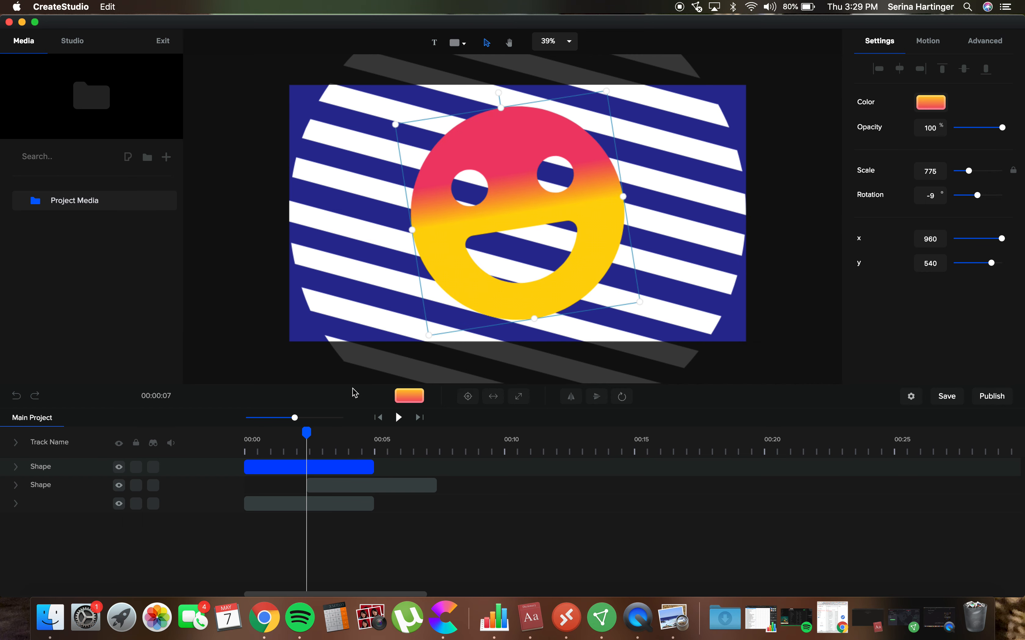
{"action": "left_click_drag", "start_coordinate": [307, 432], "coordinate": [222, 437]}
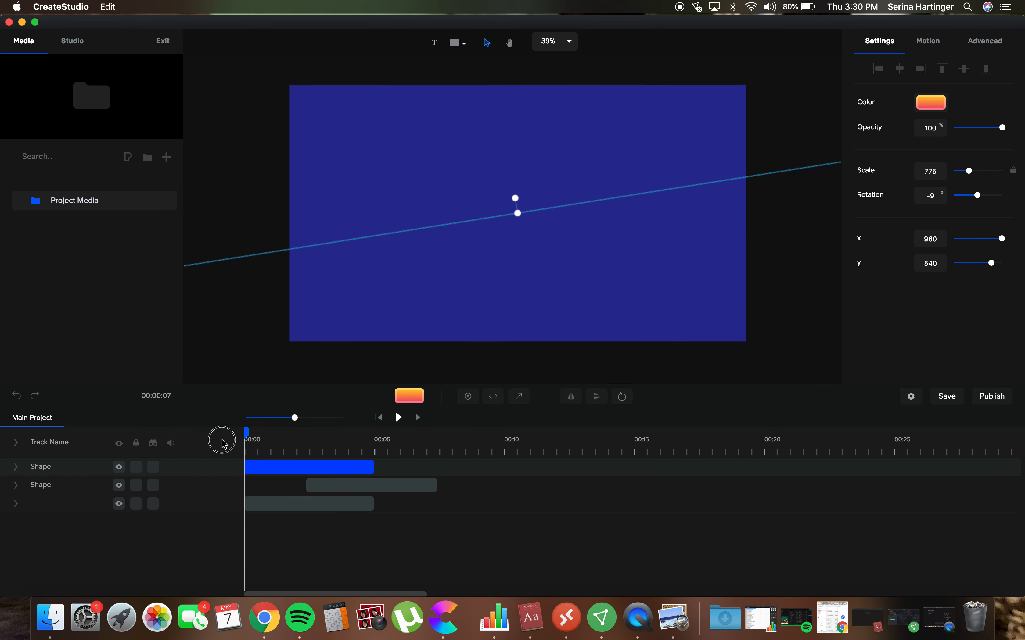
Play the project to preview the reordered shapes, then move the playhead back to about 1.4 seconds within the smiley's clip
{"action": "left_click", "coordinate": [399, 417]}
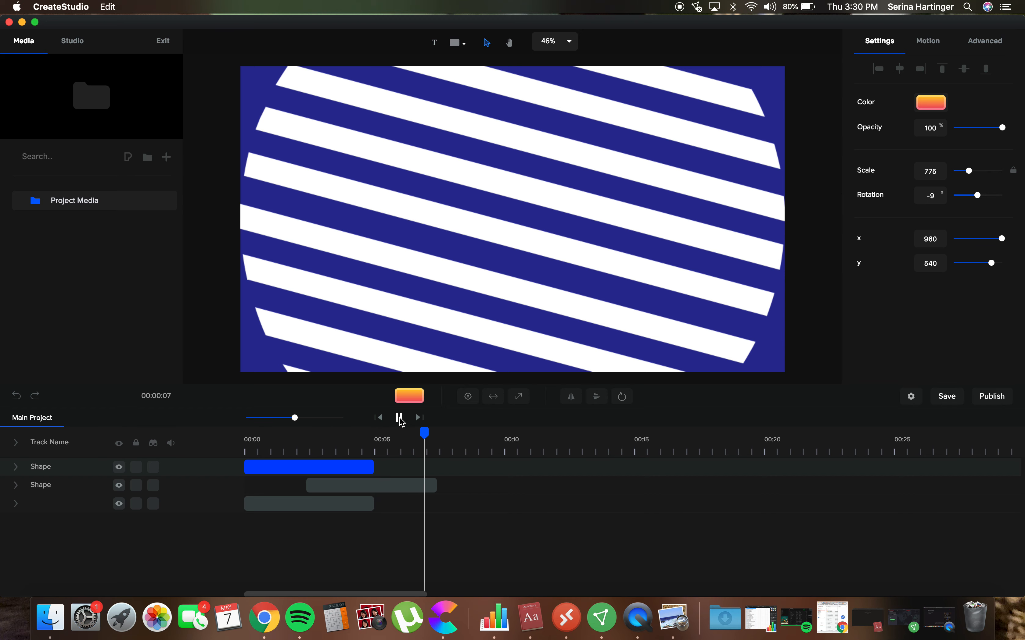
{"action": "left_click", "coordinate": [400, 419]}
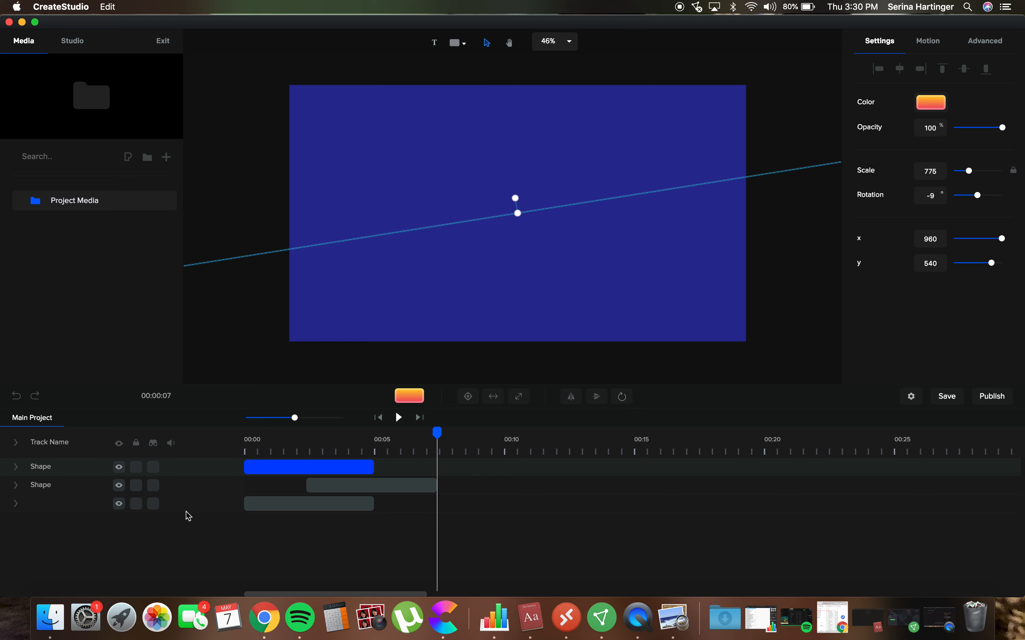
{"action": "mouse_move", "coordinate": [19, 508]}
{"action": "left_mouse_down"}
{"action": "mouse_move", "coordinate": [12, 524]}
{"action": "mouse_move", "coordinate": [16, 457]}
{"action": "mouse_move", "coordinate": [15, 508]}
{"action": "left_mouse_up"}
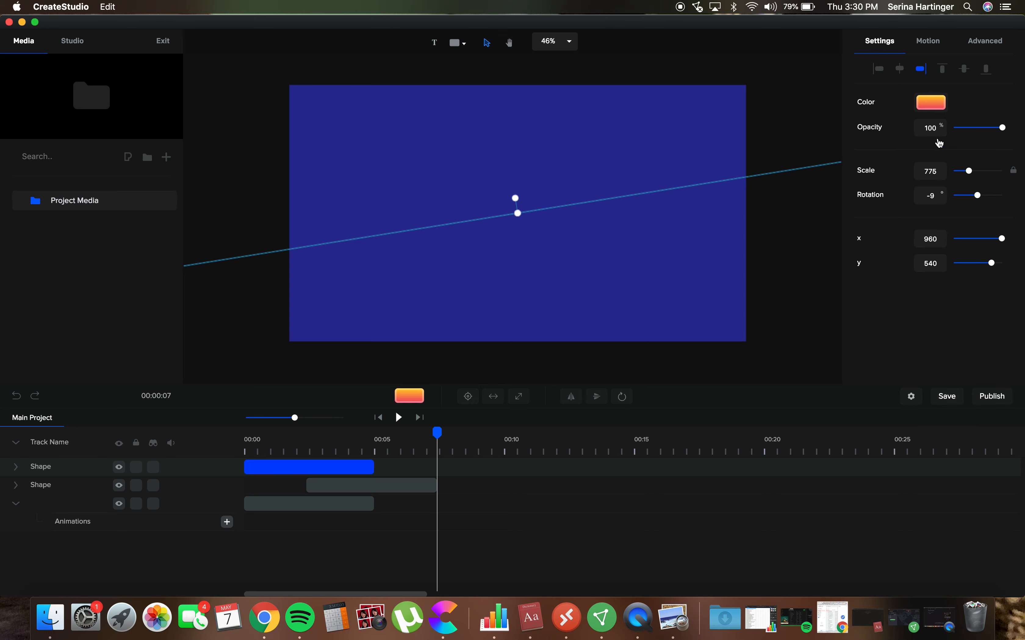
{"action": "left_click_drag", "start_coordinate": [444, 436], "coordinate": [287, 446]}
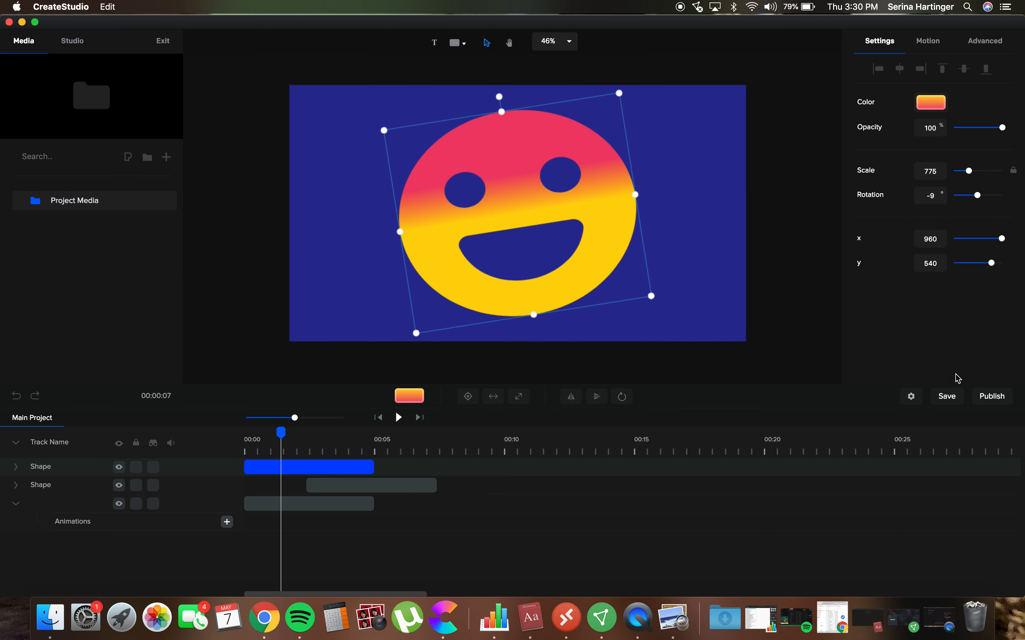
In the project's advanced settings, set Autosave to every 2 minutes and Canvas Color to Light
{"action": "left_click", "coordinate": [912, 397]}
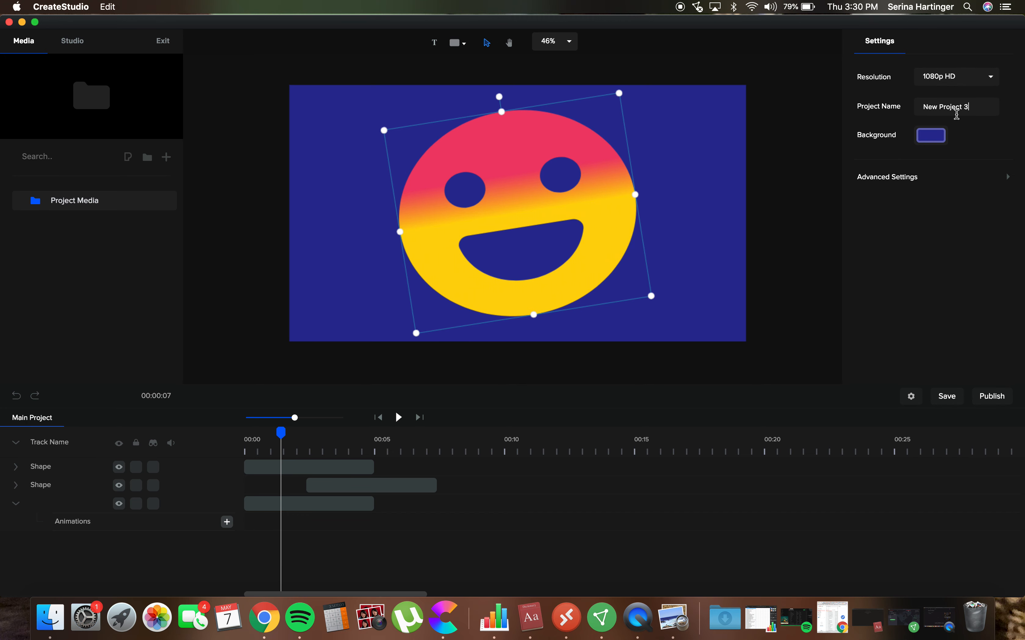
{"action": "left_click", "coordinate": [984, 89]}
{"action": "left_click", "coordinate": [1014, 107]}
{"action": "left_click", "coordinate": [988, 185]}
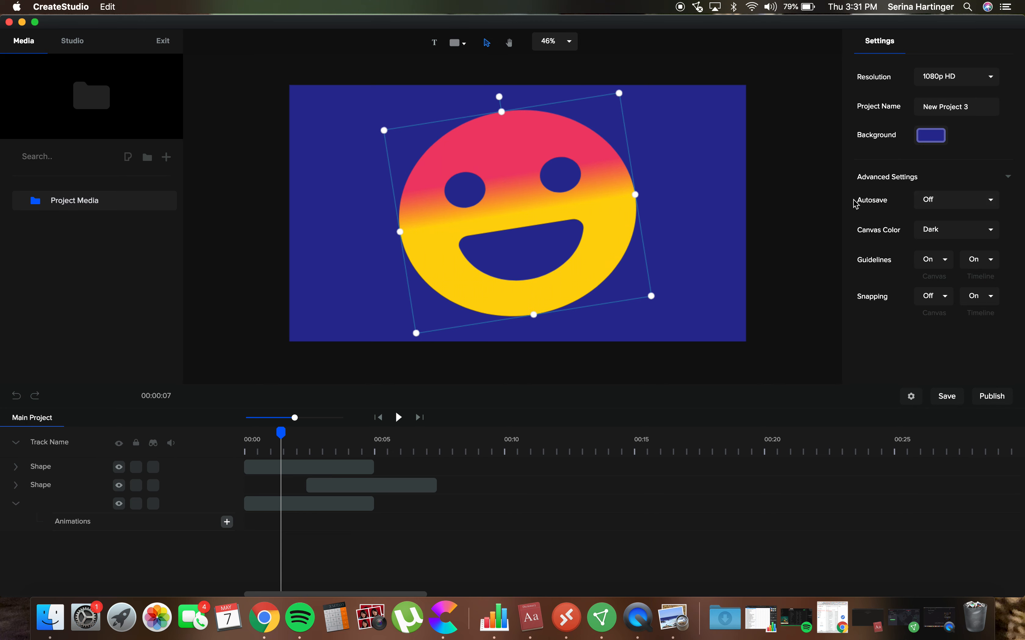
{"action": "left_click", "coordinate": [951, 200]}
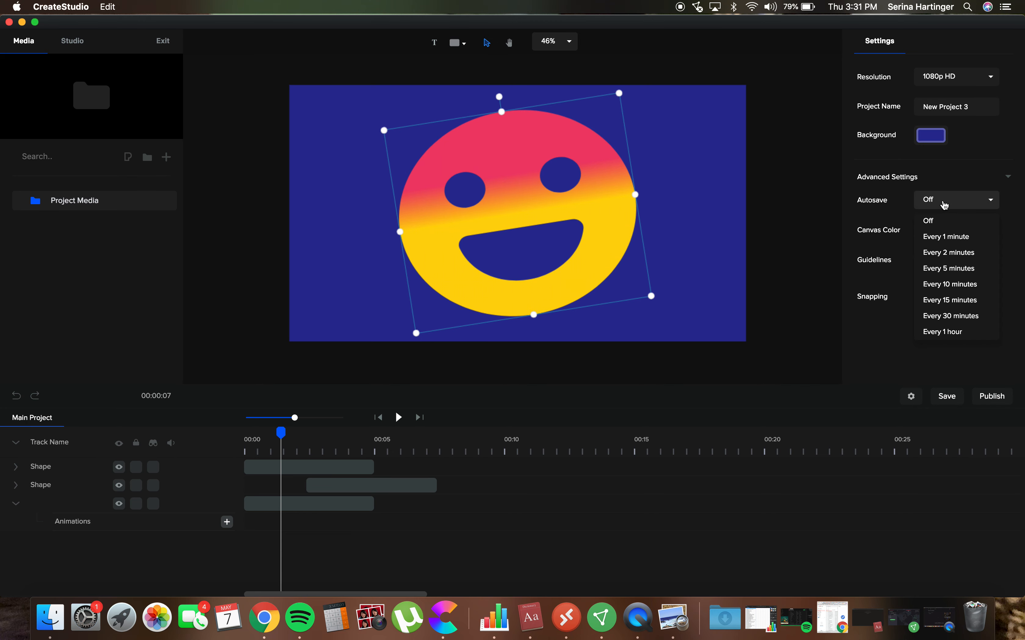
{"action": "left_click", "coordinate": [960, 254]}
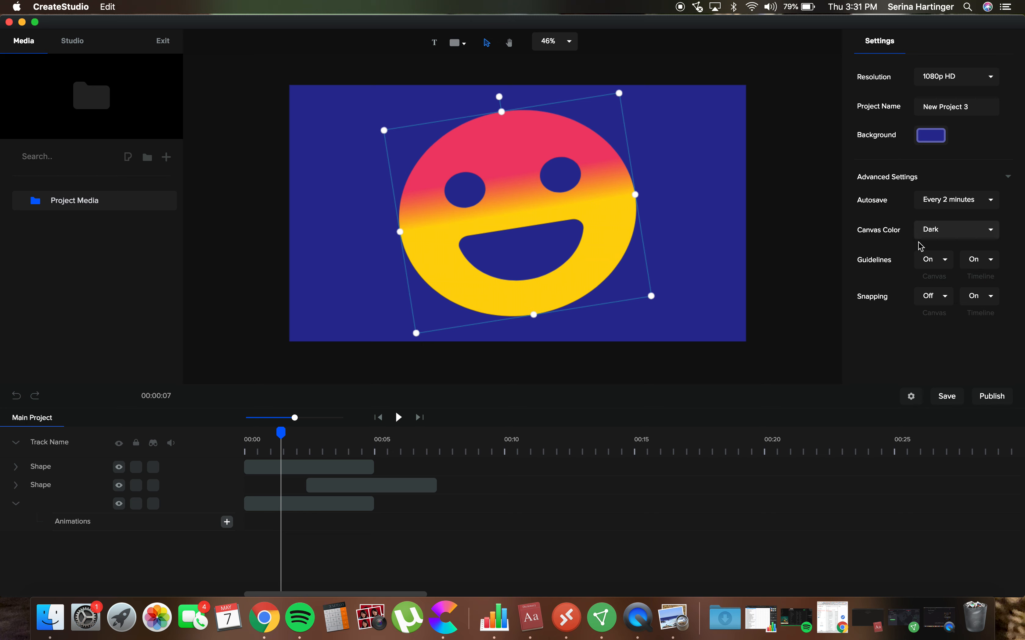
{"action": "left_click", "coordinate": [968, 232]}
{"action": "left_click", "coordinate": [932, 271]}
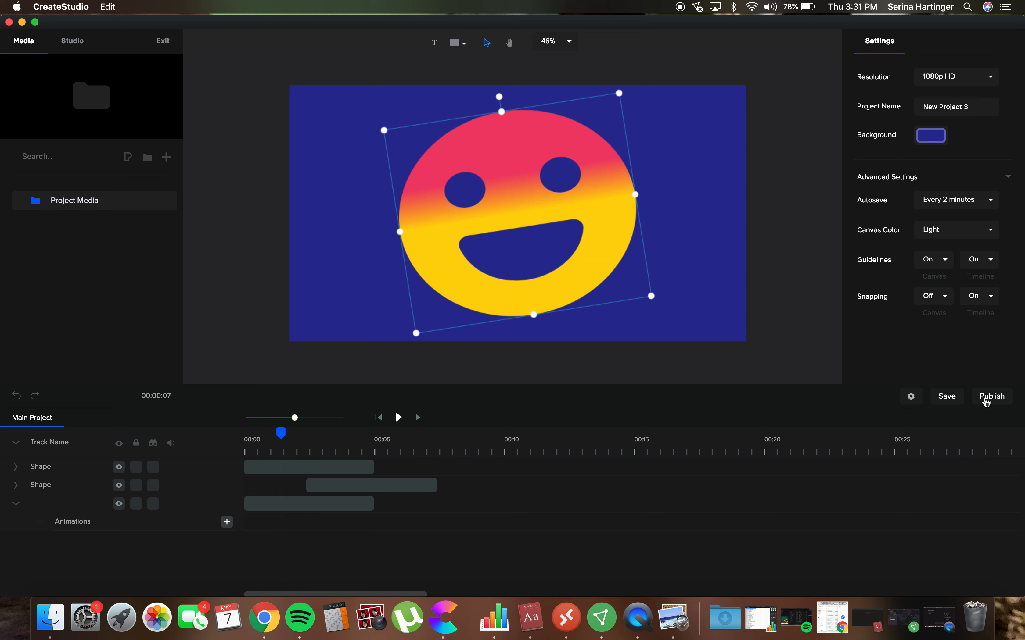
Save the project and open the Studio asset library
{"action": "left_click", "coordinate": [946, 399]}
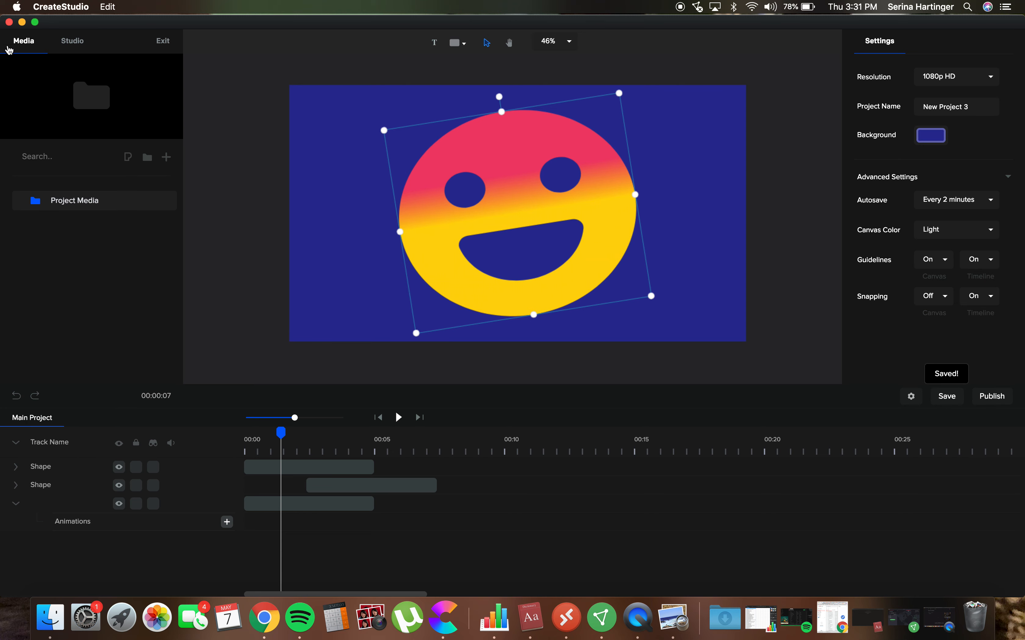
{"action": "left_click", "coordinate": [46, 50]}
{"action": "left_click", "coordinate": [70, 41]}
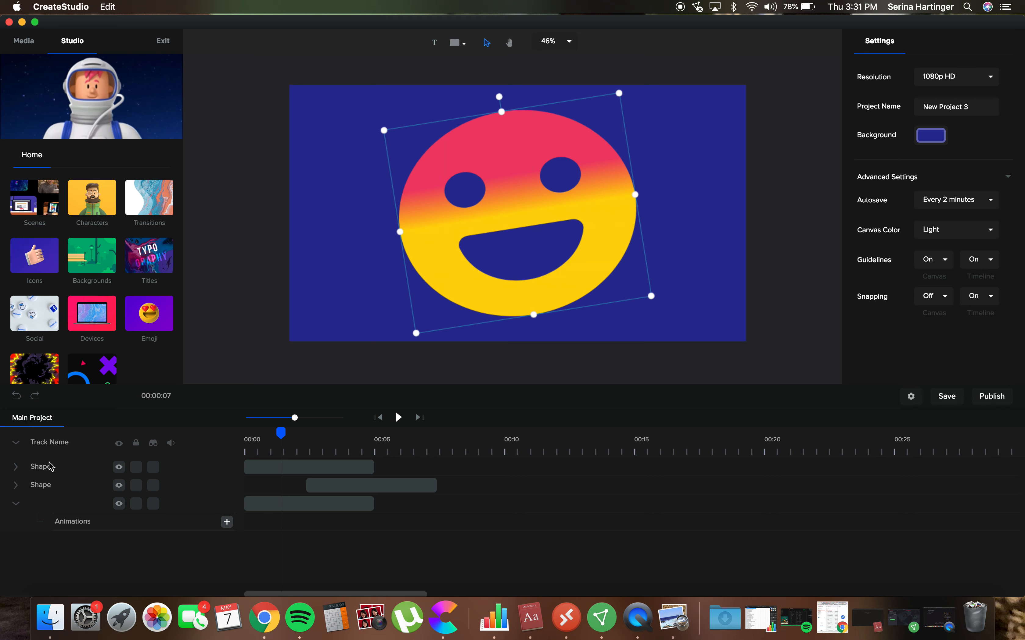
Expand the smiley's track on the timeline and delete the smiley shape
{"action": "left_click", "coordinate": [312, 508]}
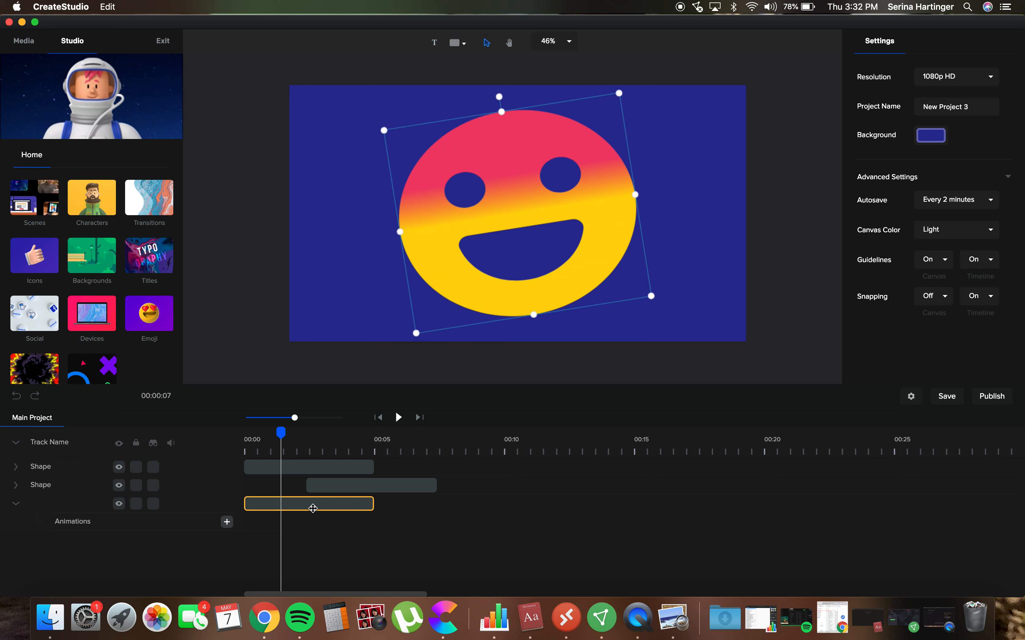
{"action": "left_click", "coordinate": [292, 473]}
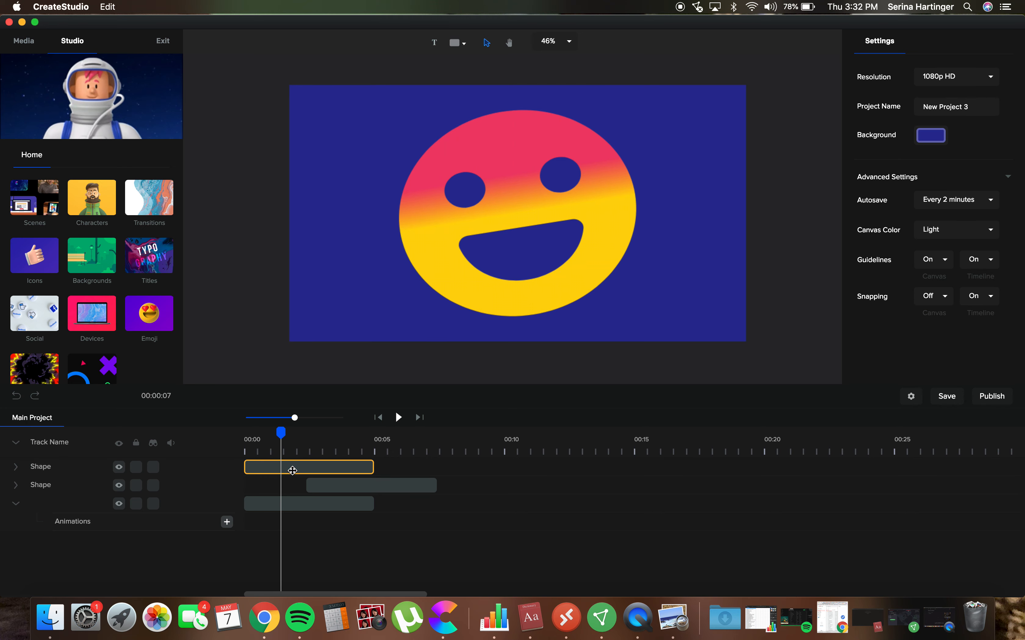
{"action": "left_click", "coordinate": [16, 467]}
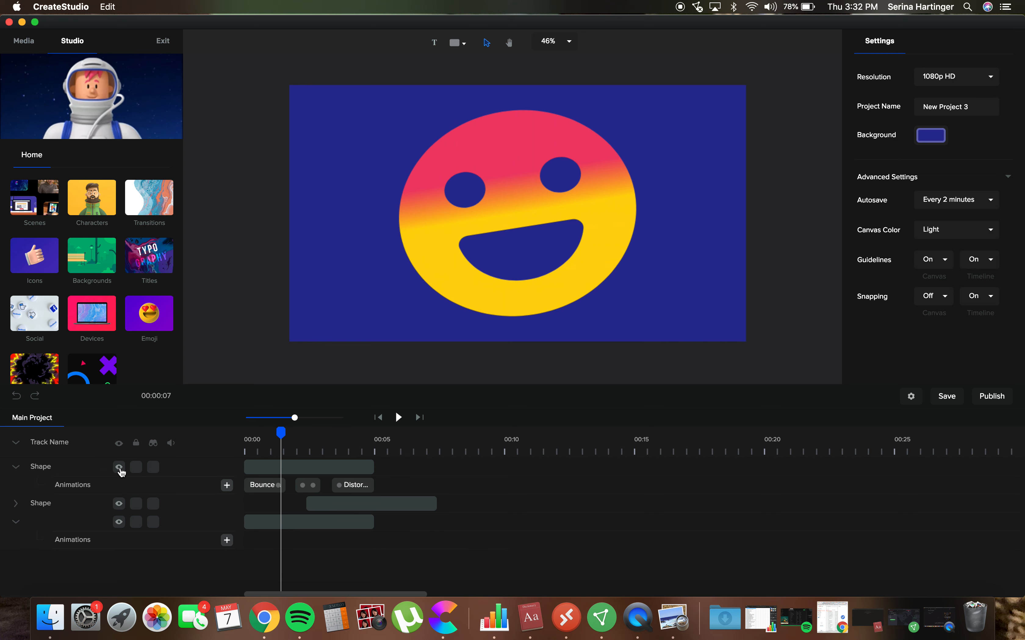
{"action": "left_click", "coordinate": [359, 470]}
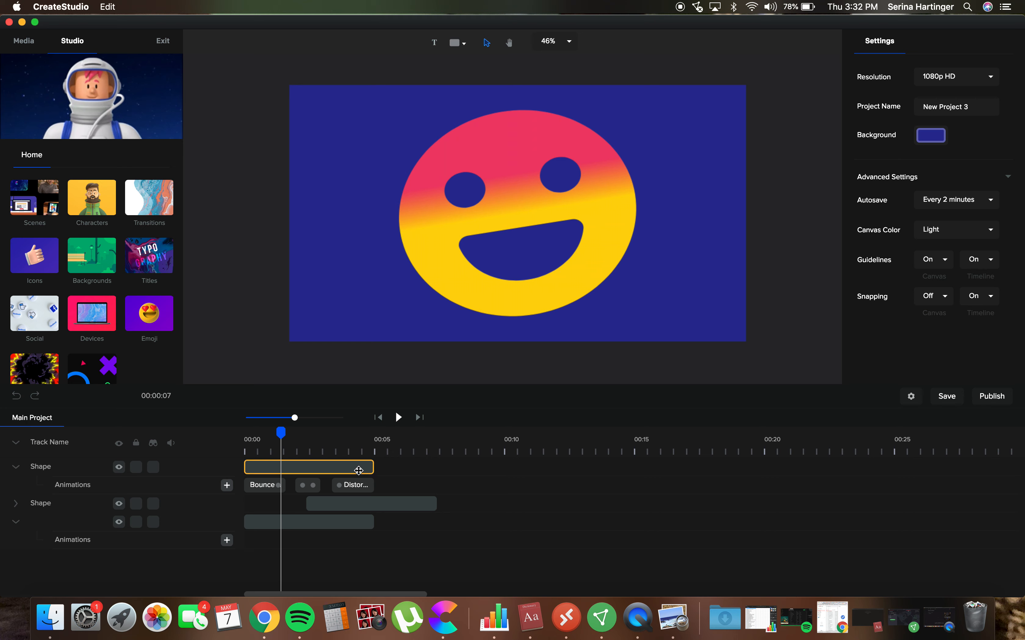
{"action": "left_click", "coordinate": [358, 470]}
{"action": "right_click", "coordinate": [354, 470]}
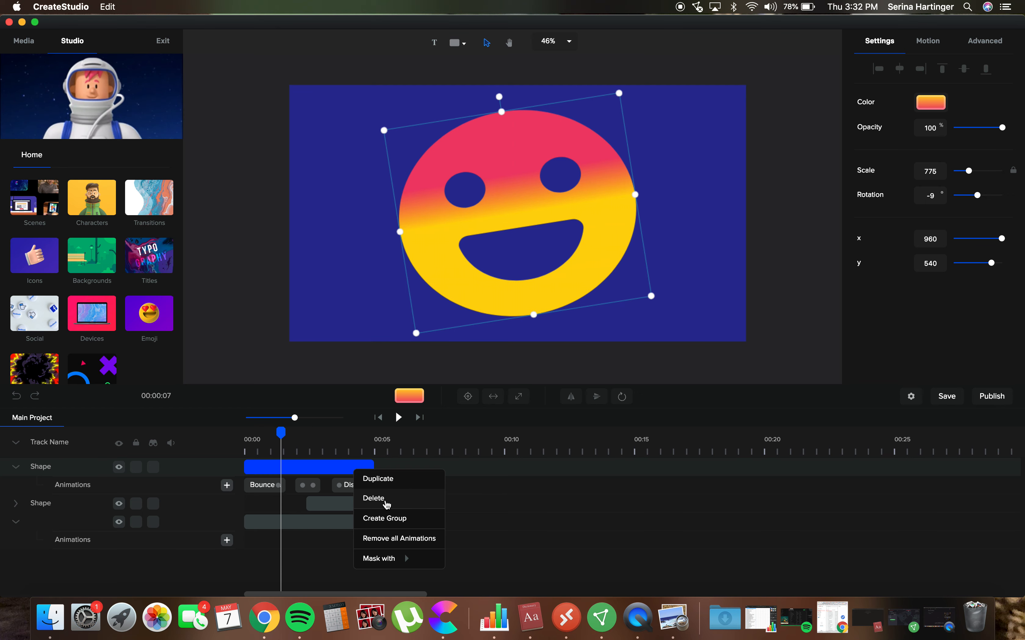
{"action": "left_click", "coordinate": [385, 500]}
Delete the striped circle and the empty text track so the timeline is cleared
{"action": "left_click", "coordinate": [359, 469]}
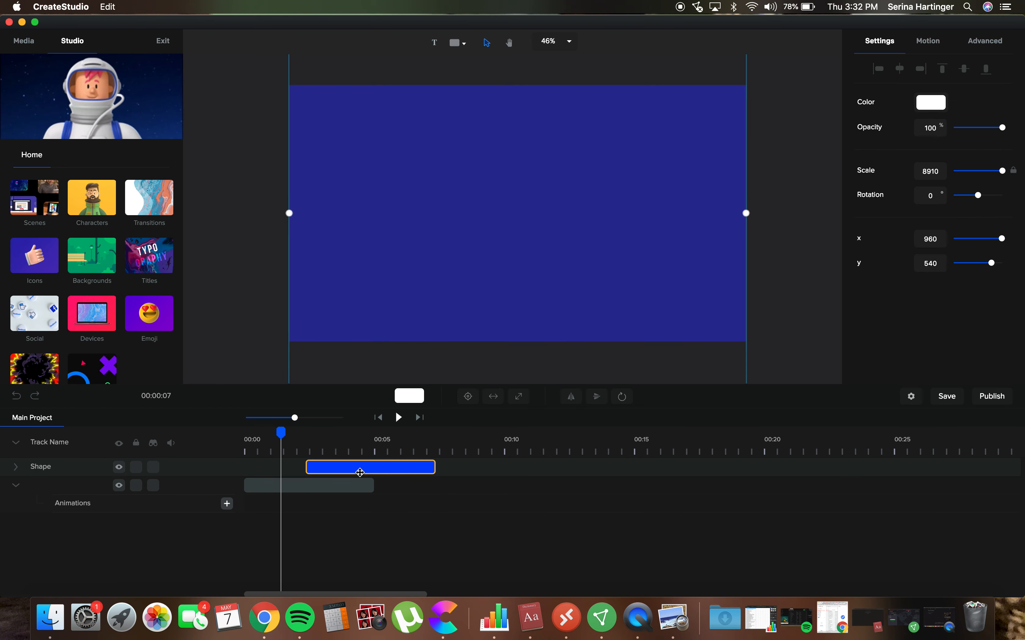
{"action": "right_click", "coordinate": [359, 470]}
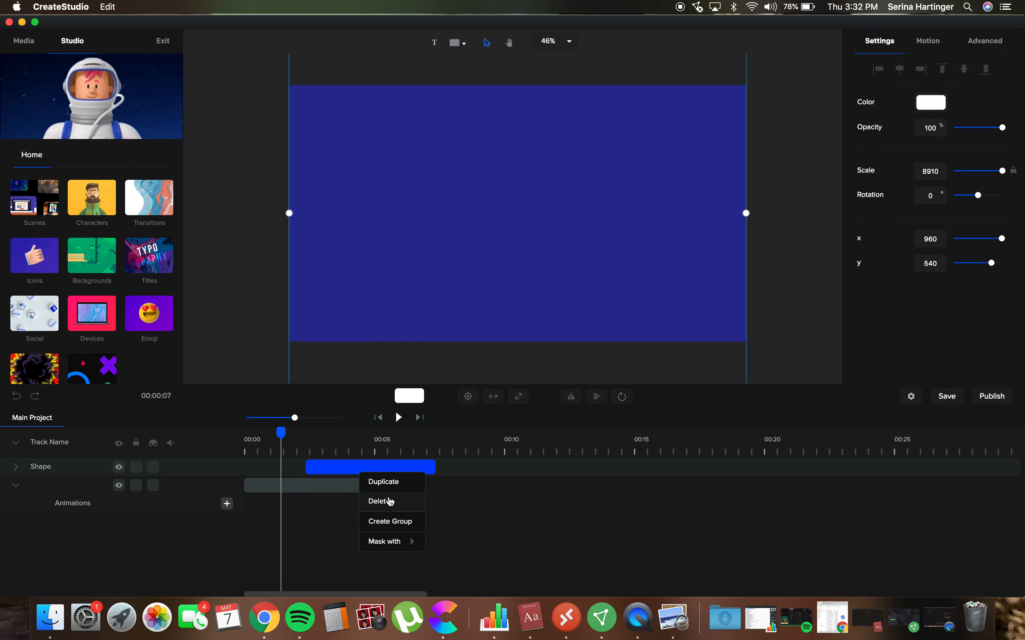
{"action": "left_click", "coordinate": [407, 486]}
{"action": "left_click_drag", "start_coordinate": [16, 470], "coordinate": [39, 473]}
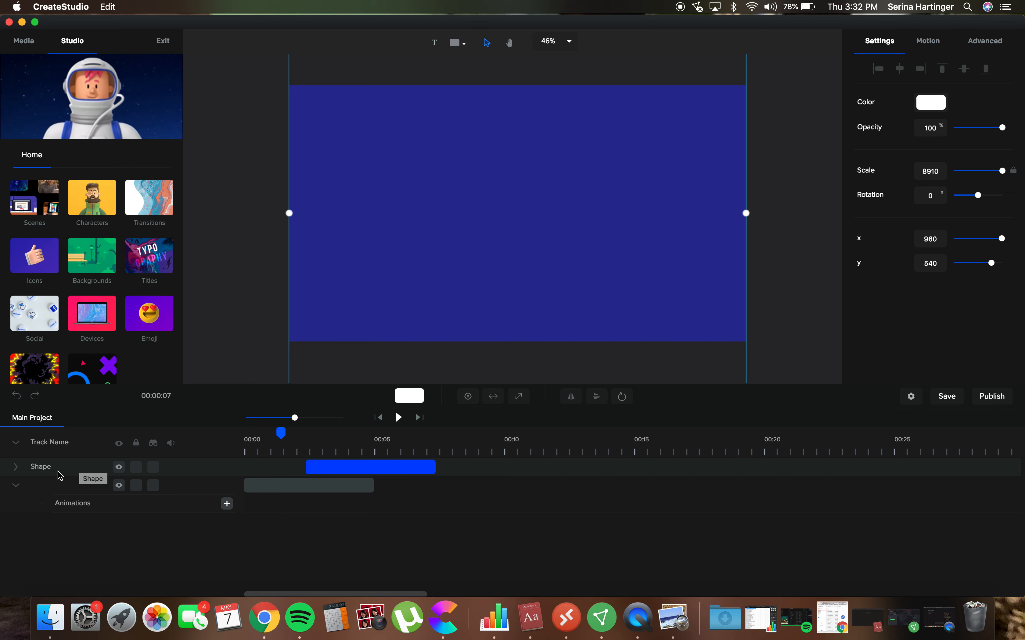
{"action": "right_click", "coordinate": [332, 472]}
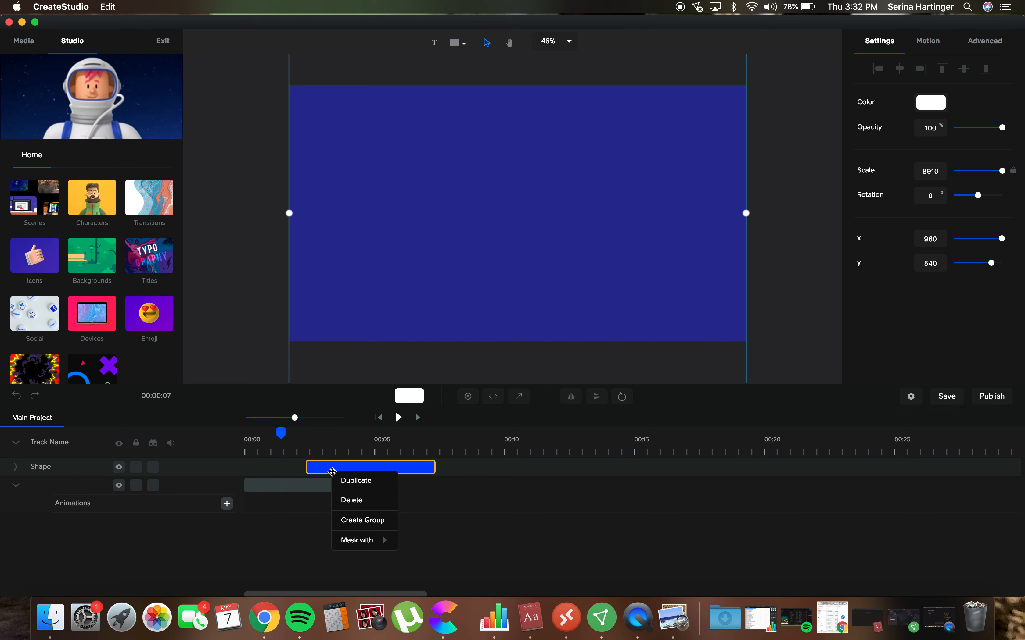
{"action": "left_click", "coordinate": [358, 500]}
{"action": "right_click", "coordinate": [320, 474]}
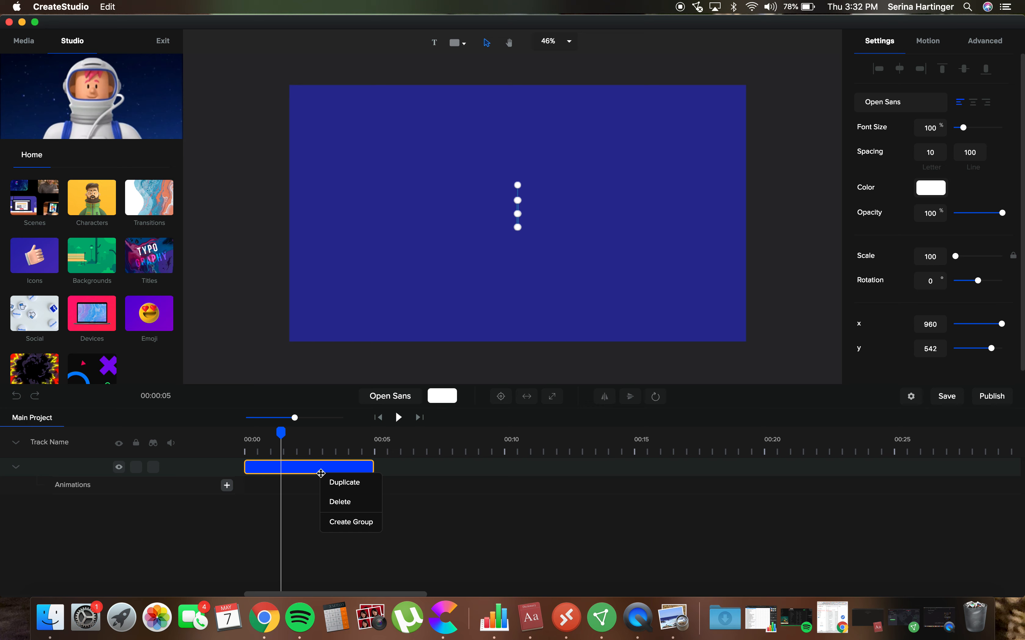
{"action": "left_click", "coordinate": [343, 502]}
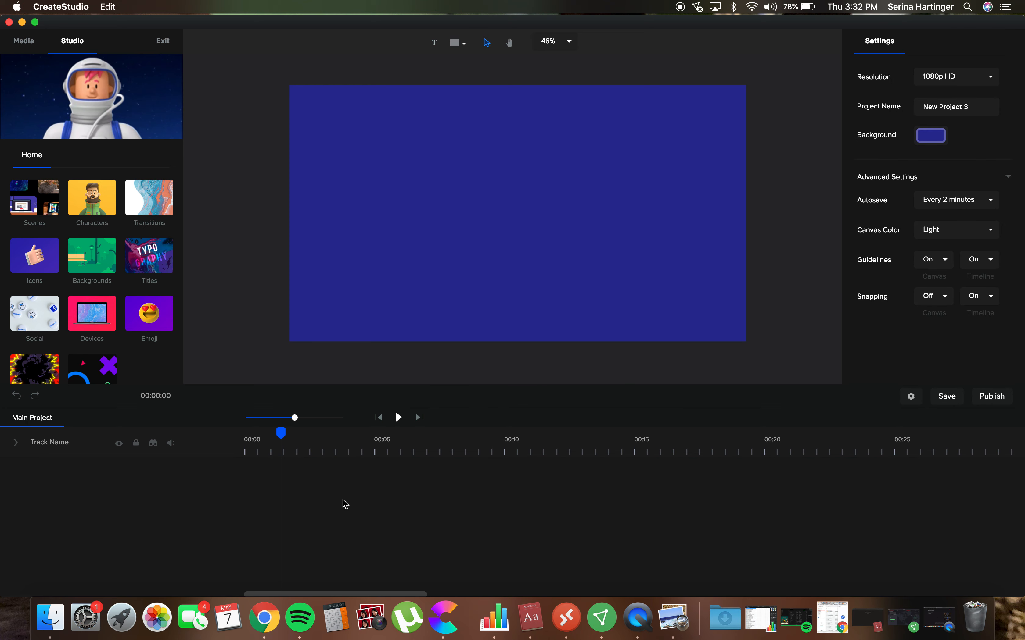
Change the project's background color to light pink #DC70CC
{"action": "left_click", "coordinate": [936, 137]}
{"action": "left_click_drag", "start_coordinate": [991, 165], "coordinate": [981, 165]}
{"action": "left_click", "coordinate": [1007, 90]}
{"action": "left_click_drag", "start_coordinate": [1007, 90], "coordinate": [996, 84]}
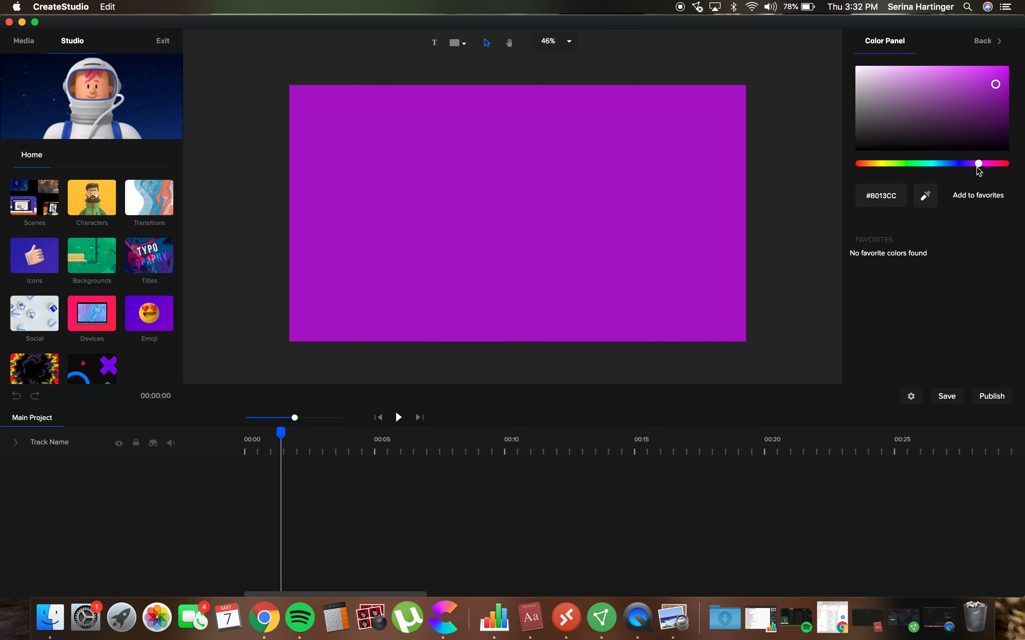
{"action": "left_click_drag", "start_coordinate": [975, 165], "coordinate": [988, 170]}
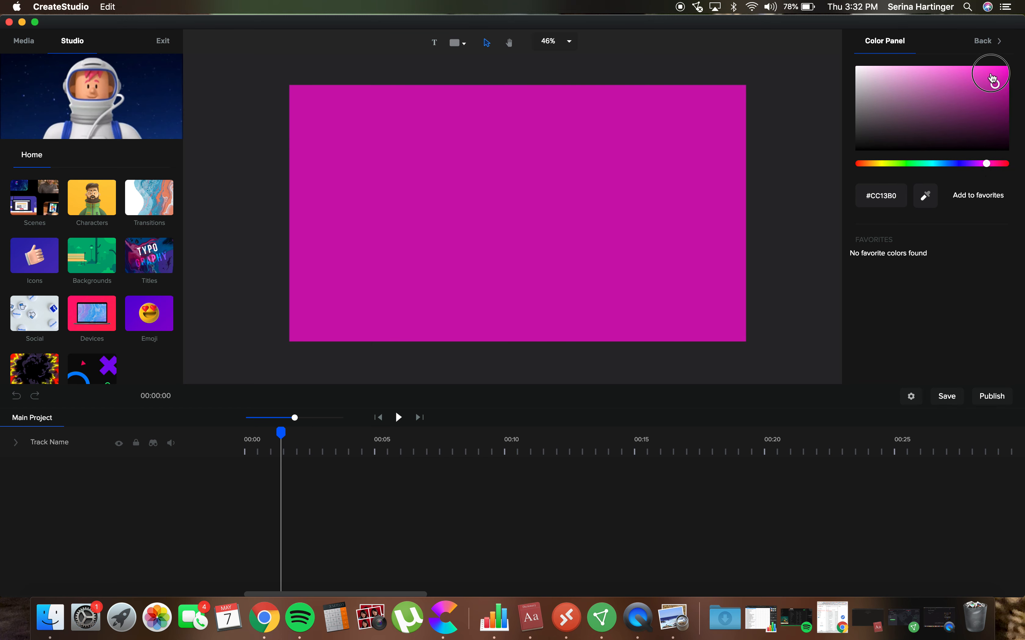
{"action": "left_click_drag", "start_coordinate": [990, 80], "coordinate": [931, 78]}
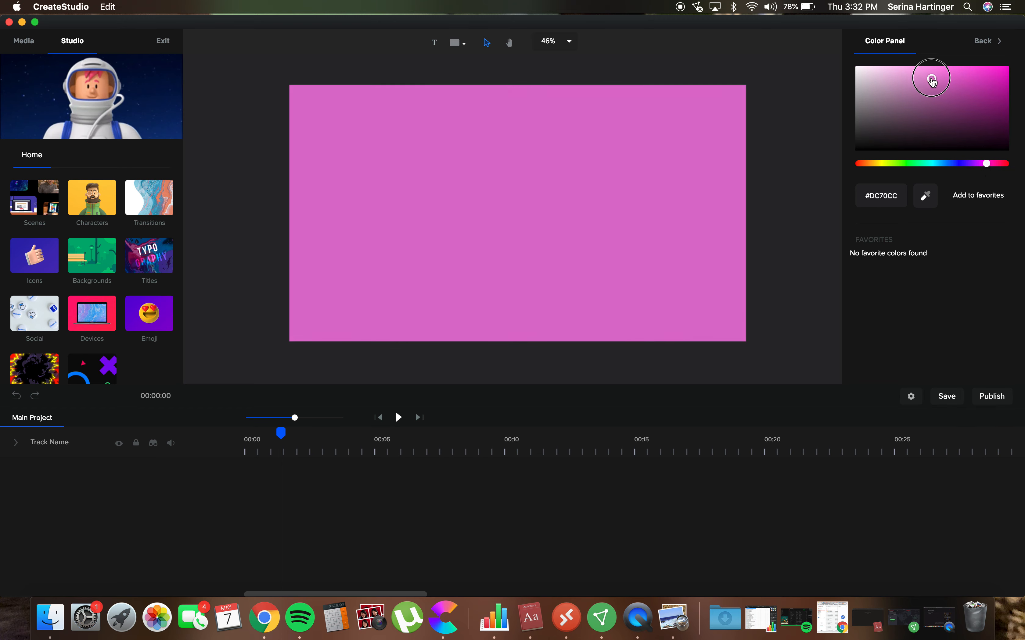
{"action": "left_click", "coordinate": [217, 231]}
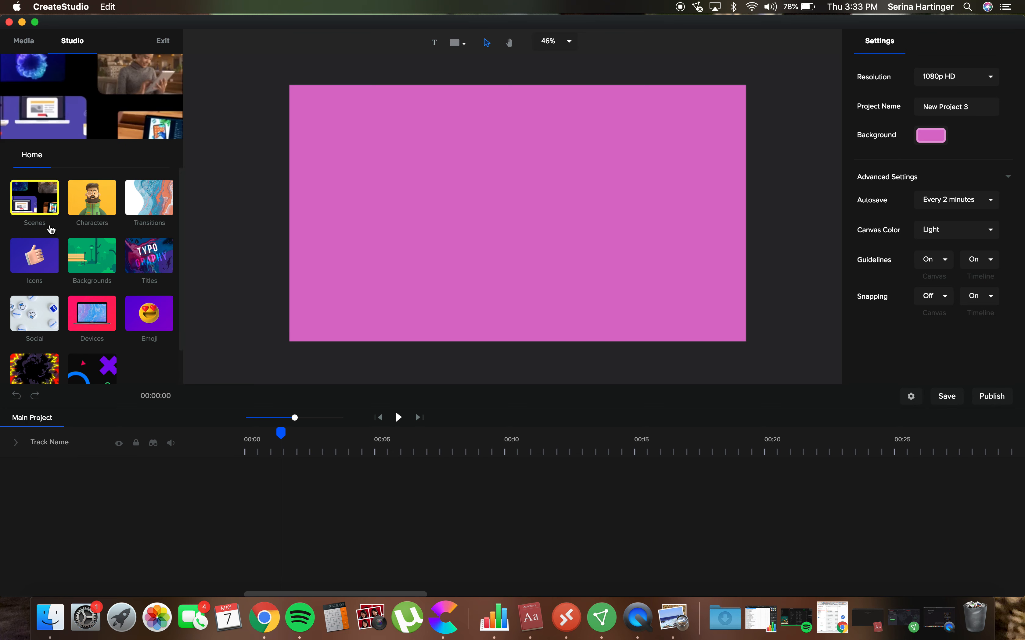
Browse the Studio categories to the Lower Thirds titles and download the Color Slide template
{"action": "scroll", "coordinate": [64, 323], "scroll_direction": "down", "scroll_amount": 2}
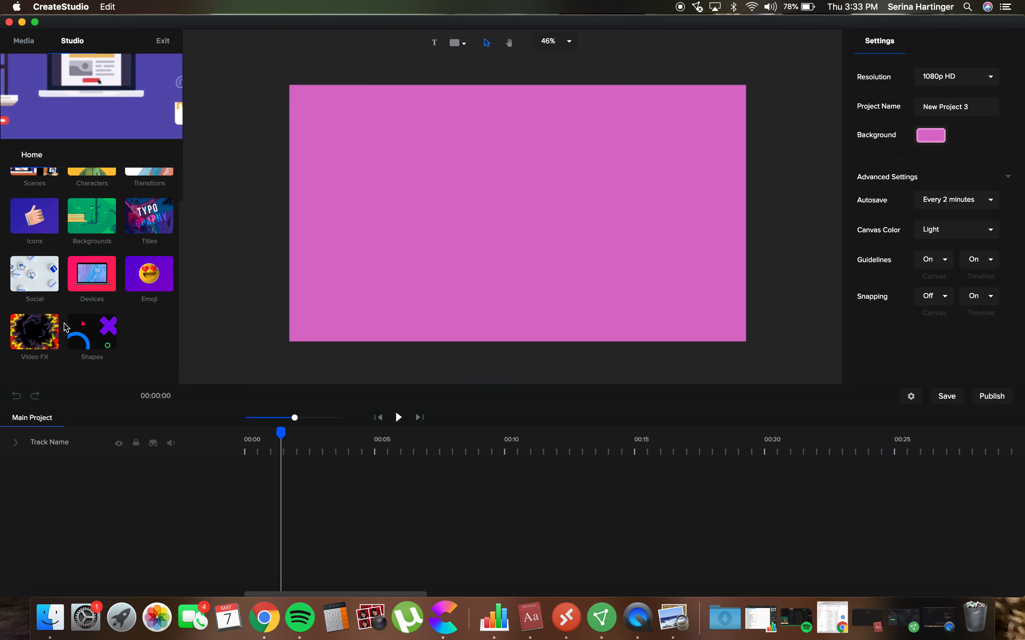
{"action": "scroll", "coordinate": [77, 350], "scroll_direction": "up", "scroll_amount": 2}
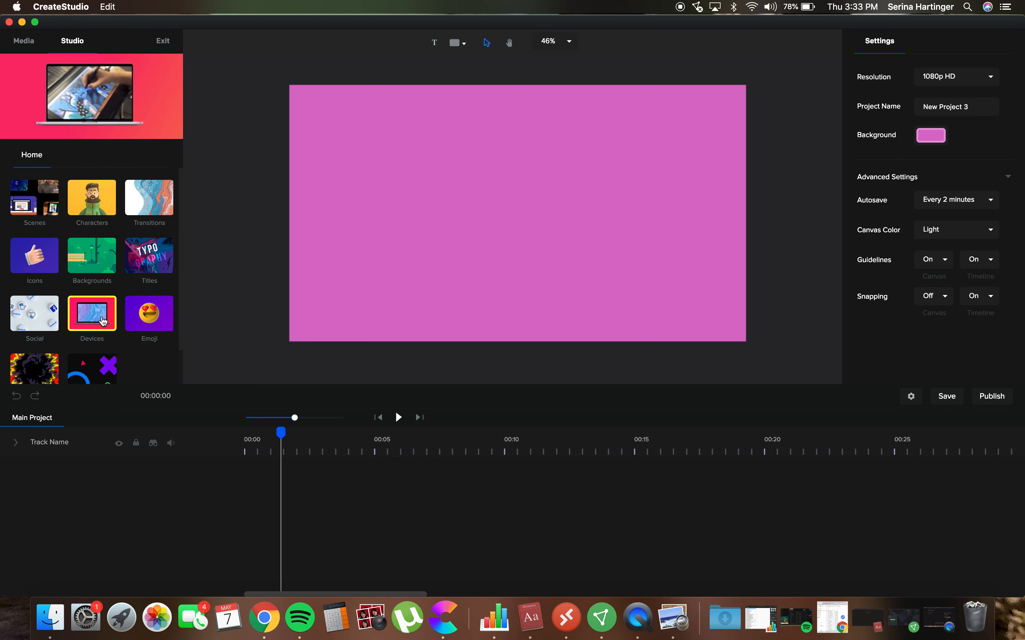
{"action": "left_click", "coordinate": [165, 271]}
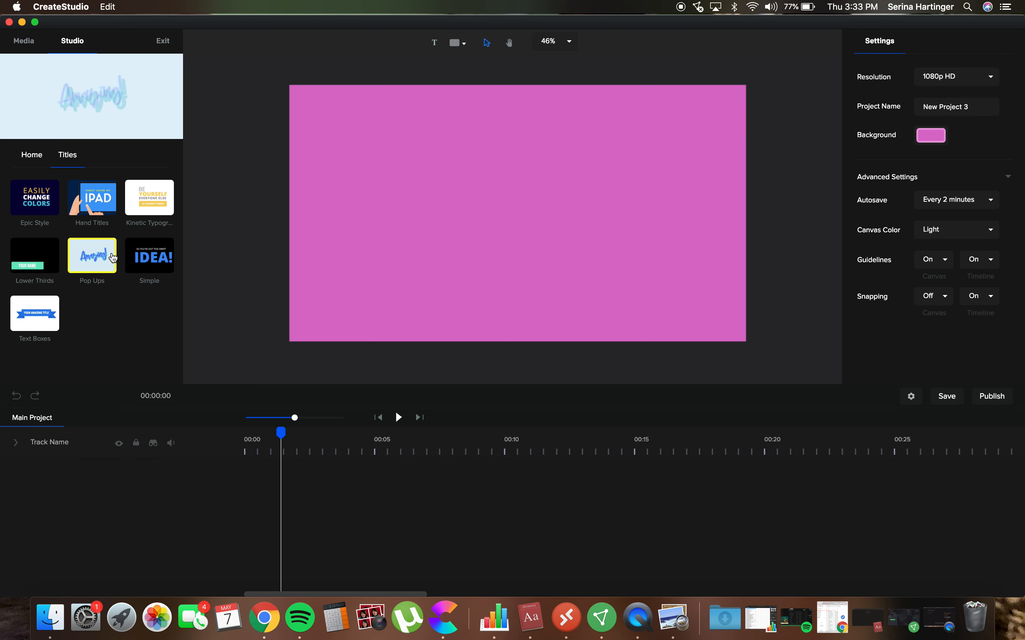
{"action": "left_click", "coordinate": [40, 266]}
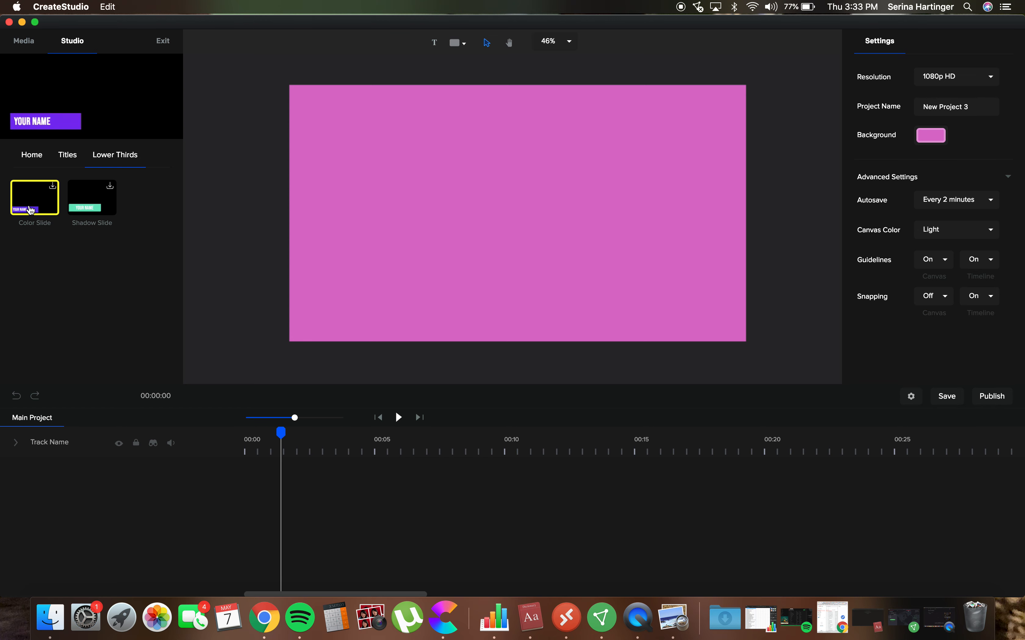
{"action": "left_click", "coordinate": [53, 187]}
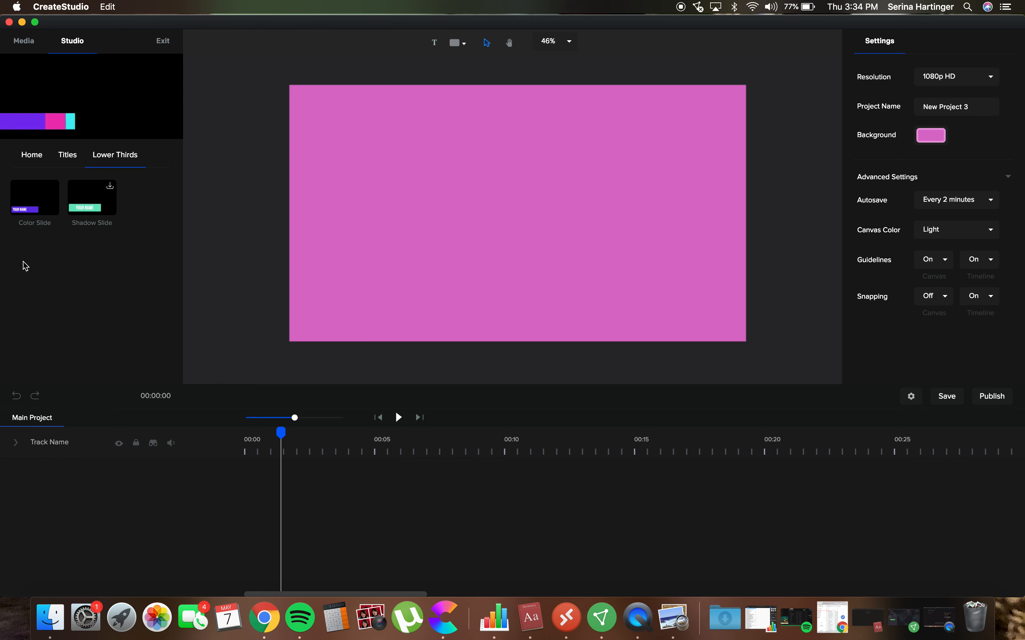
Add the Color Slide lower third to the canvas at the playhead and play its animation
{"action": "left_click", "coordinate": [35, 210]}
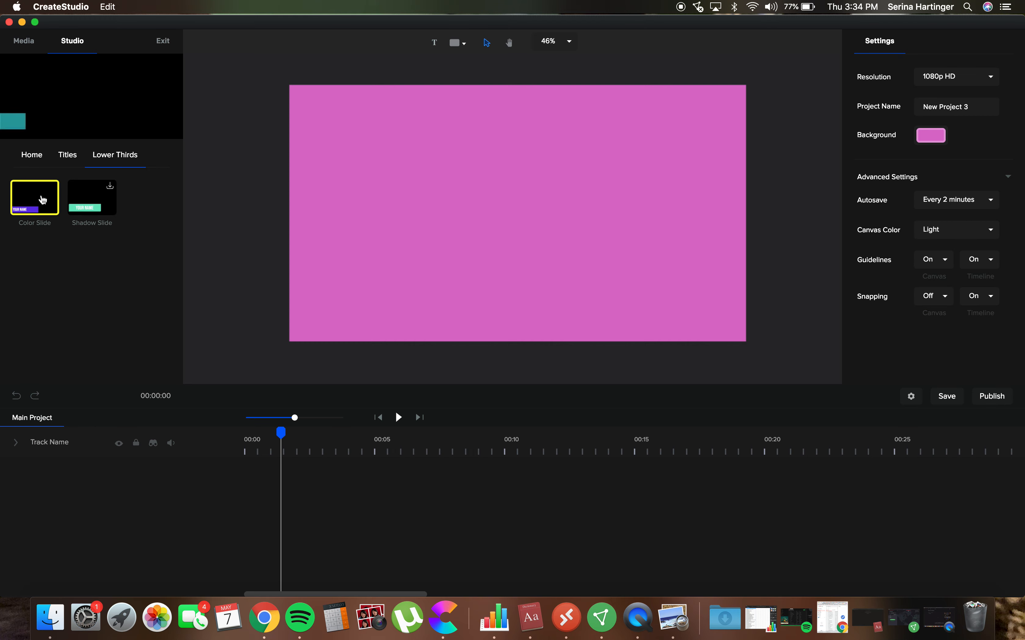
{"action": "left_click", "coordinate": [43, 200]}
{"action": "left_click_drag", "start_coordinate": [42, 200], "coordinate": [392, 294]}
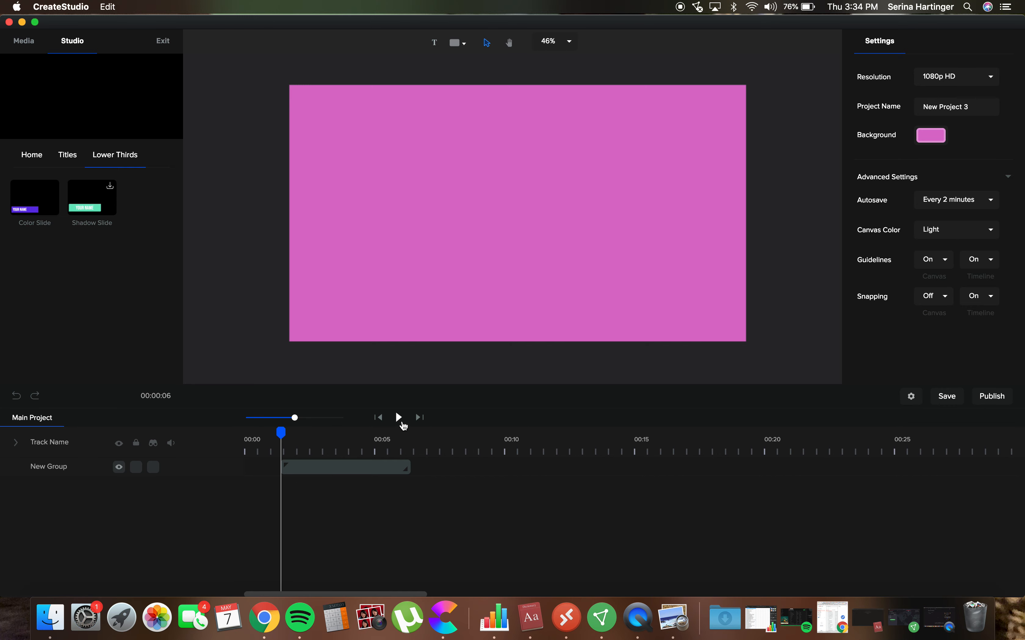
{"action": "left_click", "coordinate": [400, 419]}
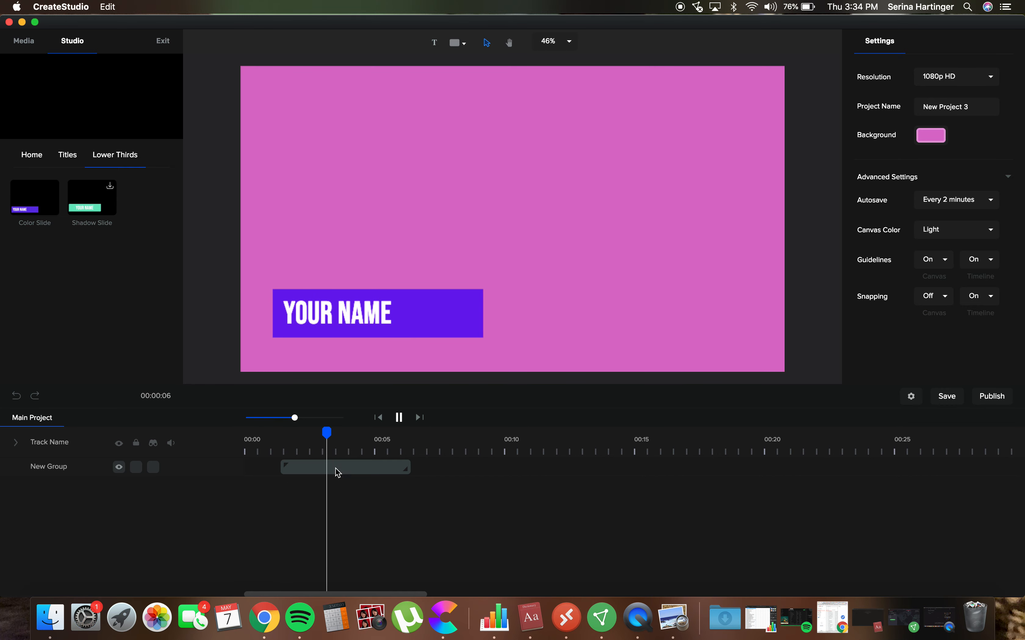
{"action": "left_click", "coordinate": [326, 470]}
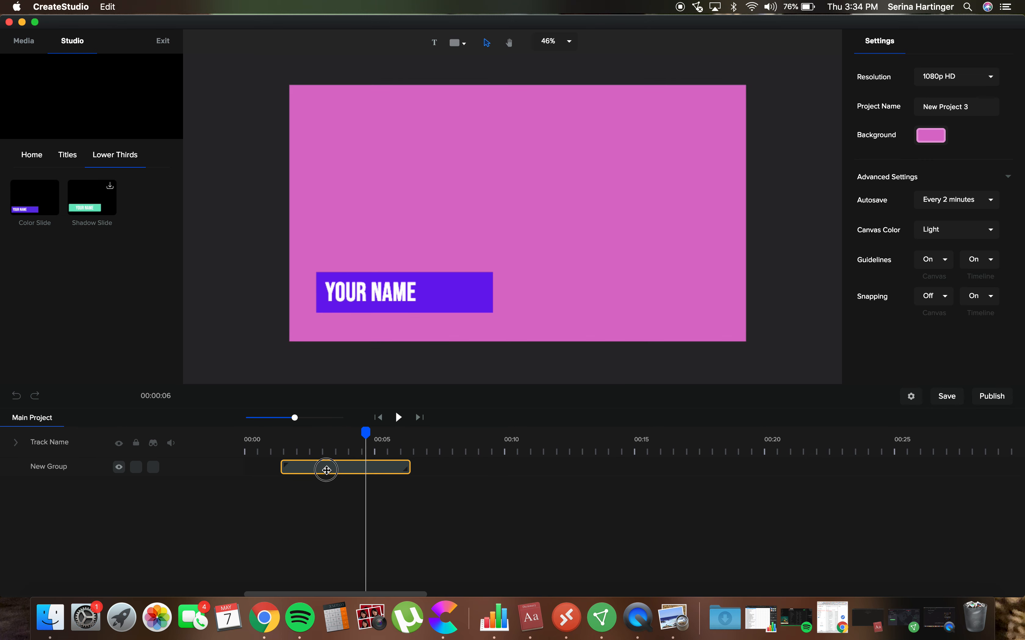
Open the Color Slide lower-third group and replace its YOUR NAME placeholder text with a person's full name
{"action": "left_click", "coordinate": [327, 470]}
{"action": "right_click", "coordinate": [326, 470]}
{"action": "left_click", "coordinate": [312, 471]}
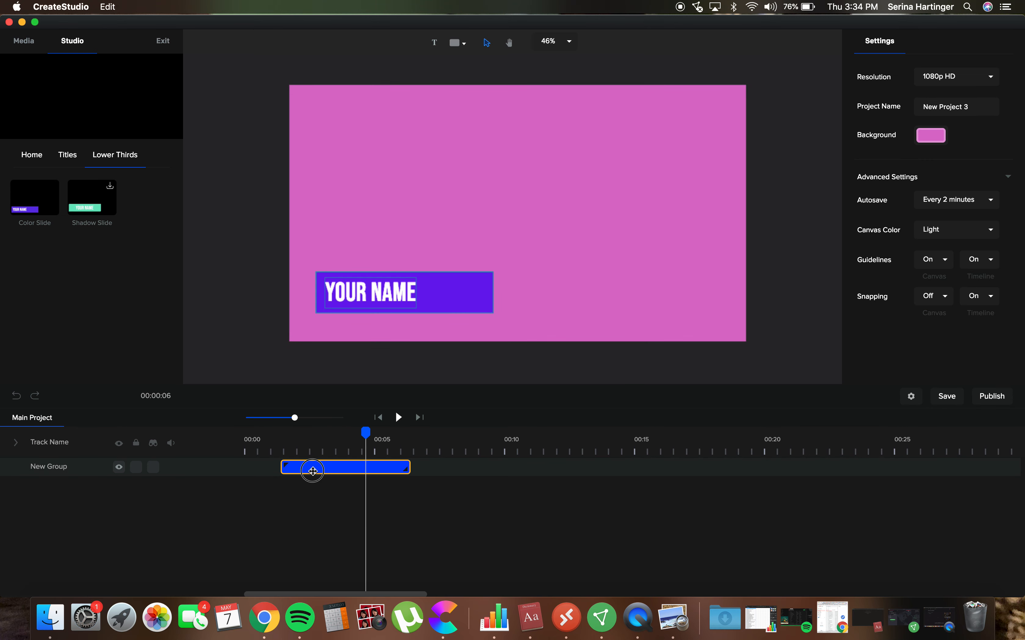
{"action": "left_click", "coordinate": [372, 296]}
{"action": "double_click", "coordinate": [372, 296]}
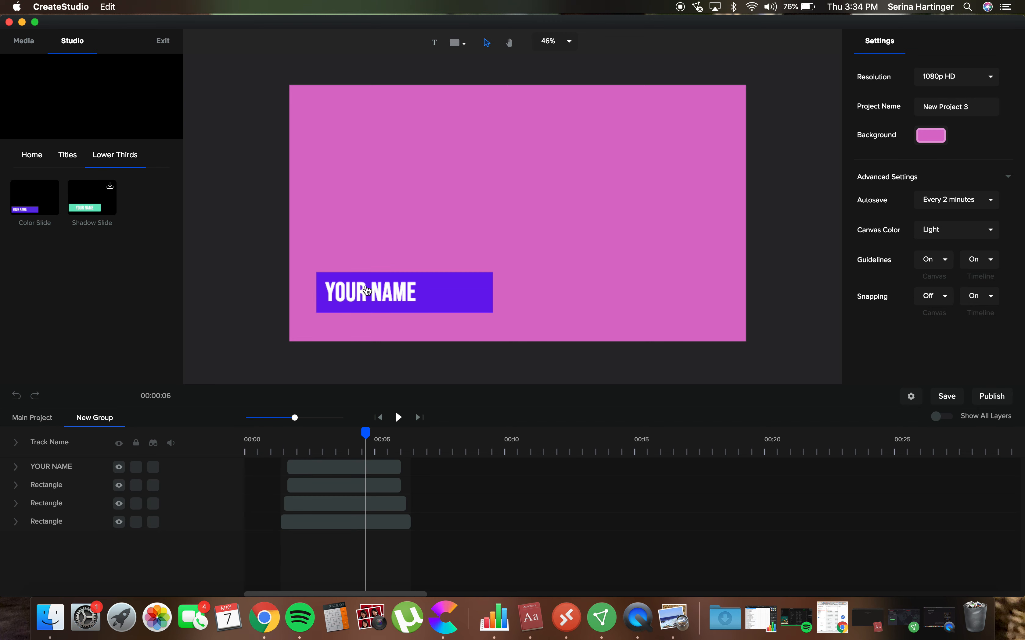
{"action": "left_click", "coordinate": [359, 304]}
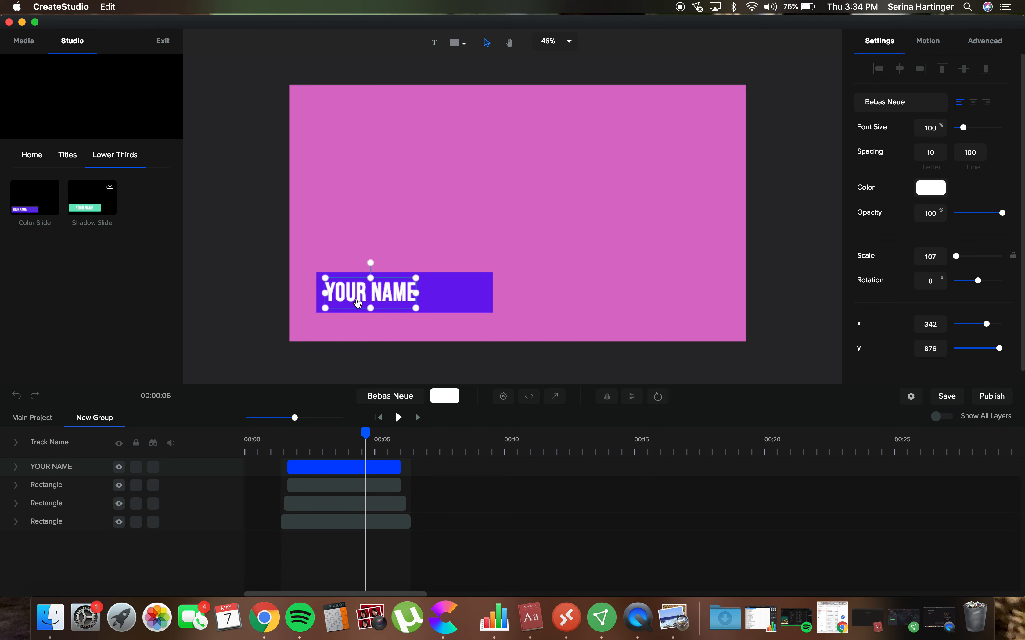
{"action": "triple_click", "coordinate": [381, 294]}
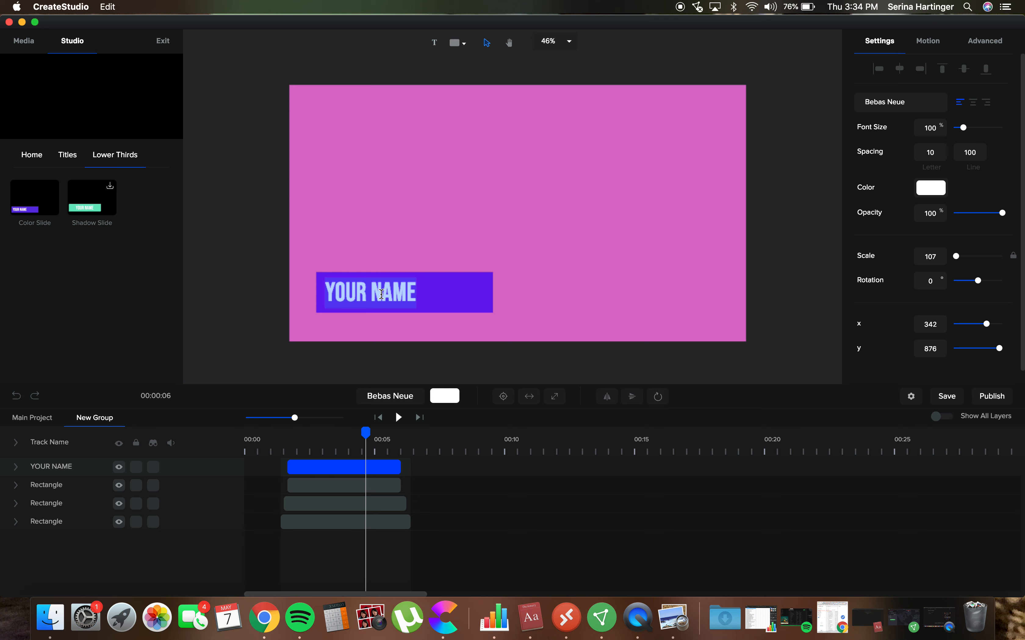
{"action": "key", "text": "BackSpace"}
{"action": "type", "text": "John Sm"}
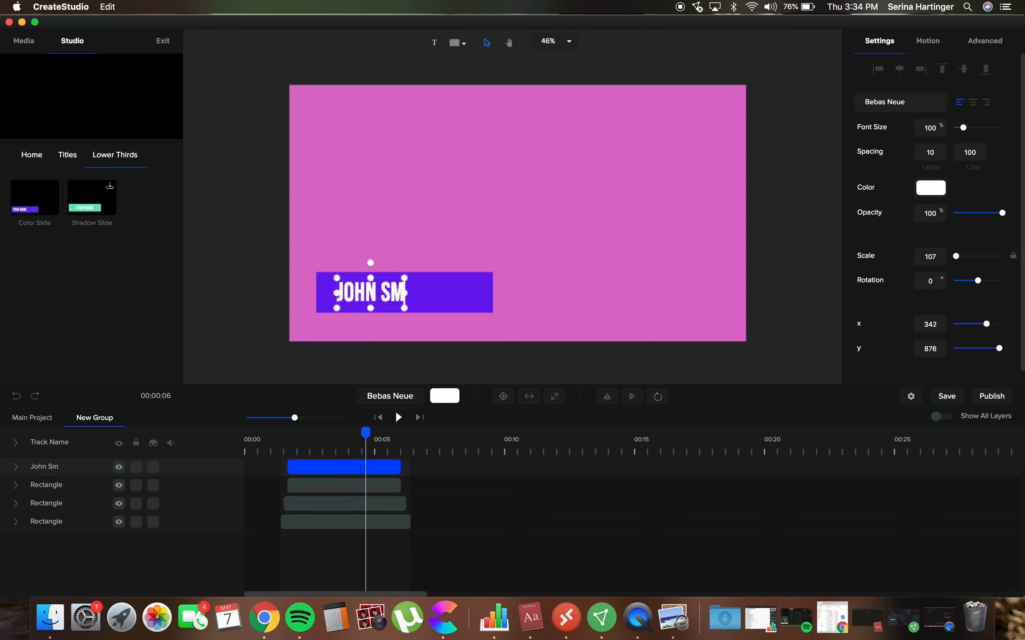
{"action": "type", "text": "ith"}
{"action": "left_click", "coordinate": [452, 235]}
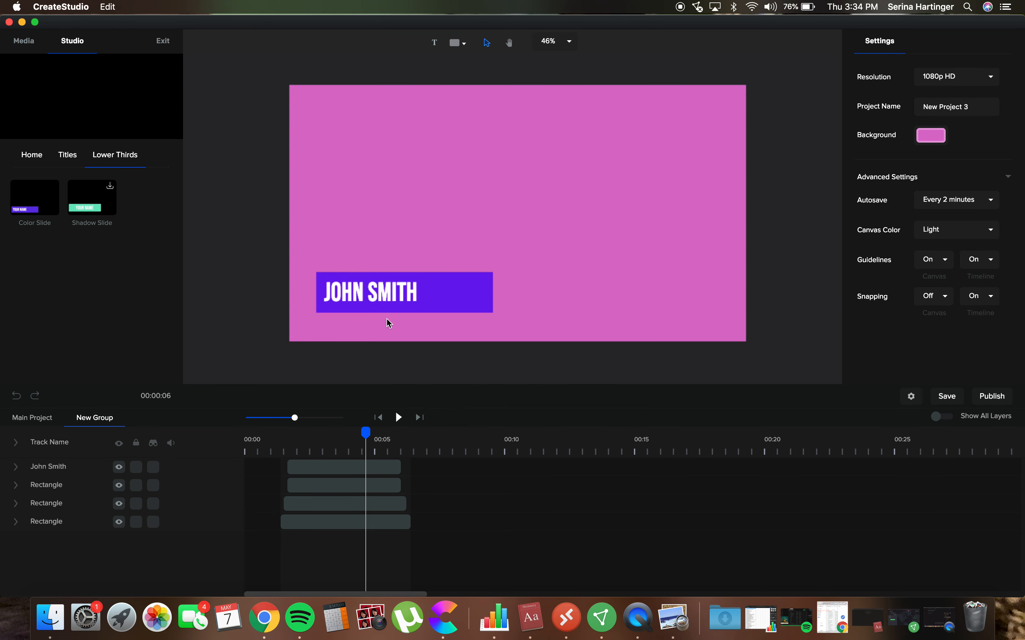
Play the edited lower third's animation and return the playhead to about 2 seconds
{"action": "left_click", "coordinate": [399, 417]}
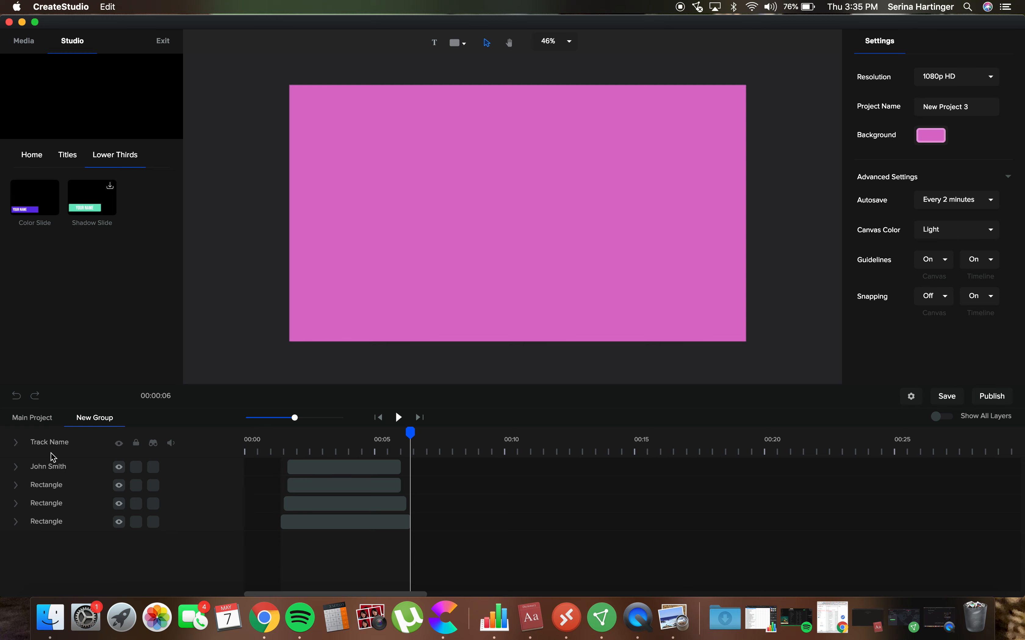
{"action": "left_click", "coordinate": [396, 418]}
{"action": "left_click_drag", "start_coordinate": [410, 433], "coordinate": [306, 436]}
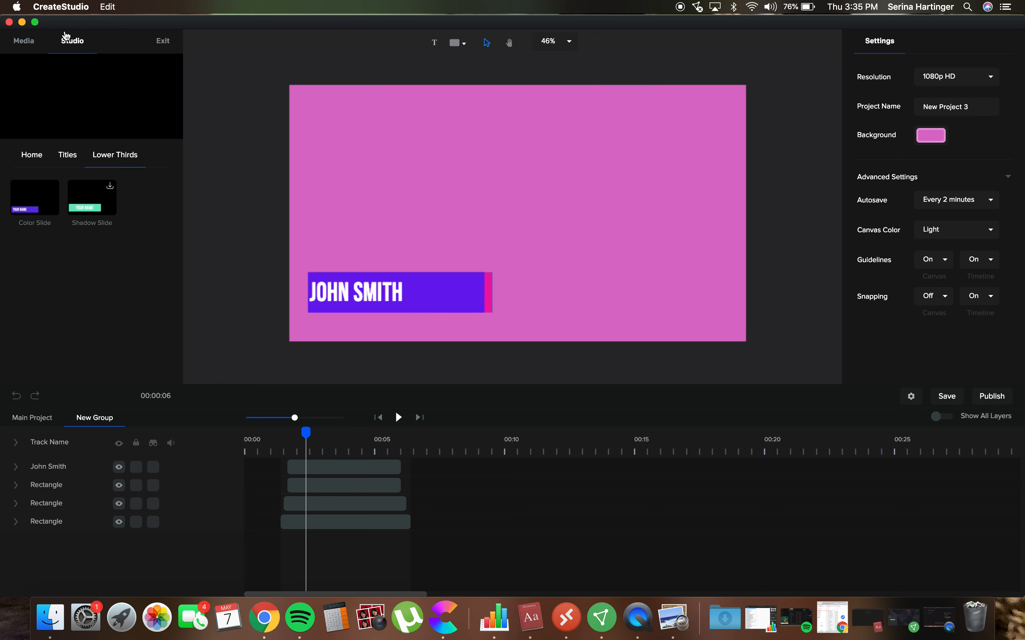
Browse the Studio library to the 3D characters and download the Paul character
{"action": "left_click", "coordinate": [70, 43]}
{"action": "left_click", "coordinate": [70, 43]}
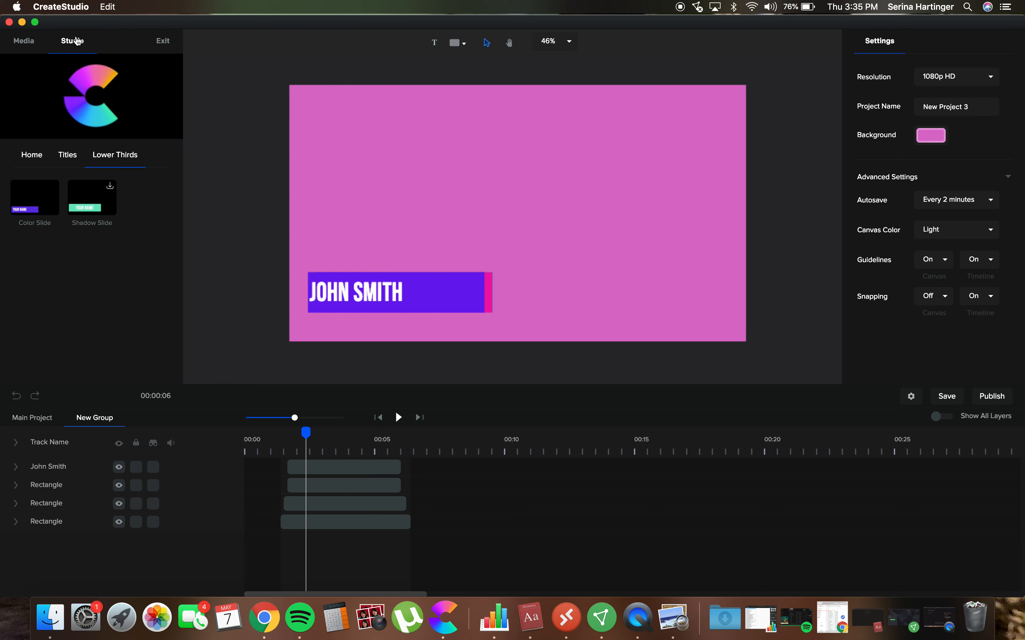
{"action": "left_click", "coordinate": [23, 41]}
{"action": "left_click", "coordinate": [63, 42]}
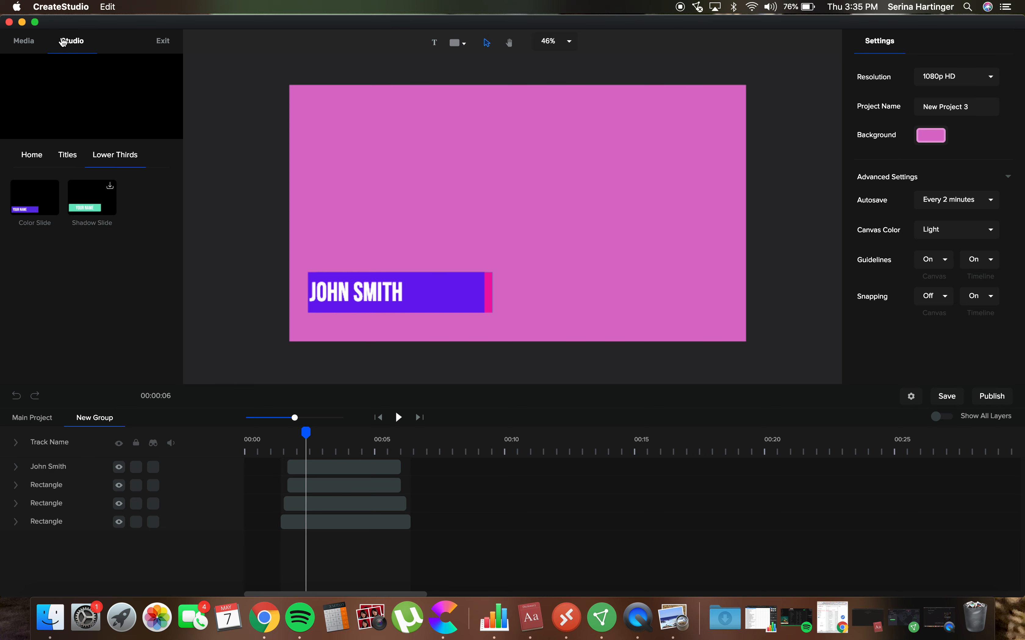
{"action": "left_click", "coordinate": [35, 160]}
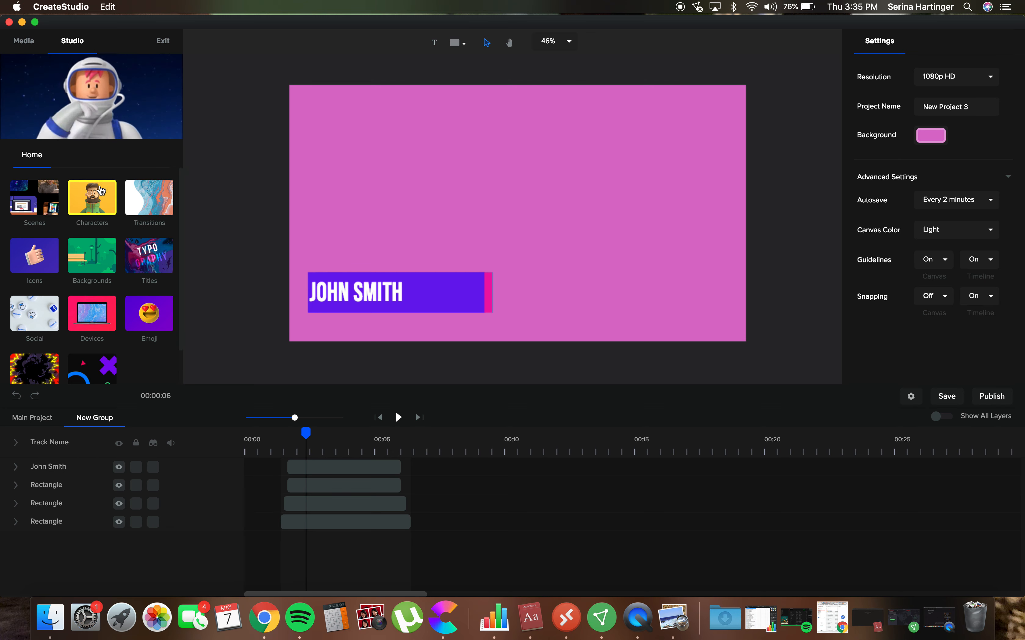
{"action": "left_click", "coordinate": [91, 201]}
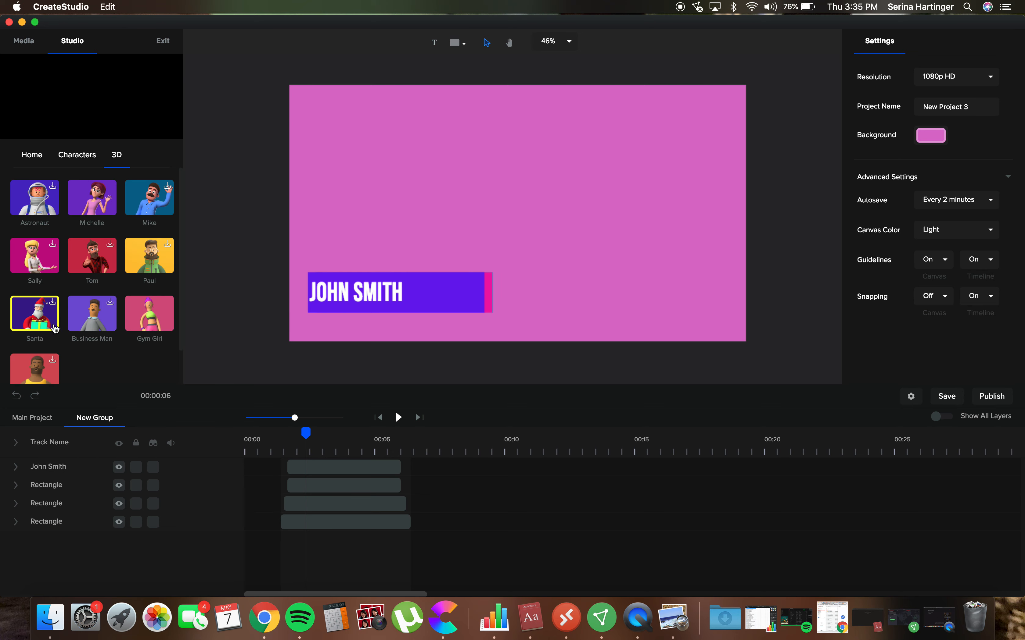
{"action": "mouse_move", "coordinate": [54, 328]}
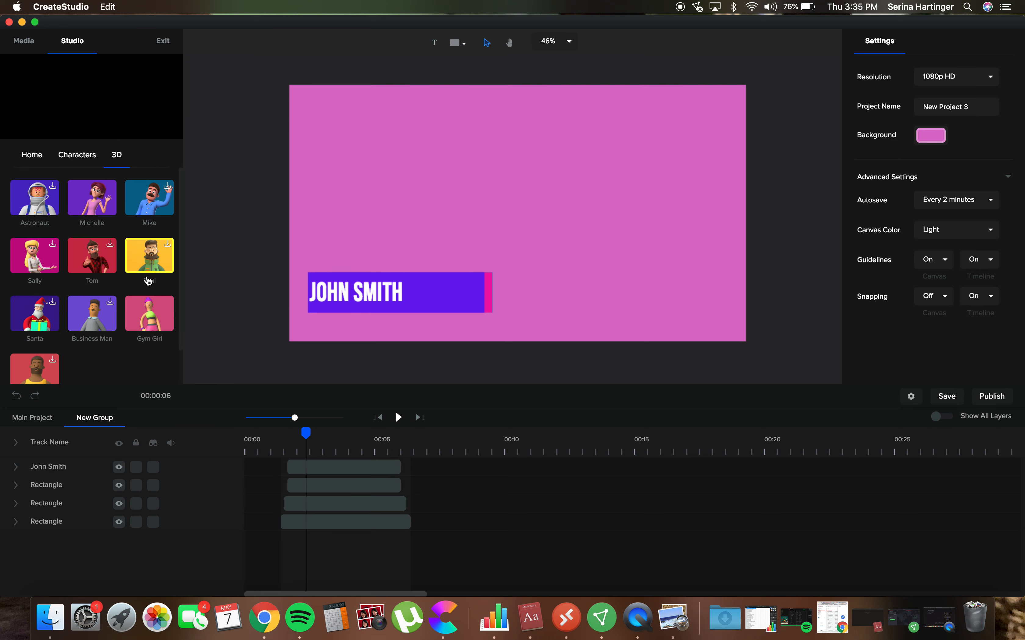
{"action": "left_click", "coordinate": [141, 266]}
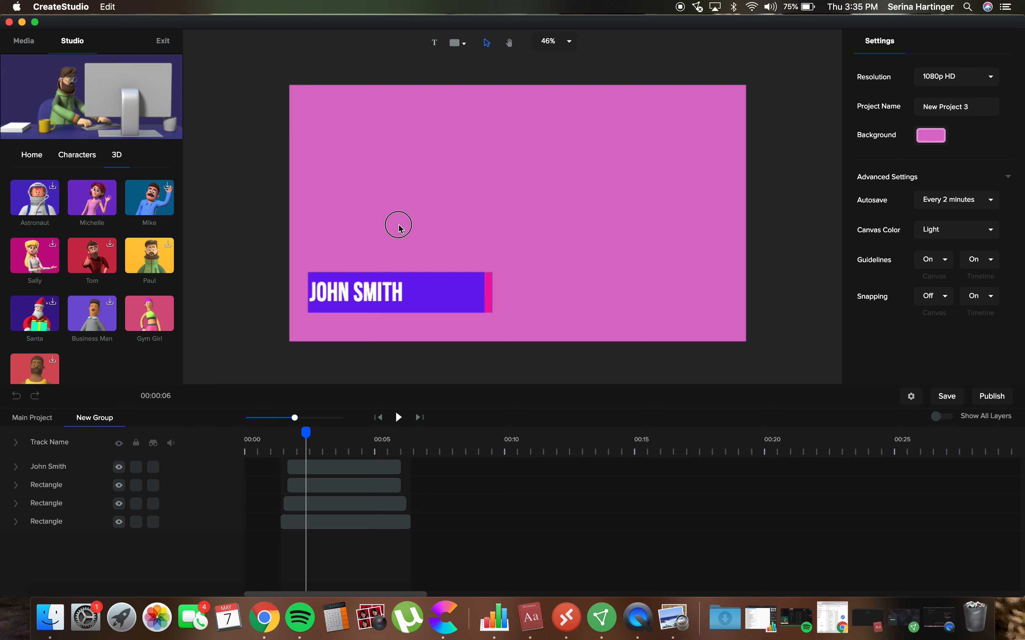
{"action": "left_click", "coordinate": [168, 247]}
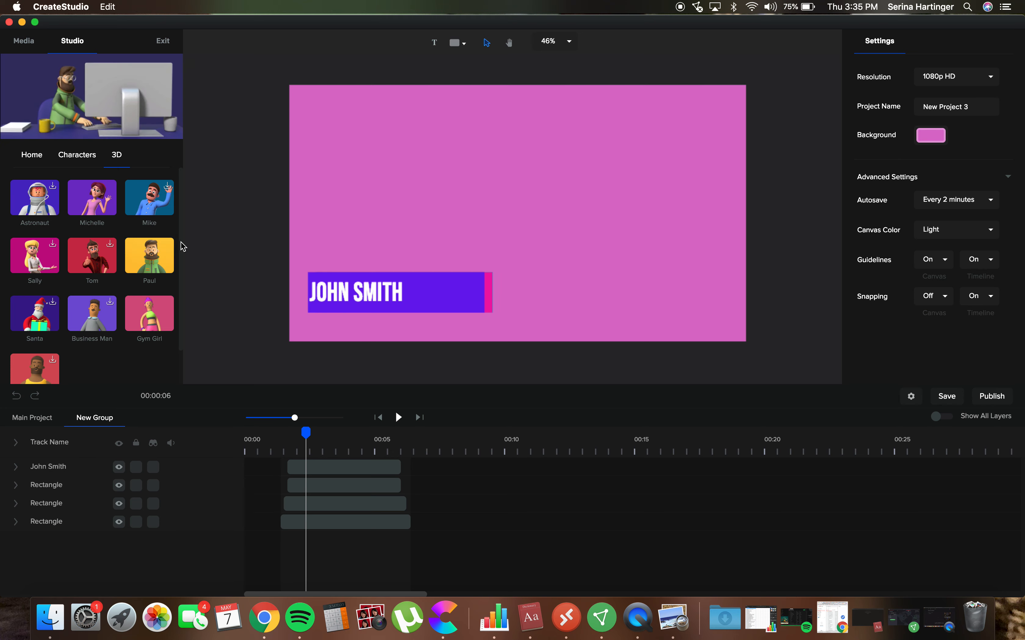
Add the Paul character near the center of the canvas at the playhead
{"action": "left_click_drag", "start_coordinate": [152, 254], "coordinate": [437, 211]}
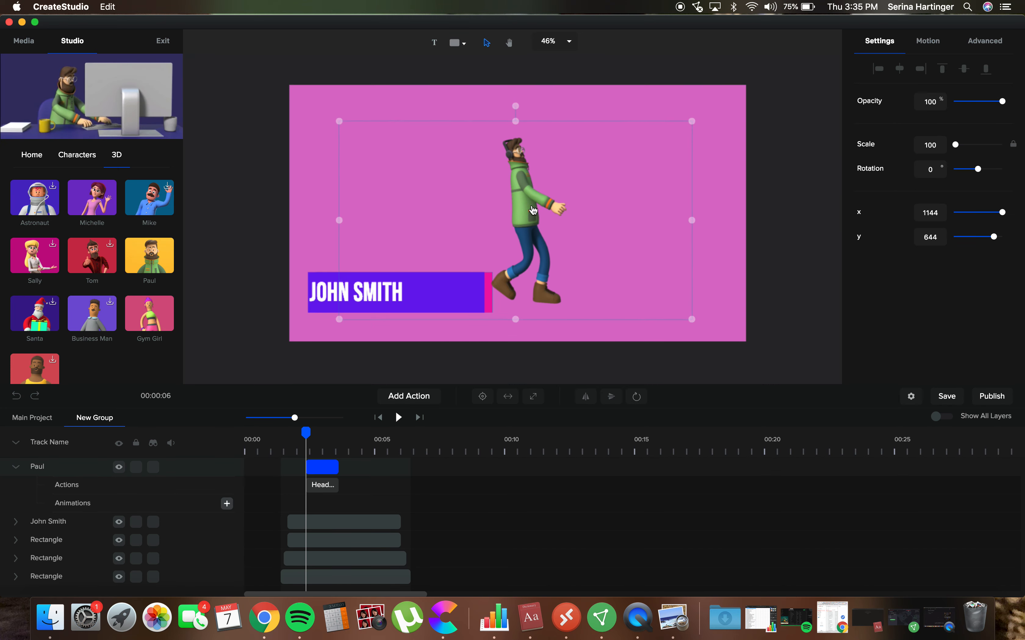
{"action": "left_click", "coordinate": [339, 125]}
{"action": "left_click", "coordinate": [512, 192]}
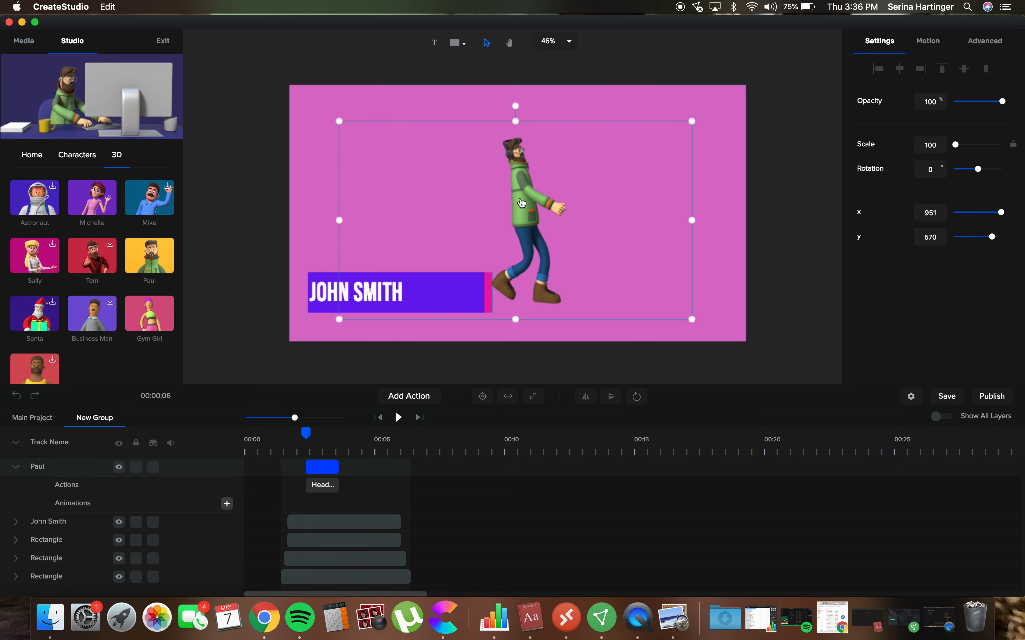
Change the Paul character's Headphones action to Waving and play the animation
{"action": "left_click", "coordinate": [322, 491]}
{"action": "left_click", "coordinate": [323, 491]}
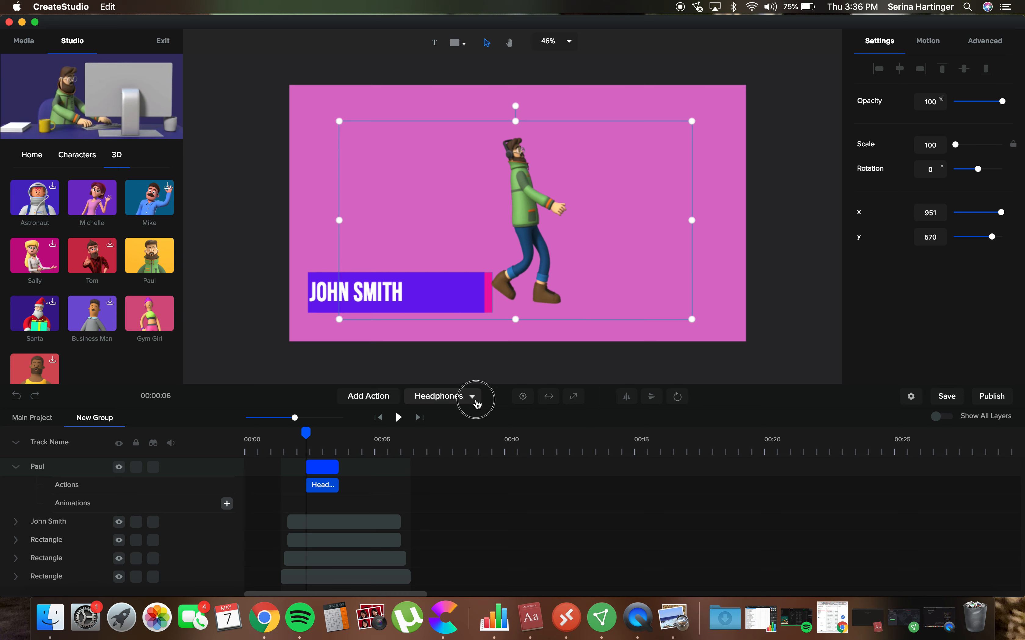
{"action": "left_click", "coordinate": [472, 397]}
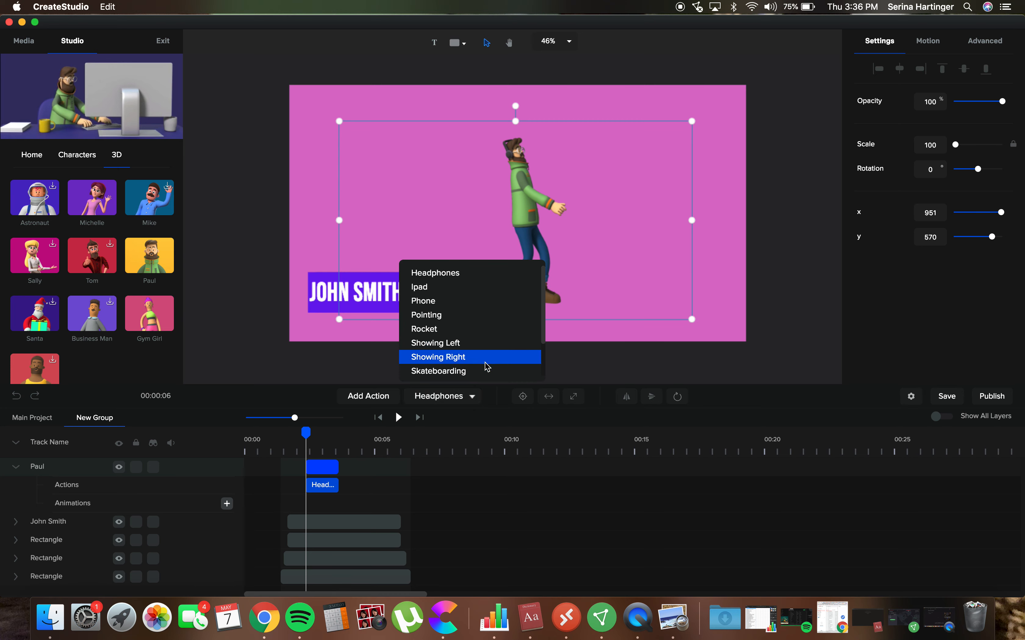
{"action": "scroll", "coordinate": [485, 359], "scroll_direction": "down", "scroll_amount": 3}
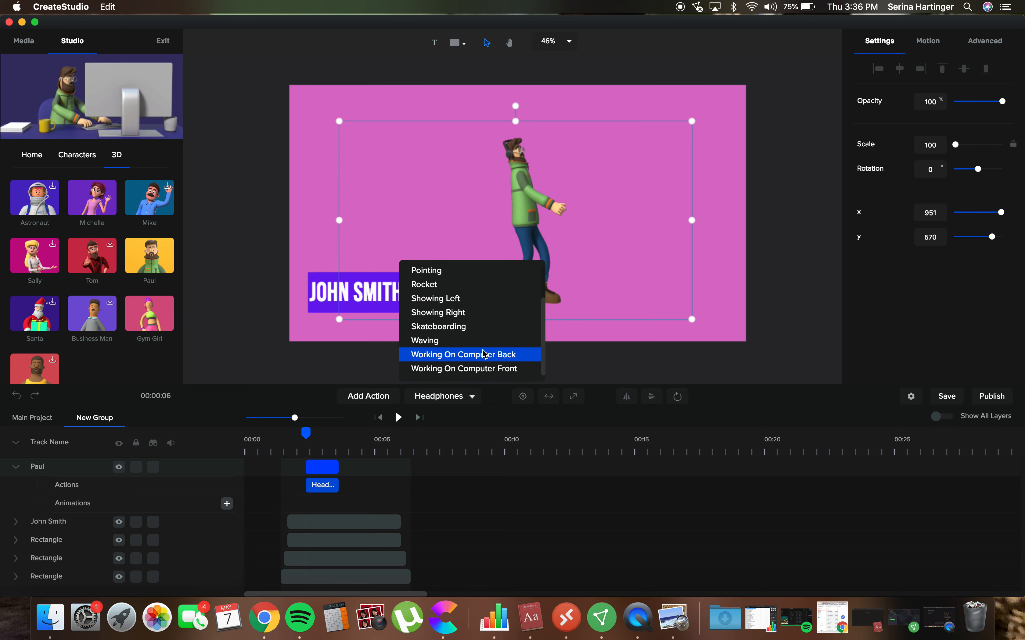
{"action": "left_click", "coordinate": [484, 344]}
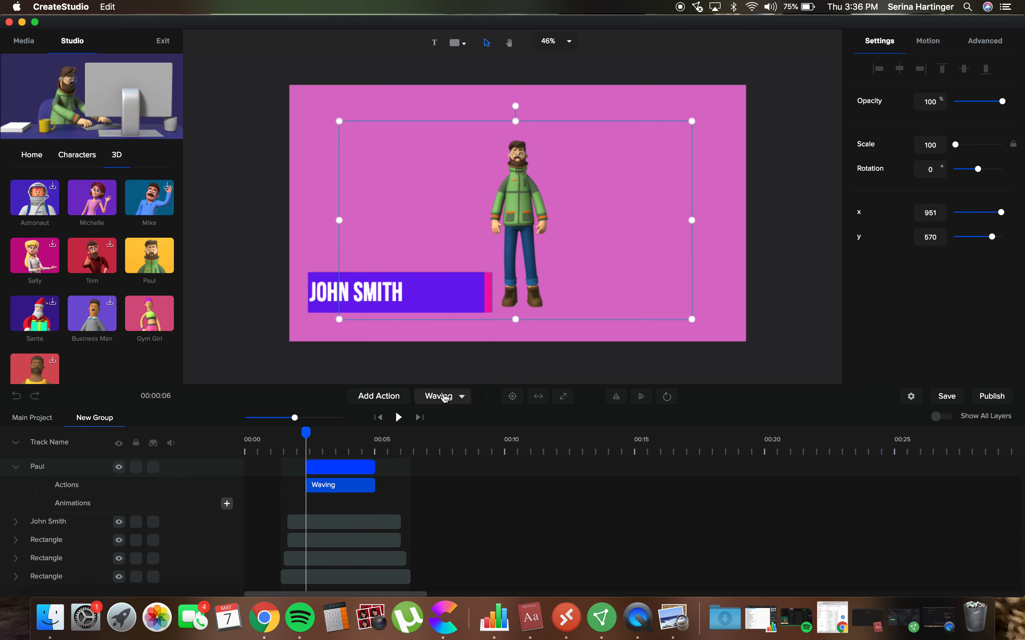
{"action": "left_click", "coordinate": [399, 418]}
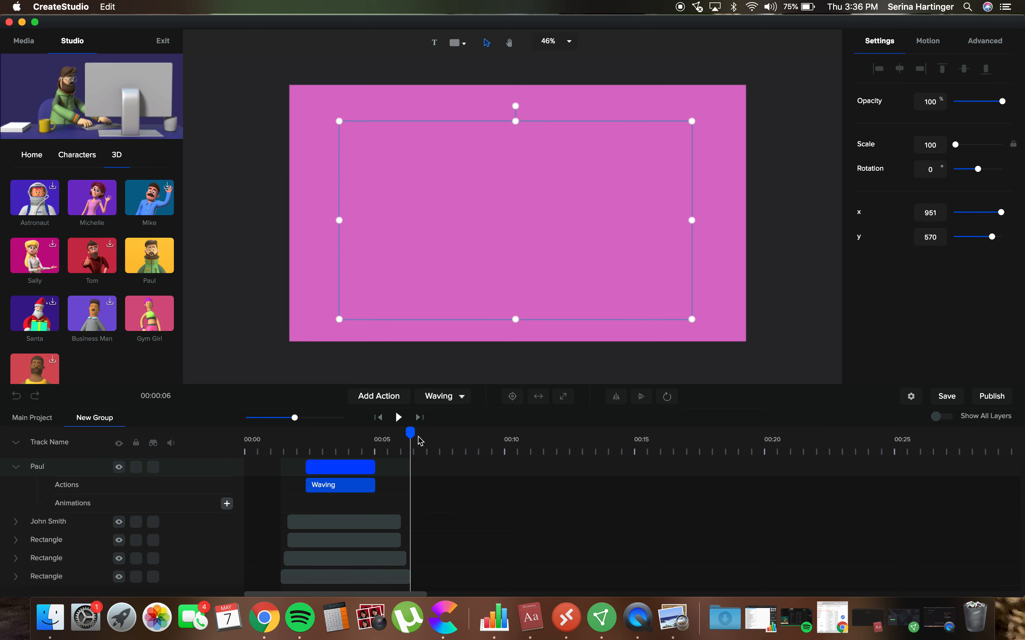
Place the playhead within Paul's clip and enlarge the character to a scale of 224, positioned at x 885, y 834
{"action": "left_click_drag", "start_coordinate": [411, 432], "coordinate": [312, 433]}
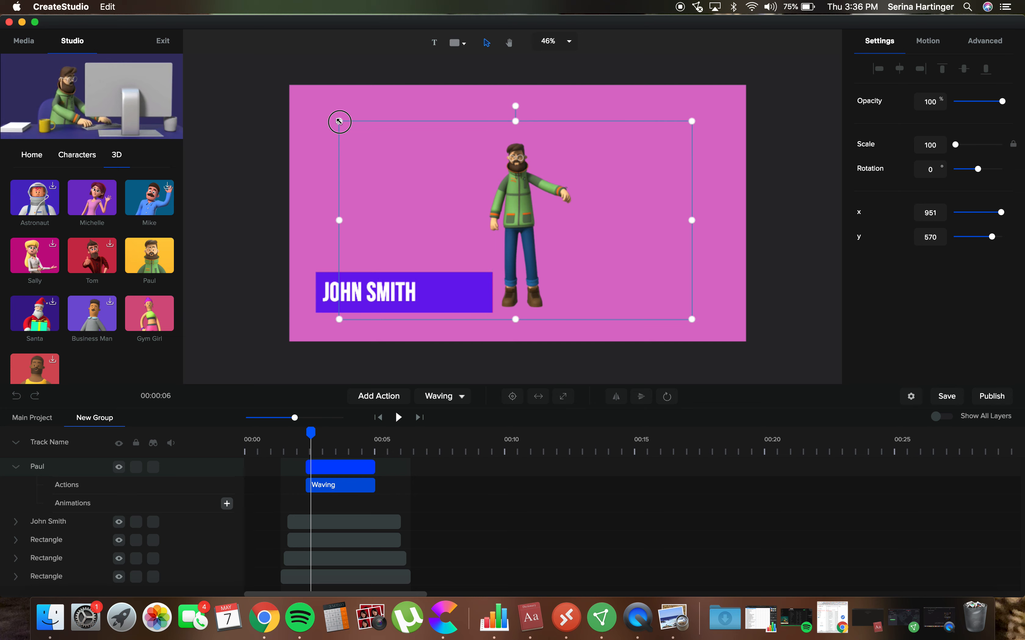
{"action": "left_click_drag", "start_coordinate": [339, 121], "coordinate": [21, 46]}
{"action": "left_click_drag", "start_coordinate": [372, 124], "coordinate": [501, 259]}
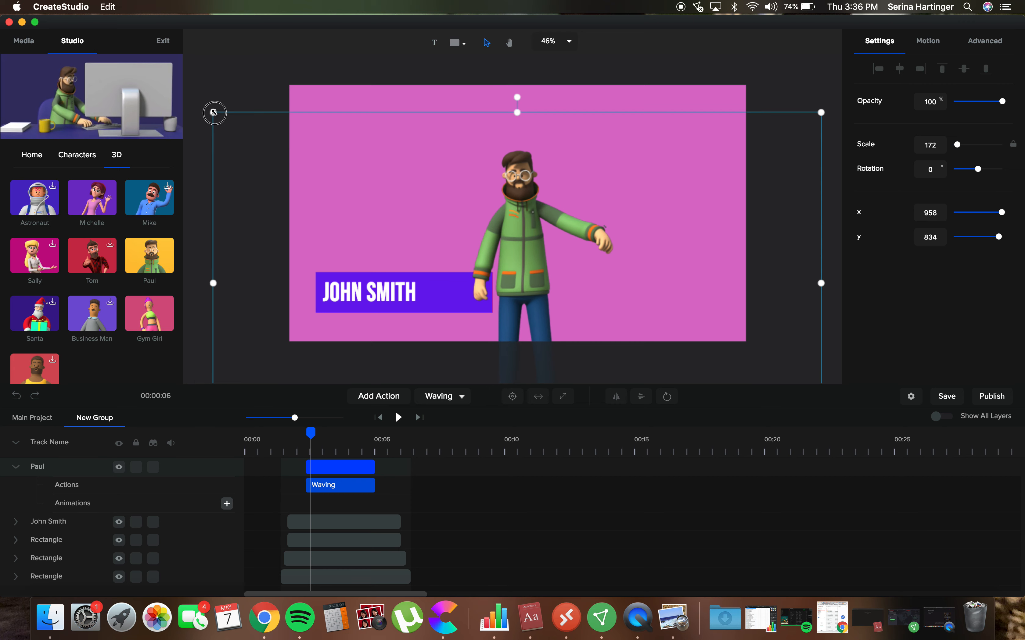
{"action": "left_click_drag", "start_coordinate": [213, 113], "coordinate": [28, 42]}
{"action": "left_click_drag", "start_coordinate": [427, 177], "coordinate": [494, 227]}
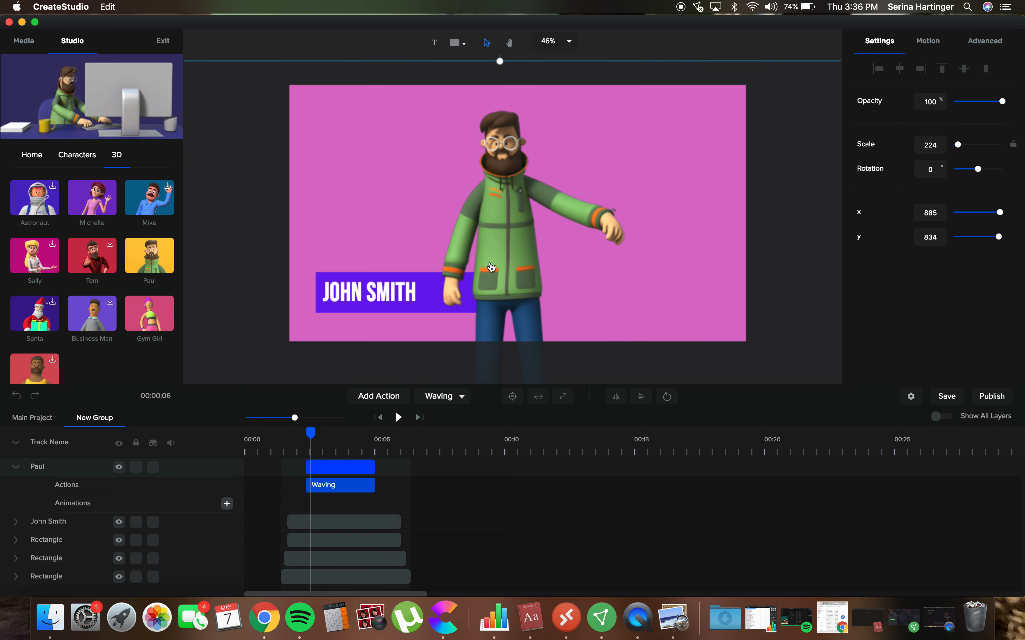
{"action": "left_click", "coordinate": [393, 238]}
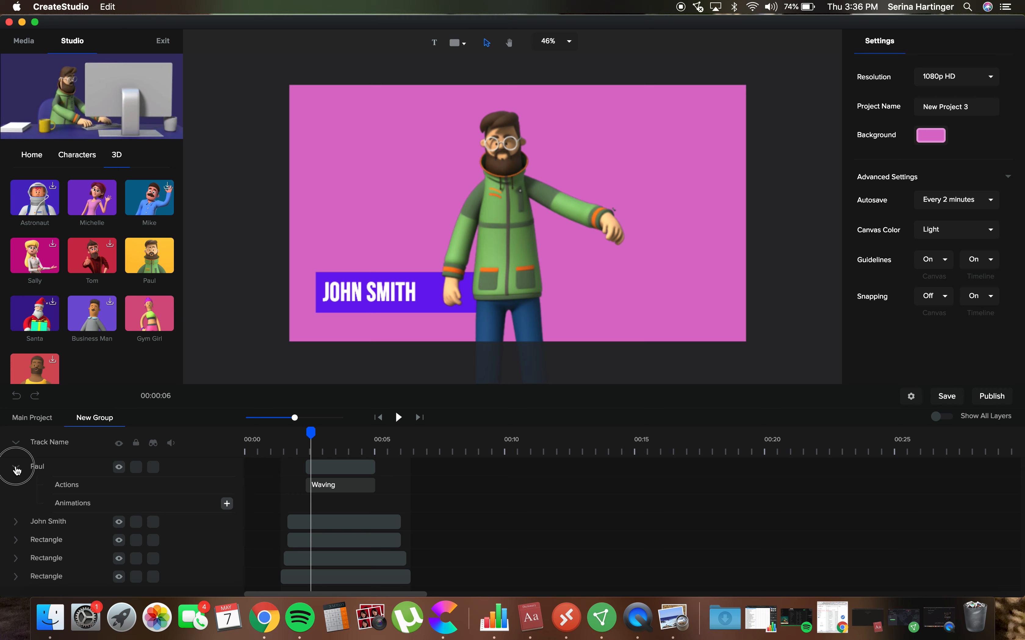
Move the Paul track beneath the lower-third layers and play the animation from before the clips start
{"action": "left_click_drag", "start_coordinate": [17, 470], "coordinate": [7, 545]}
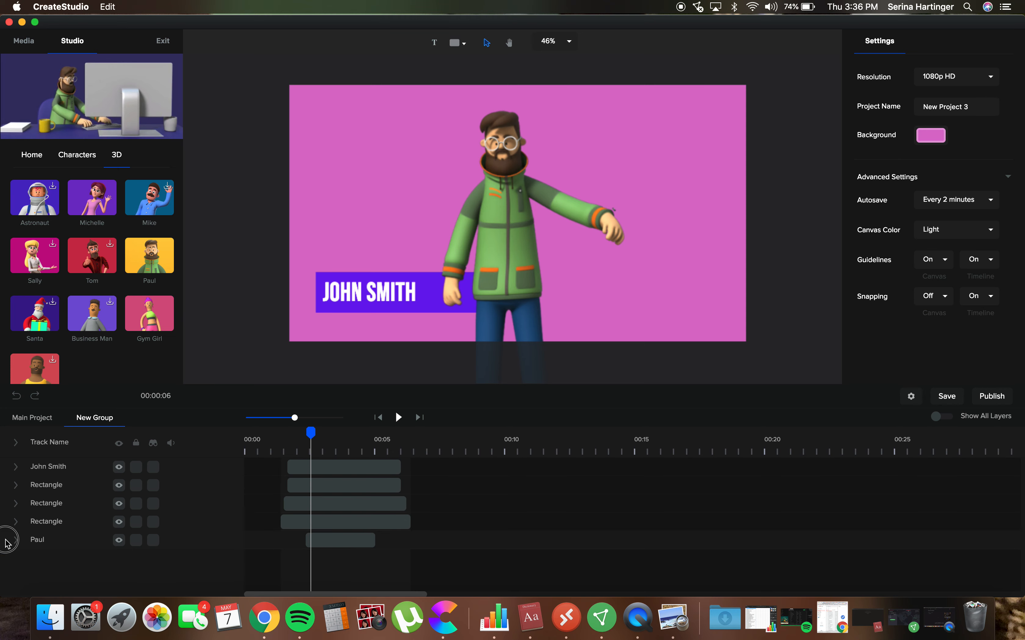
{"action": "left_click", "coordinate": [8, 544]}
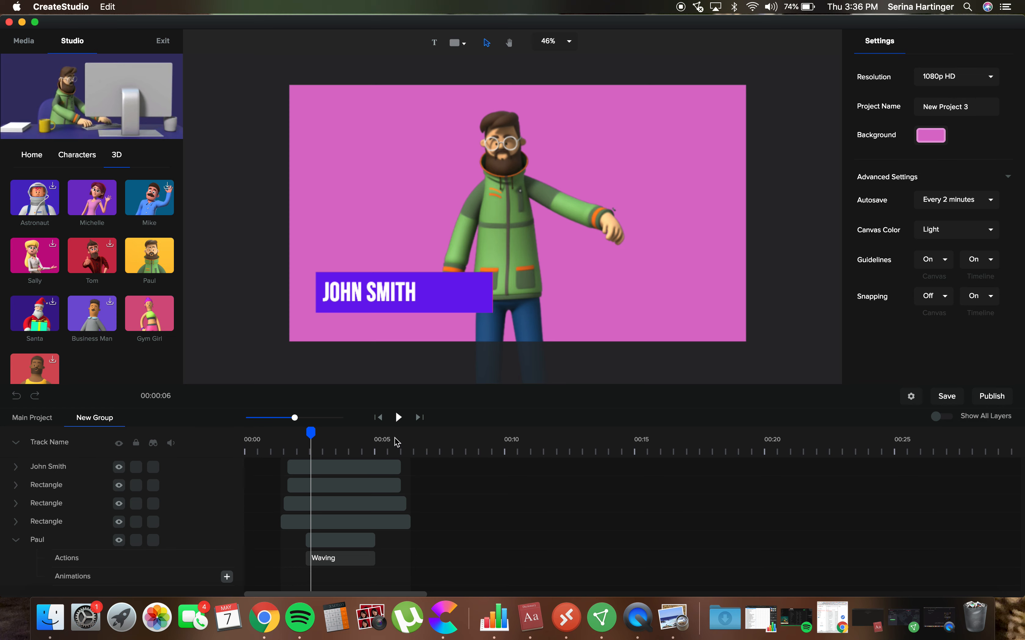
{"action": "left_click_drag", "start_coordinate": [310, 432], "coordinate": [273, 435]}
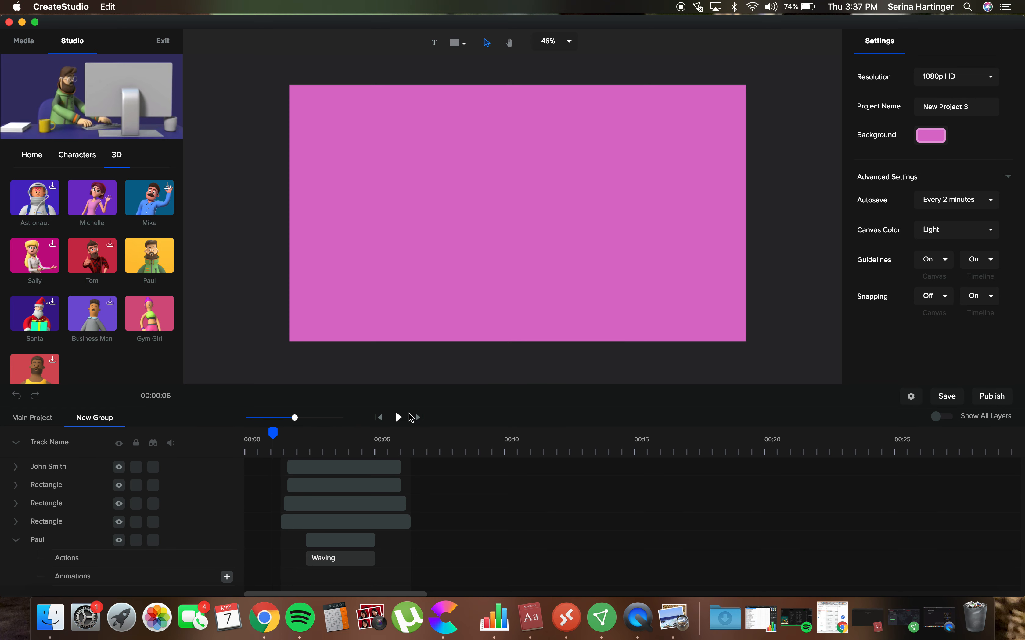
{"action": "left_click", "coordinate": [399, 418]}
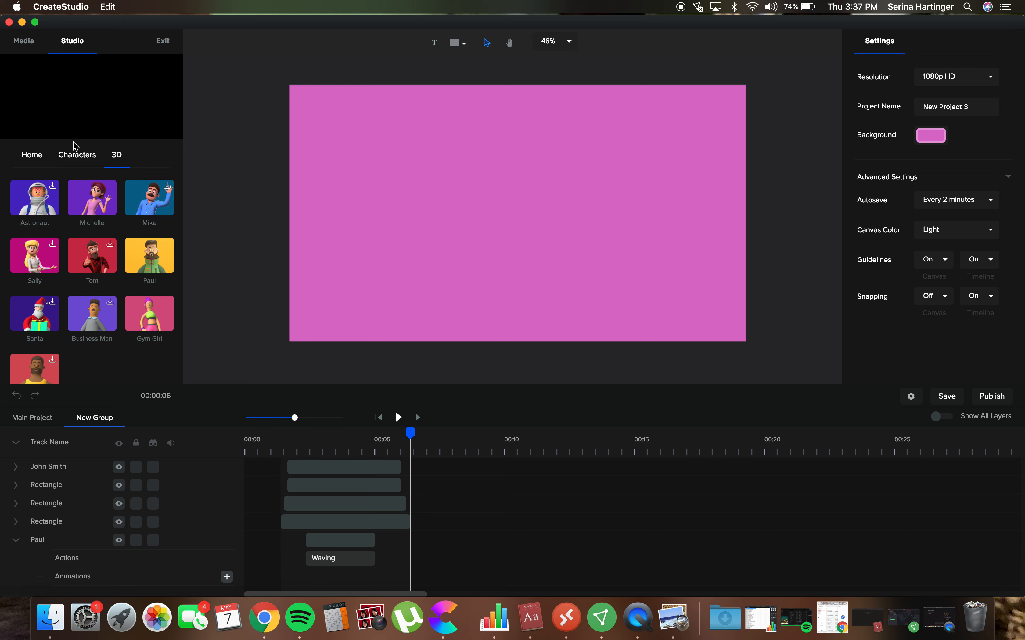
Return the Studio library to the character styles and delete the Paul track from the timeline
{"action": "left_click", "coordinate": [76, 155]}
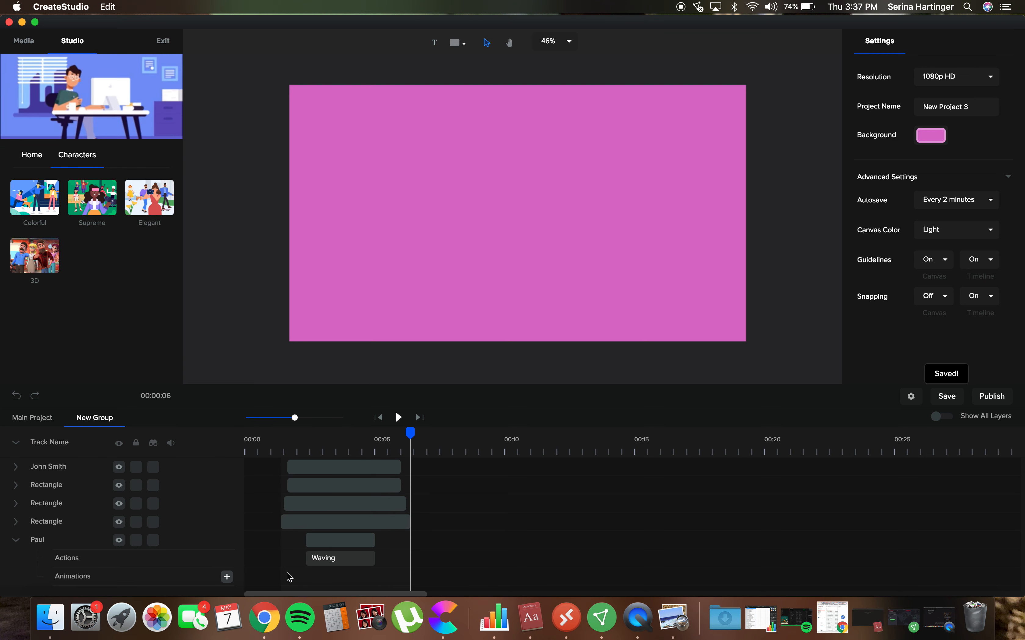
{"action": "right_click", "coordinate": [339, 541]}
{"action": "left_click", "coordinate": [370, 495]}
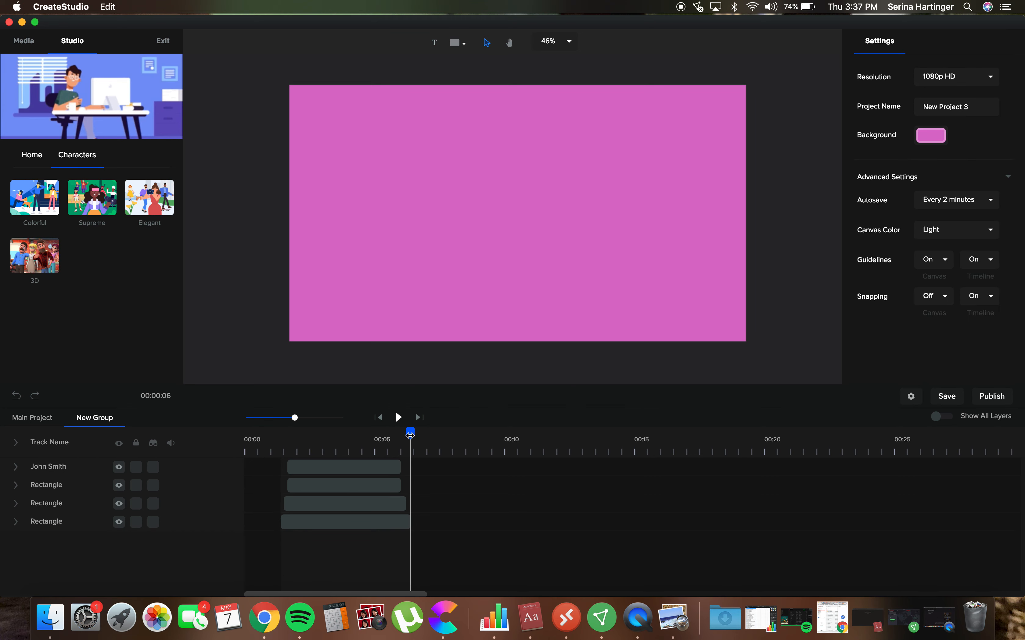
Replay the lower third from its start and download the Molly character from the Elegant characters
{"action": "left_click_drag", "start_coordinate": [410, 435], "coordinate": [281, 446]}
{"action": "left_click", "coordinate": [399, 417]}
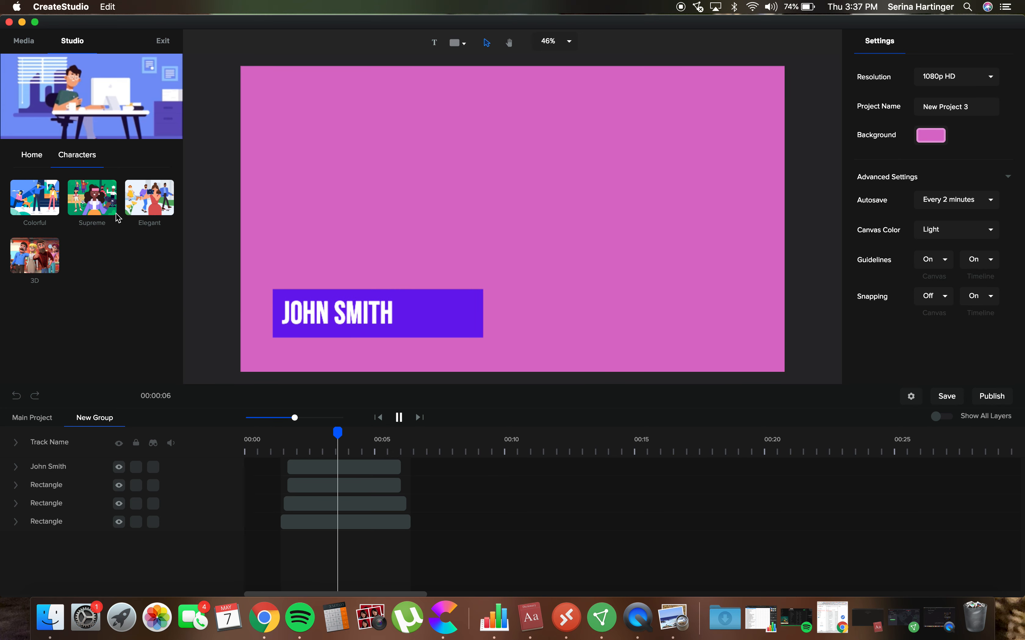
{"action": "left_click", "coordinate": [149, 197]}
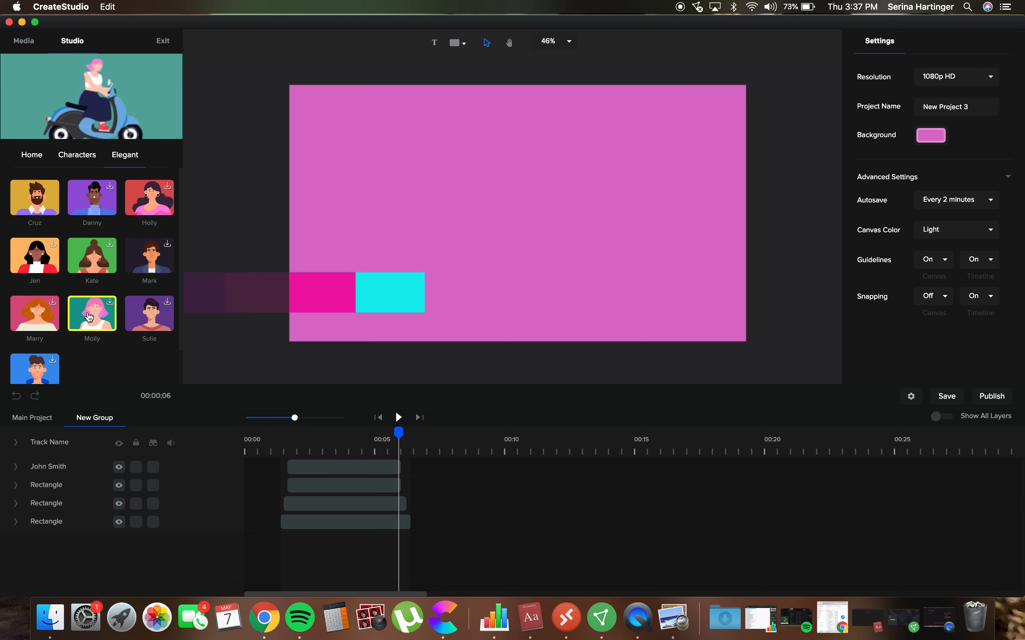
{"action": "left_click", "coordinate": [111, 302]}
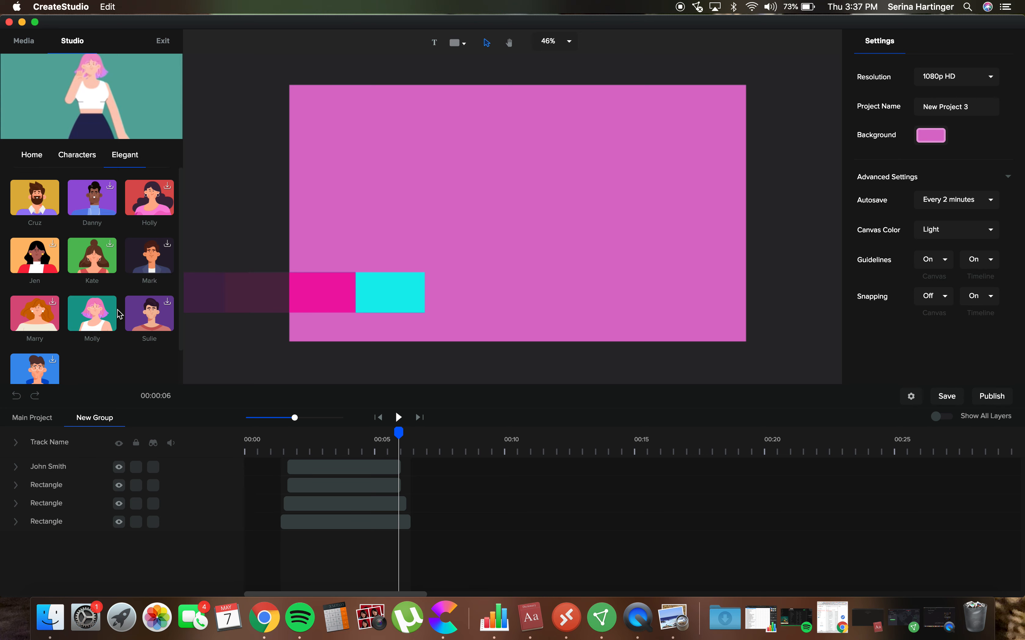
Add the Molly character to the canvas and change the project background to dark blue #44426E
{"action": "left_click_drag", "start_coordinate": [106, 331], "coordinate": [412, 275]}
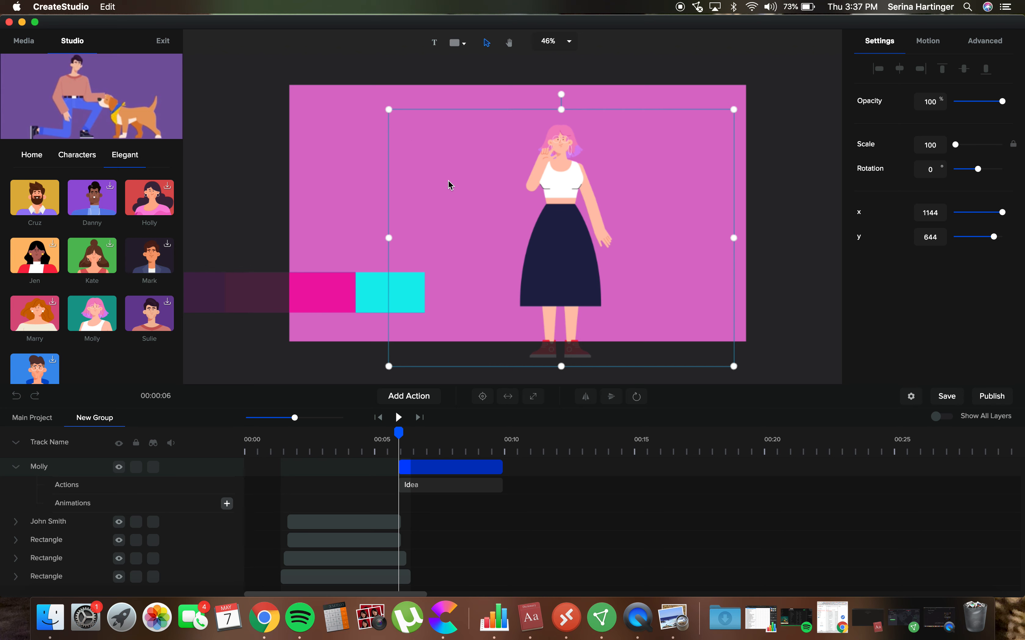
{"action": "left_click", "coordinate": [332, 130]}
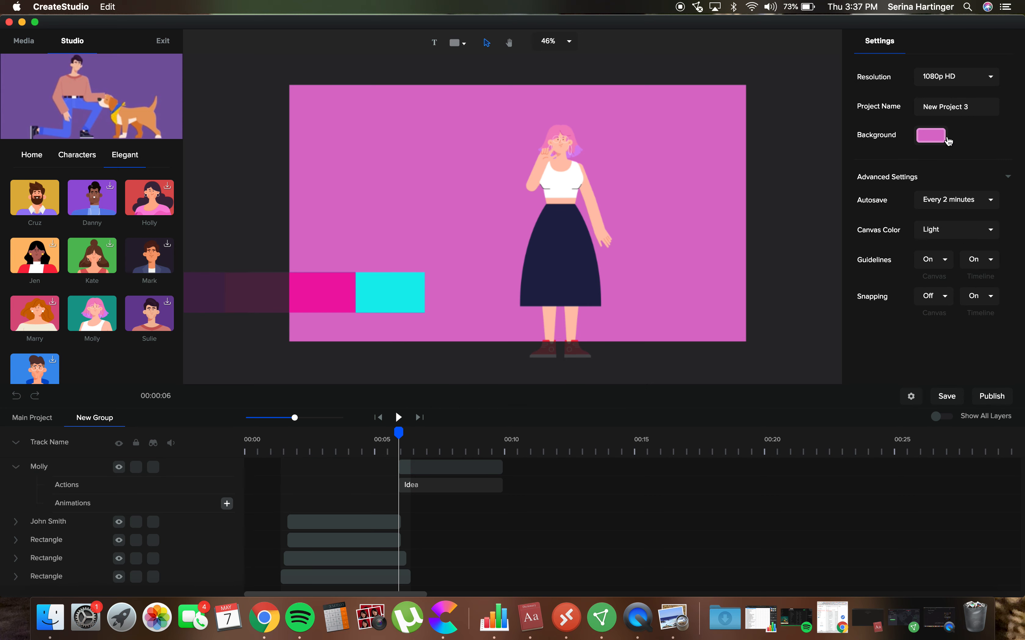
{"action": "left_click", "coordinate": [931, 135]}
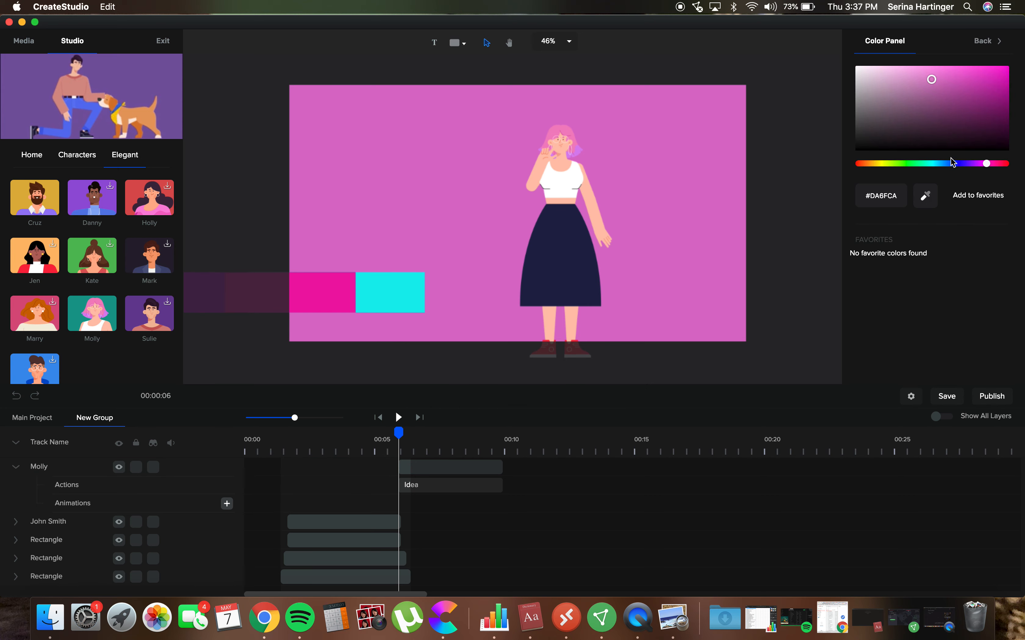
{"action": "mouse_move", "coordinate": [953, 162]}
{"action": "left_mouse_down"}
{"action": "mouse_move", "coordinate": [940, 164]}
{"action": "mouse_move", "coordinate": [970, 165]}
{"action": "mouse_move", "coordinate": [851, 167]}
{"action": "mouse_move", "coordinate": [959, 165]}
{"action": "left_mouse_up"}
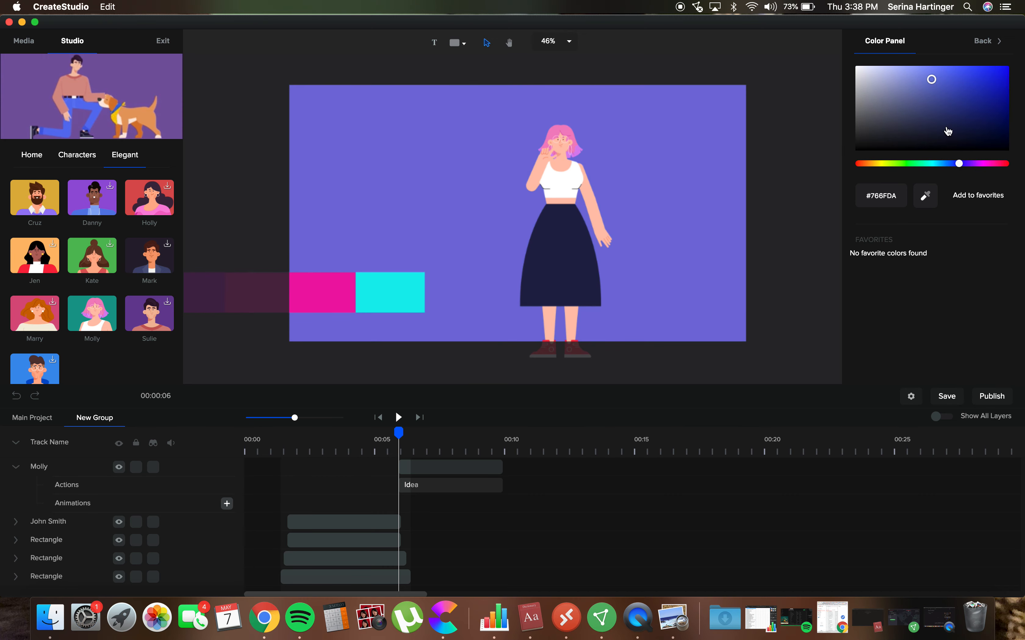
{"action": "left_click_drag", "start_coordinate": [931, 80], "coordinate": [918, 119]}
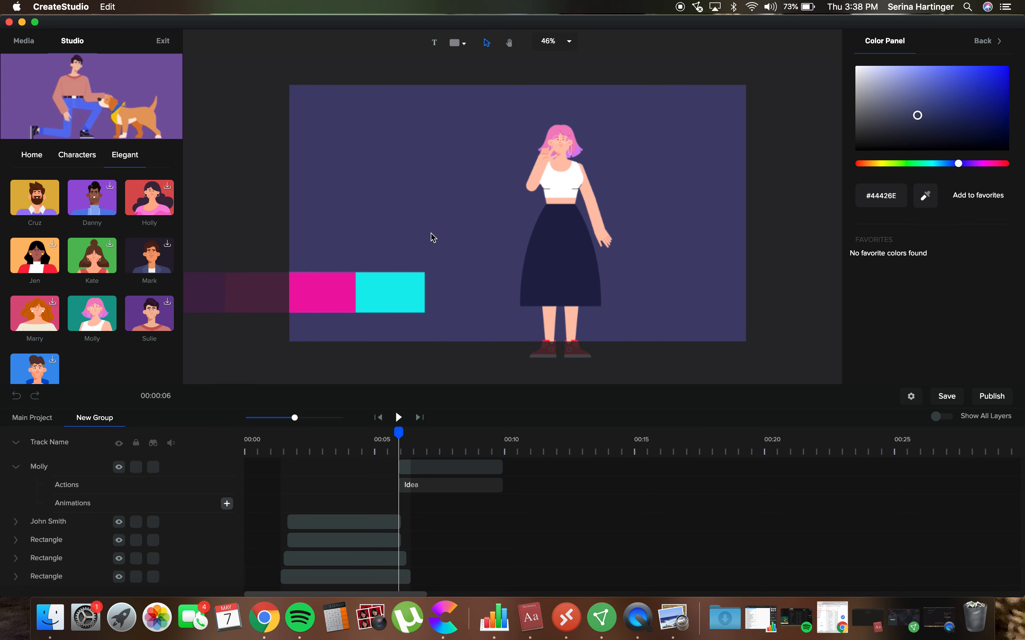
Play the animation from before the lower third starts to check it against the background and character
{"action": "left_click_drag", "start_coordinate": [400, 440], "coordinate": [273, 452]}
{"action": "left_click", "coordinate": [396, 418]}
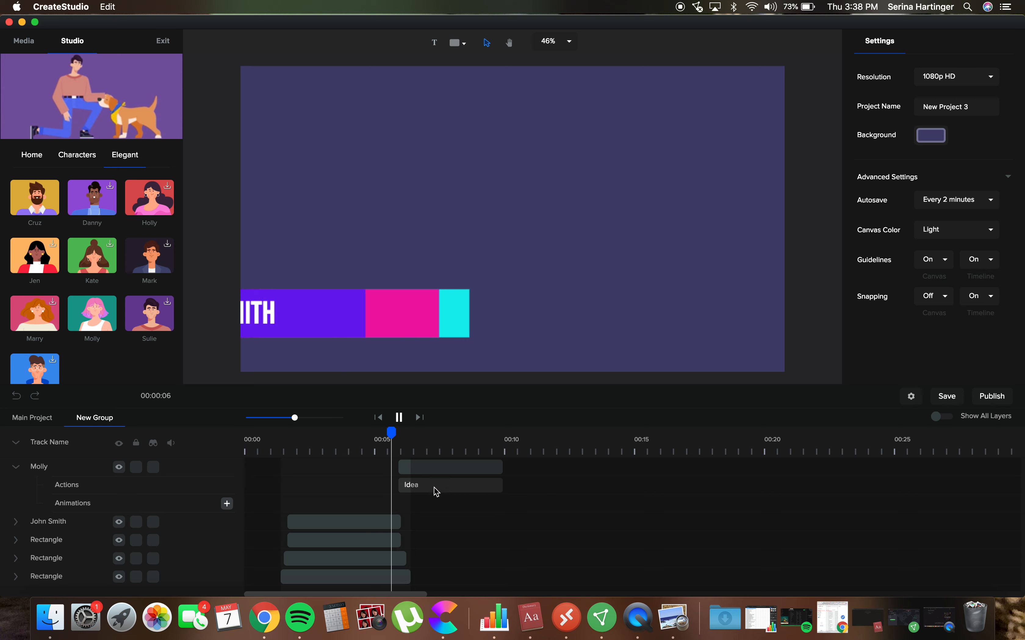
{"action": "left_click", "coordinate": [403, 486]}
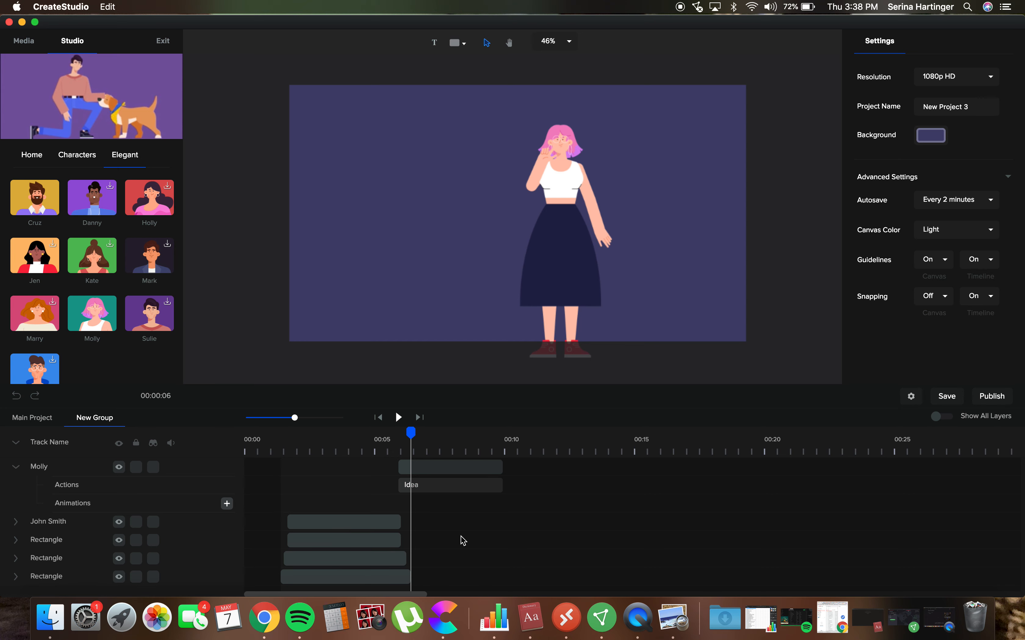
Align the start of Molly's clip with the title text clip and move her track beneath the lower-third layers
{"action": "left_click_drag", "start_coordinate": [450, 473], "coordinate": [335, 474]}
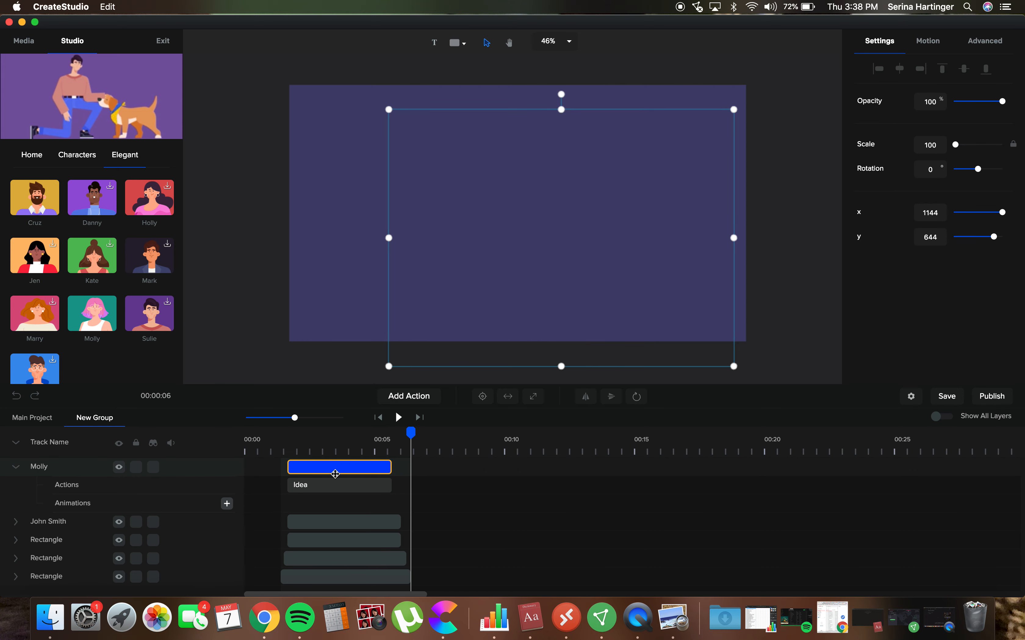
{"action": "left_click_drag", "start_coordinate": [411, 435], "coordinate": [273, 441]}
{"action": "left_click", "coordinate": [398, 418]}
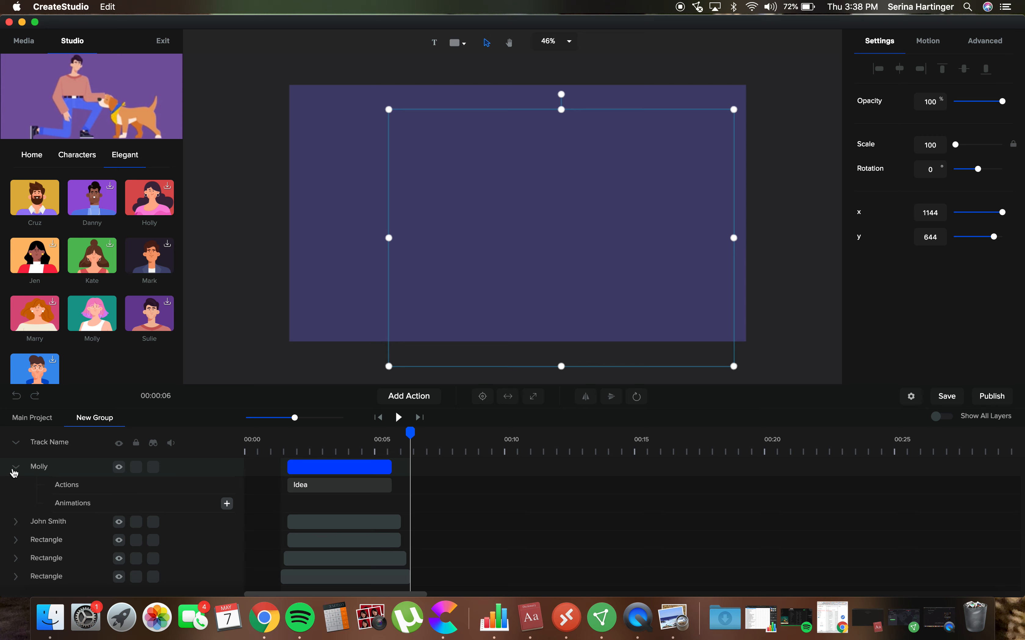
{"action": "left_click_drag", "start_coordinate": [14, 473], "coordinate": [5, 559]}
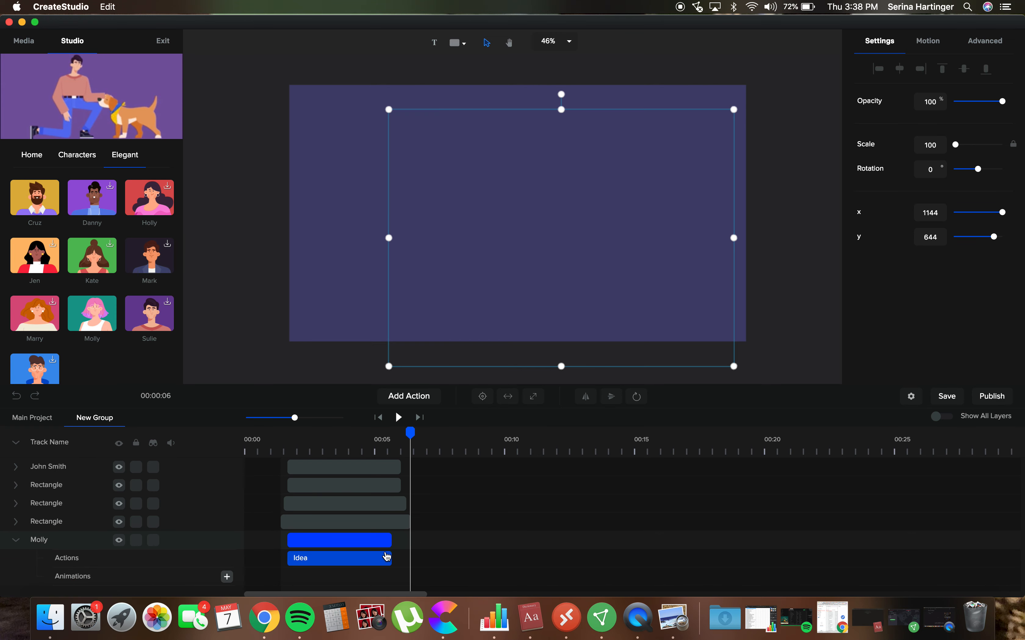
Place the playhead within Molly's clip at about 4 seconds and select her Idea action
{"action": "left_click", "coordinate": [347, 561]}
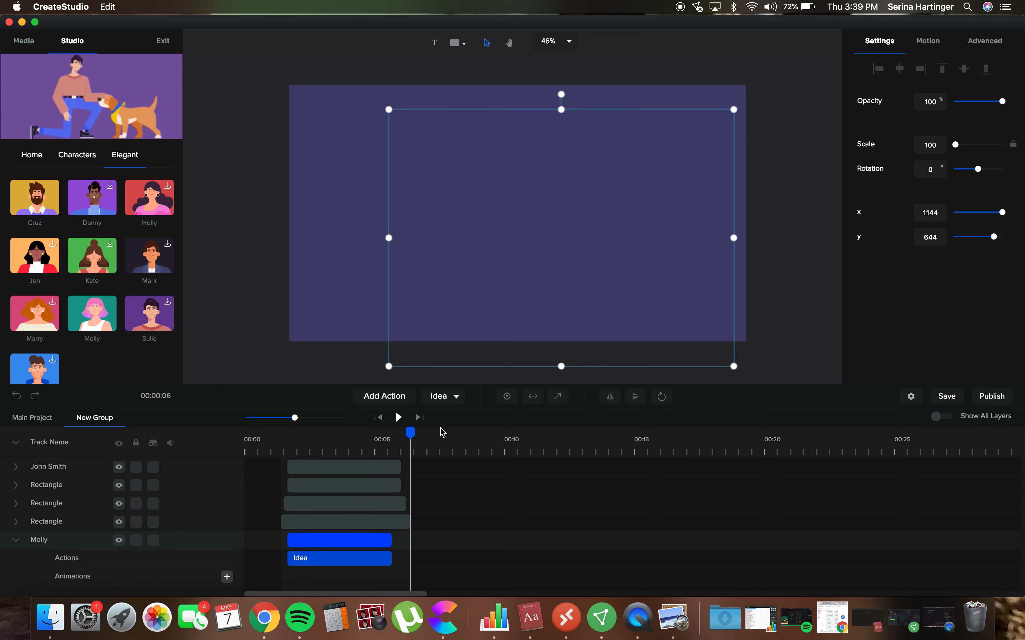
{"action": "left_click_drag", "start_coordinate": [411, 435], "coordinate": [358, 456]}
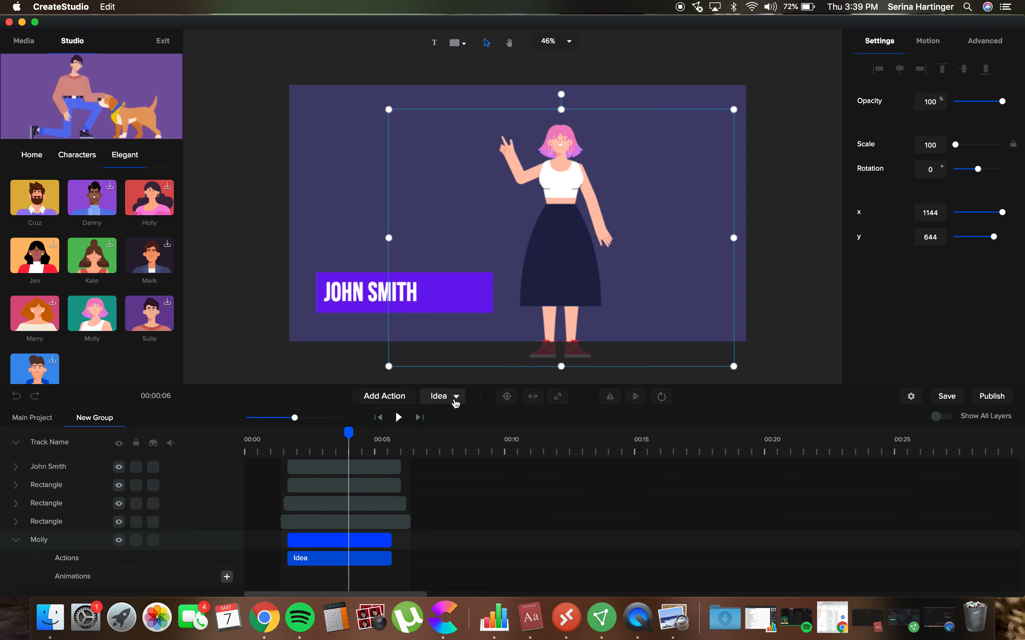
{"action": "left_click", "coordinate": [357, 563]}
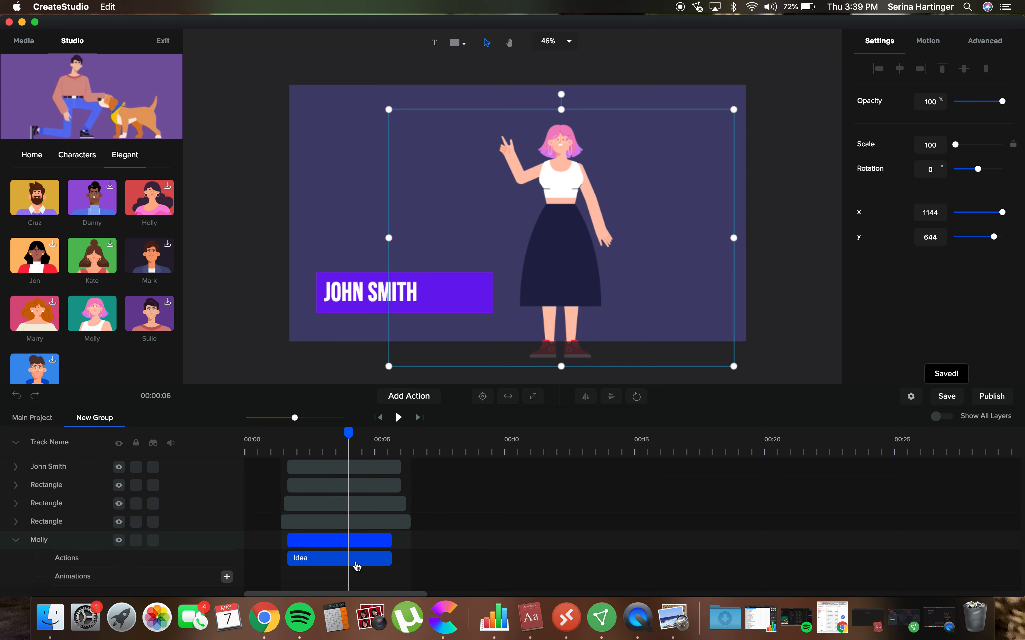
{"action": "left_click", "coordinate": [366, 558]}
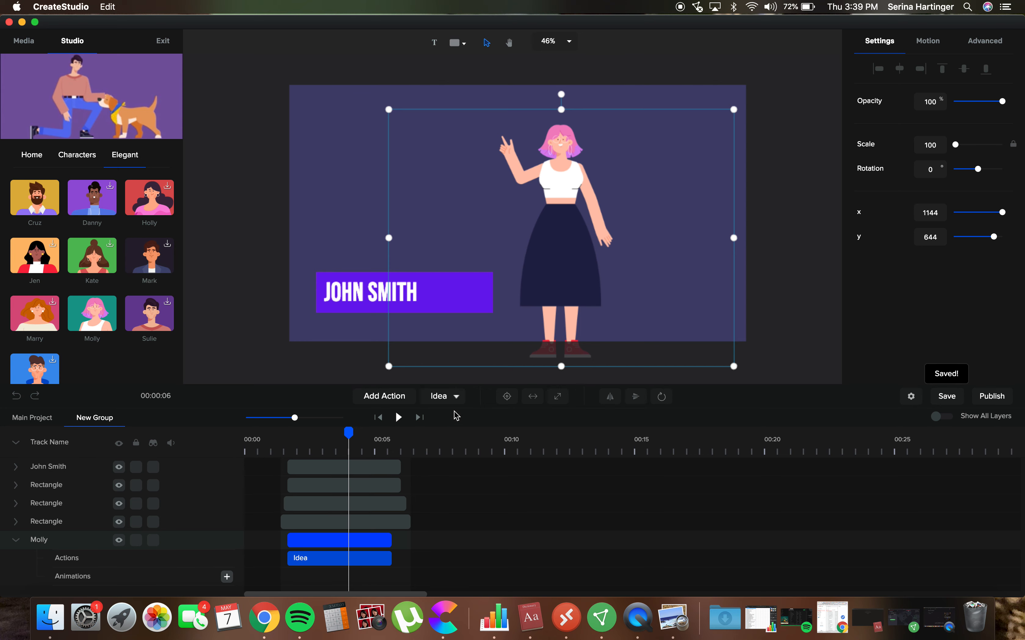
Try the Listening Music and Riding On Scooter actions on Molly
{"action": "left_click", "coordinate": [454, 403]}
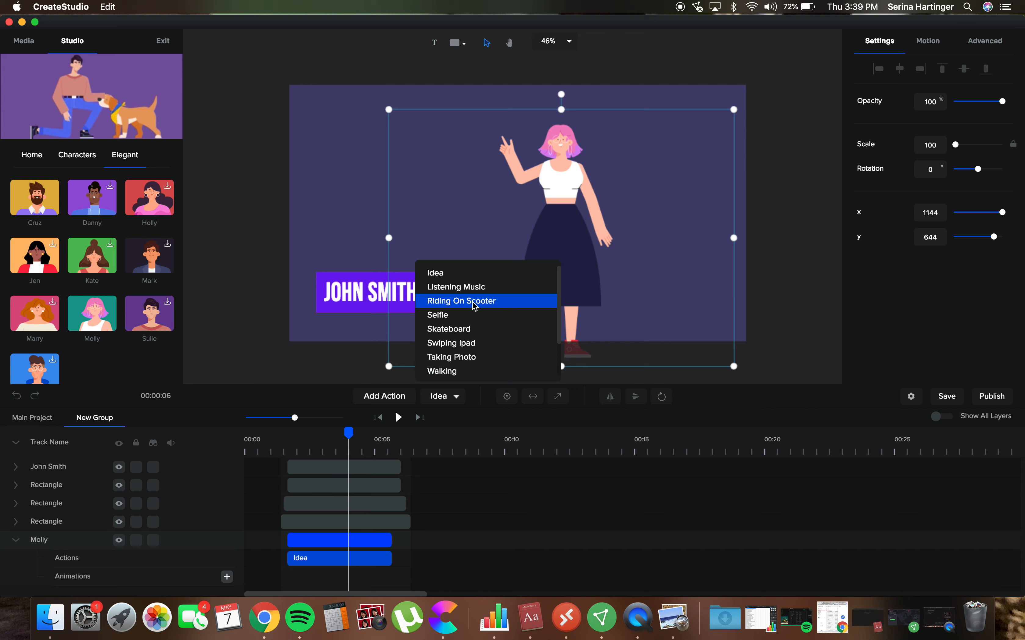
{"action": "left_click", "coordinate": [477, 291]}
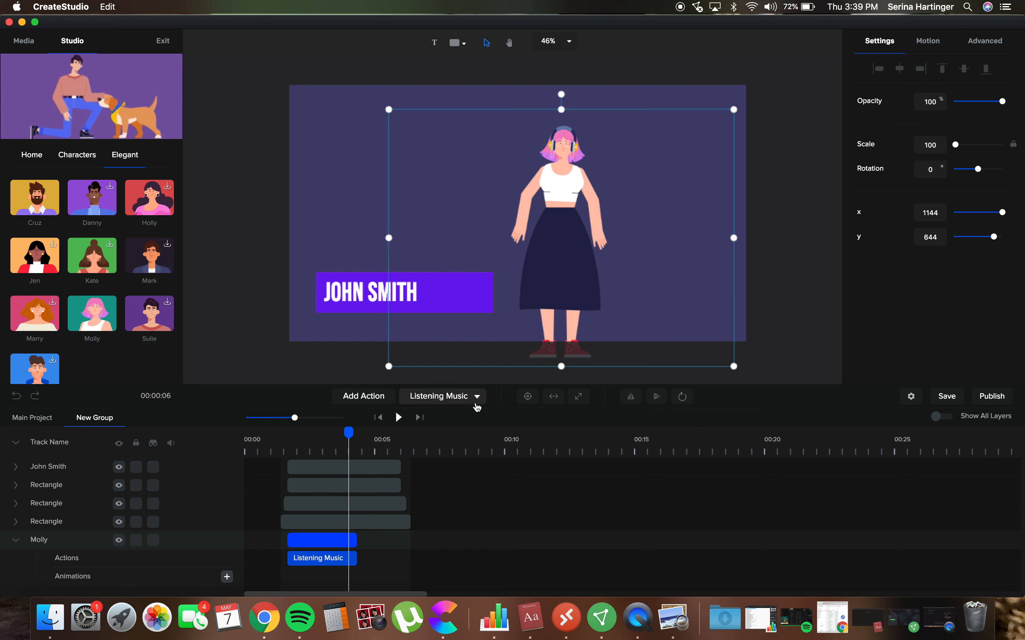
{"action": "left_click", "coordinate": [470, 397]}
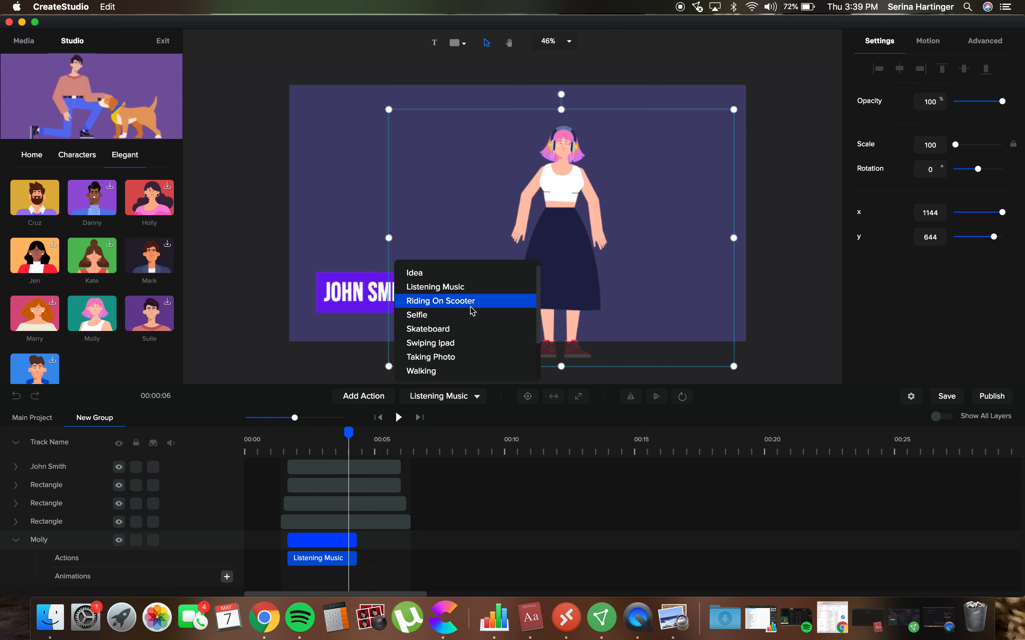
{"action": "left_click", "coordinate": [472, 308]}
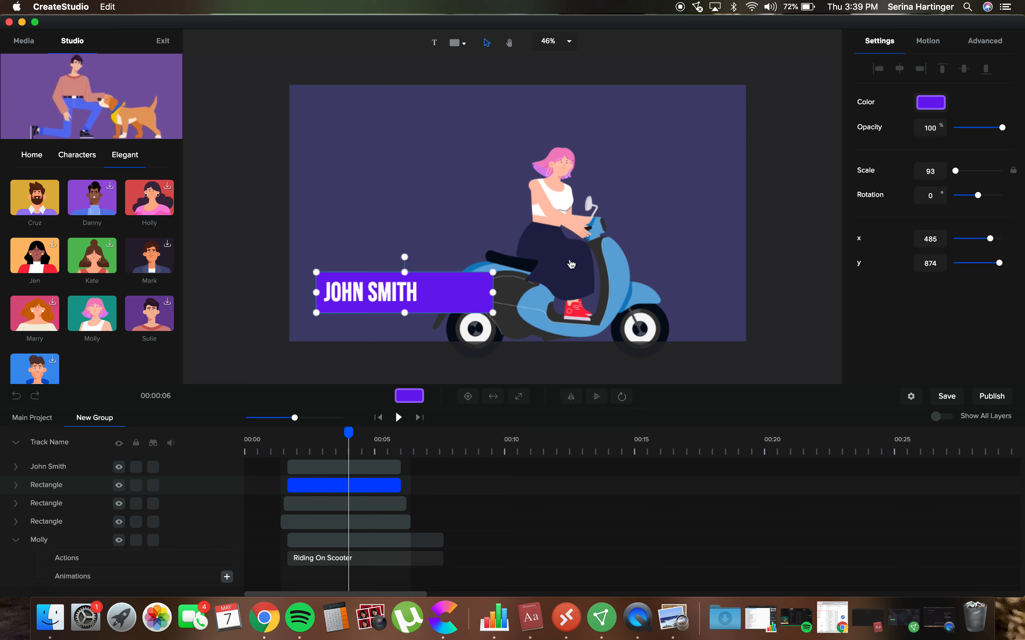
Try the Selfie and Skateboard actions on the Molly character
{"action": "left_click", "coordinate": [581, 281]}
{"action": "left_click", "coordinate": [482, 396]}
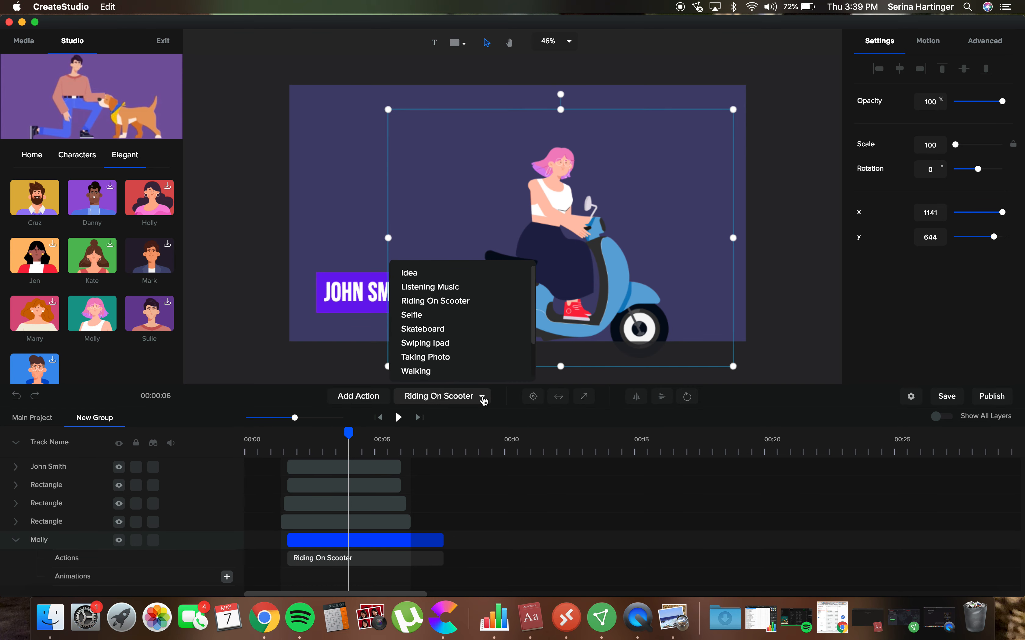
{"action": "left_click", "coordinate": [461, 319]}
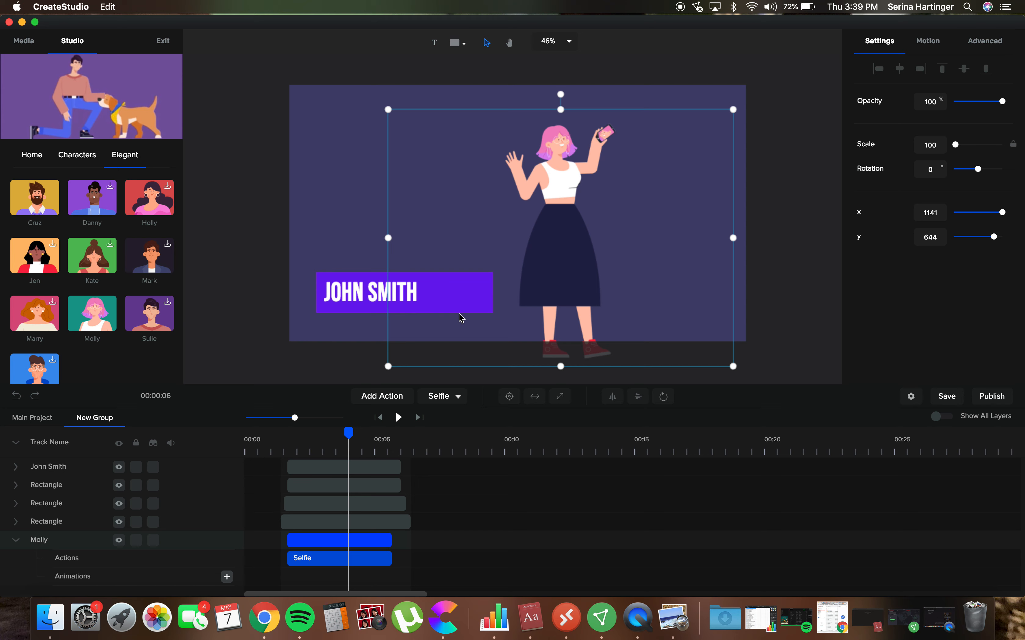
{"action": "left_click", "coordinate": [457, 396]}
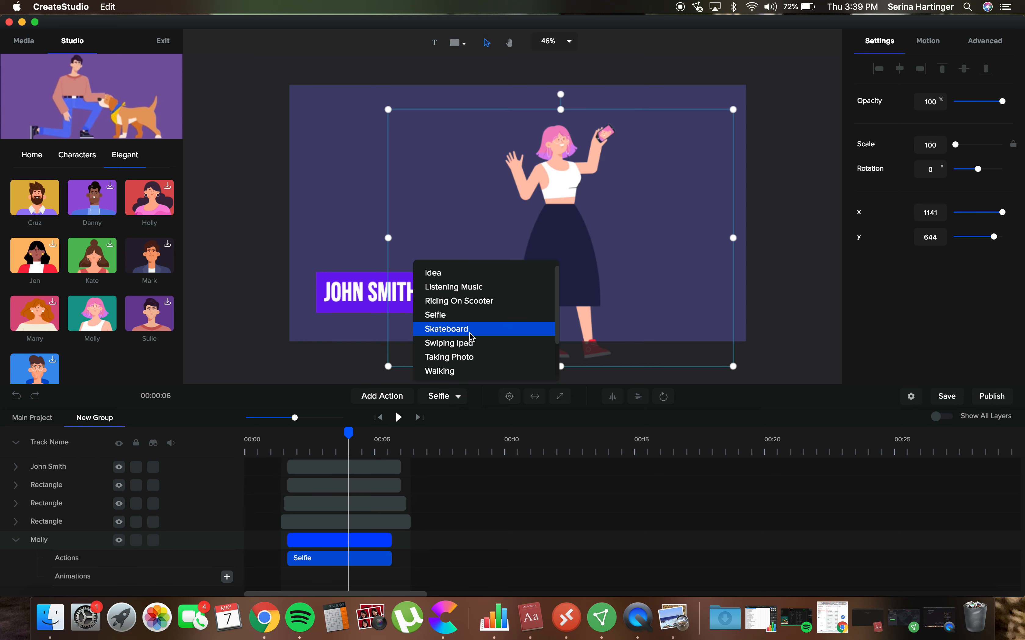
{"action": "left_click", "coordinate": [471, 330]}
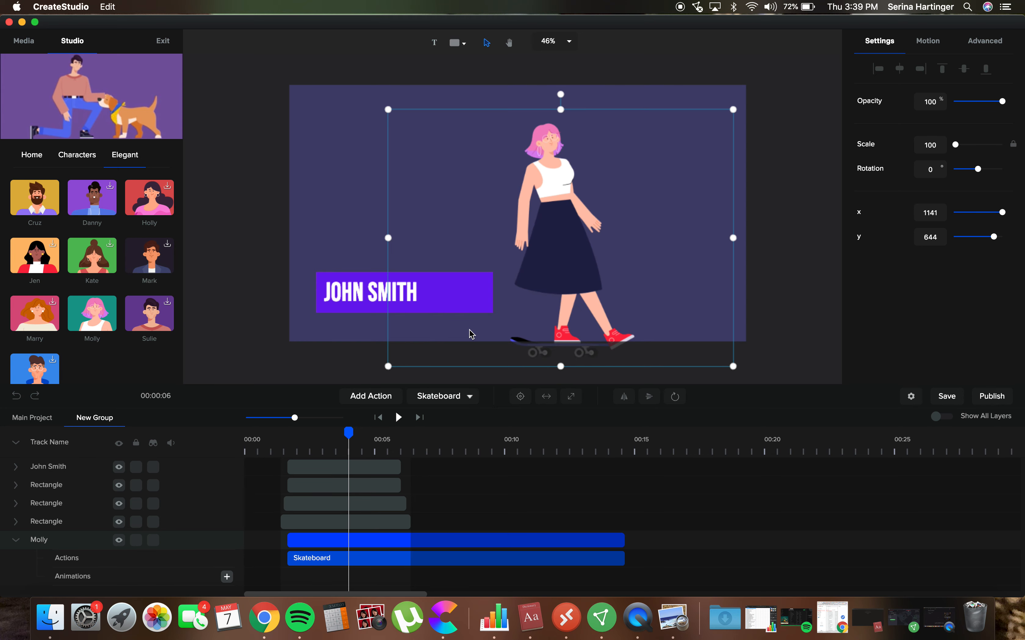
Change Molly's action to Walking With Coffee
{"action": "left_click", "coordinate": [457, 396]}
{"action": "scroll", "coordinate": [473, 349], "scroll_direction": "down", "scroll_amount": 3}
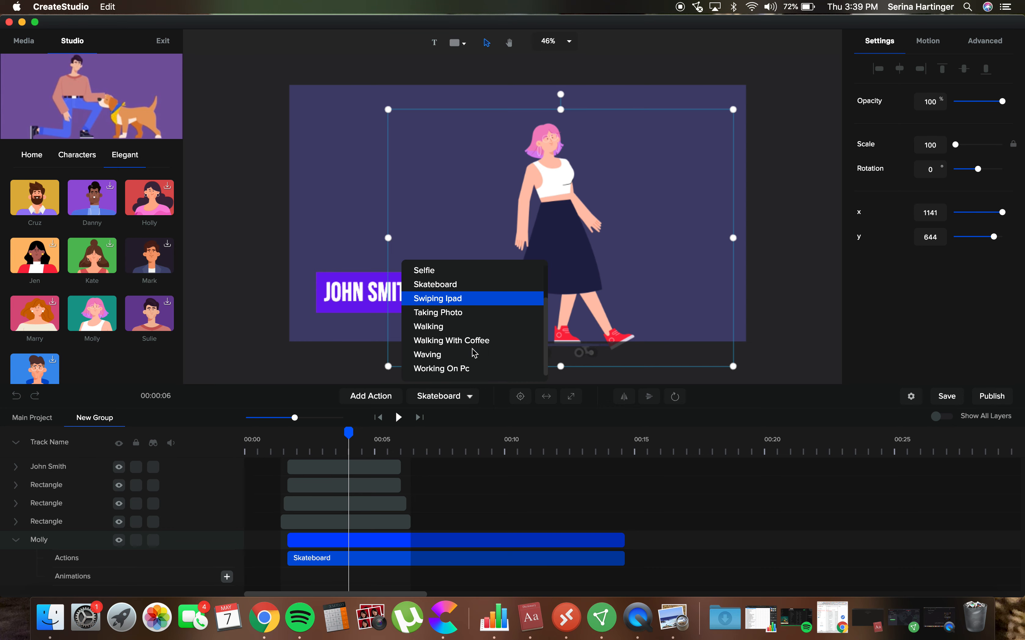
{"action": "left_click", "coordinate": [478, 345]}
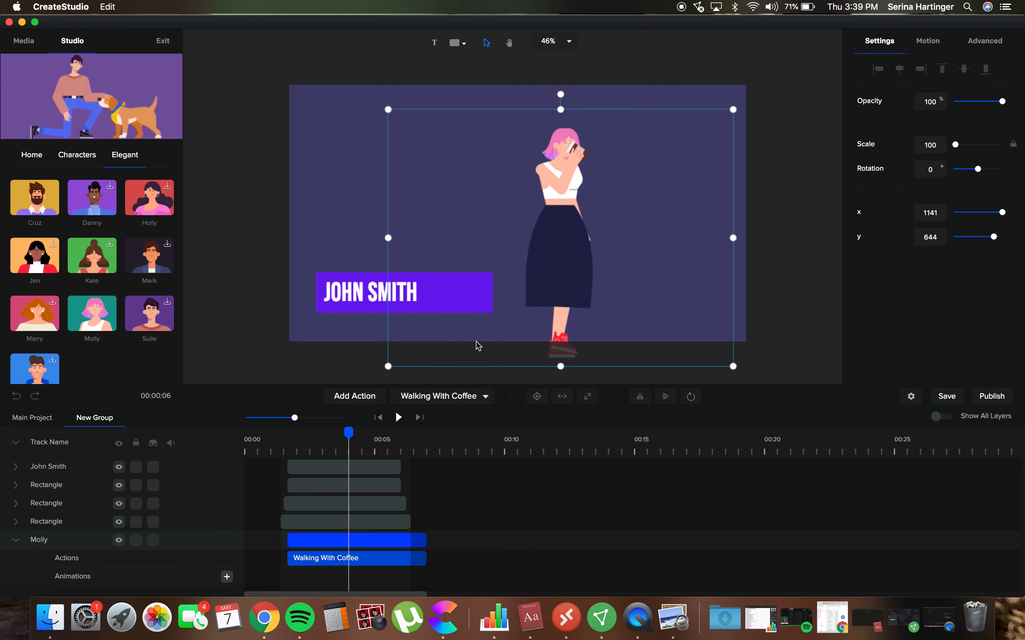
Enlarge Molly to a scale of 171, positioned at x 960, y 928, and play the animation from the lower third's start
{"action": "left_click", "coordinate": [393, 110]}
{"action": "left_click", "coordinate": [397, 112]}
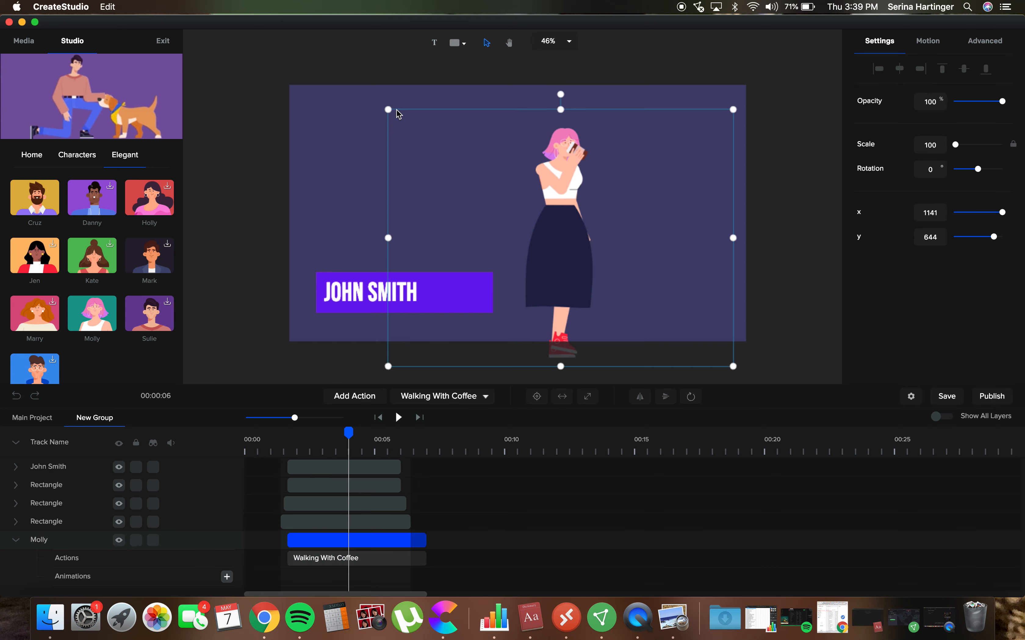
{"action": "left_click_drag", "start_coordinate": [387, 105], "coordinate": [87, 59]}
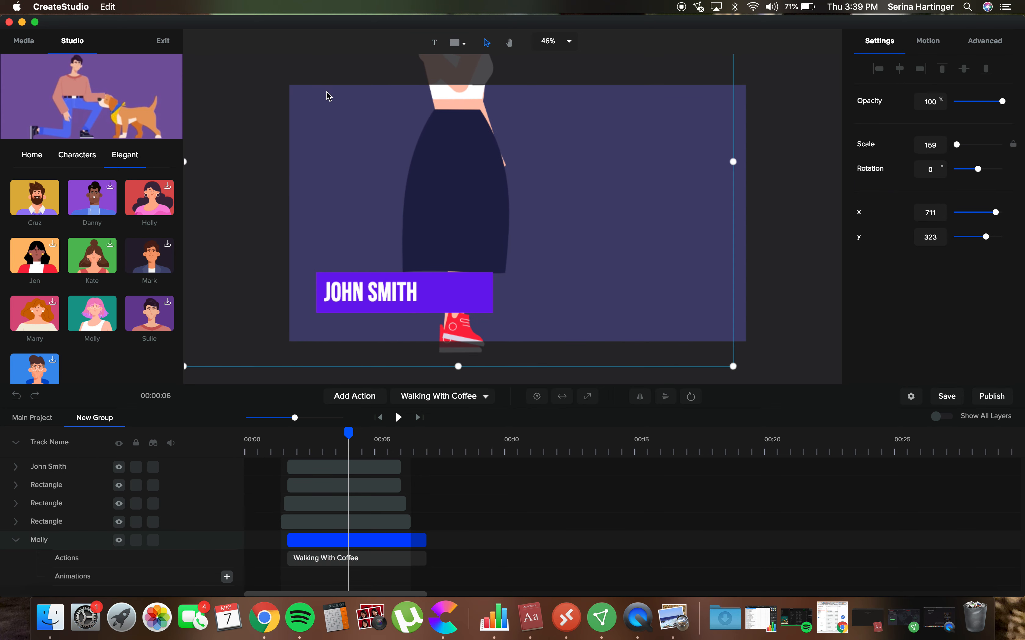
{"action": "left_click_drag", "start_coordinate": [495, 173], "coordinate": [546, 289]}
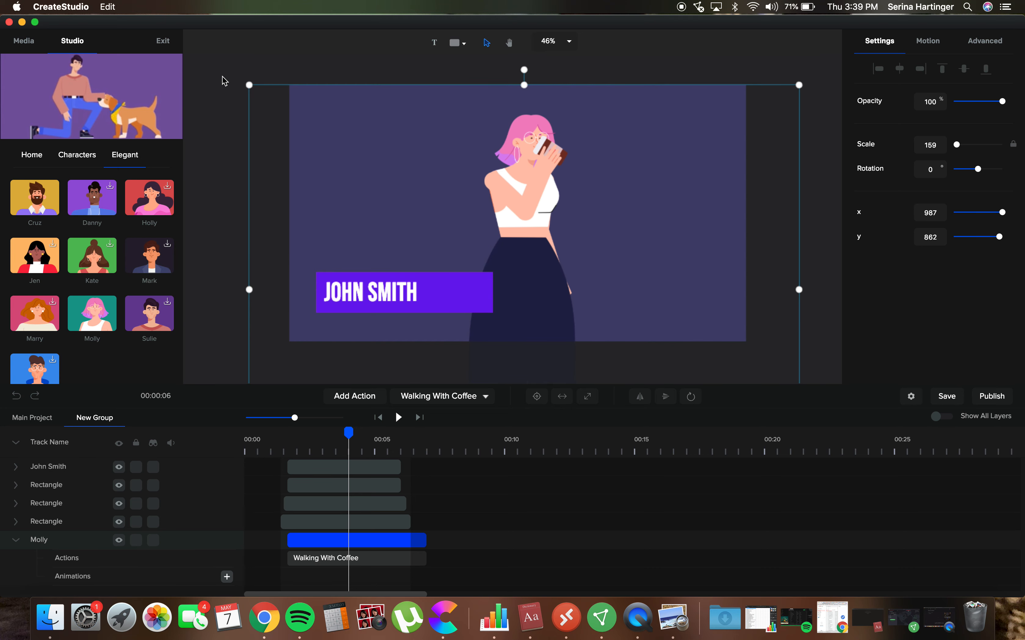
{"action": "left_click_drag", "start_coordinate": [248, 83], "coordinate": [185, 85]}
{"action": "left_click_drag", "start_coordinate": [515, 172], "coordinate": [530, 199]}
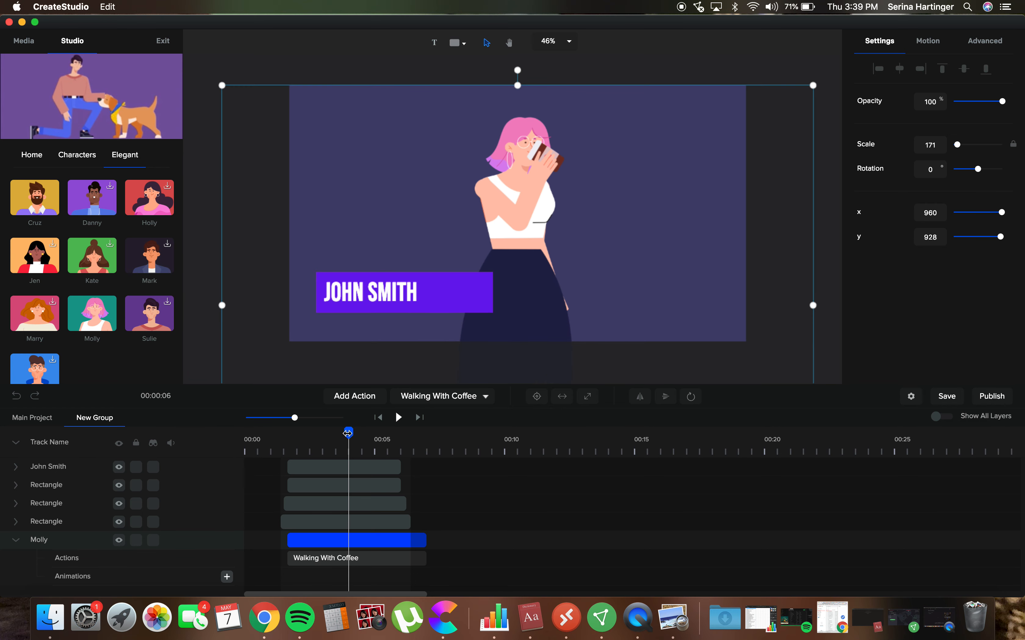
{"action": "left_click_drag", "start_coordinate": [348, 433], "coordinate": [282, 433]}
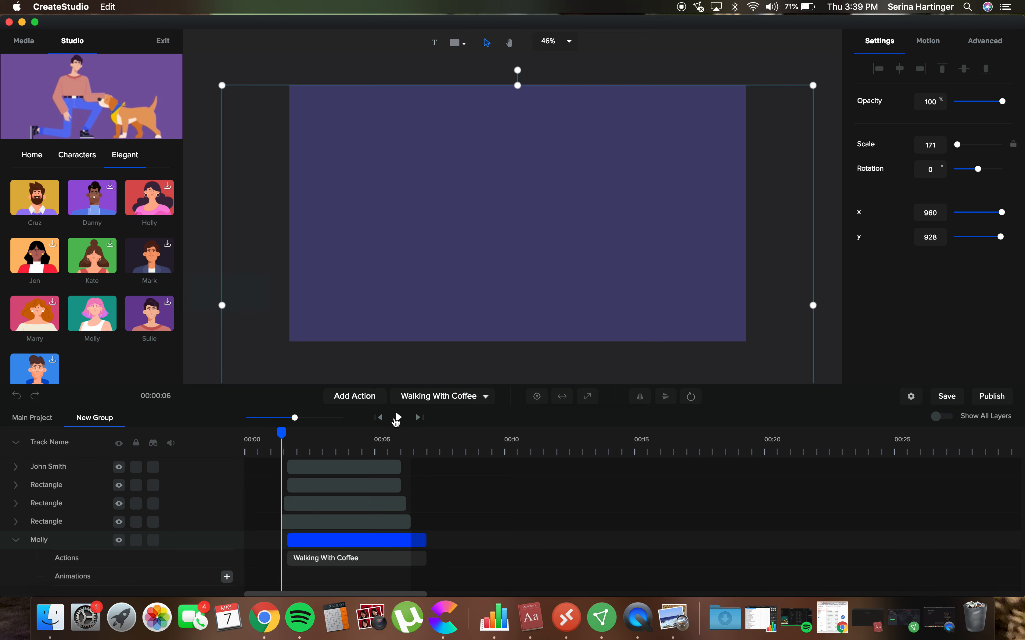
{"action": "left_click", "coordinate": [398, 418]}
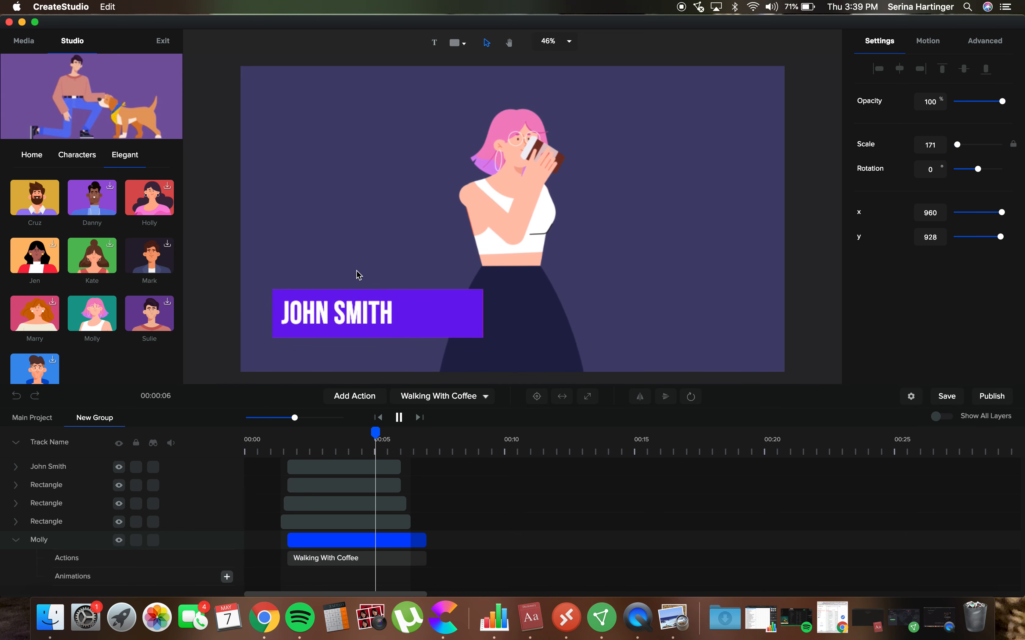
Rename the title text track as "Pink Hair Dont Care" and replay the animation from before the clips
{"action": "left_click", "coordinate": [54, 463]}
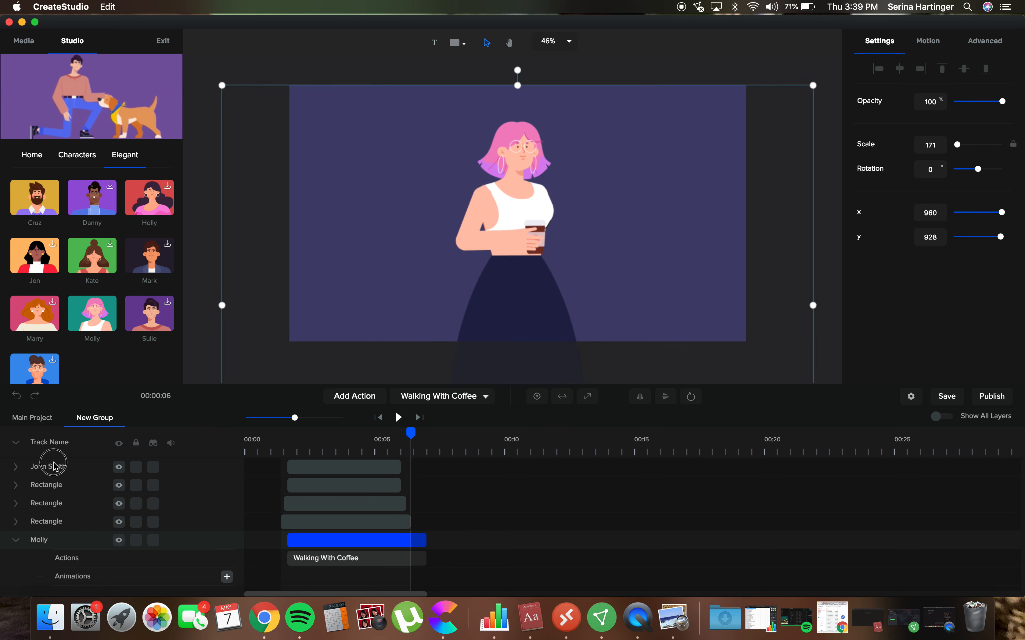
{"action": "double_click", "coordinate": [48, 468]}
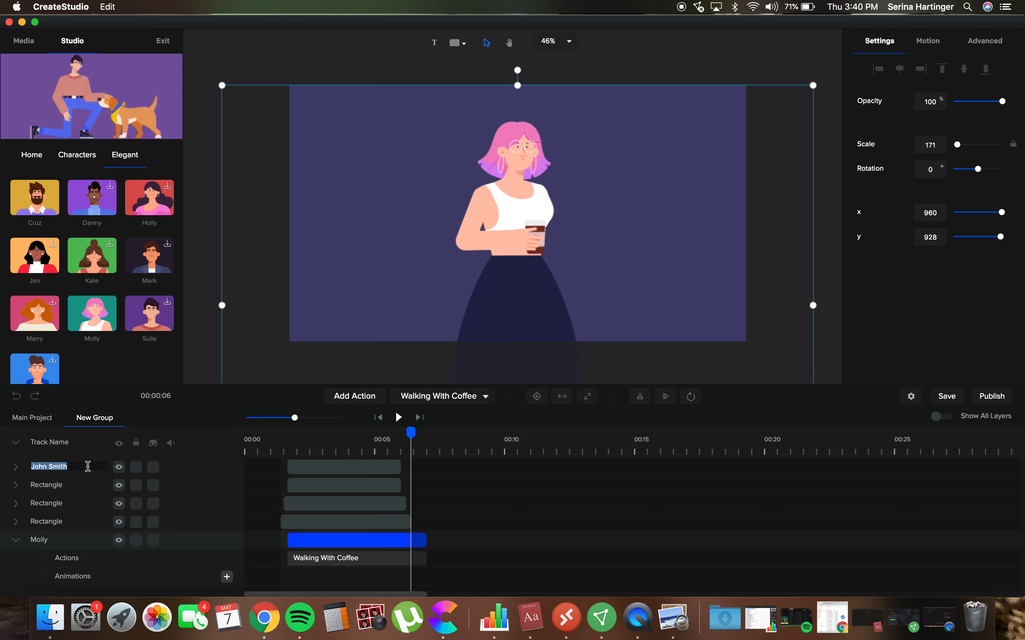
{"action": "type", "text": "Pink Hair Dont Care"}
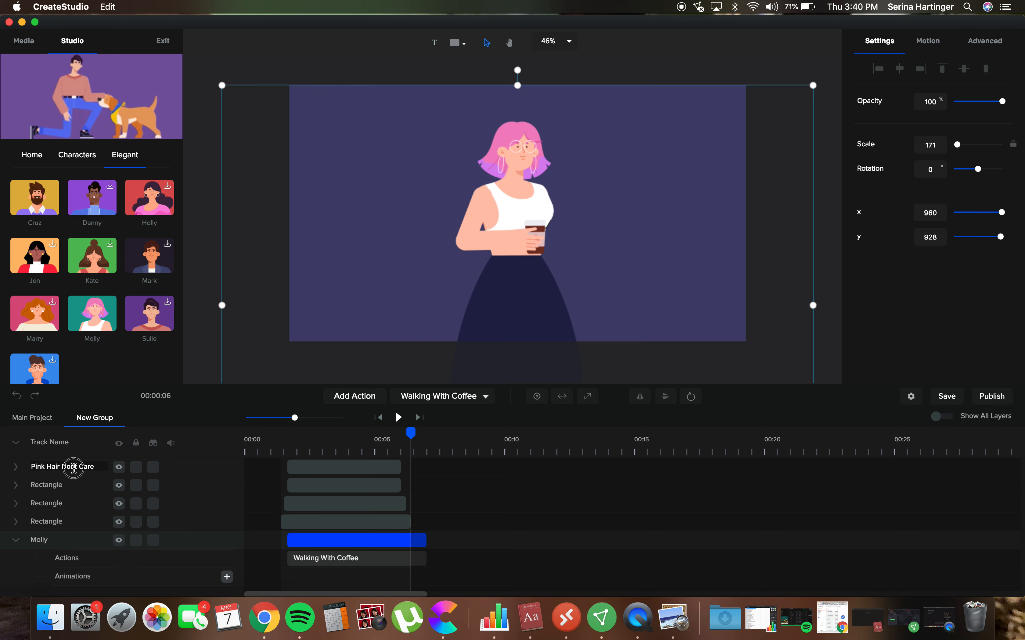
{"action": "key", "text": "Return"}
{"action": "left_click_drag", "start_coordinate": [411, 432], "coordinate": [275, 433]}
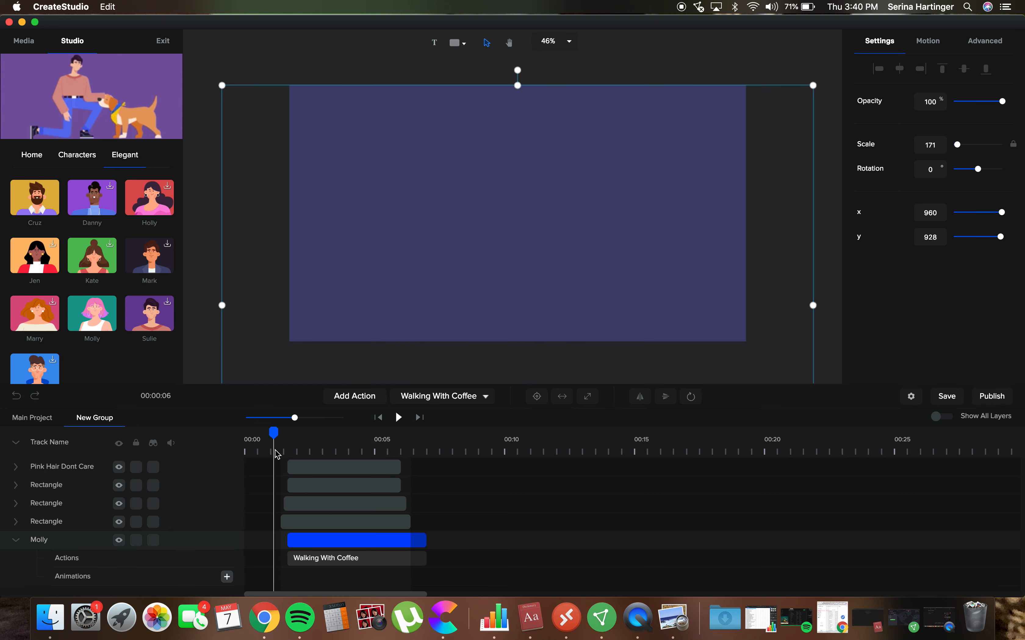
{"action": "left_click", "coordinate": [399, 418]}
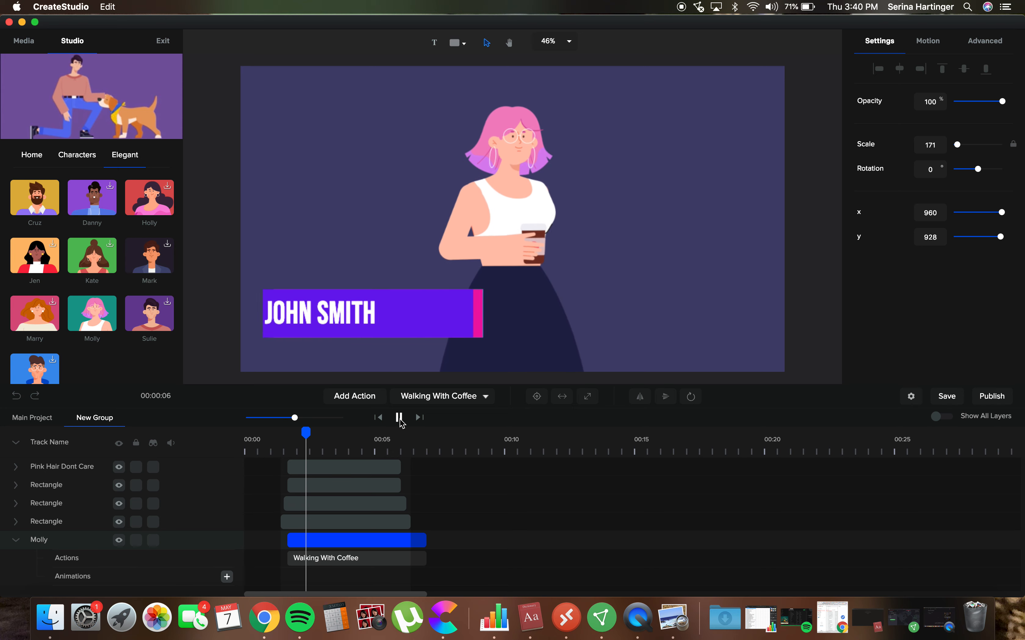
Rename the title text track back to the placeholder person's name
{"action": "left_click", "coordinate": [70, 471]}
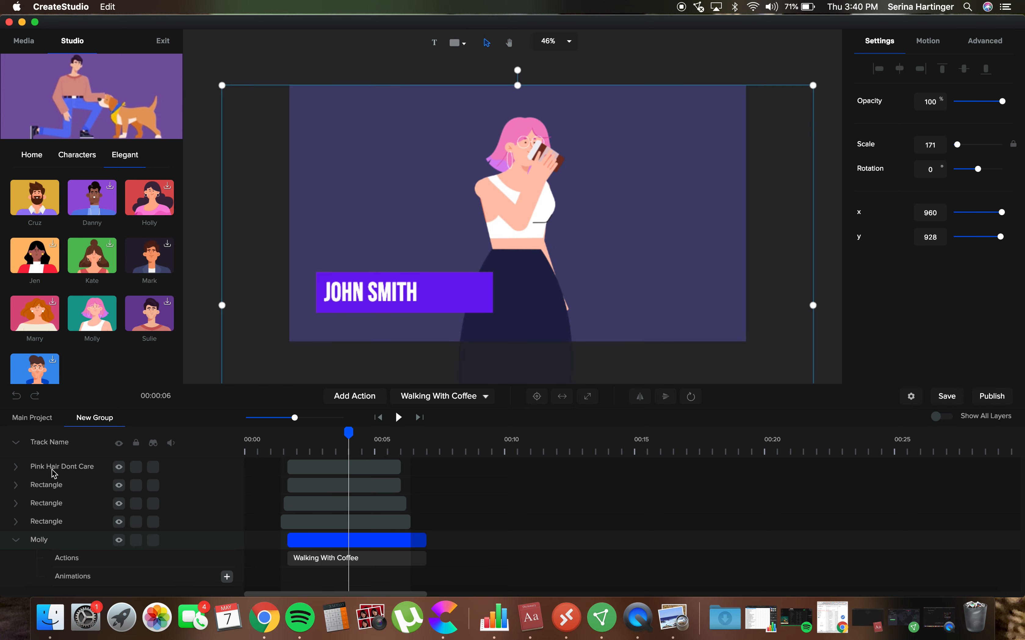
{"action": "double_click", "coordinate": [53, 467]}
{"action": "type", "text": "John Smith"}
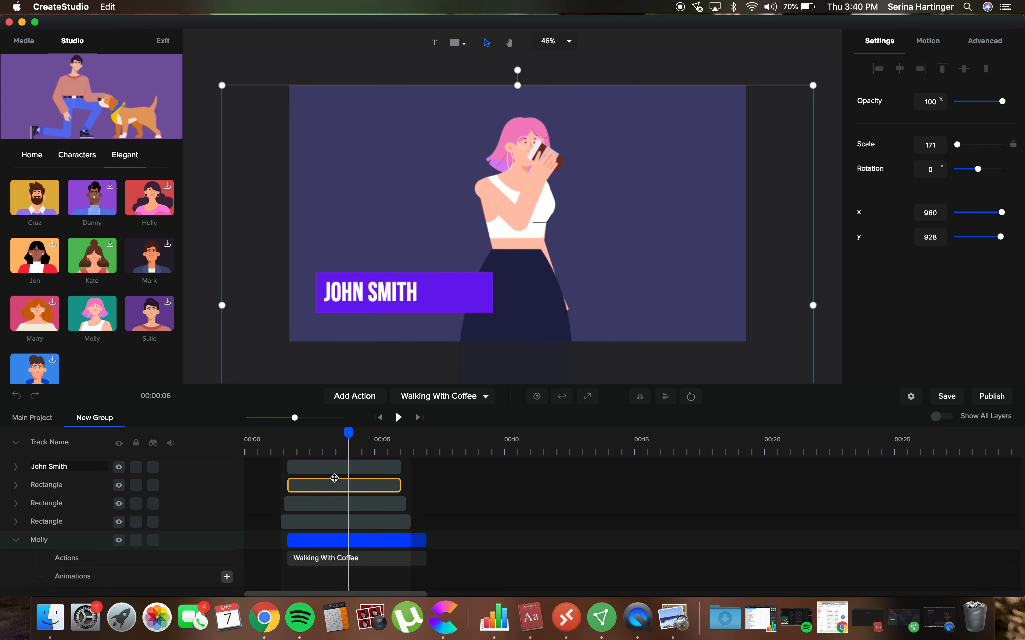
Replace the lower third's title text on the canvas with "Pink Hair Dont Care"
{"action": "left_click", "coordinate": [332, 474]}
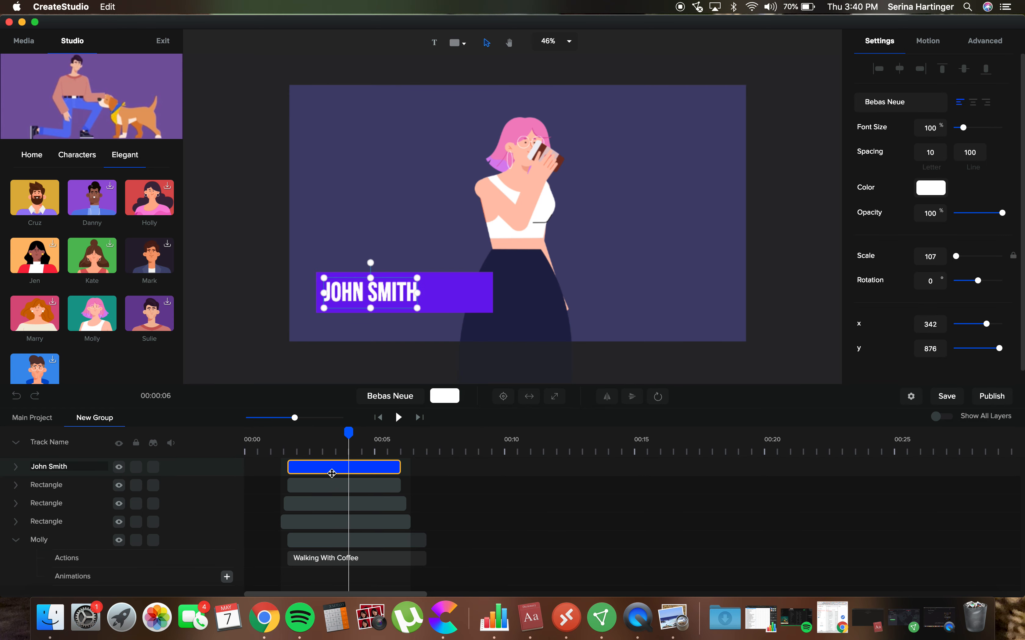
{"action": "left_click", "coordinate": [396, 280]}
{"action": "double_click", "coordinate": [384, 289]}
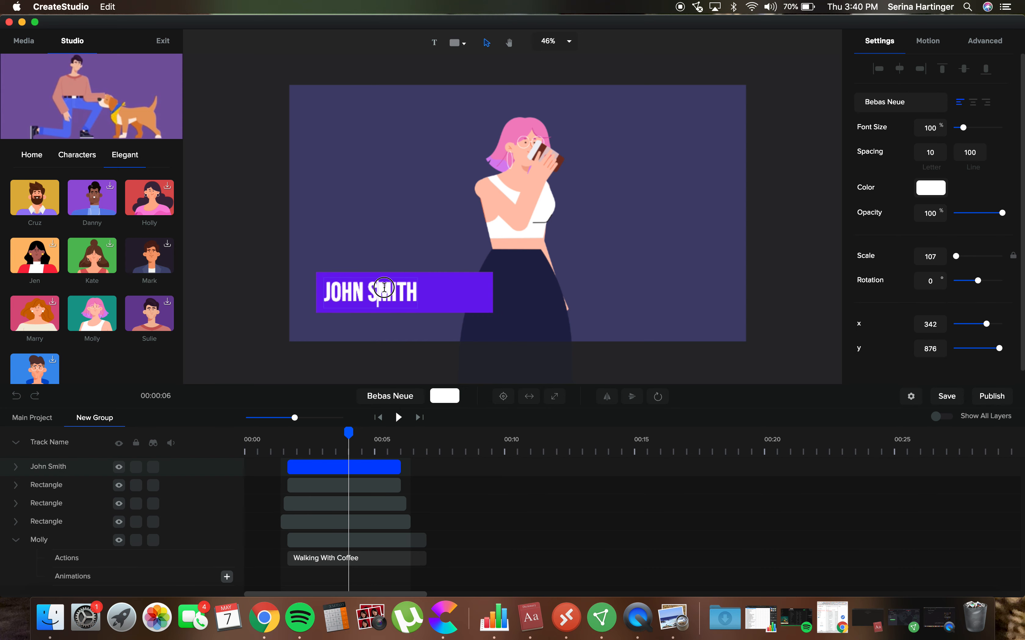
{"action": "triple_click", "coordinate": [382, 288]}
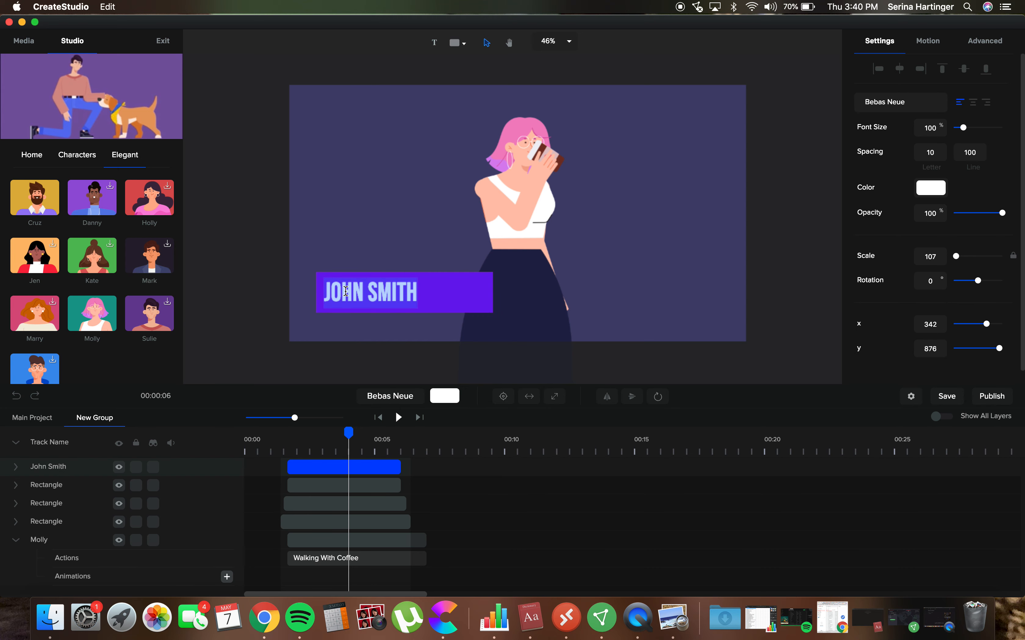
{"action": "type", "text": "Pink Hair"}
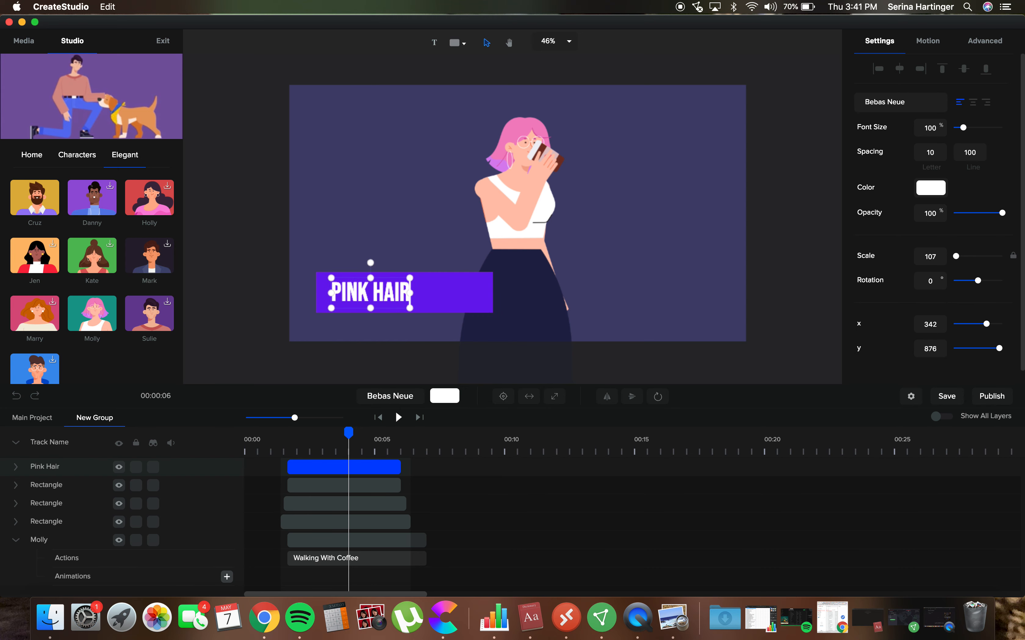
{"action": "type", "text": " Dont Care"}
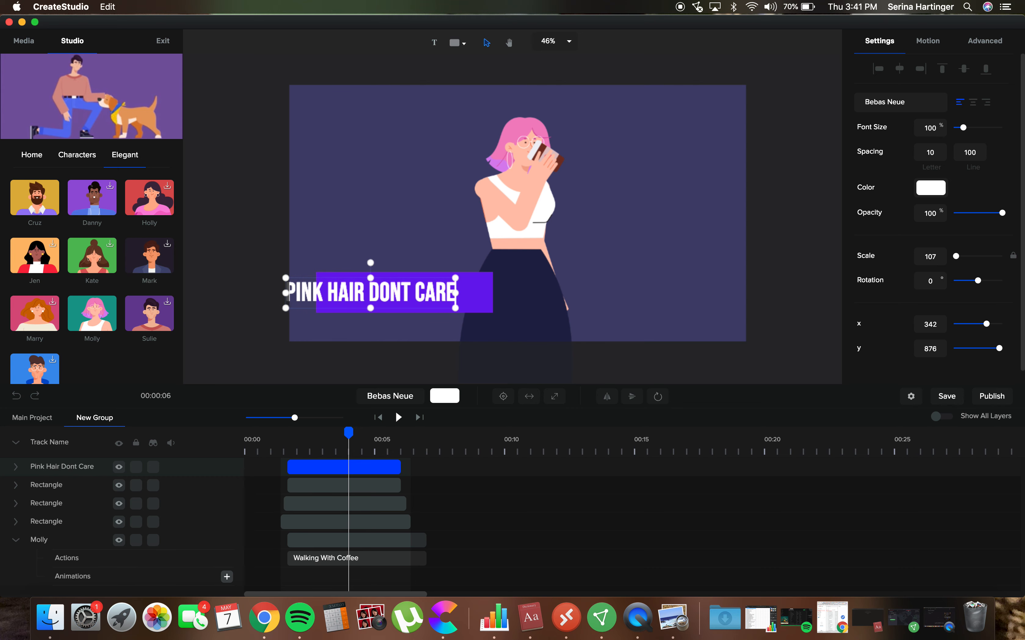
{"action": "mouse_move", "coordinate": [373, 291]}
{"action": "left_mouse_down"}
{"action": "mouse_move", "coordinate": [378, 278]}
{"action": "mouse_move", "coordinate": [362, 278]}
{"action": "left_mouse_up"}
{"action": "left_click", "coordinate": [445, 142]}
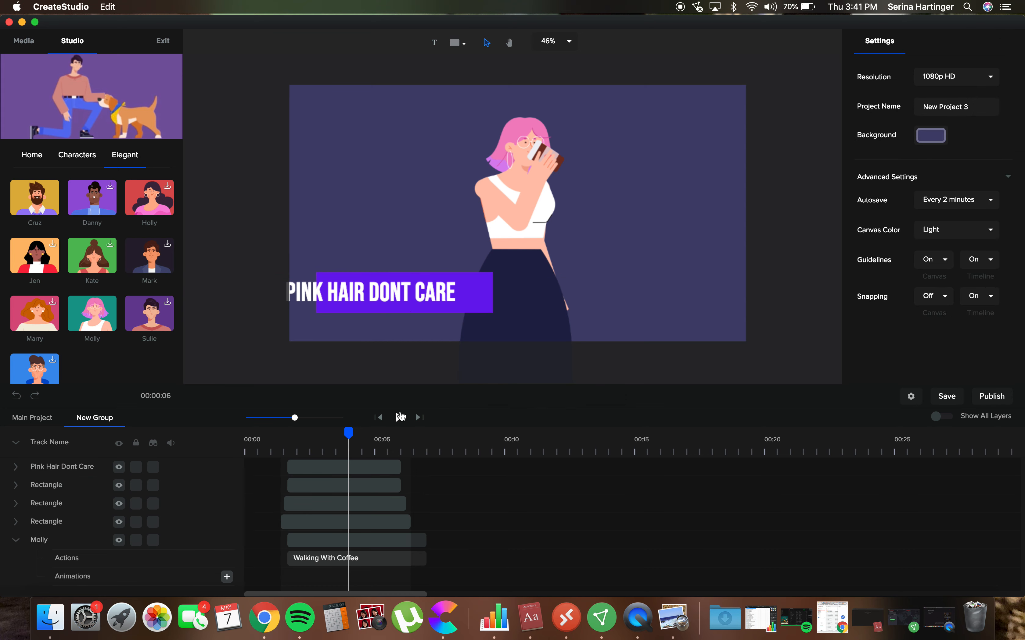
Play the animation from just before the clips to check the new title text
{"action": "left_click_drag", "start_coordinate": [351, 436], "coordinate": [282, 434]}
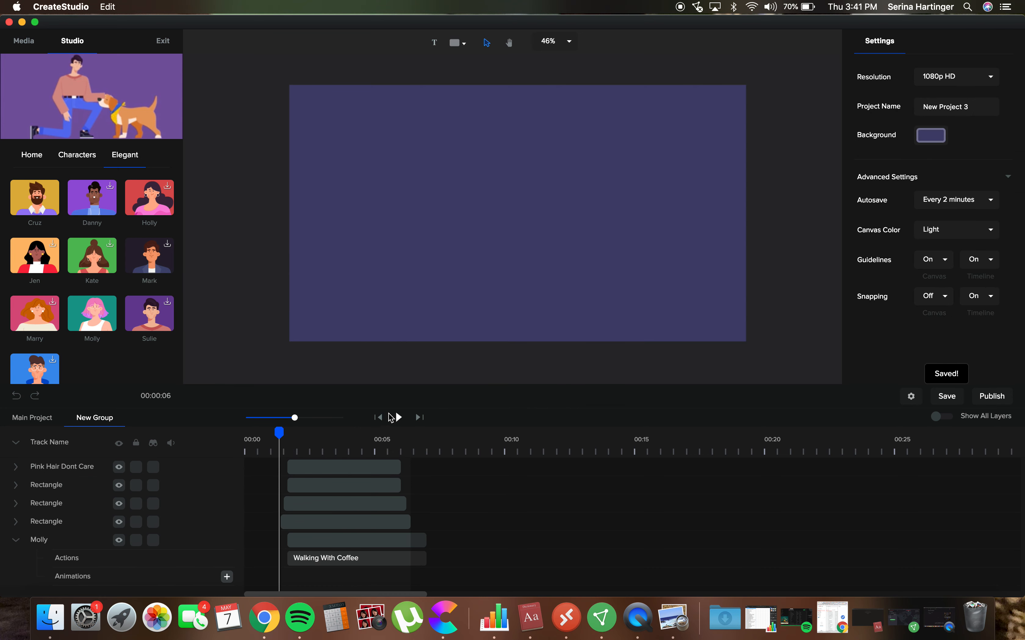
{"action": "left_click", "coordinate": [399, 418]}
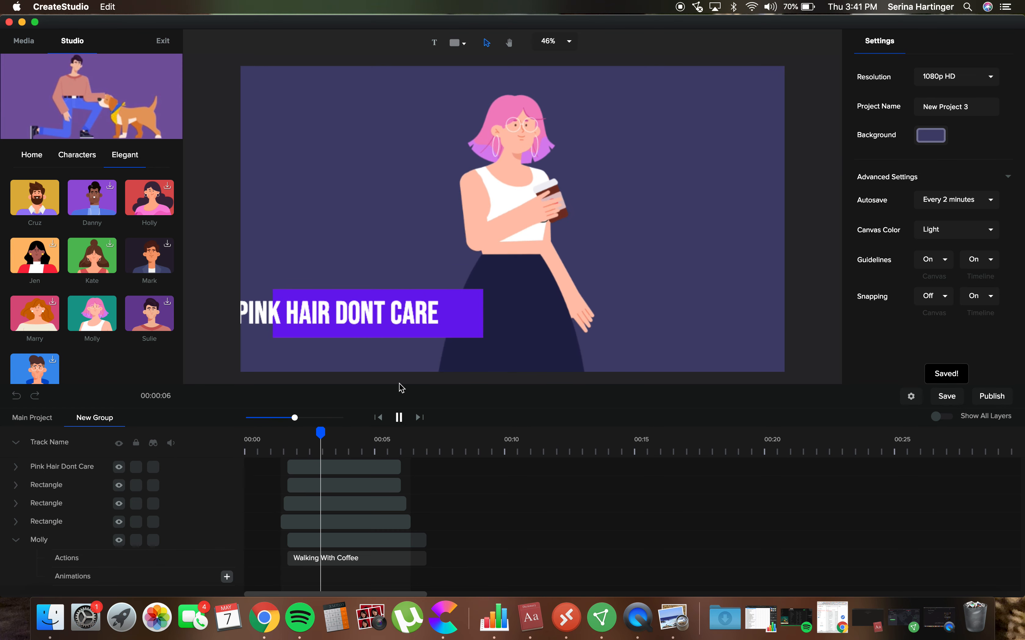
{"action": "key", "text": "space"}
Move the title text onto the purple rectangle at x 491, y 876, and replay the animation
{"action": "left_click", "coordinate": [313, 470]}
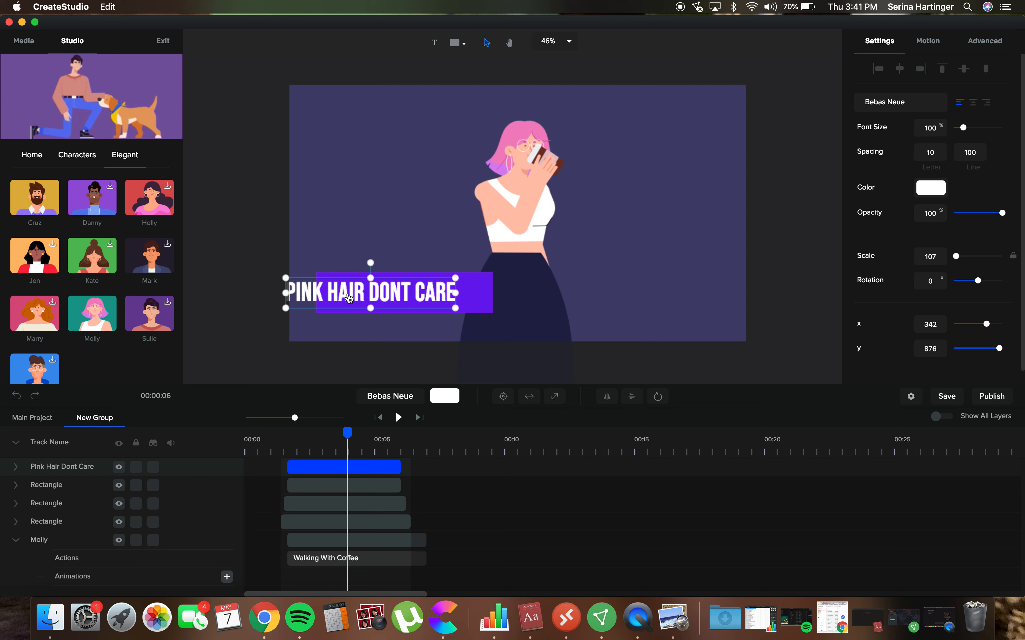
{"action": "left_click_drag", "start_coordinate": [350, 298], "coordinate": [385, 299]}
{"action": "left_click_drag", "start_coordinate": [322, 279], "coordinate": [285, 277]}
{"action": "left_click", "coordinate": [400, 418]}
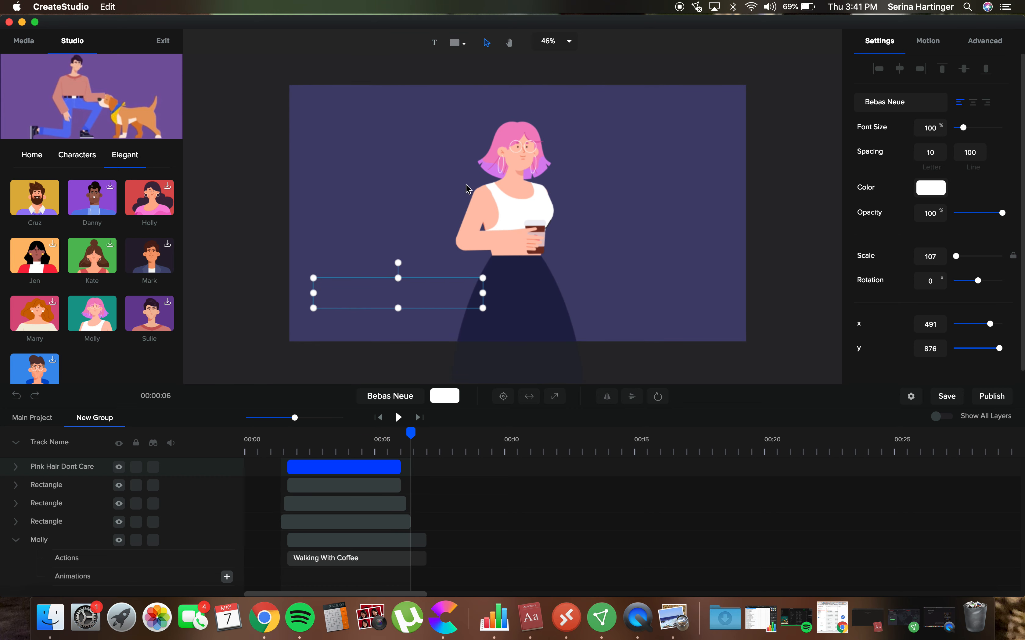
{"action": "left_click", "coordinate": [246, 268]}
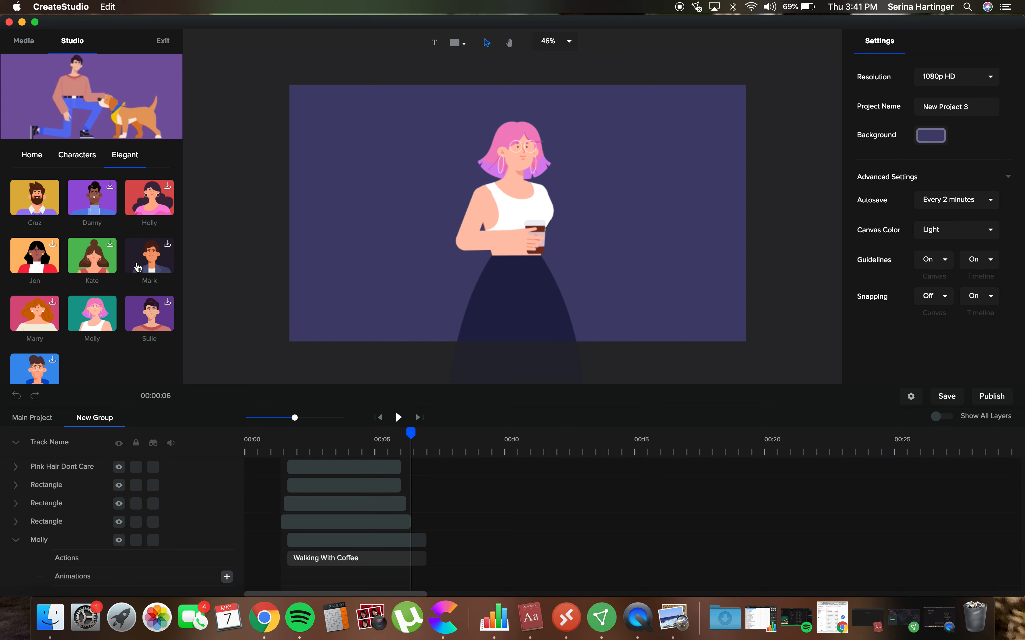
Start a media import for the project and browse to the Media- Photos folder inside the CreateStudio folder
{"action": "left_click", "coordinate": [38, 42]}
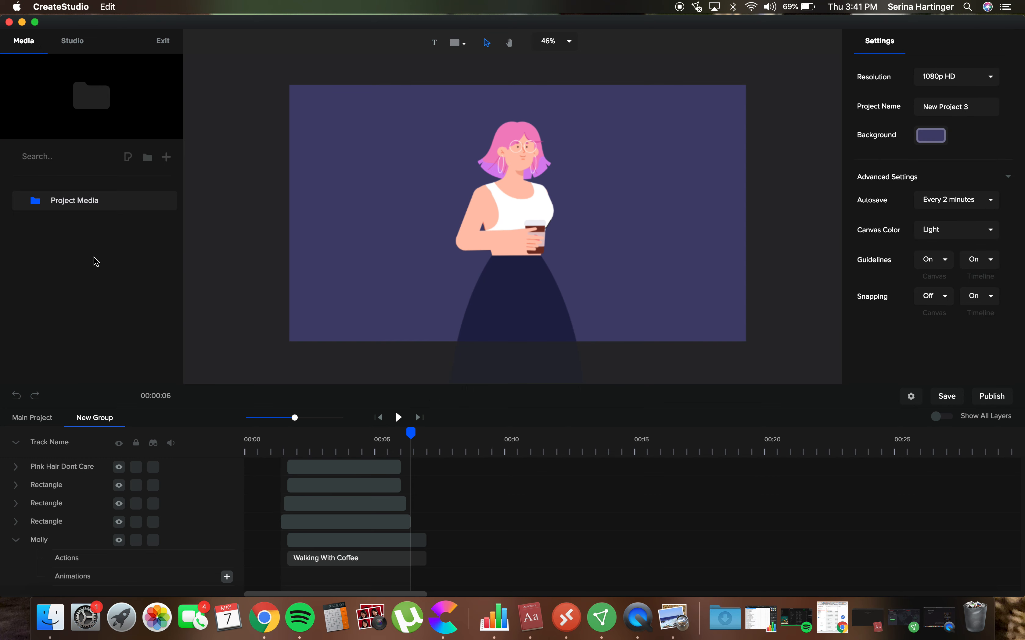
{"action": "double_click", "coordinate": [86, 205]}
{"action": "left_click", "coordinate": [94, 210]}
{"action": "left_click", "coordinate": [91, 303]}
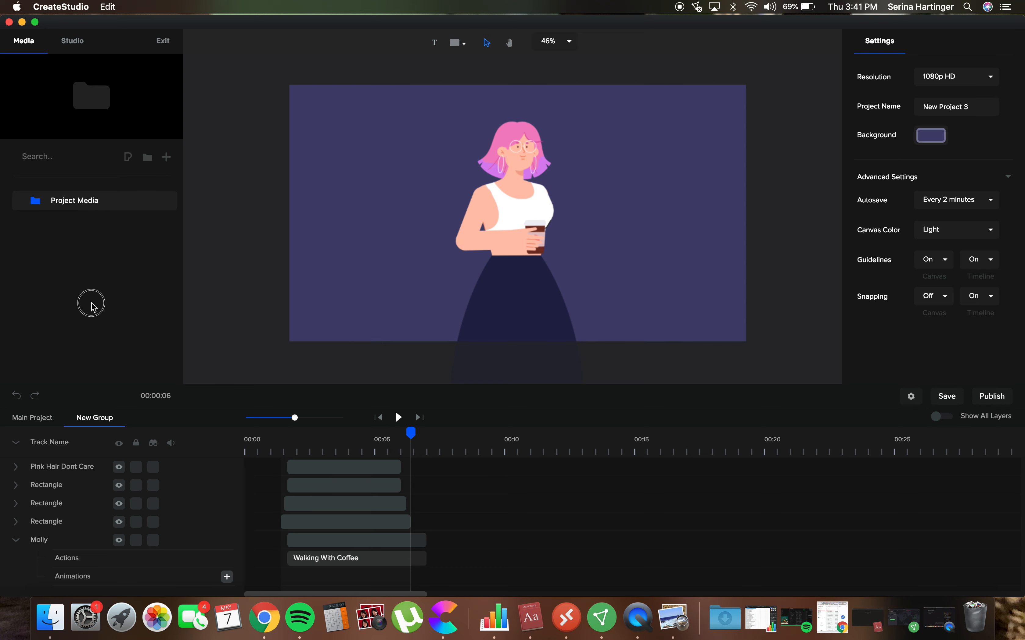
{"action": "left_click", "coordinate": [168, 161]}
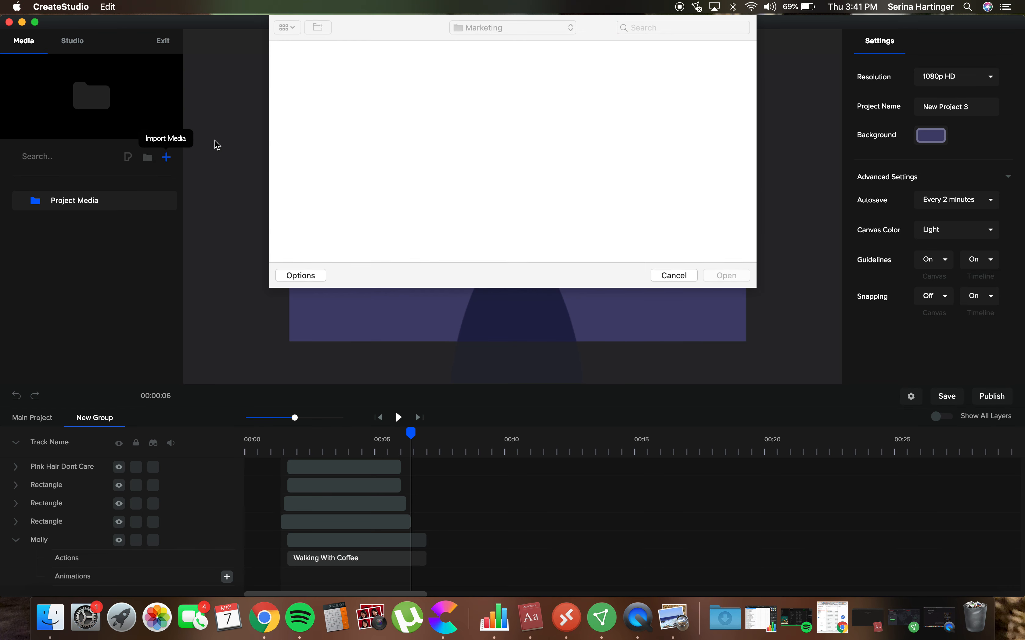
{"action": "scroll", "coordinate": [410, 158], "scroll_direction": "down", "scroll_amount": 10}
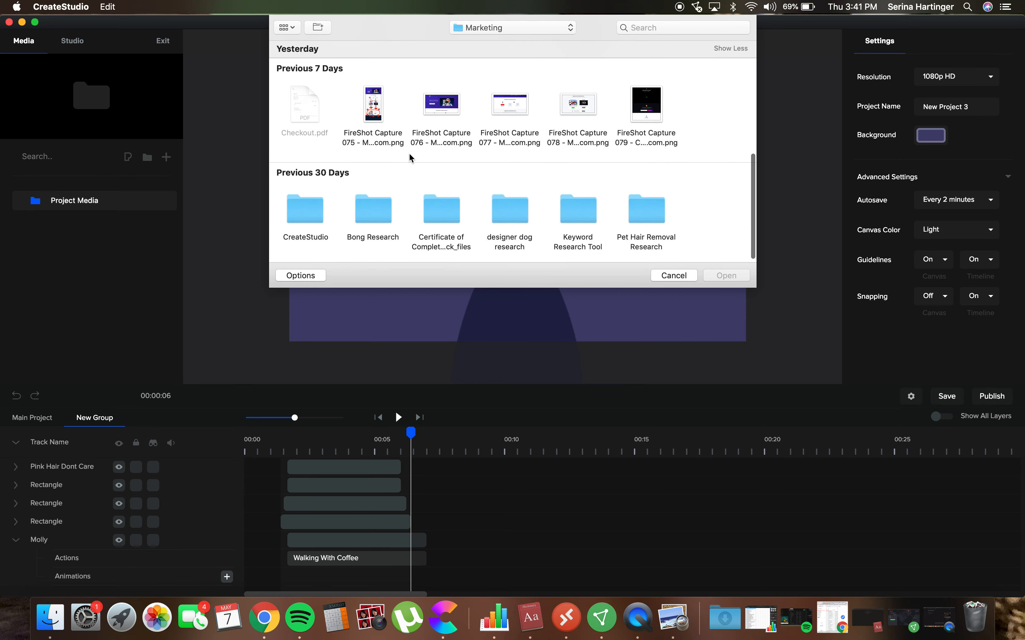
{"action": "double_click", "coordinate": [303, 215]}
{"action": "scroll", "coordinate": [408, 190], "scroll_direction": "down", "scroll_amount": 5}
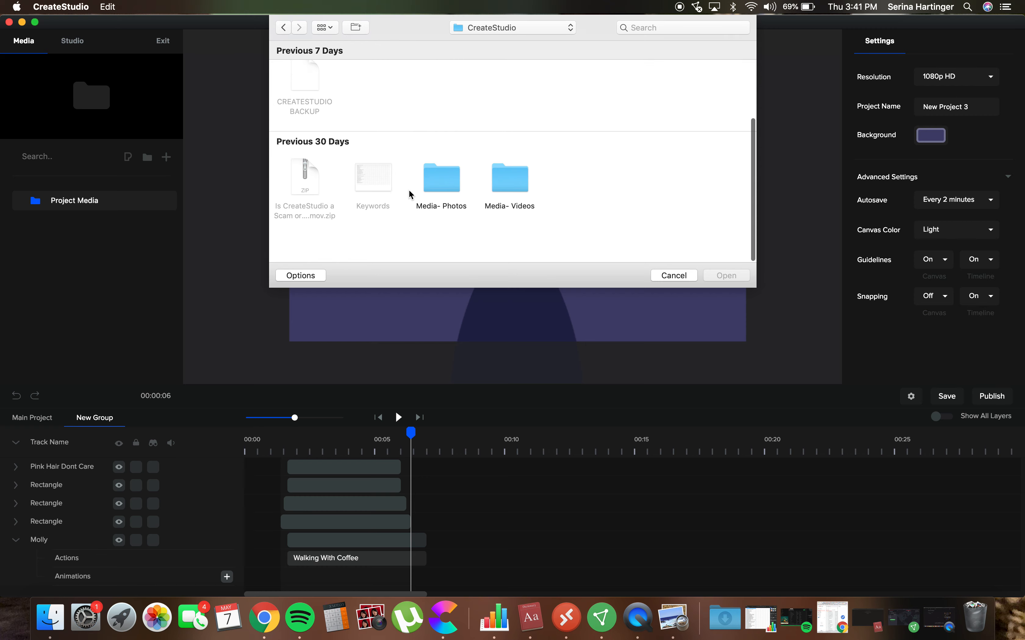
{"action": "left_click", "coordinate": [443, 207]}
{"action": "double_click", "coordinate": [443, 208]}
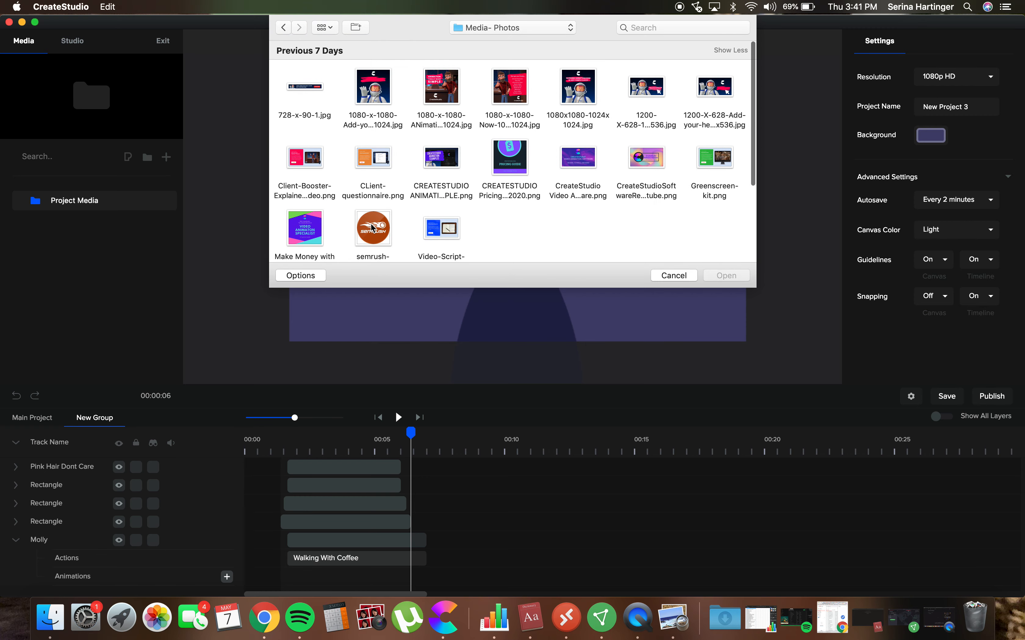
Import semrush-logo.png into Project Media
{"action": "scroll", "coordinate": [488, 208], "scroll_direction": "down", "scroll_amount": 3}
{"action": "scroll", "coordinate": [488, 206], "scroll_direction": "down", "scroll_amount": 3}
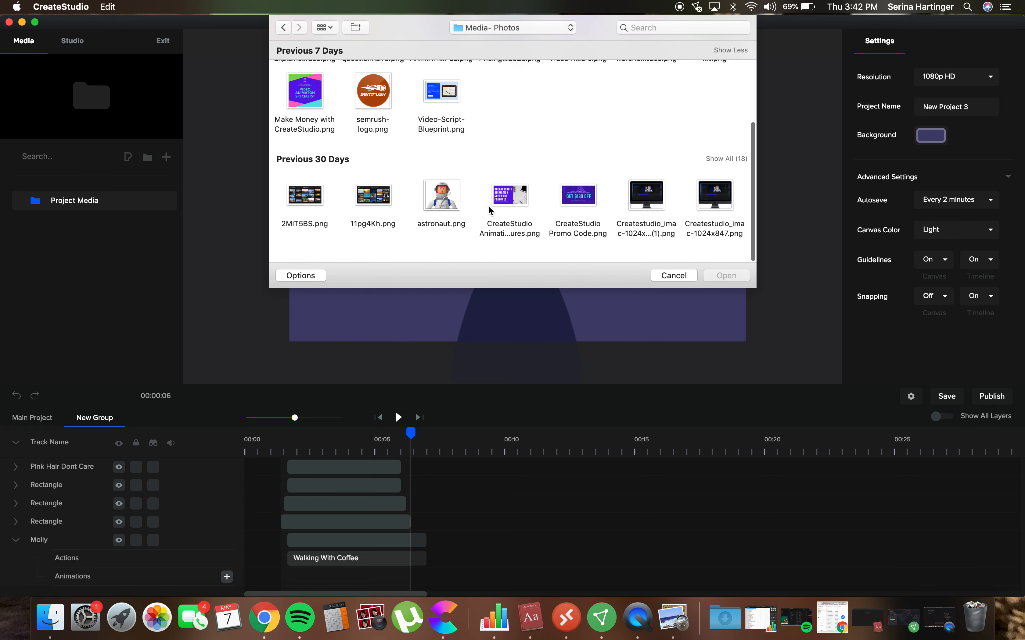
{"action": "scroll", "coordinate": [488, 206], "scroll_direction": "up", "scroll_amount": 6}
{"action": "left_click", "coordinate": [369, 234]}
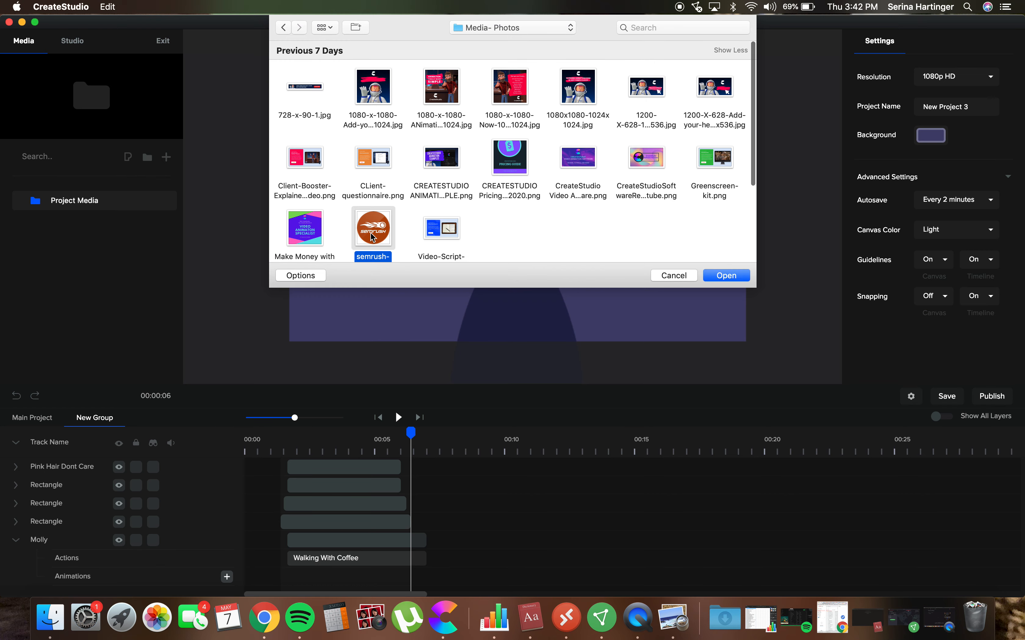
{"action": "left_click", "coordinate": [727, 276]}
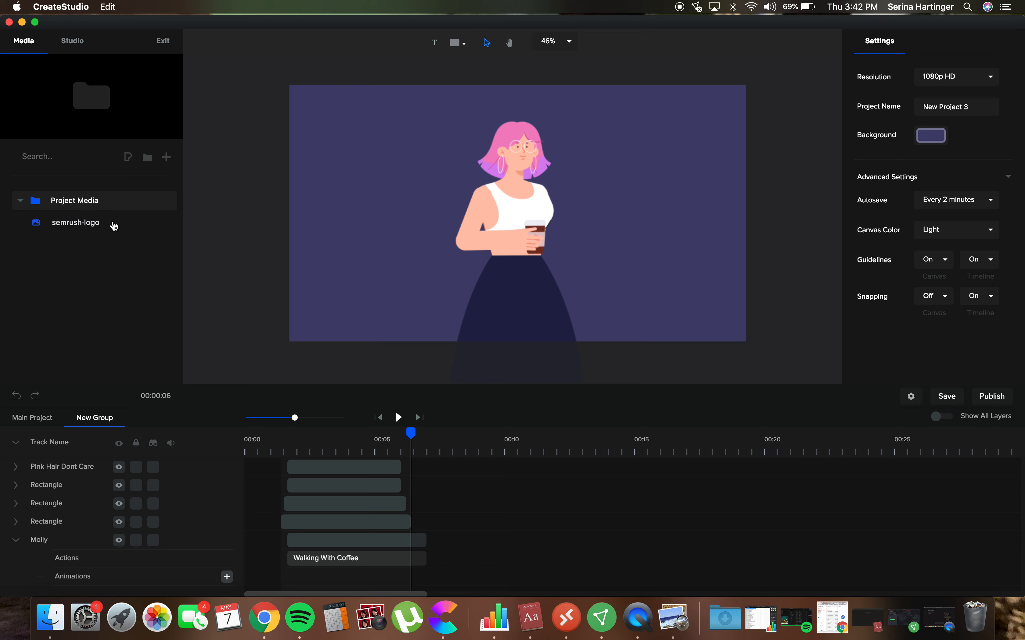
Place semrush-logo in the canvas's upper-right corner at about x 1727, y 187, scaled down to 71
{"action": "left_click", "coordinate": [89, 227]}
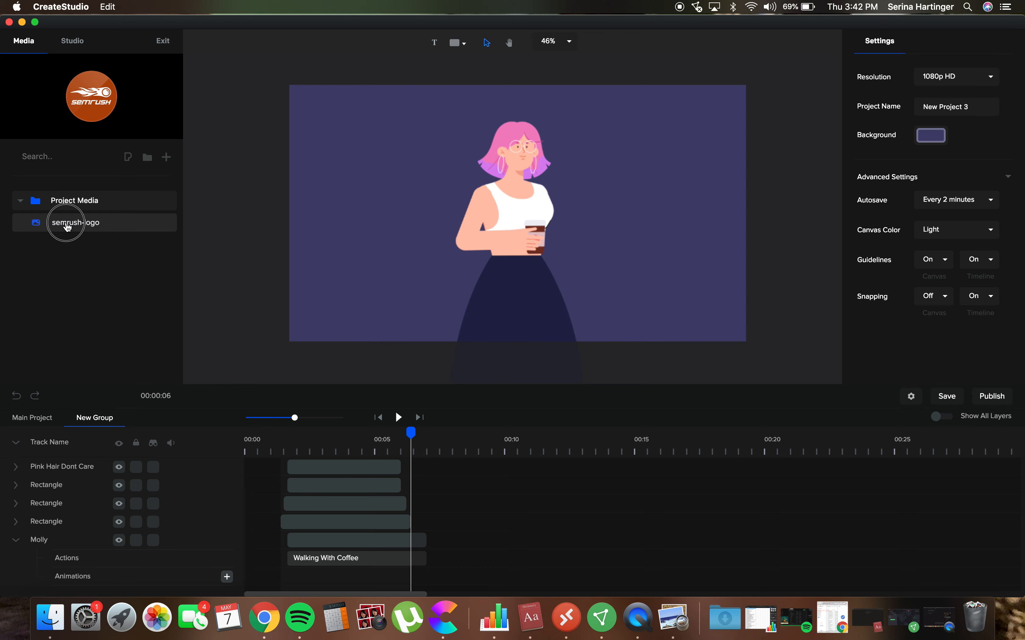
{"action": "left_click_drag", "start_coordinate": [68, 228], "coordinate": [379, 217]}
{"action": "left_click_drag", "start_coordinate": [541, 234], "coordinate": [658, 154]}
{"action": "left_click_drag", "start_coordinate": [735, 101], "coordinate": [689, 147]}
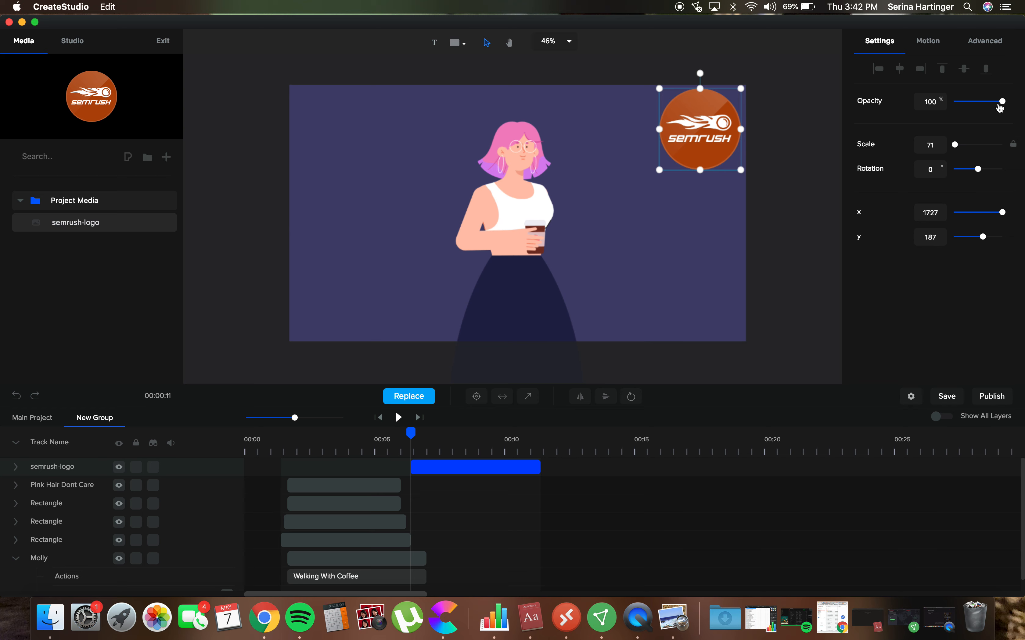
Lower the opacity of the Semrush logo on the canvas to 61%
{"action": "left_click_drag", "start_coordinate": [1000, 104], "coordinate": [974, 102]}
{"action": "left_click", "coordinate": [767, 180]}
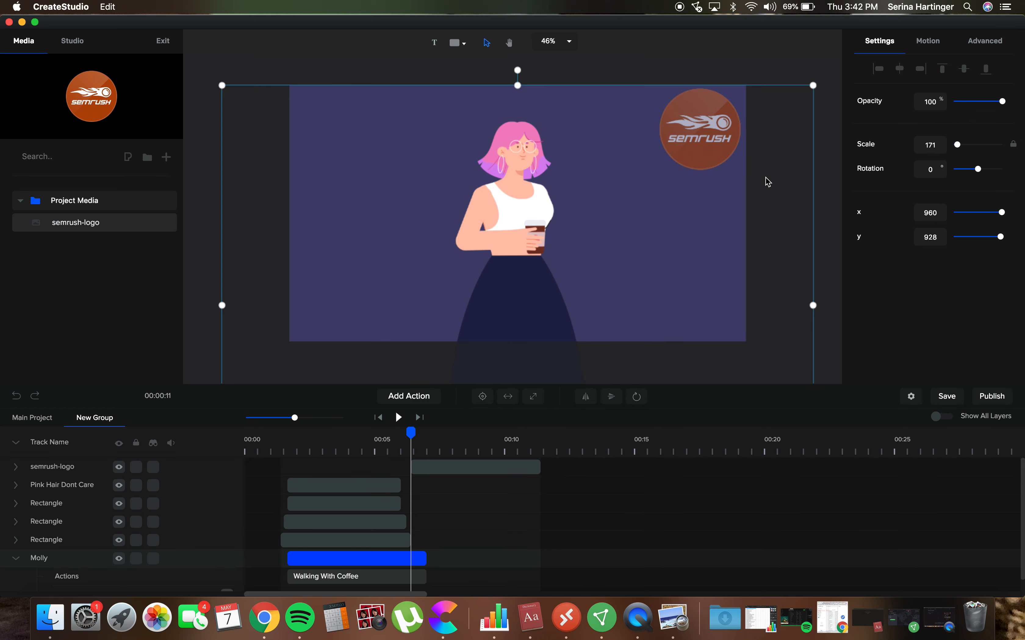
{"action": "left_click", "coordinate": [686, 64]}
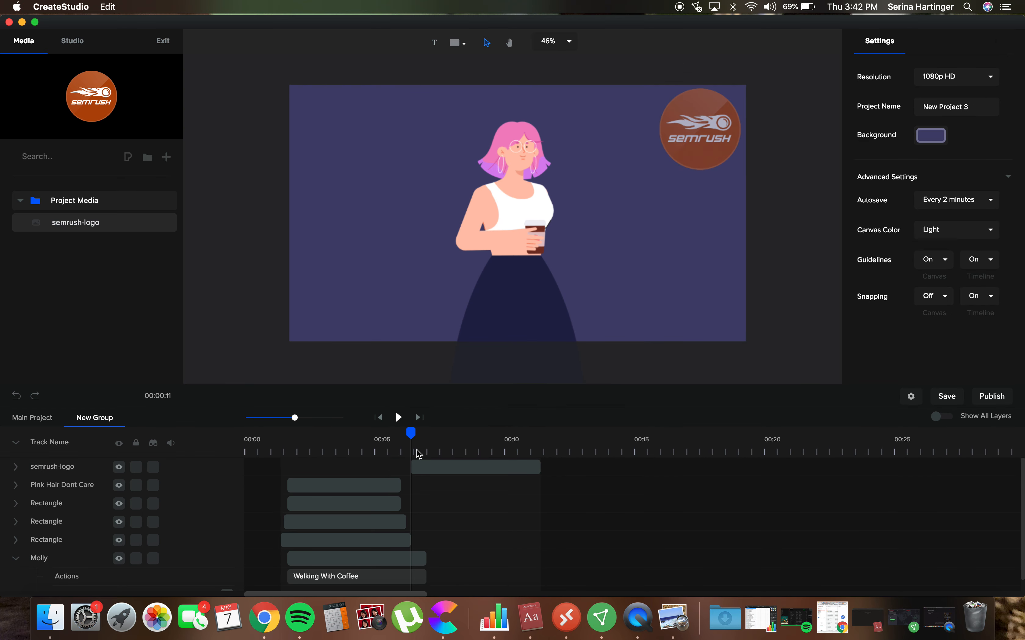
Shift the semrush-logo clip to start together with the title text clip, and return the playhead to before the clips
{"action": "left_click", "coordinate": [439, 465]}
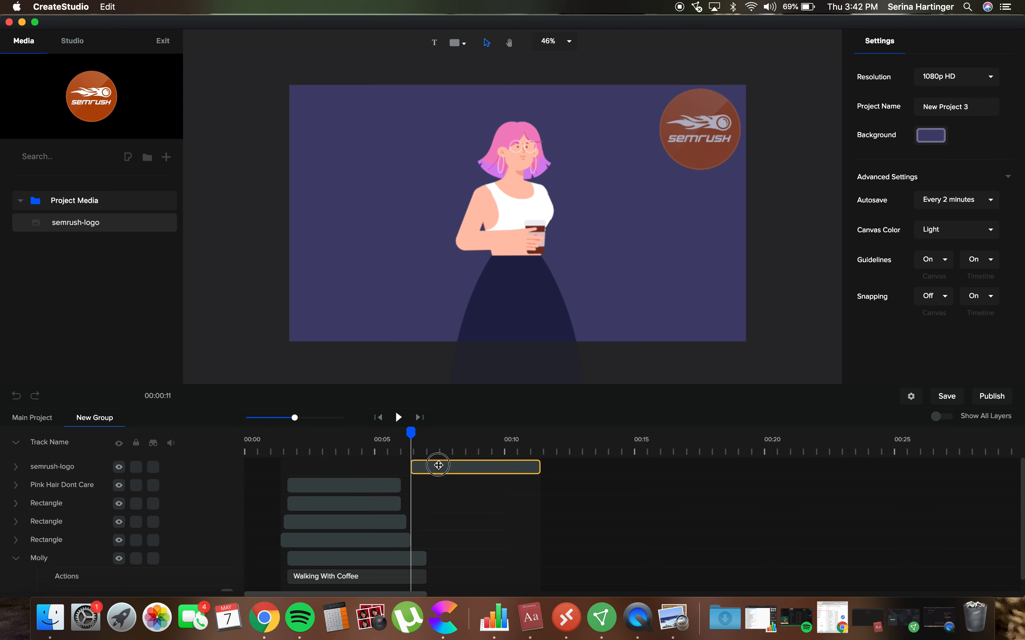
{"action": "left_click_drag", "start_coordinate": [438, 466], "coordinate": [435, 465]}
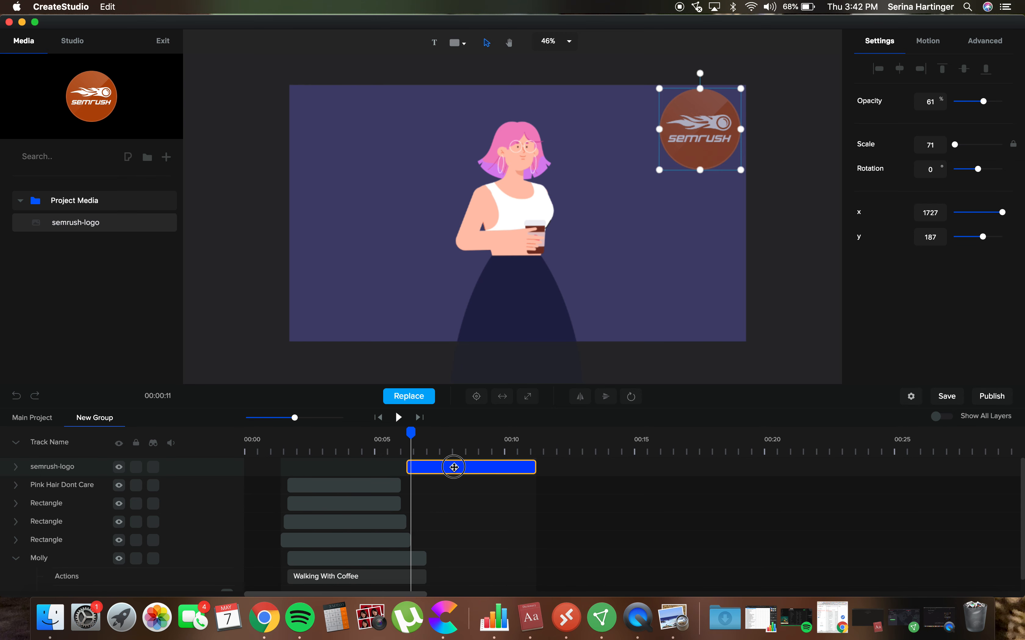
{"action": "left_click_drag", "start_coordinate": [453, 467], "coordinate": [349, 469]}
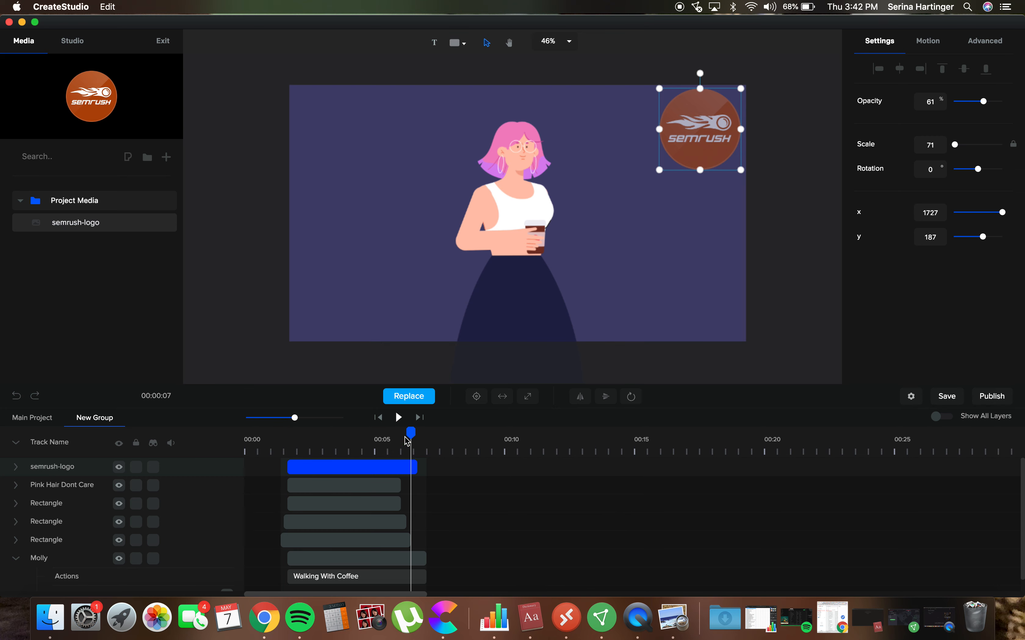
{"action": "left_click_drag", "start_coordinate": [413, 433], "coordinate": [259, 433]}
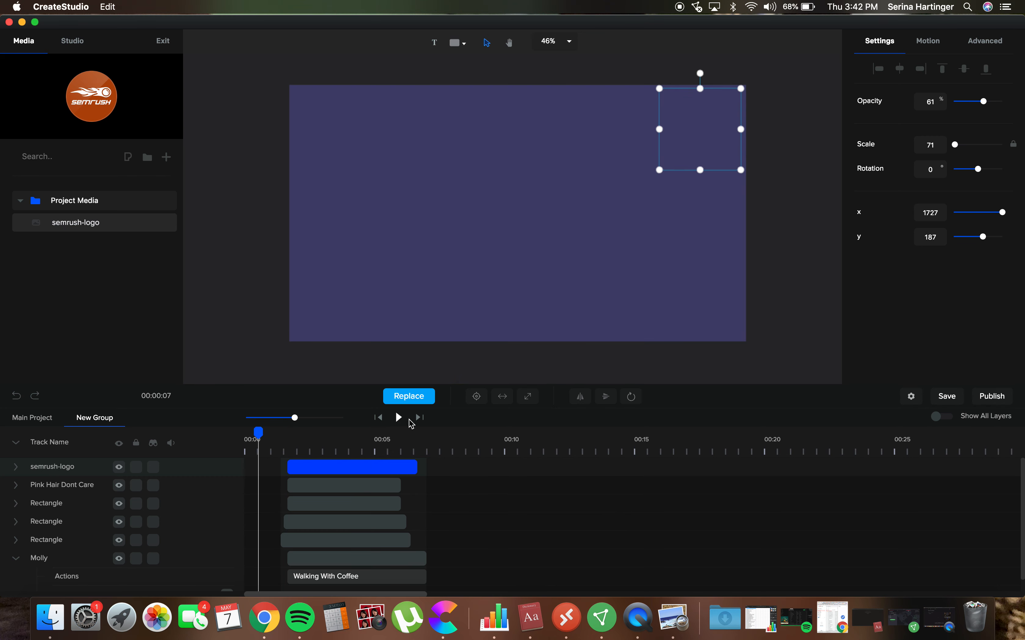
Play the New Group animation through to its end and clear the logo selection
{"action": "left_click", "coordinate": [399, 419]}
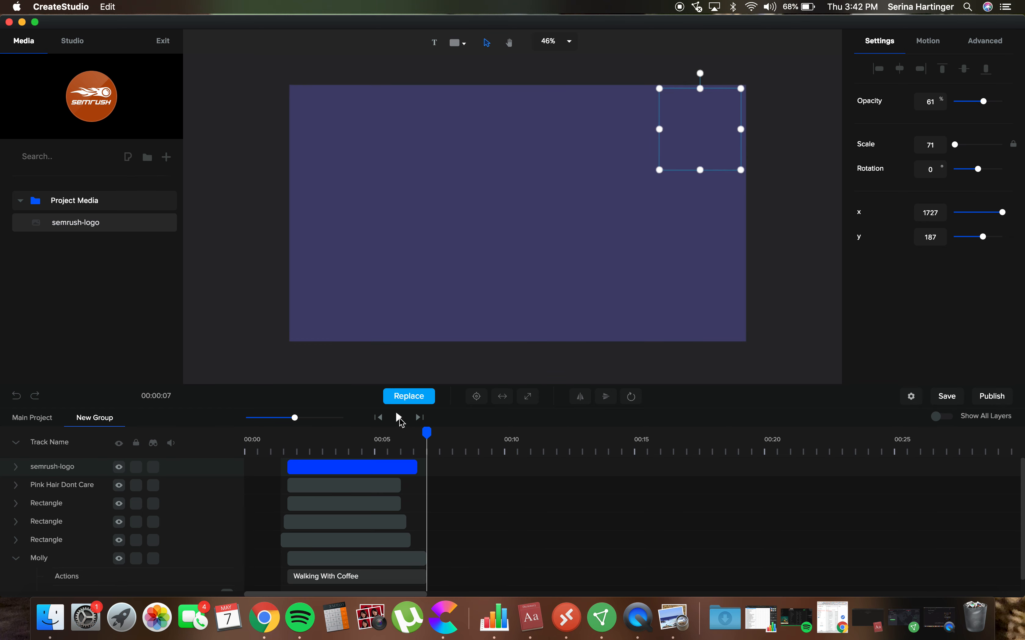
{"action": "left_click", "coordinate": [419, 195]}
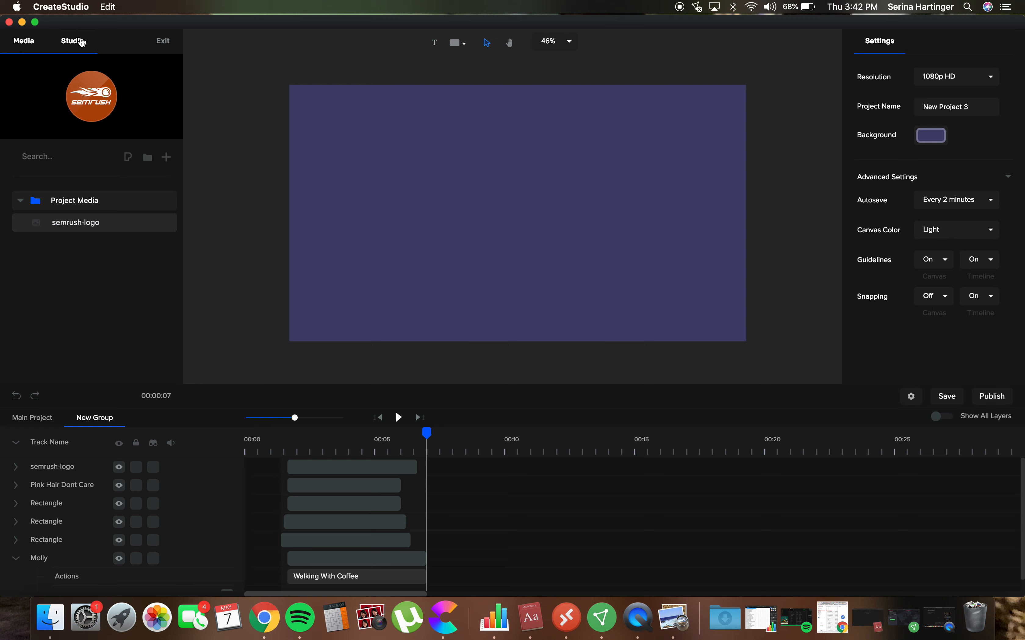
Open the Supreme collection of backgrounds in the studio library
{"action": "left_click", "coordinate": [60, 44]}
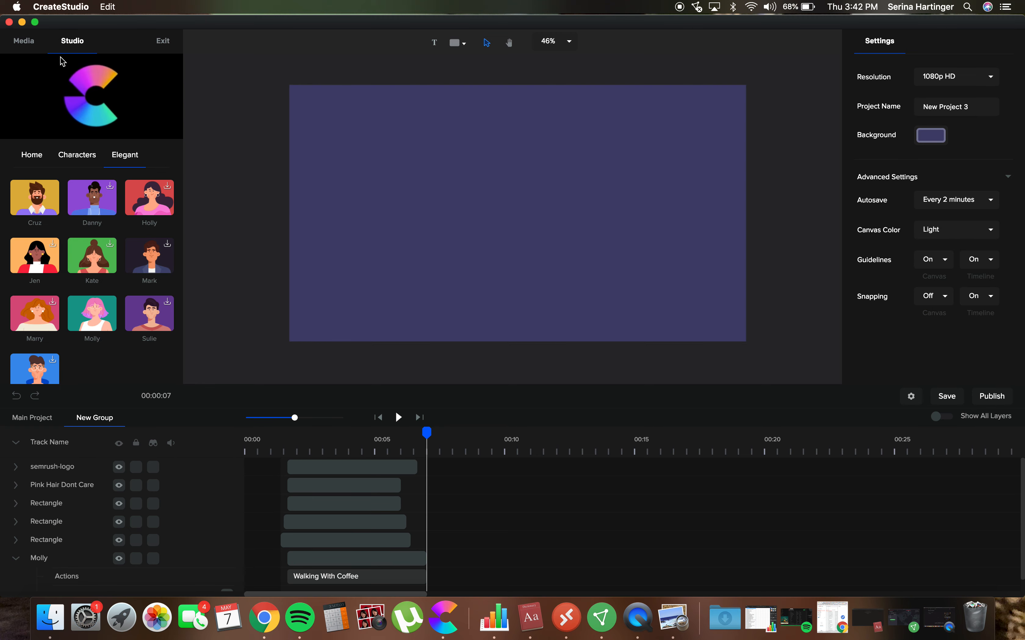
{"action": "left_click", "coordinate": [96, 163]}
{"action": "left_click", "coordinate": [85, 158]}
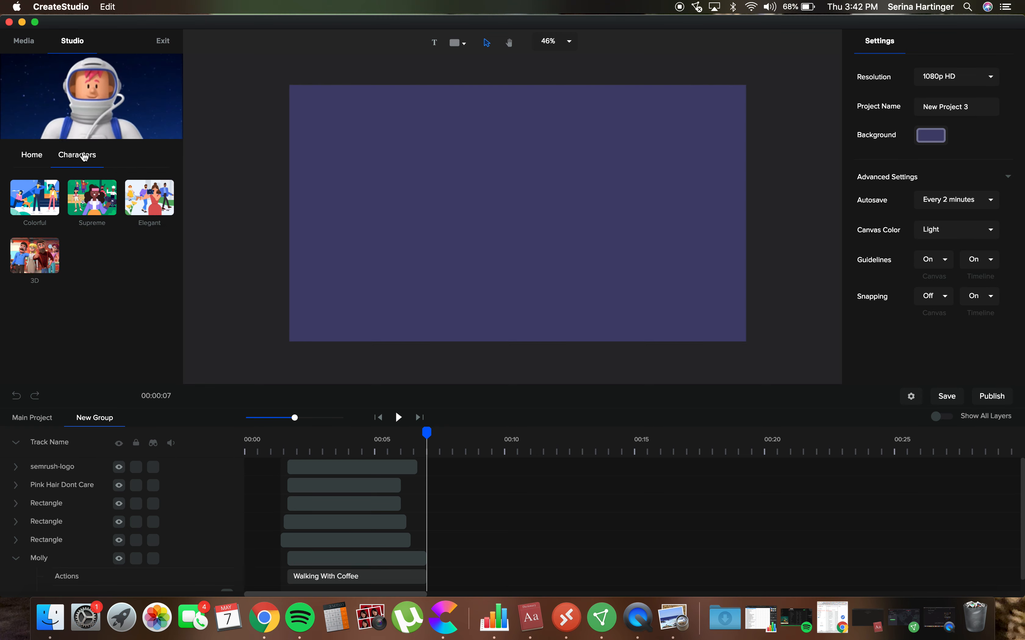
{"action": "left_click", "coordinate": [38, 158]}
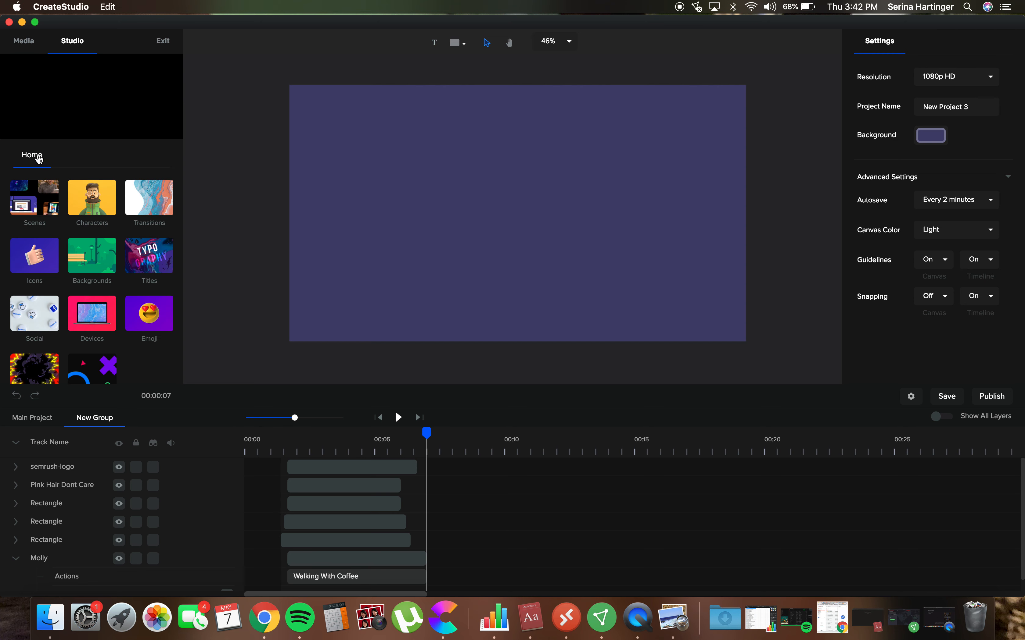
{"action": "left_click", "coordinate": [87, 259]}
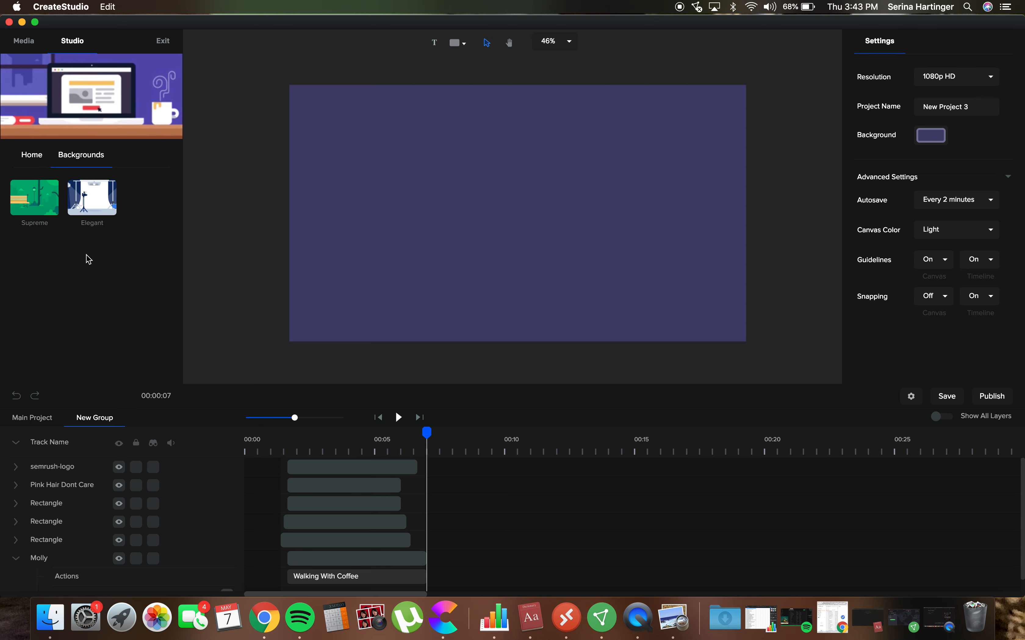
{"action": "left_click", "coordinate": [46, 212]}
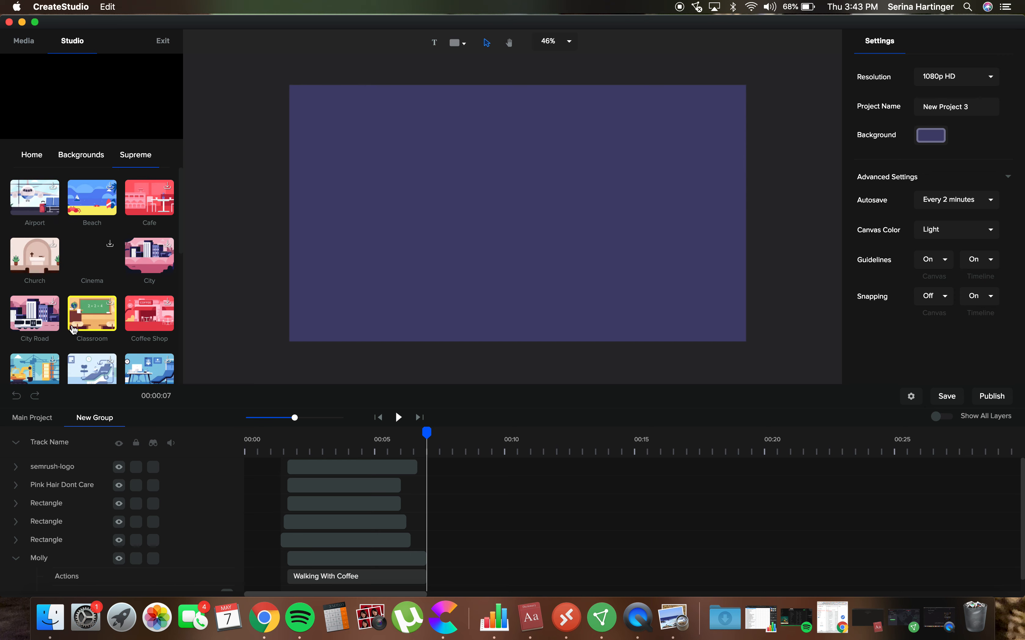
Add the Coffee Shop background to the canvas
{"action": "scroll", "coordinate": [131, 330], "scroll_direction": "down", "scroll_amount": 3}
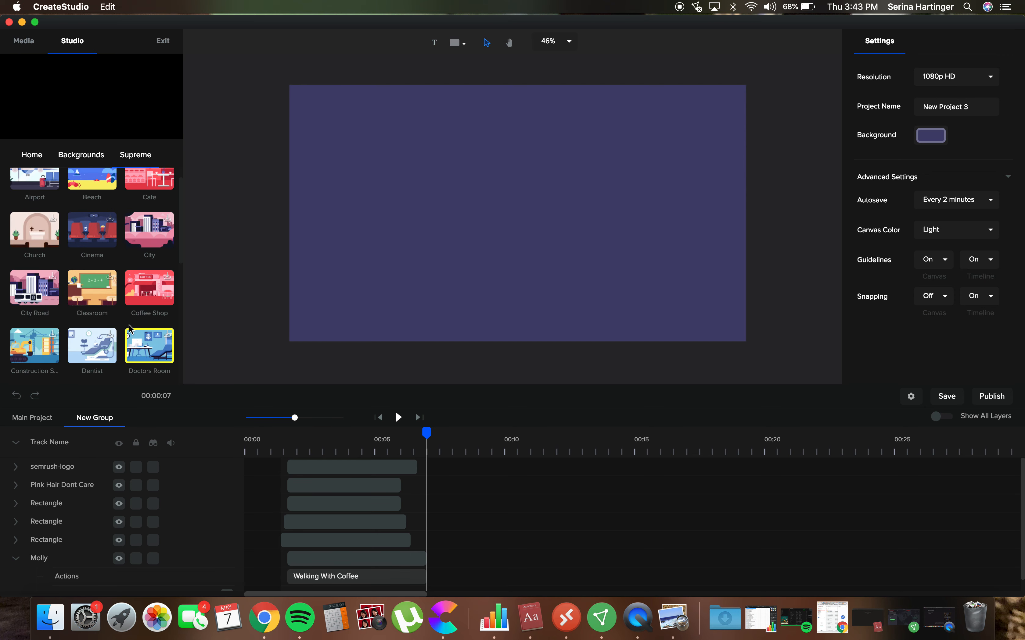
{"action": "scroll", "coordinate": [136, 313], "scroll_direction": "down", "scroll_amount": 3}
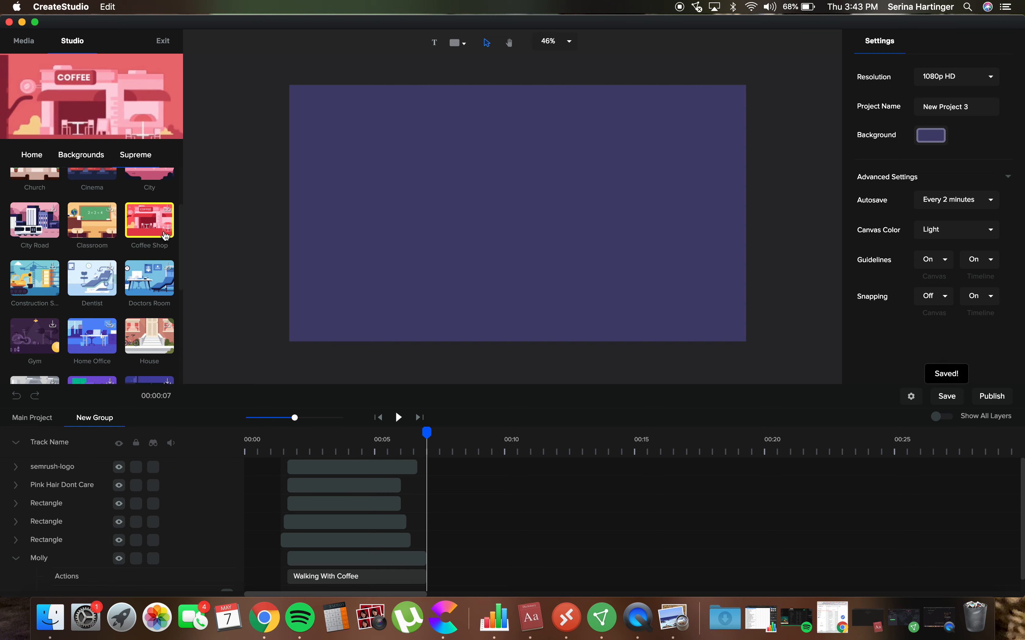
{"action": "left_click", "coordinate": [170, 210]}
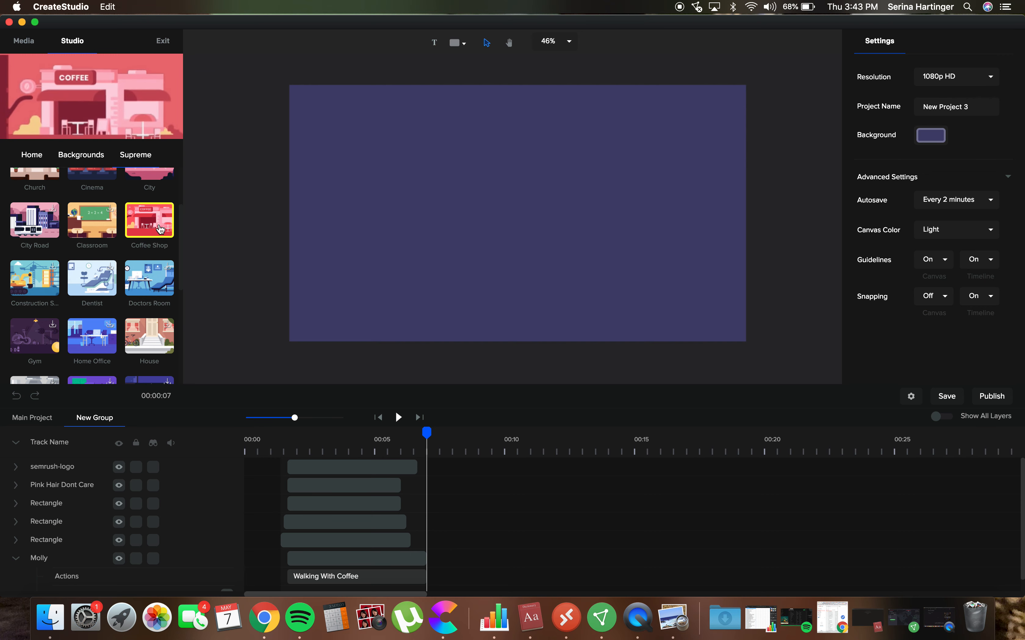
{"action": "left_click_drag", "start_coordinate": [160, 230], "coordinate": [405, 216]}
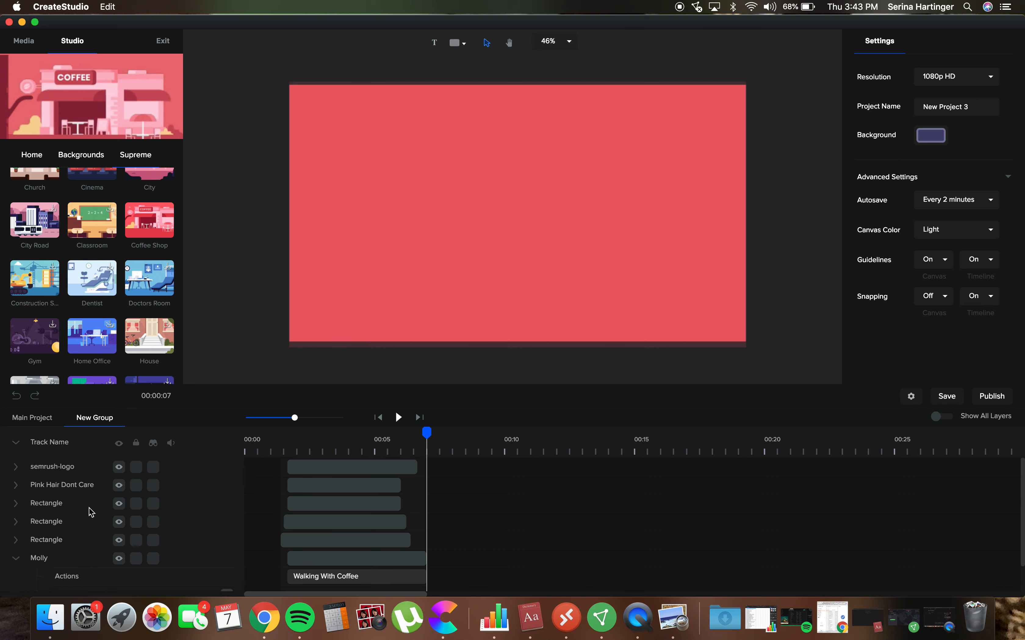
Examine the track order in the timeline, checking where the Background layer sits relative to Molly and the rectangles
{"action": "scroll", "coordinate": [91, 512], "scroll_direction": "down", "scroll_amount": 2}
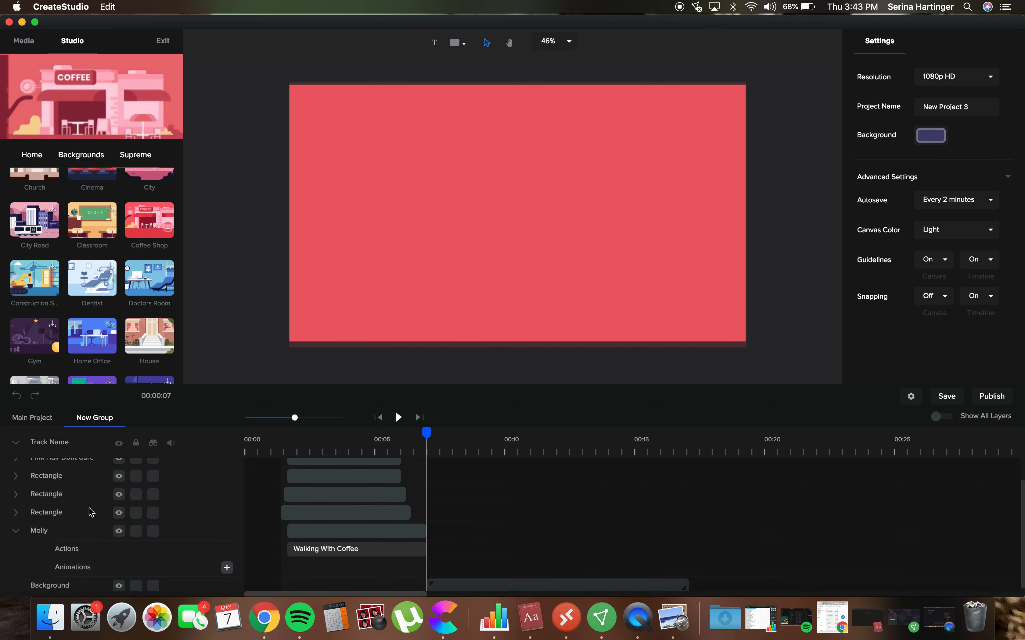
{"action": "scroll", "coordinate": [92, 512], "scroll_direction": "up", "scroll_amount": 2}
{"action": "scroll", "coordinate": [91, 512], "scroll_direction": "down", "scroll_amount": 2}
{"action": "scroll", "coordinate": [92, 513], "scroll_direction": "up", "scroll_amount": 1}
{"action": "scroll", "coordinate": [92, 512], "scroll_direction": "down", "scroll_amount": 1}
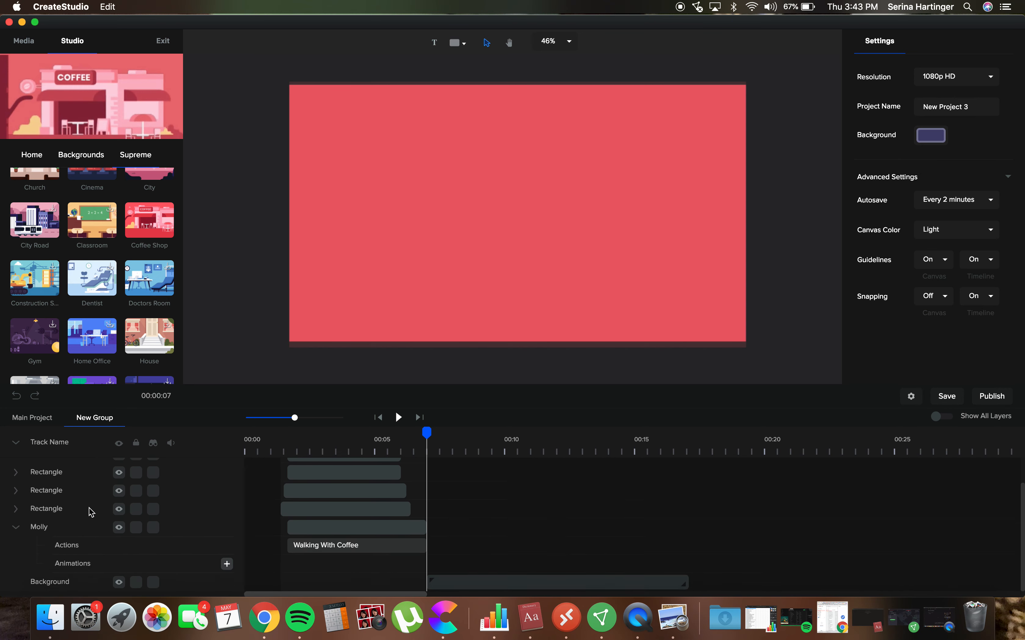
{"action": "scroll", "coordinate": [92, 513], "scroll_direction": "up", "scroll_amount": 2}
{"action": "scroll", "coordinate": [91, 512], "scroll_direction": "down", "scroll_amount": 2}
{"action": "mouse_move", "coordinate": [1022, 524]}
{"action": "left_mouse_down"}
{"action": "mouse_move", "coordinate": [1021, 510]}
{"action": "mouse_move", "coordinate": [1022, 541]}
{"action": "left_mouse_up"}
{"action": "left_click", "coordinate": [345, 547]}
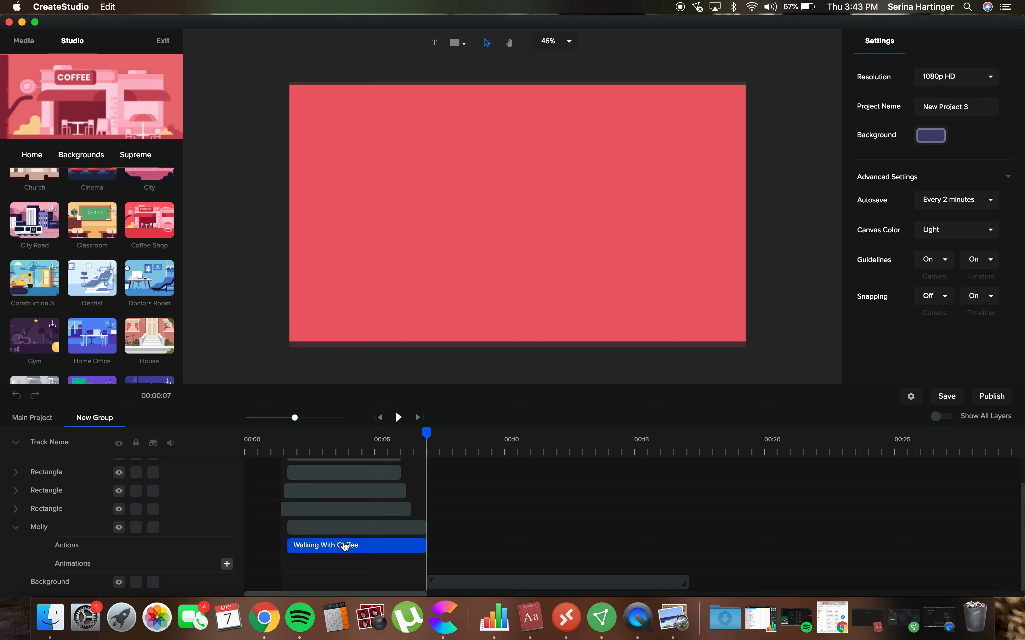
{"action": "left_click", "coordinate": [321, 581]}
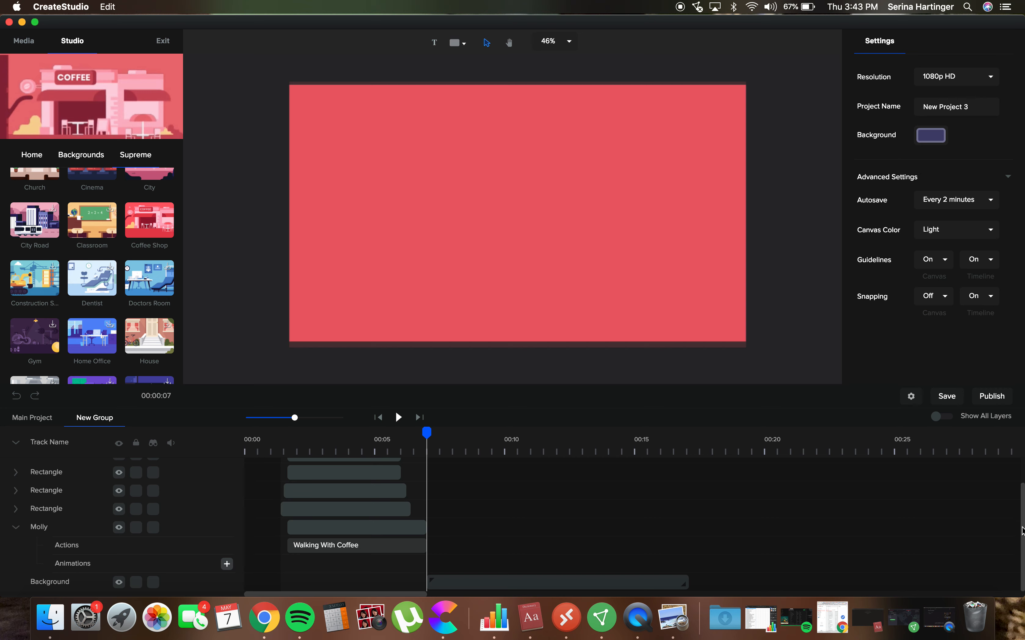
{"action": "mouse_move", "coordinate": [1024, 529]}
{"action": "left_mouse_down"}
{"action": "mouse_move", "coordinate": [1020, 540]}
{"action": "mouse_move", "coordinate": [1021, 529]}
{"action": "left_mouse_up"}
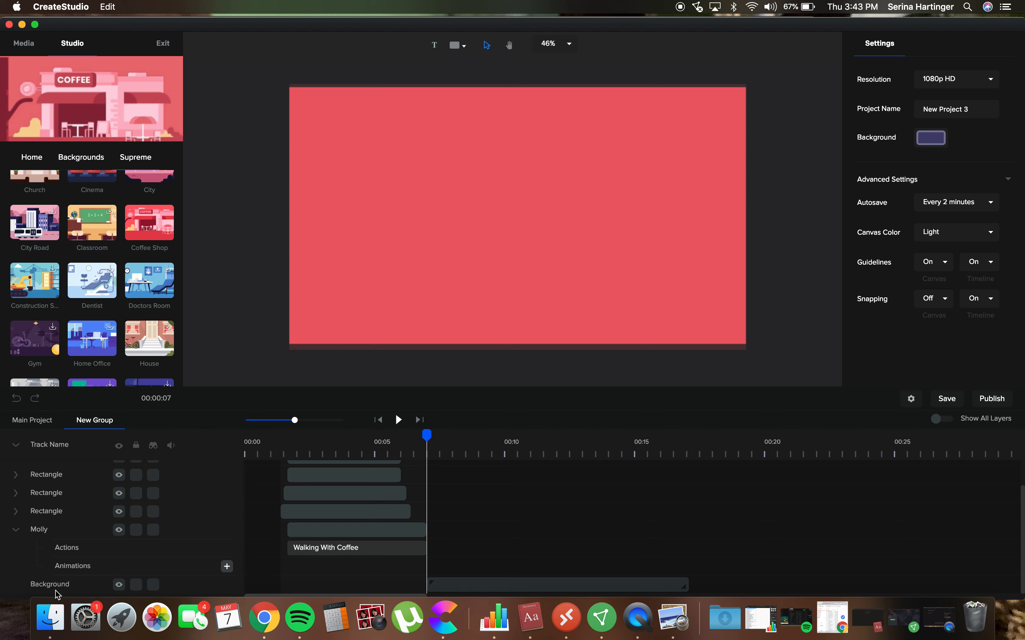
{"action": "left_click_drag", "start_coordinate": [57, 590], "coordinate": [32, 573]}
{"action": "mouse_move", "coordinate": [49, 535]}
{"action": "left_mouse_down"}
{"action": "mouse_move", "coordinate": [47, 559]}
{"action": "mouse_move", "coordinate": [51, 531]}
{"action": "mouse_move", "coordinate": [56, 552]}
{"action": "left_mouse_up"}
{"action": "left_click", "coordinate": [304, 551]}
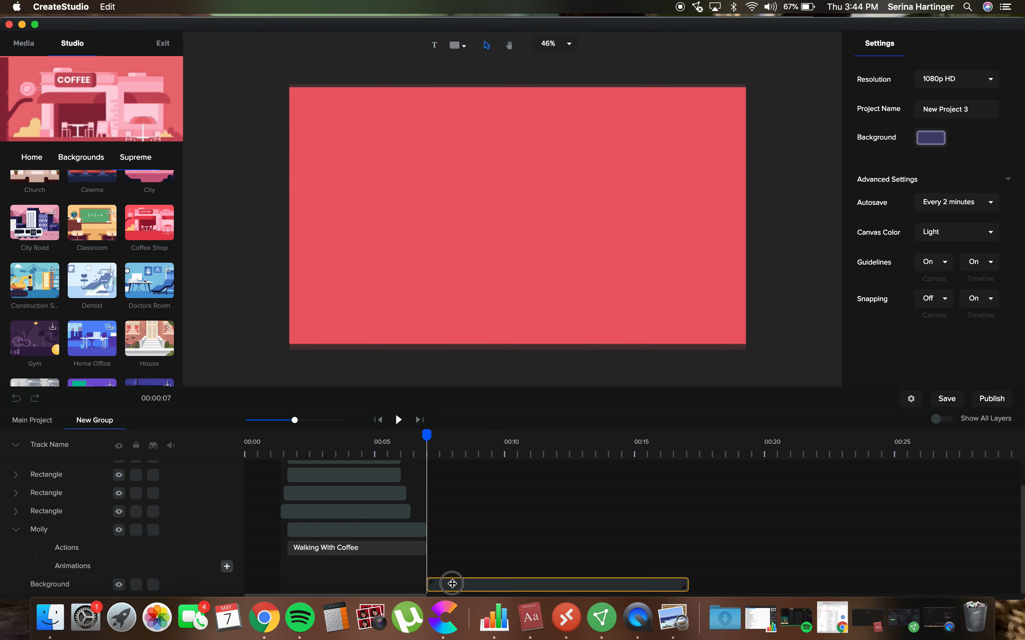
Move the Background clip earlier in the timeline so it starts together with the lowest Rectangle clip
{"action": "left_click_drag", "start_coordinate": [451, 581], "coordinate": [312, 577]}
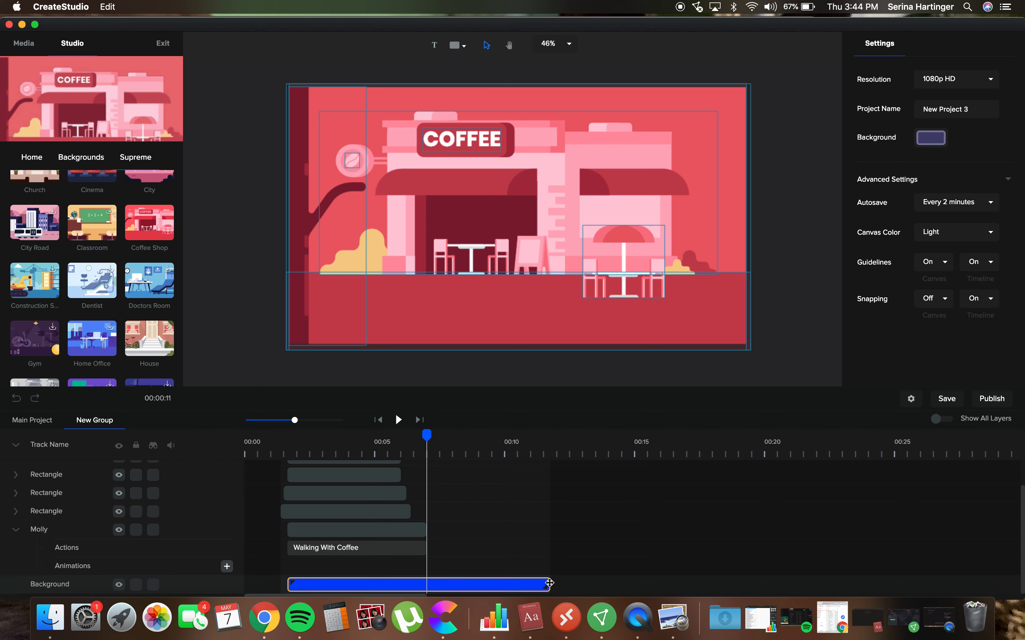
{"action": "mouse_move", "coordinate": [513, 581]}
{"action": "left_mouse_down"}
{"action": "mouse_move", "coordinate": [425, 581]}
{"action": "mouse_move", "coordinate": [520, 585]}
{"action": "left_mouse_up"}
{"action": "left_click", "coordinate": [590, 580]}
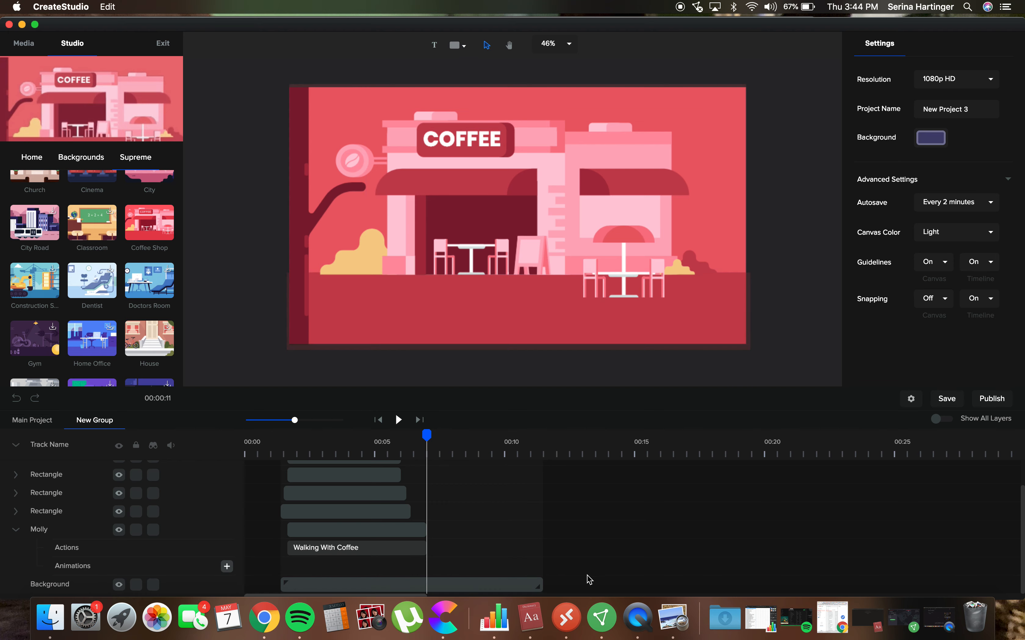
Play the group from just before the Background clip begins, at about 1 second
{"action": "left_click", "coordinate": [542, 584]}
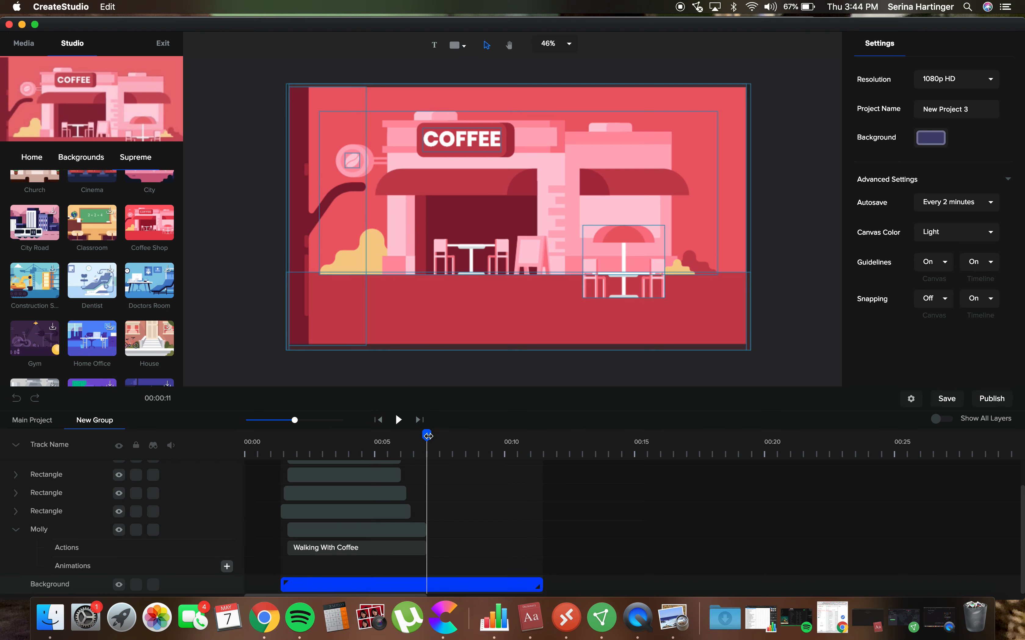
{"action": "left_click_drag", "start_coordinate": [427, 436], "coordinate": [269, 453]}
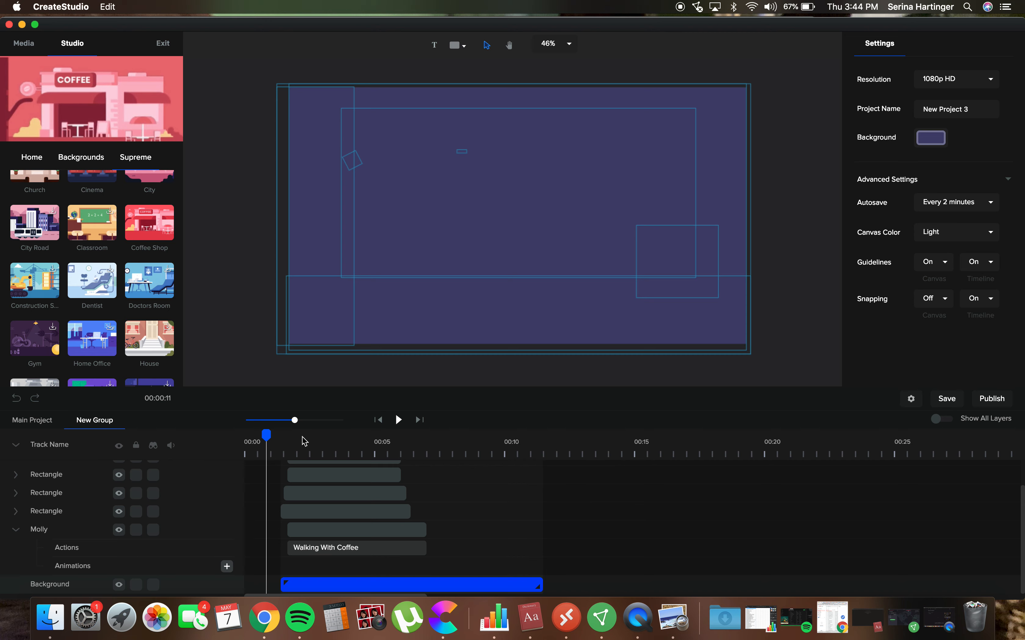
{"action": "left_click", "coordinate": [398, 429]}
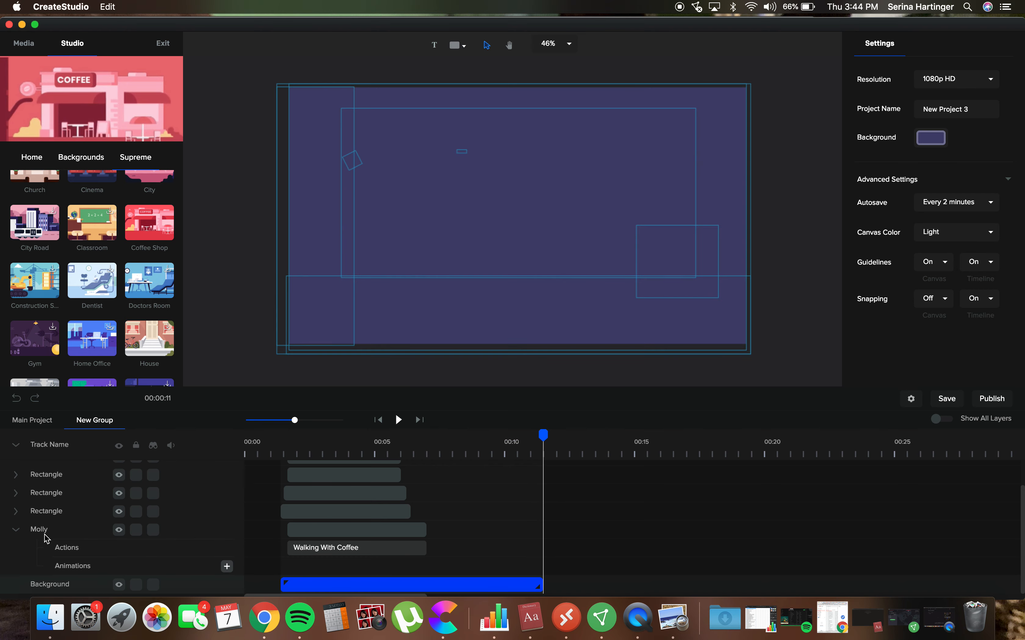
With the playhead near 5 seconds, scale Molly down to 128 and place her at x 1133, y 714
{"action": "left_click", "coordinate": [324, 530]}
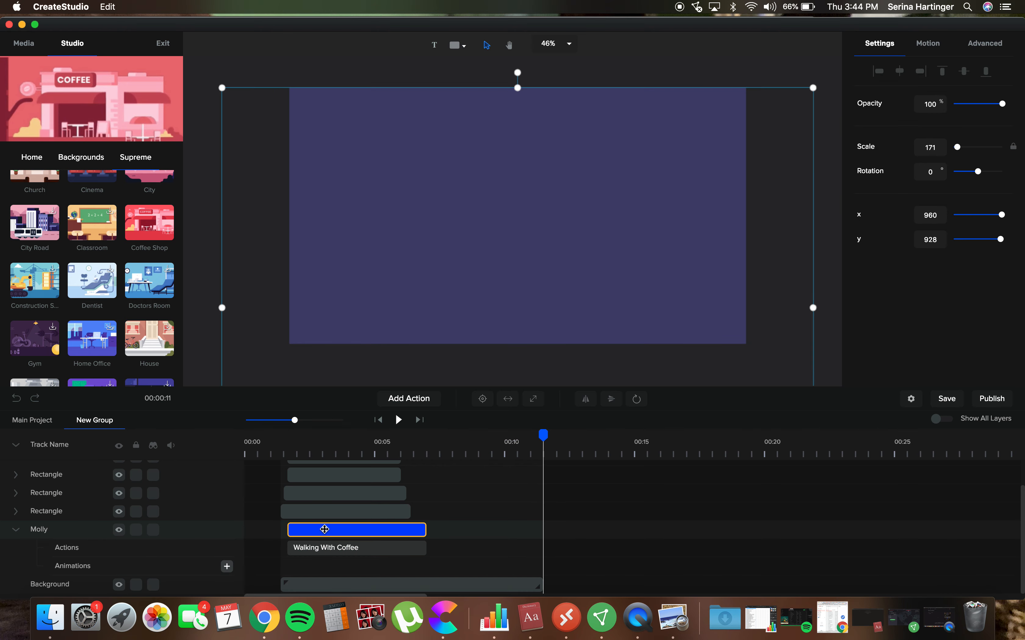
{"action": "left_click_drag", "start_coordinate": [546, 437], "coordinate": [378, 458]}
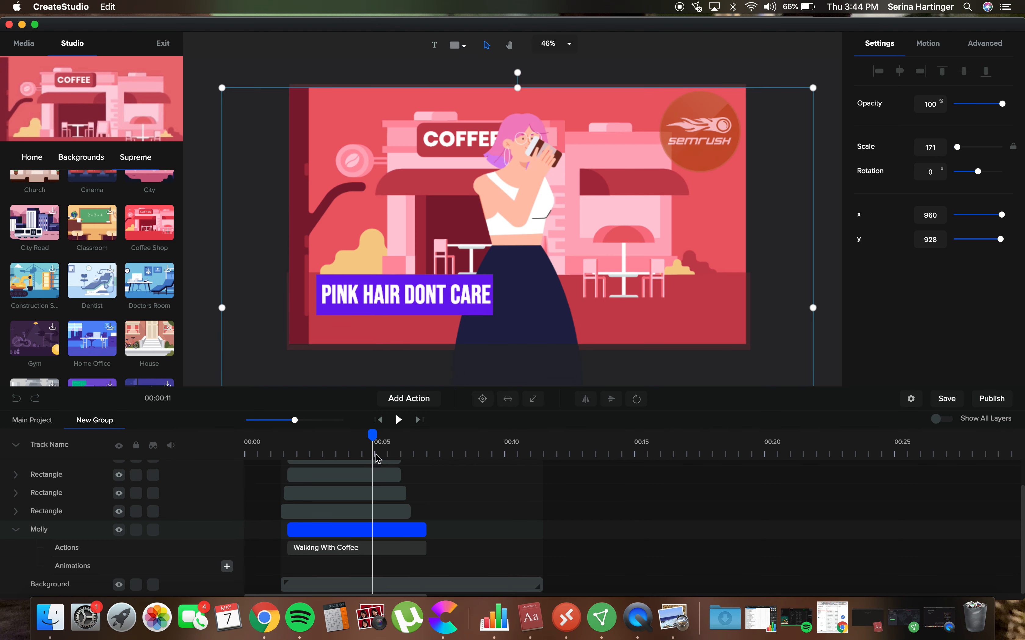
{"action": "left_click", "coordinate": [312, 531]}
{"action": "left_click_drag", "start_coordinate": [813, 87], "coordinate": [665, 198]}
{"action": "left_click_drag", "start_coordinate": [450, 253], "coordinate": [564, 148]}
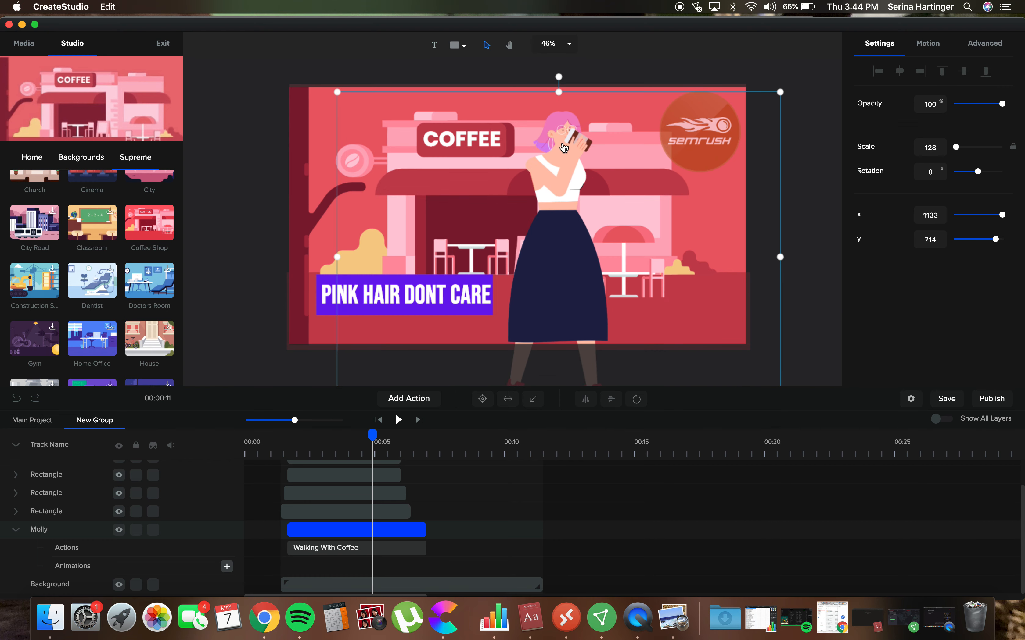
Shrink Molly to scale 39 and place her in front of the coffee shop at x 865, y 822
{"action": "left_click_drag", "start_coordinate": [782, 91], "coordinate": [580, 270]}
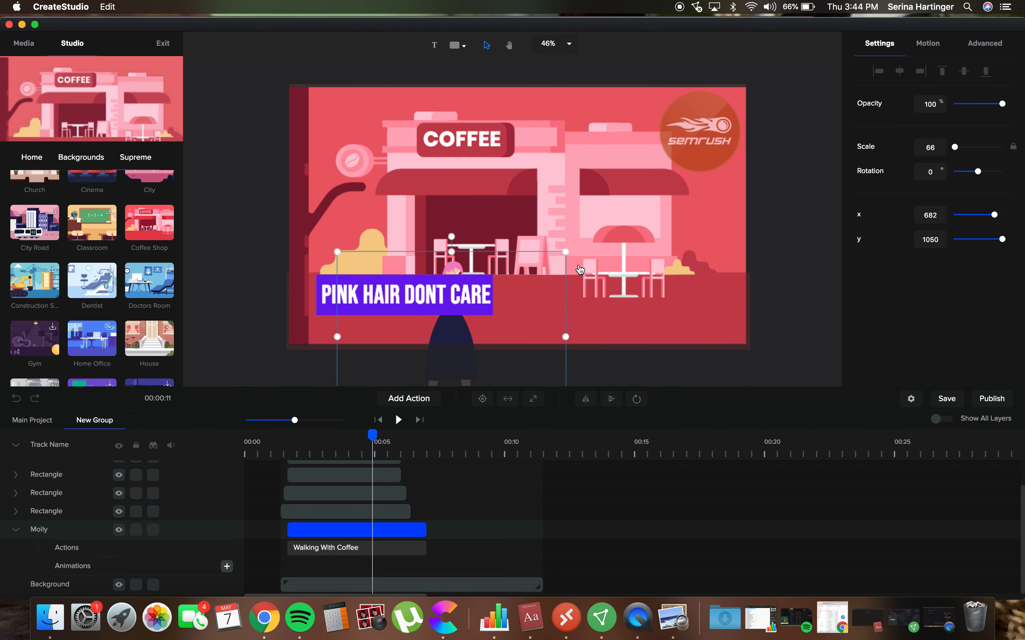
{"action": "mouse_move", "coordinate": [466, 271]}
{"action": "left_mouse_down"}
{"action": "mouse_move", "coordinate": [488, 243]}
{"action": "mouse_move", "coordinate": [456, 283]}
{"action": "mouse_move", "coordinate": [459, 268]}
{"action": "left_mouse_up"}
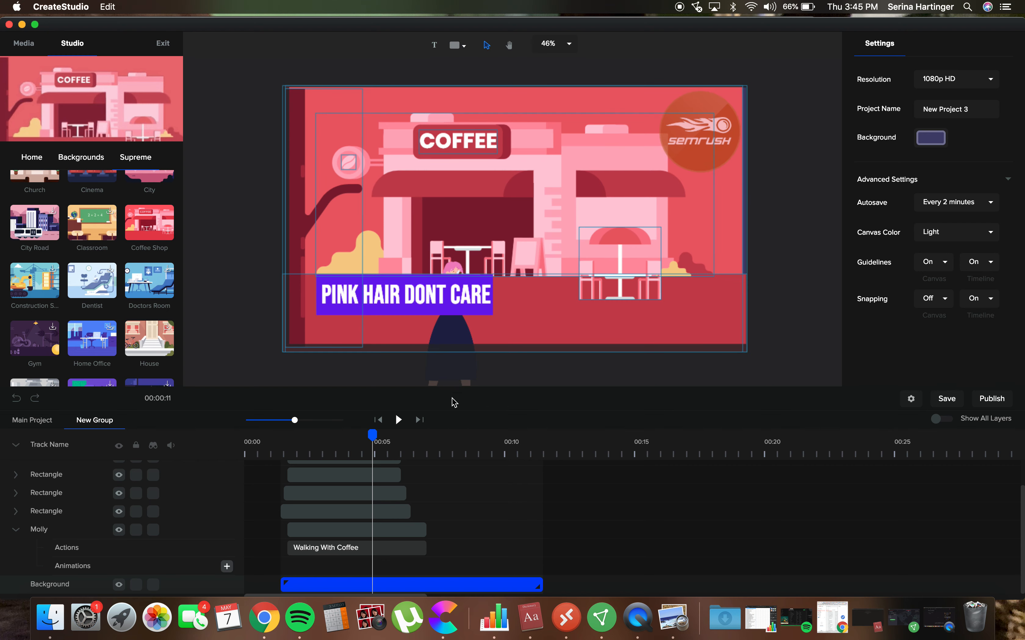
{"action": "left_click_drag", "start_coordinate": [457, 332], "coordinate": [542, 257]}
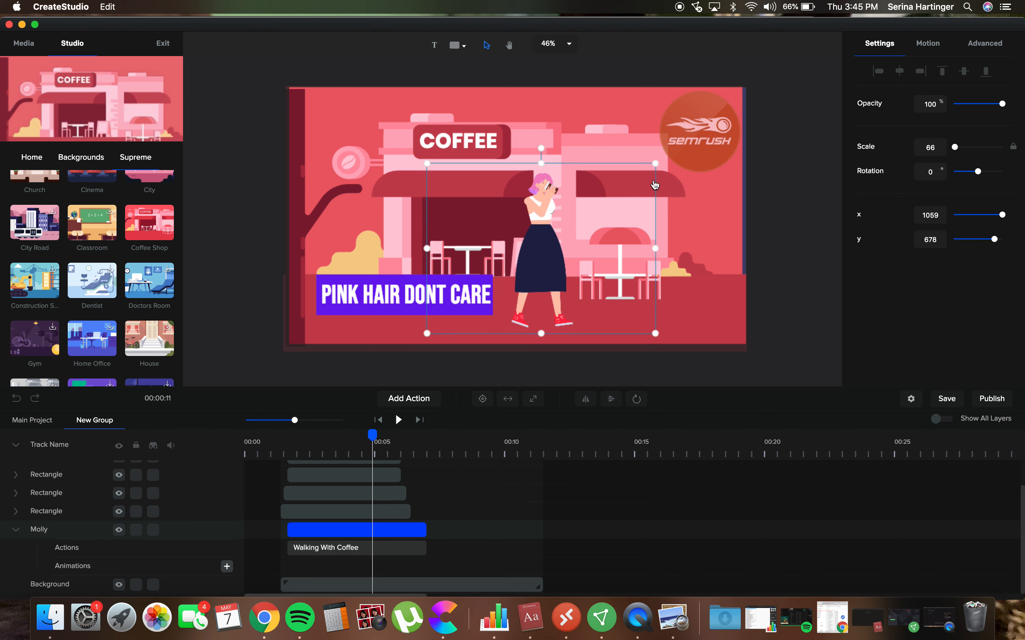
{"action": "left_click_drag", "start_coordinate": [654, 169], "coordinate": [563, 232]}
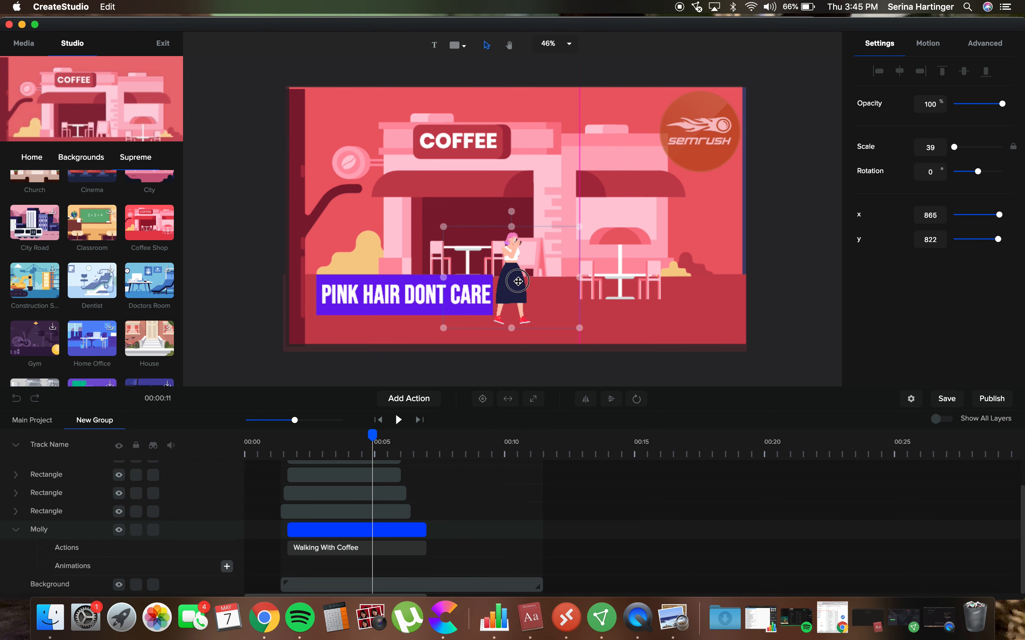
Shift the coffee shop background to cover the canvas, and enlarge Molly to scale 103 at x 304, y 740
{"action": "left_click", "coordinate": [318, 155]}
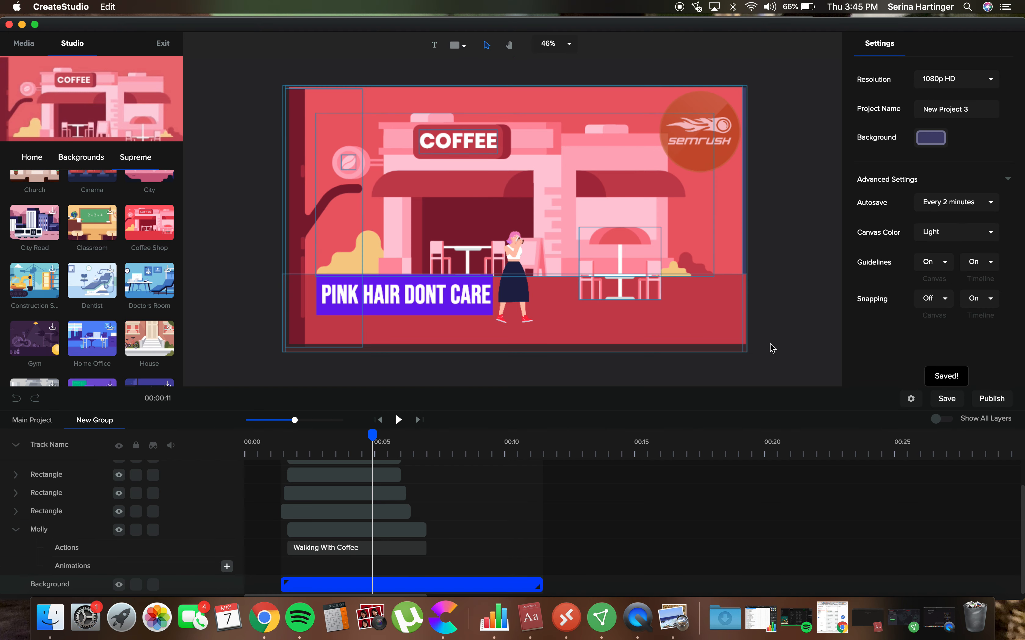
{"action": "left_click", "coordinate": [778, 284]}
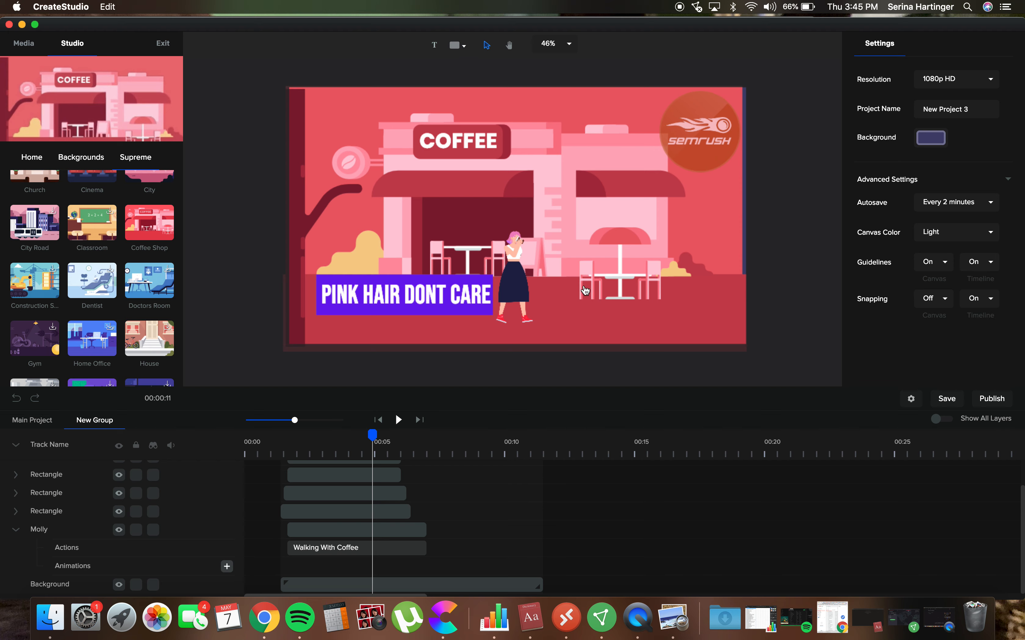
{"action": "left_click", "coordinate": [723, 330]}
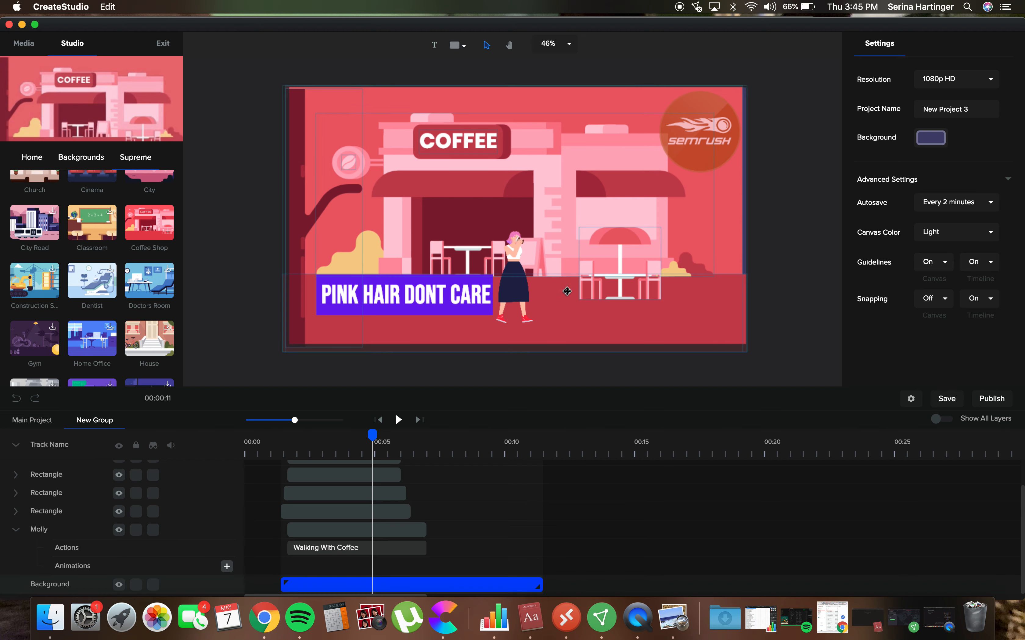
{"action": "left_click_drag", "start_coordinate": [519, 293], "coordinate": [537, 362]}
{"action": "left_click_drag", "start_coordinate": [472, 290], "coordinate": [214, 174]}
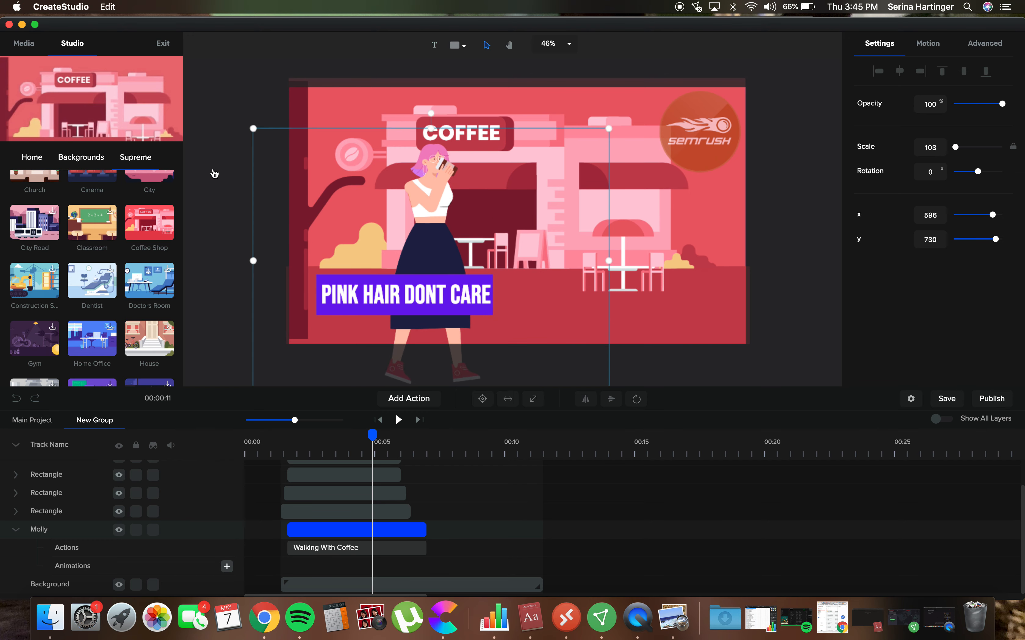
{"action": "left_click_drag", "start_coordinate": [433, 196], "coordinate": [414, 203]}
{"action": "left_click_drag", "start_coordinate": [381, 208], "coordinate": [368, 201]}
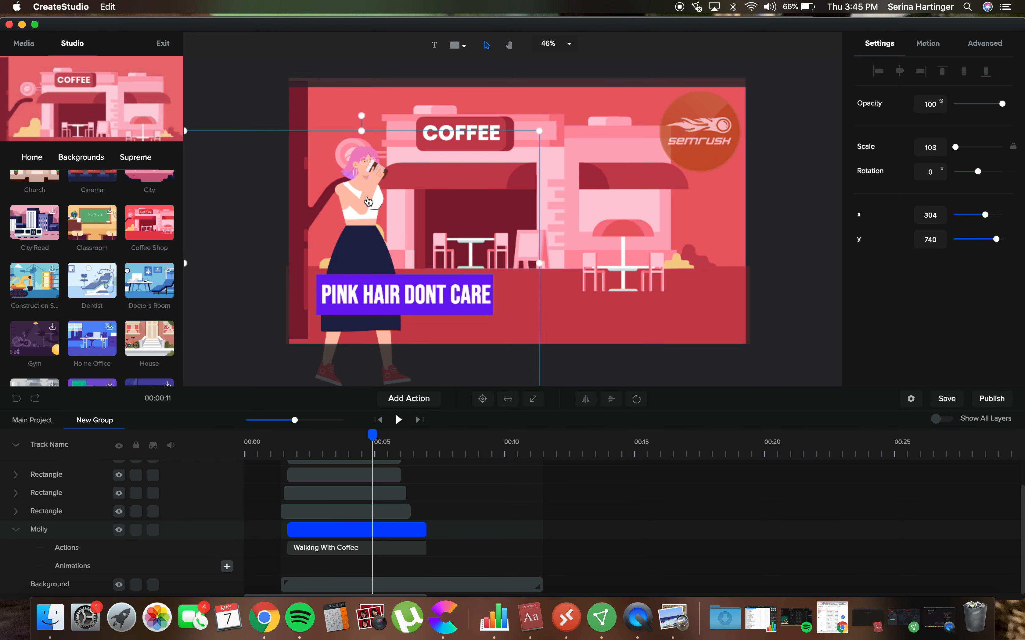
Add the rounded blob shape from the shape library and place it on the lower part of the canvas at x 1228, y 908
{"action": "left_click", "coordinate": [465, 47]}
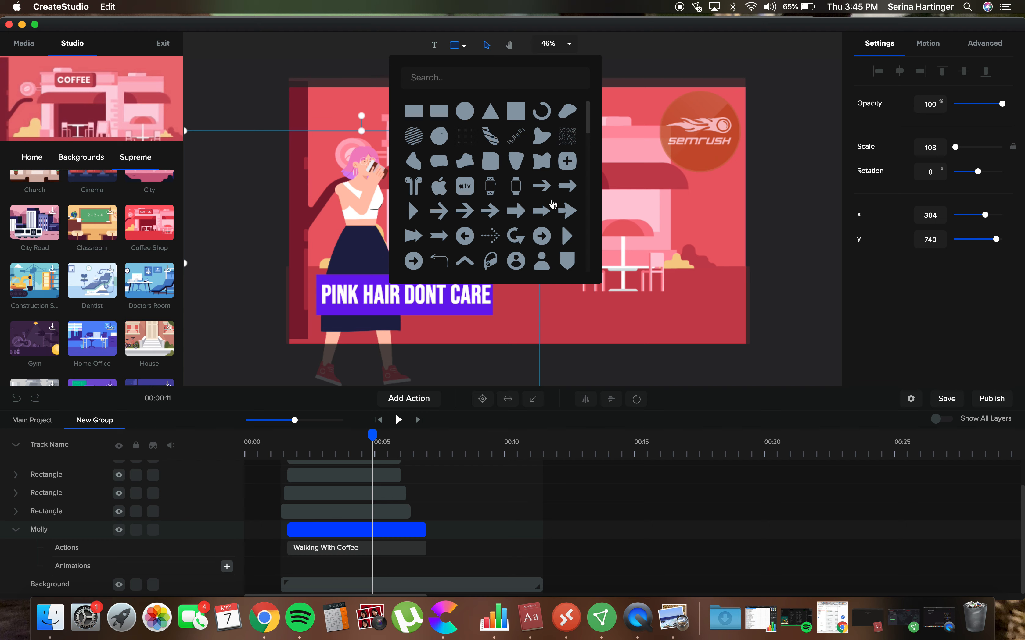
{"action": "scroll", "coordinate": [519, 235], "scroll_direction": "down", "scroll_amount": 5}
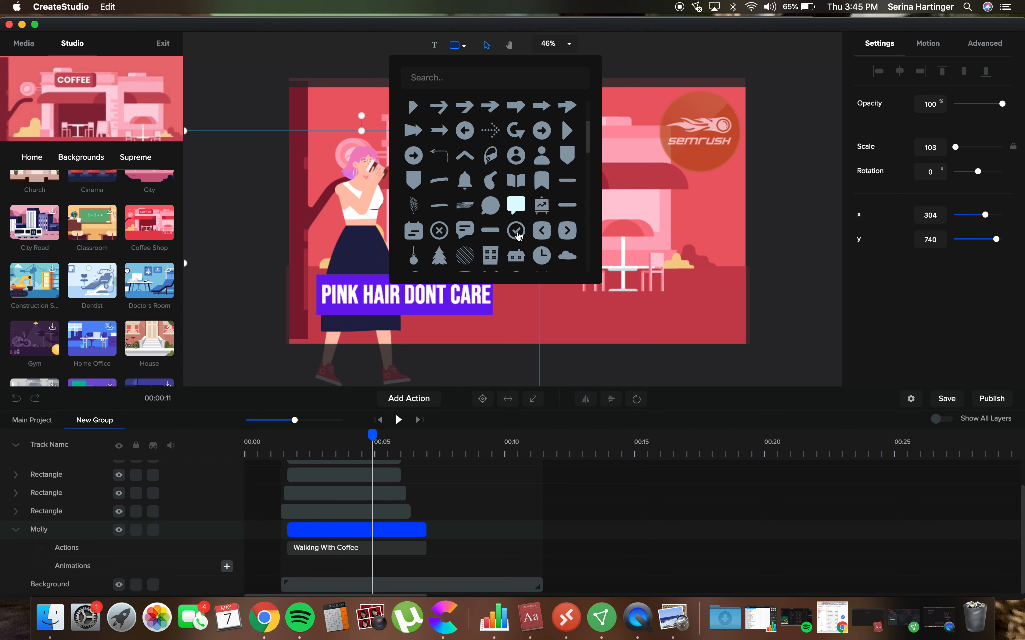
{"action": "scroll", "coordinate": [518, 235], "scroll_direction": "down", "scroll_amount": 5}
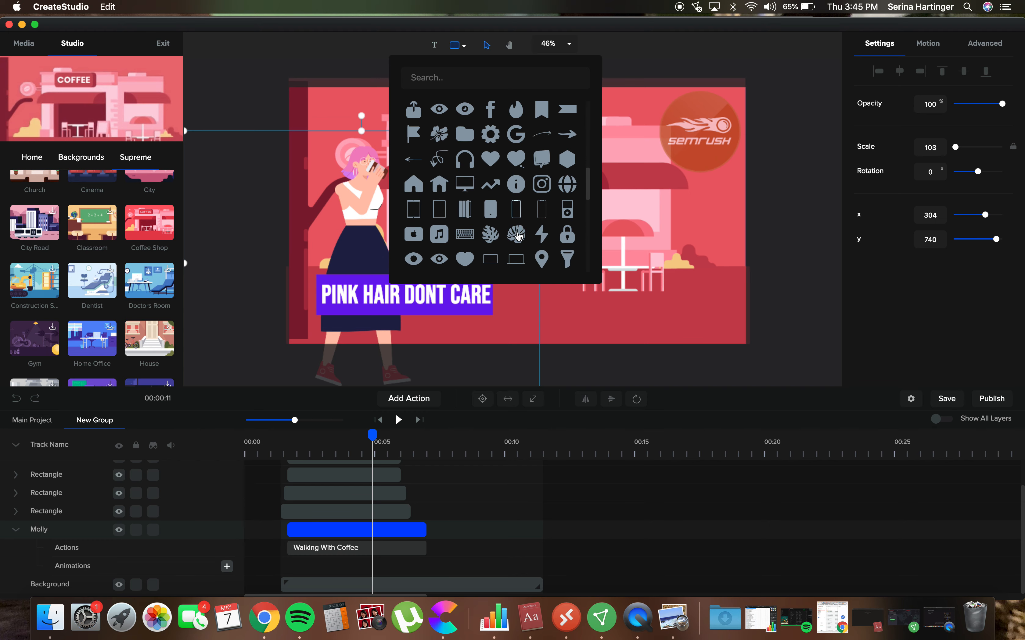
{"action": "scroll", "coordinate": [519, 236], "scroll_direction": "down", "scroll_amount": 3}
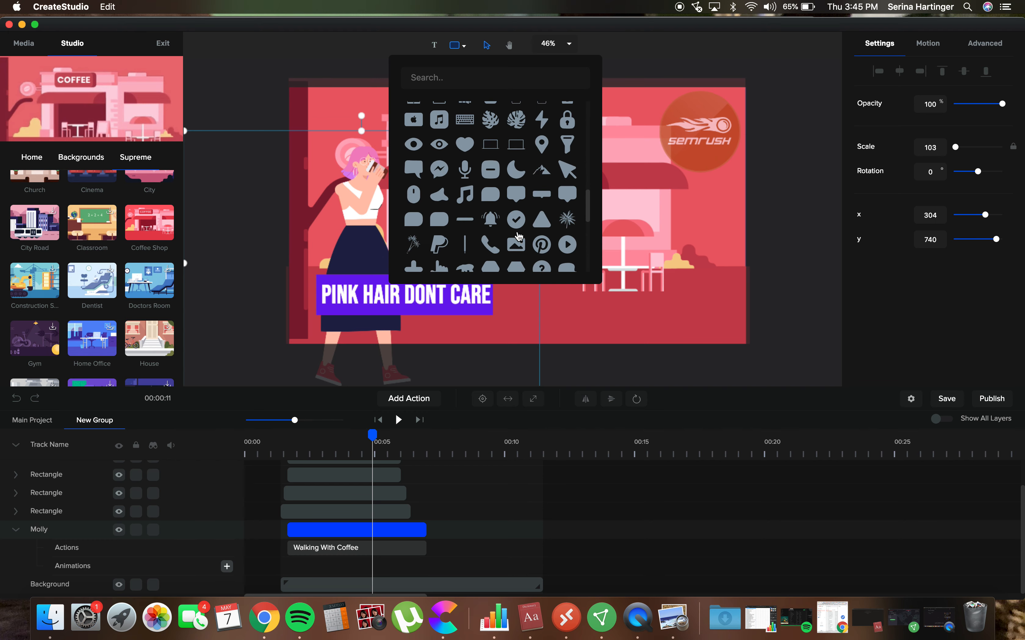
{"action": "scroll", "coordinate": [518, 233], "scroll_direction": "down", "scroll_amount": 1}
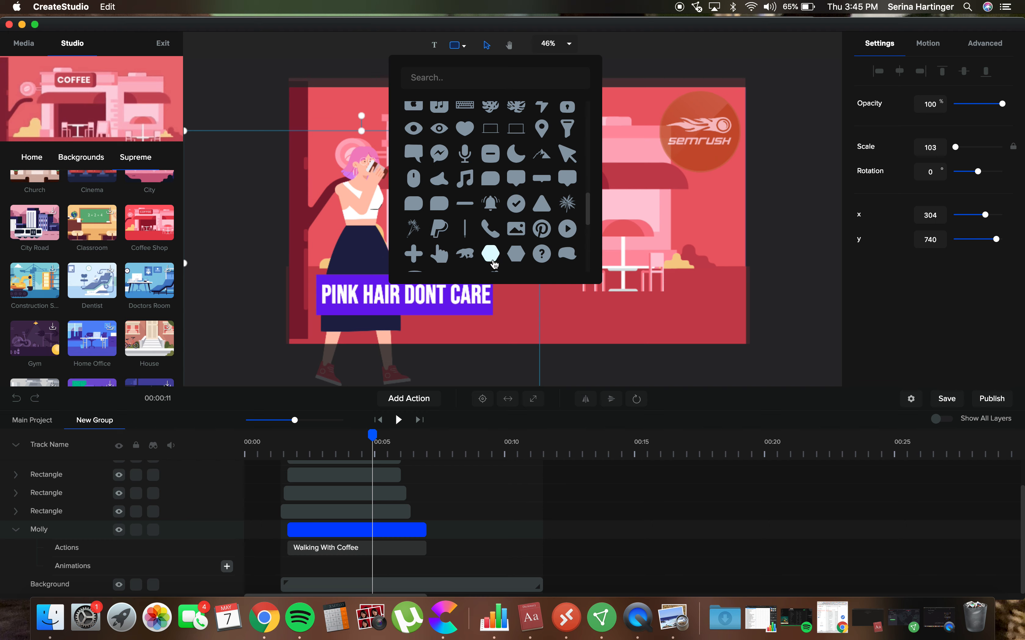
{"action": "scroll", "coordinate": [494, 265], "scroll_direction": "down", "scroll_amount": 2}
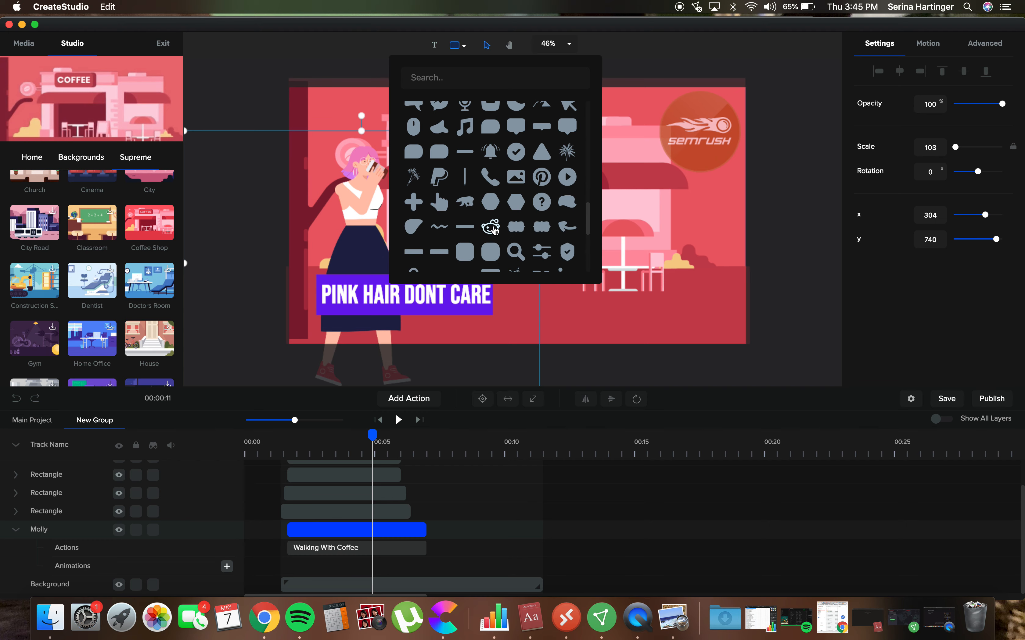
{"action": "scroll", "coordinate": [495, 229], "scroll_direction": "down", "scroll_amount": 1}
{"action": "left_click", "coordinate": [413, 208]}
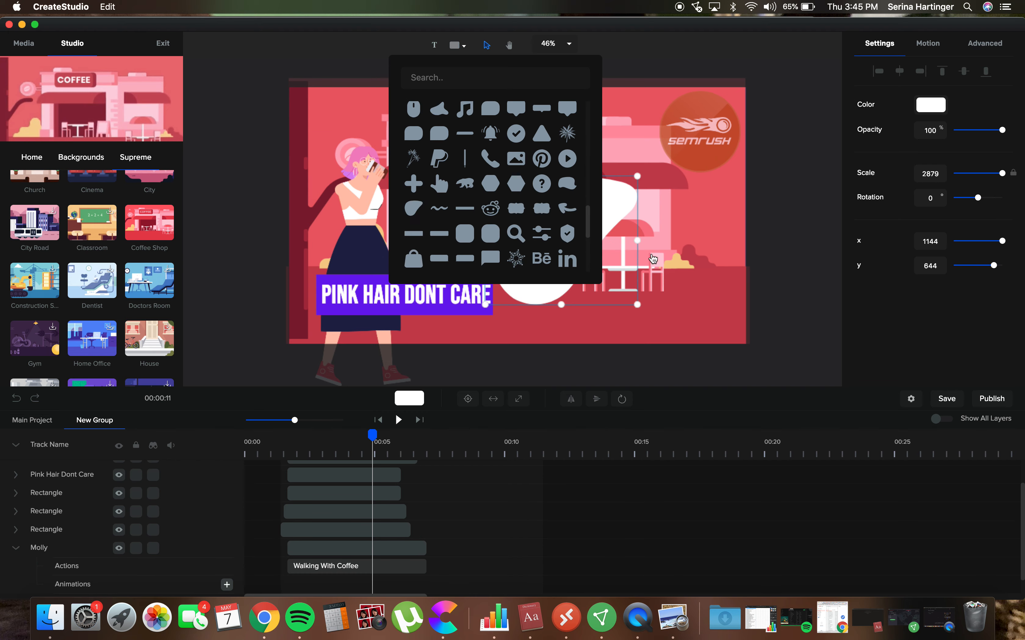
{"action": "left_click", "coordinate": [612, 210]}
{"action": "left_click_drag", "start_coordinate": [613, 211], "coordinate": [638, 272]}
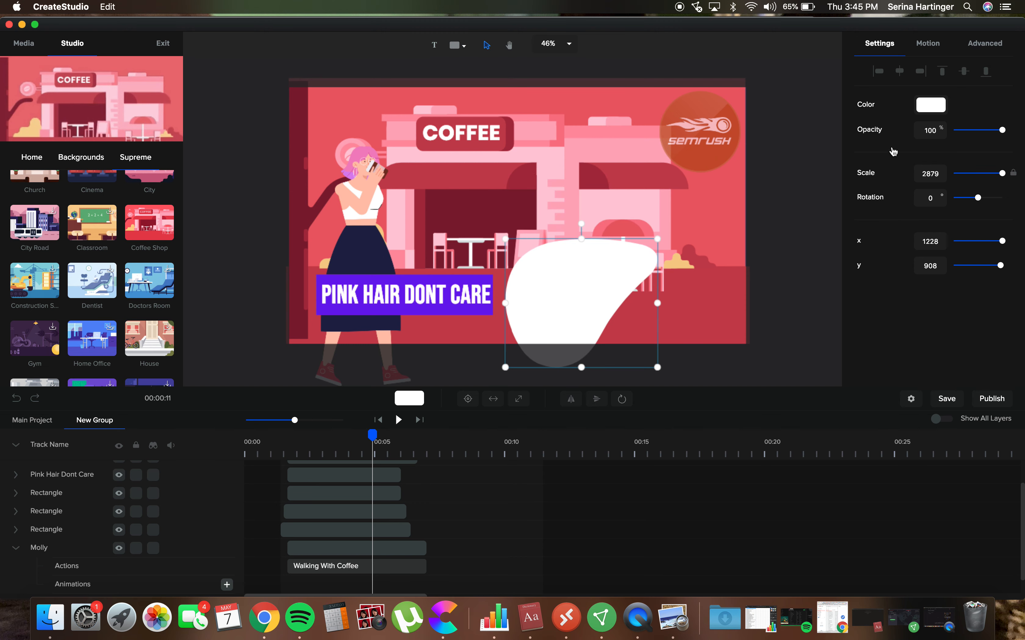
Recolor the blob shape to #DC8B8B and move it to the lower-left corner of the canvas at x 244, y 1151
{"action": "left_click", "coordinate": [926, 107]}
{"action": "left_click_drag", "start_coordinate": [957, 108], "coordinate": [912, 110]}
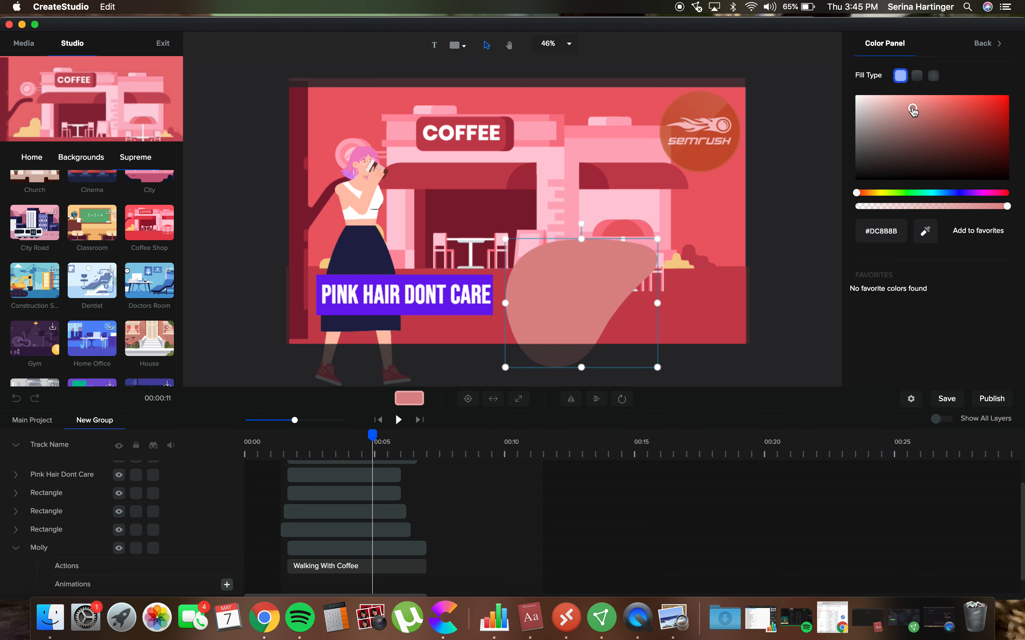
{"action": "left_click_drag", "start_coordinate": [577, 317], "coordinate": [344, 373]}
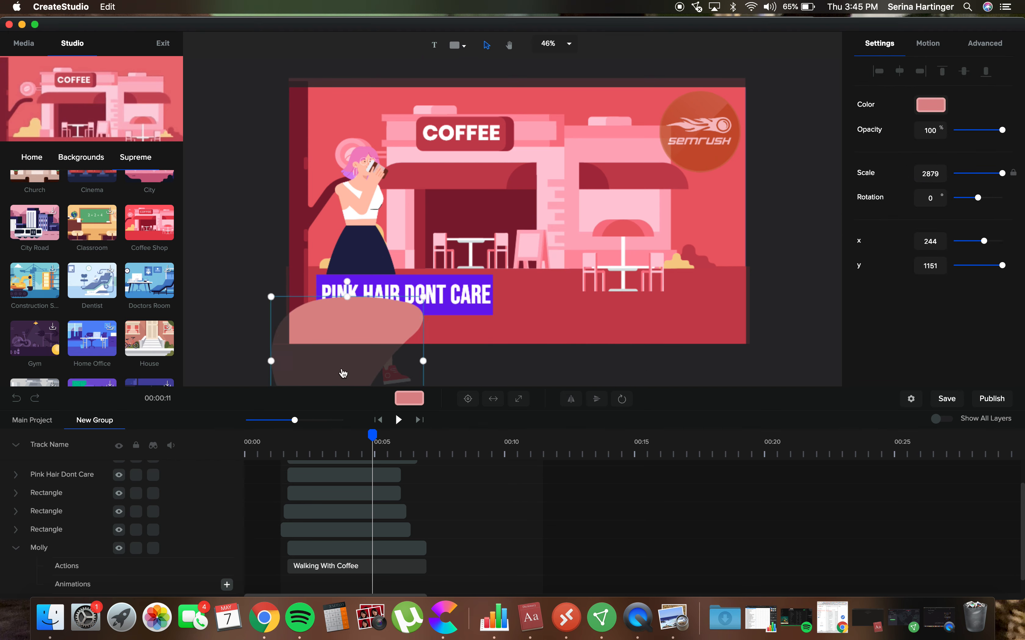
Enlarge the blob shape to scale 9884 and place it along the canvas's bottom edge at x 809, y 1814
{"action": "left_click_drag", "start_coordinate": [425, 299], "coordinate": [816, 160]}
{"action": "left_click_drag", "start_coordinate": [444, 195], "coordinate": [393, 438]}
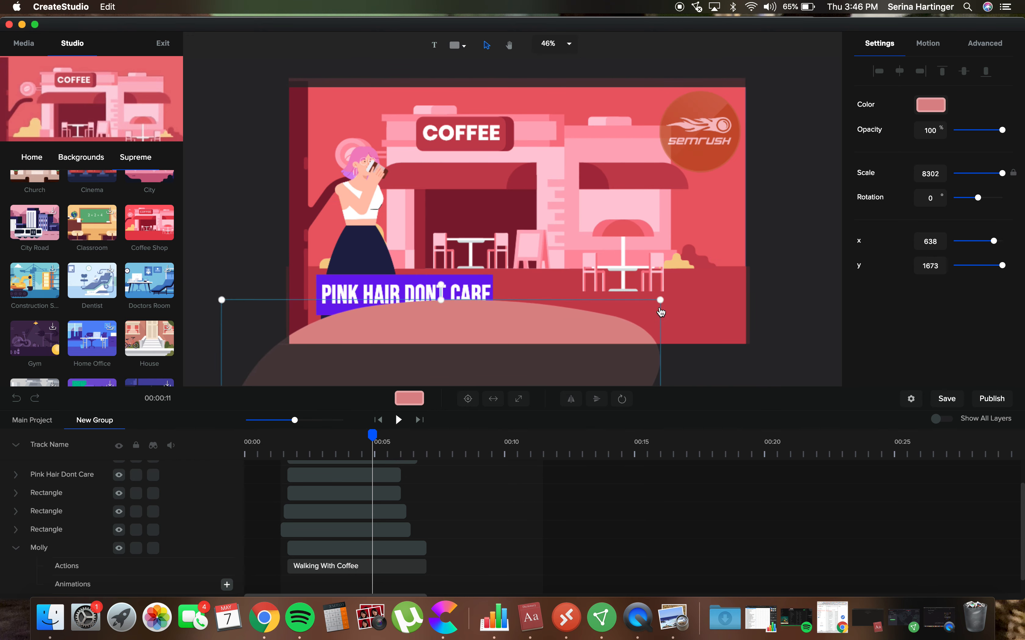
{"action": "left_click_drag", "start_coordinate": [663, 301], "coordinate": [638, 365]}
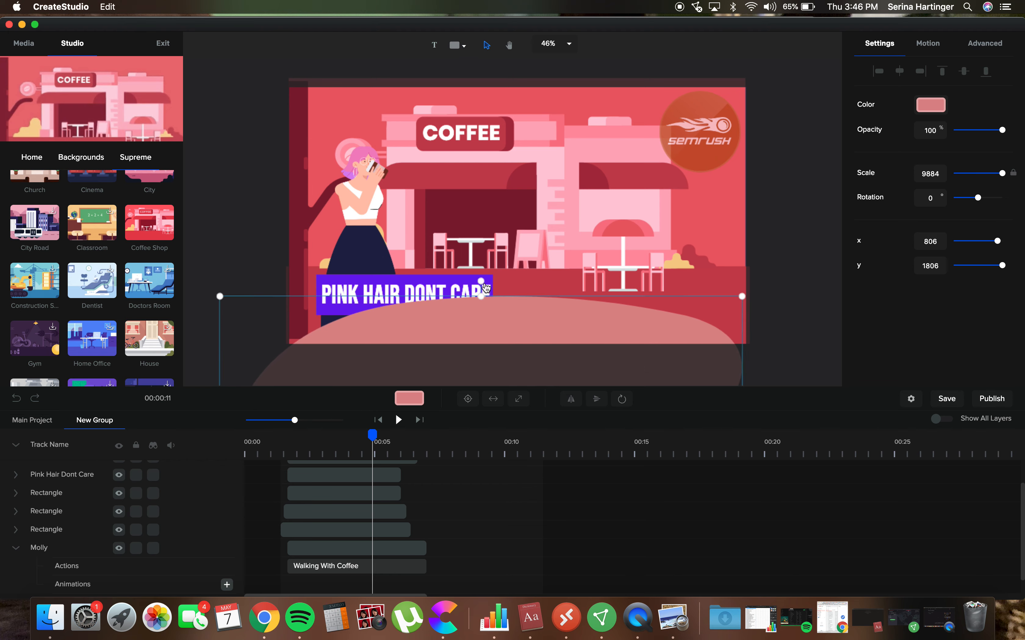
{"action": "left_click_drag", "start_coordinate": [483, 281], "coordinate": [503, 306]}
{"action": "left_click", "coordinate": [263, 247]}
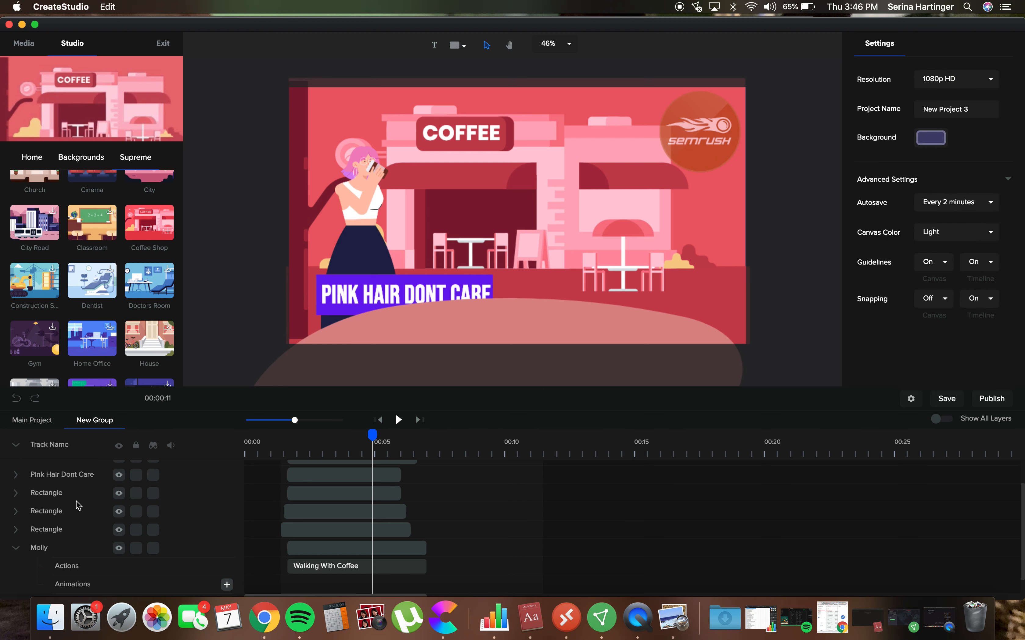
Move the Shape layer below Molly, directly above the Background layer
{"action": "scroll", "coordinate": [63, 566], "scroll_direction": "down", "scroll_amount": 1}
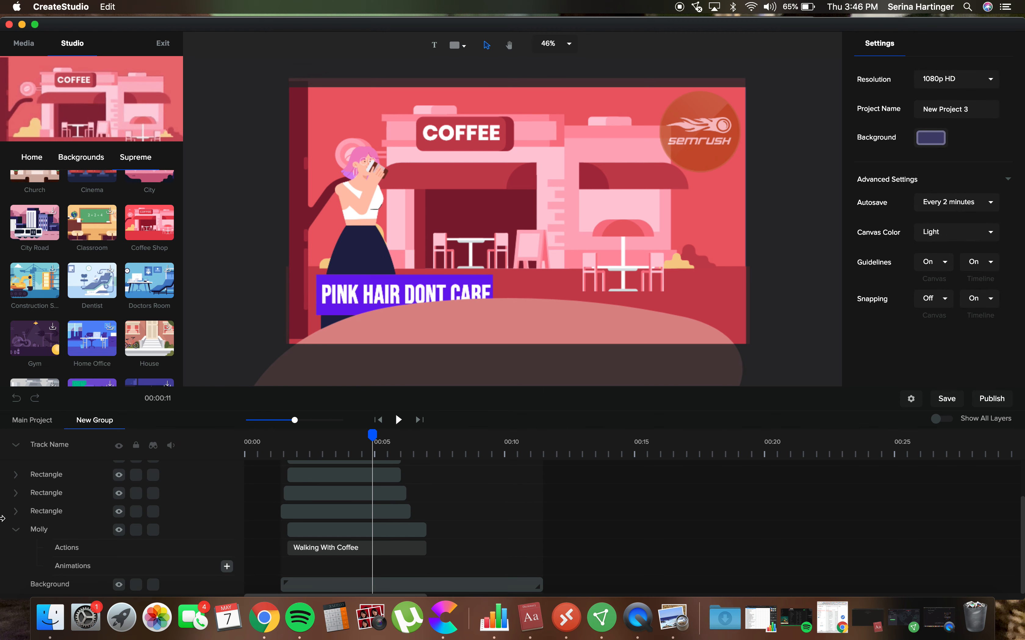
{"action": "scroll", "coordinate": [2, 517], "scroll_direction": "up", "scroll_amount": 3}
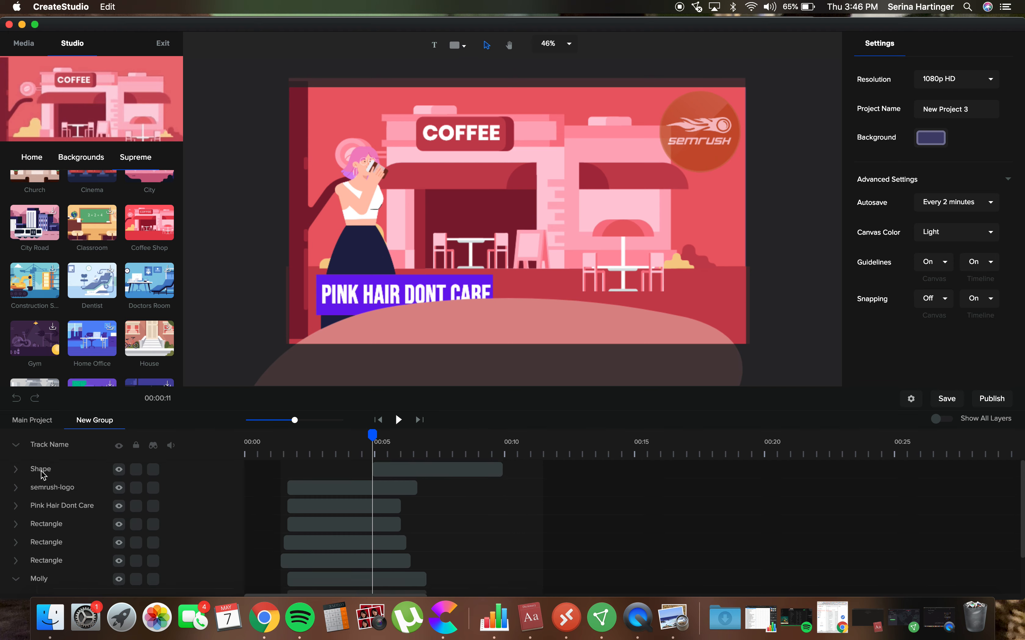
{"action": "left_click_drag", "start_coordinate": [17, 470], "coordinate": [29, 537]}
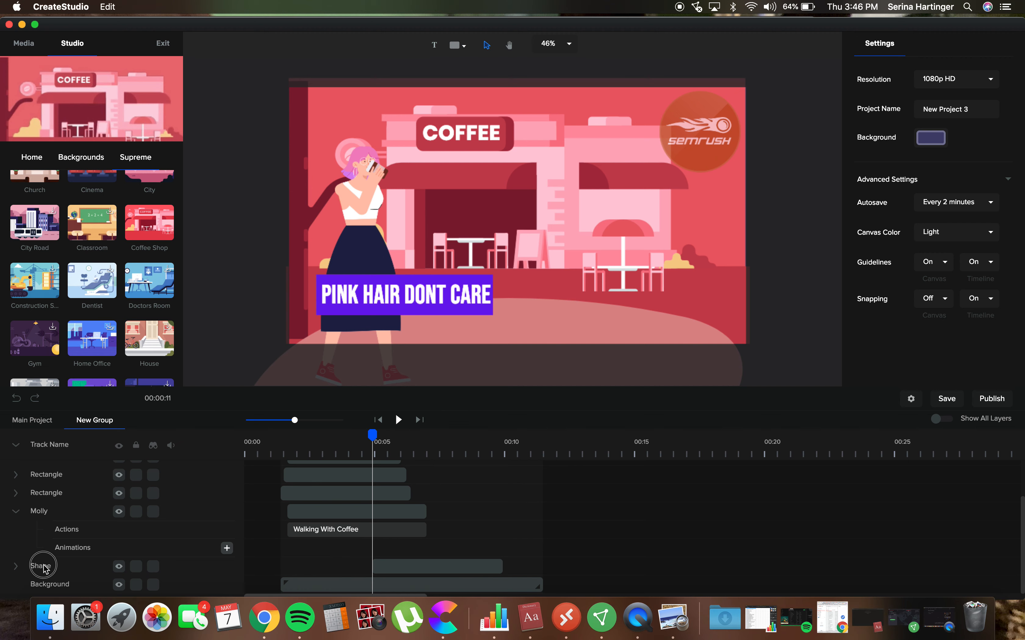
Reposition the blob shape lower at x 724, y 1899, and move Molly to x 353, y 712
{"action": "left_click", "coordinate": [445, 567]}
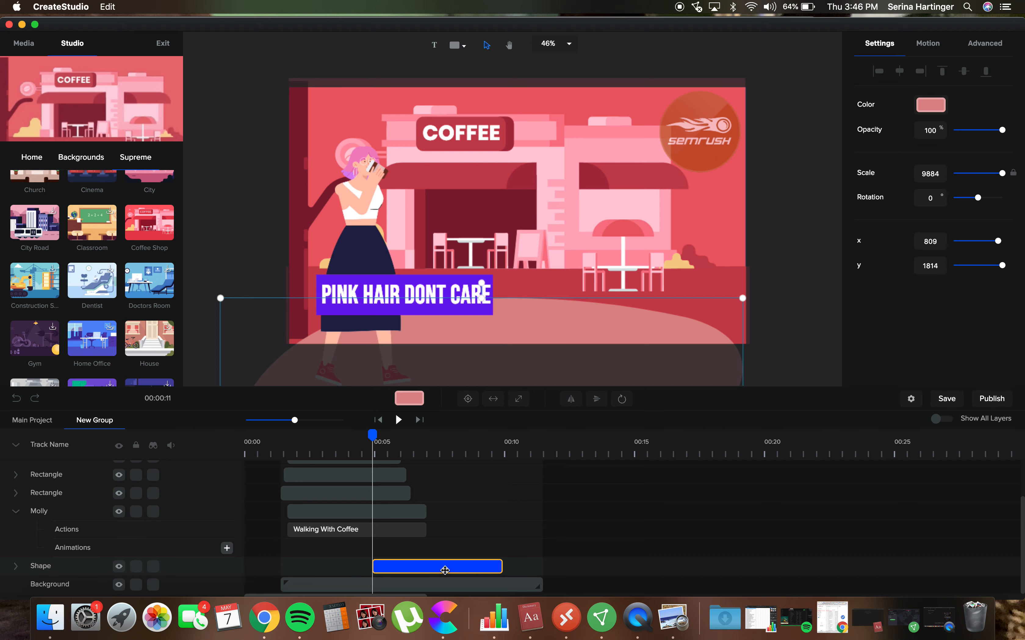
{"action": "left_click_drag", "start_coordinate": [564, 332], "coordinate": [510, 341]}
{"action": "left_click_drag", "start_coordinate": [379, 246], "coordinate": [388, 240]}
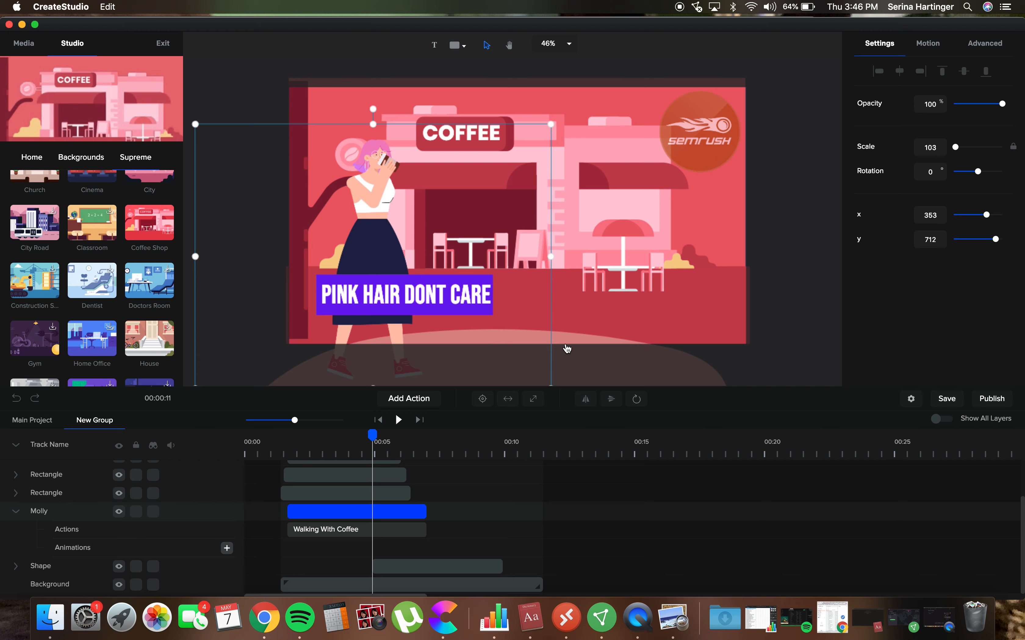
{"action": "left_click_drag", "start_coordinate": [567, 348], "coordinate": [565, 328]}
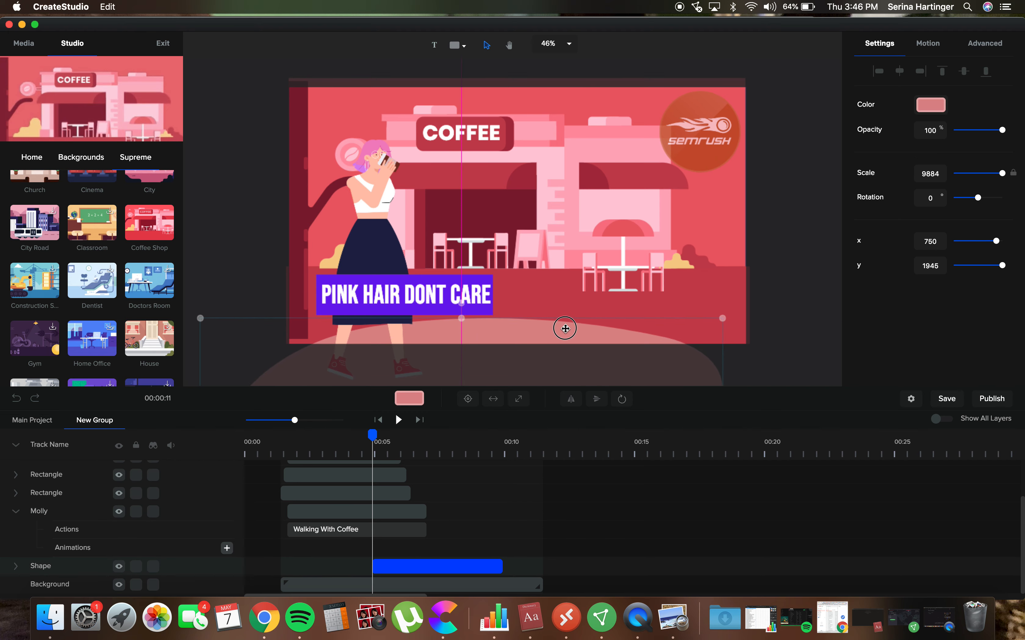
{"action": "left_click", "coordinate": [793, 252]}
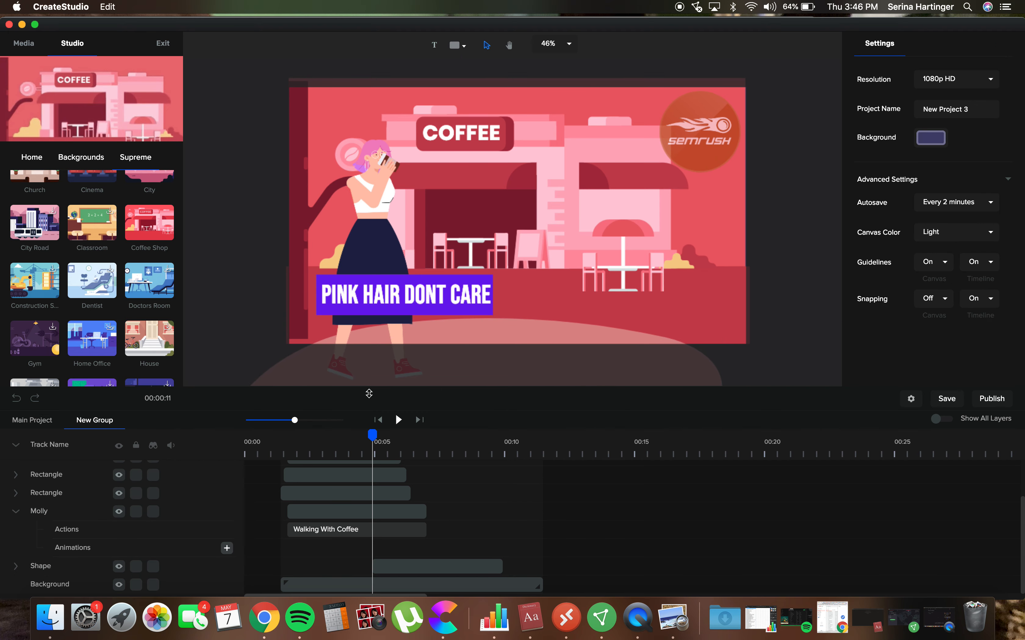
Shift the Shape clip earlier so it starts together with Molly's clip, with the playhead at the Background clip's start
{"action": "left_click_drag", "start_coordinate": [372, 435], "coordinate": [281, 436]}
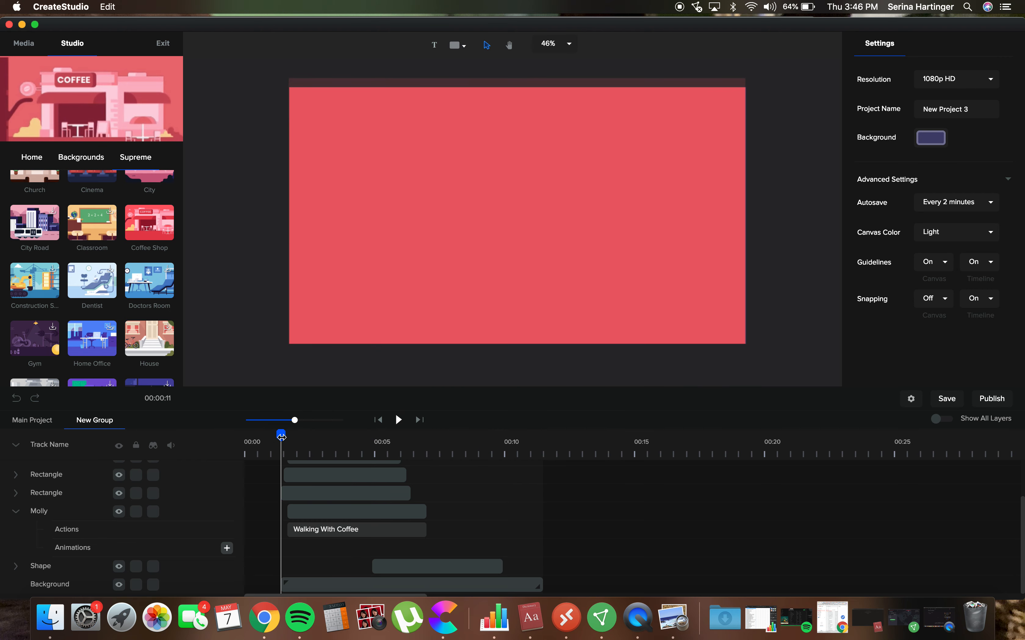
{"action": "left_click_drag", "start_coordinate": [456, 565], "coordinate": [364, 572]}
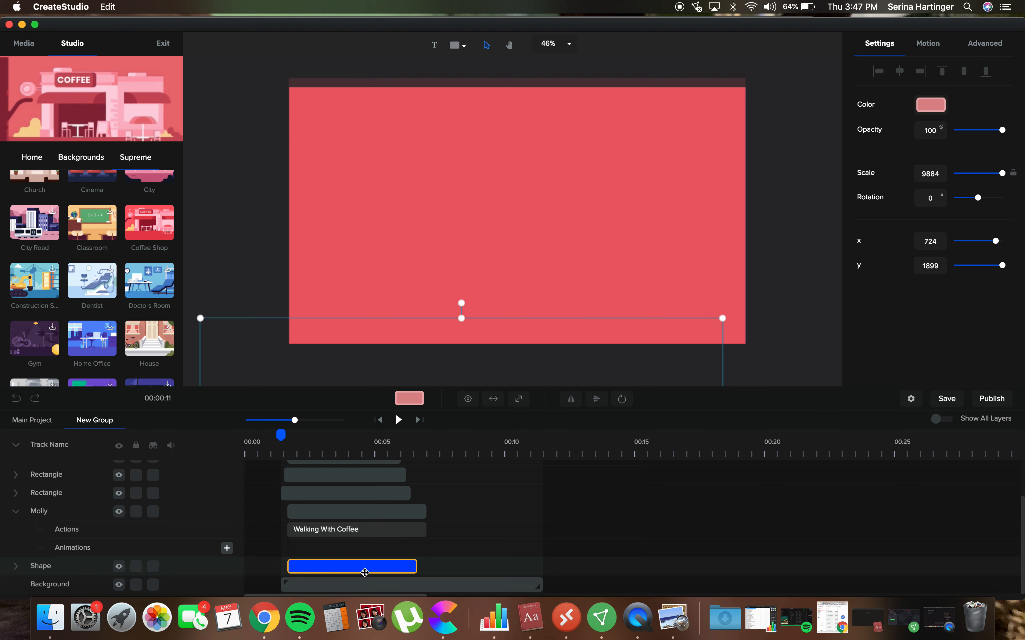
Play the group from the Background clip's start and save the project
{"action": "left_click", "coordinate": [398, 419]}
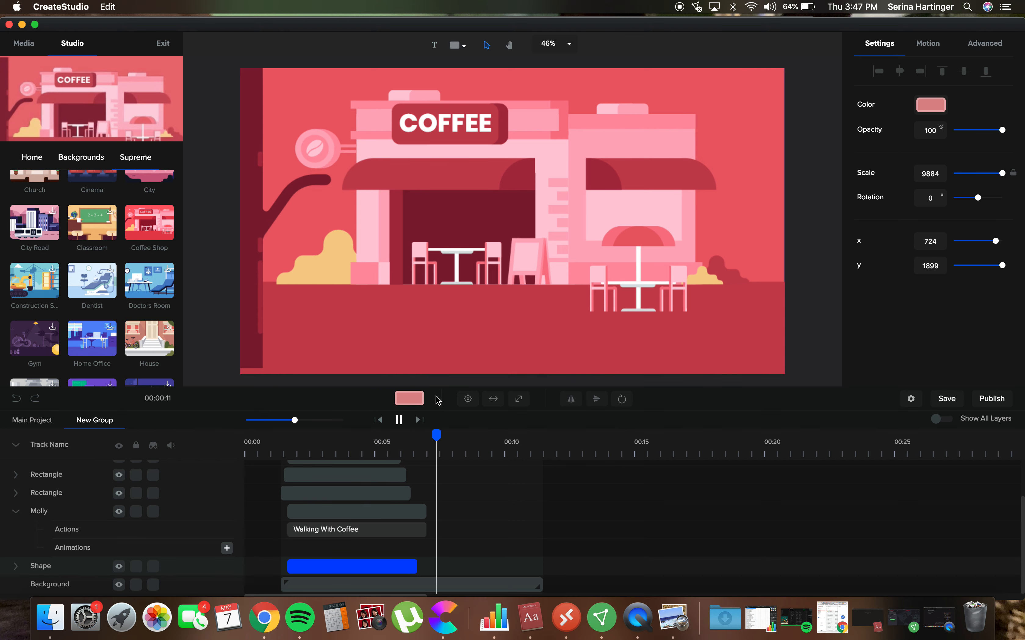
{"action": "key", "text": "super+s"}
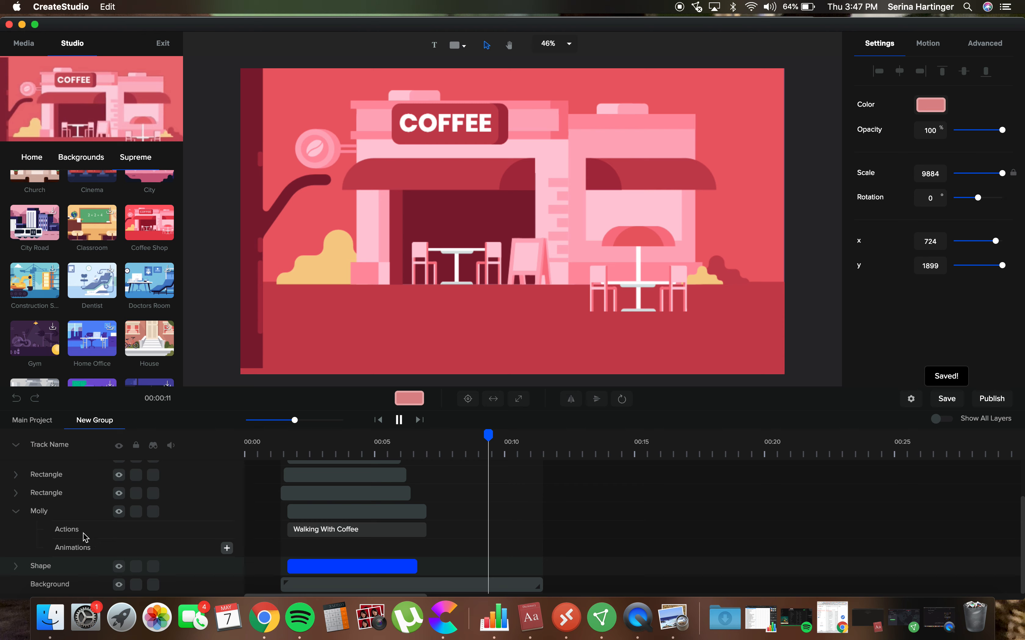
{"action": "key", "text": "space"}
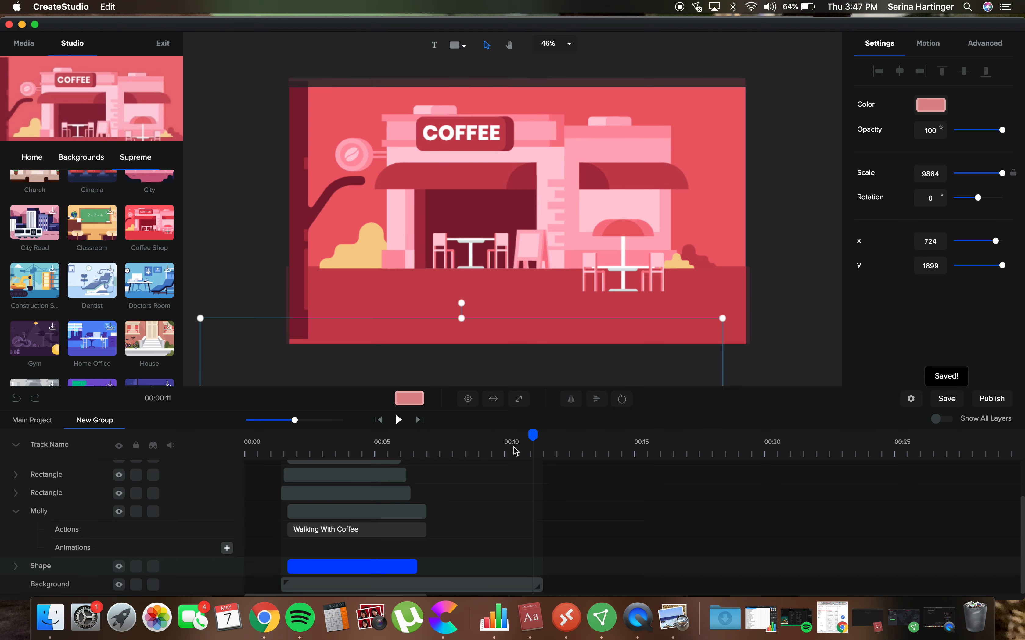
Place the playhead at about 3 seconds and select Molly's Walking With Coffee action
{"action": "left_click_drag", "start_coordinate": [540, 432], "coordinate": [333, 496]}
{"action": "left_click", "coordinate": [334, 496]}
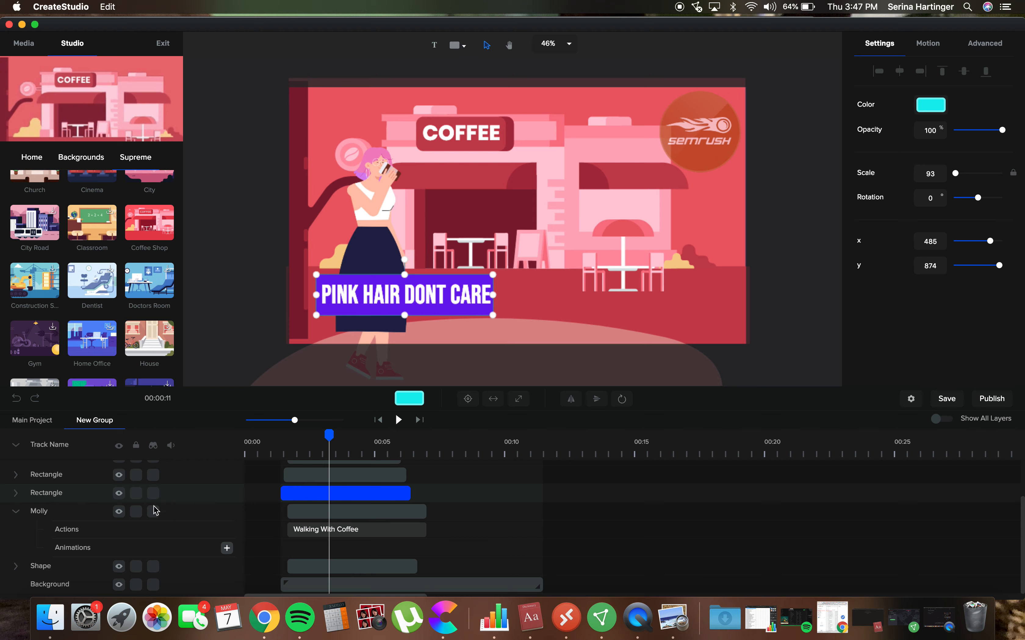
{"action": "left_click", "coordinate": [318, 511]}
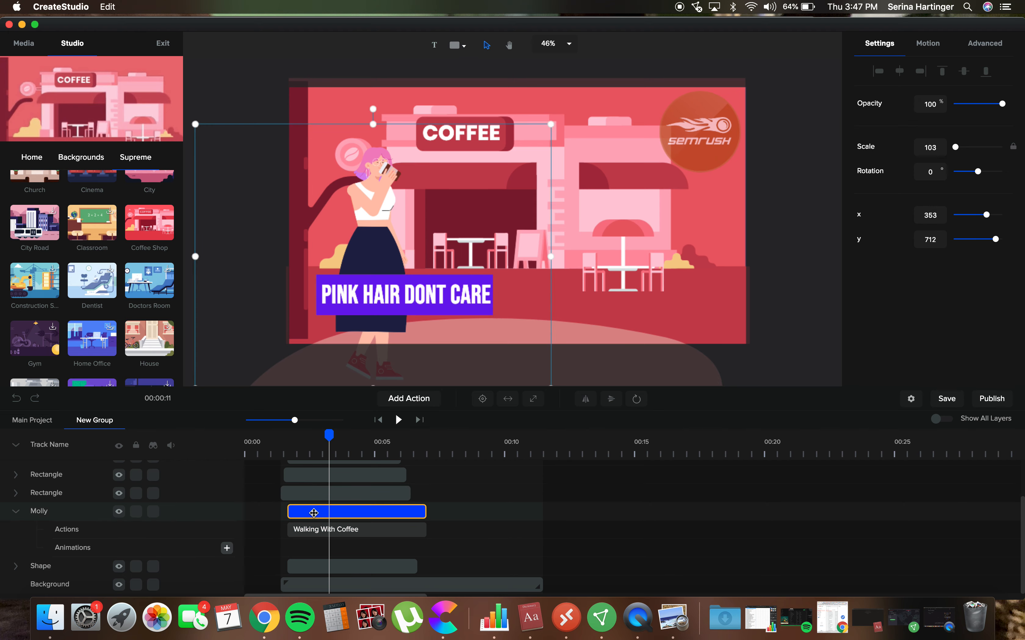
{"action": "left_click", "coordinate": [293, 529]}
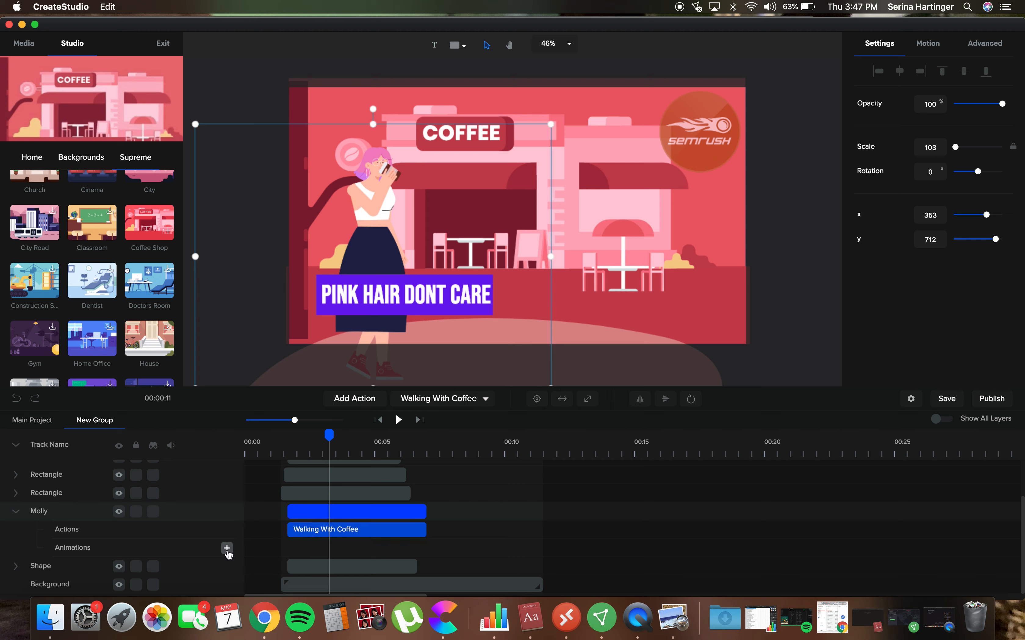
{"action": "left_click", "coordinate": [226, 549]}
{"action": "left_click", "coordinate": [246, 548]}
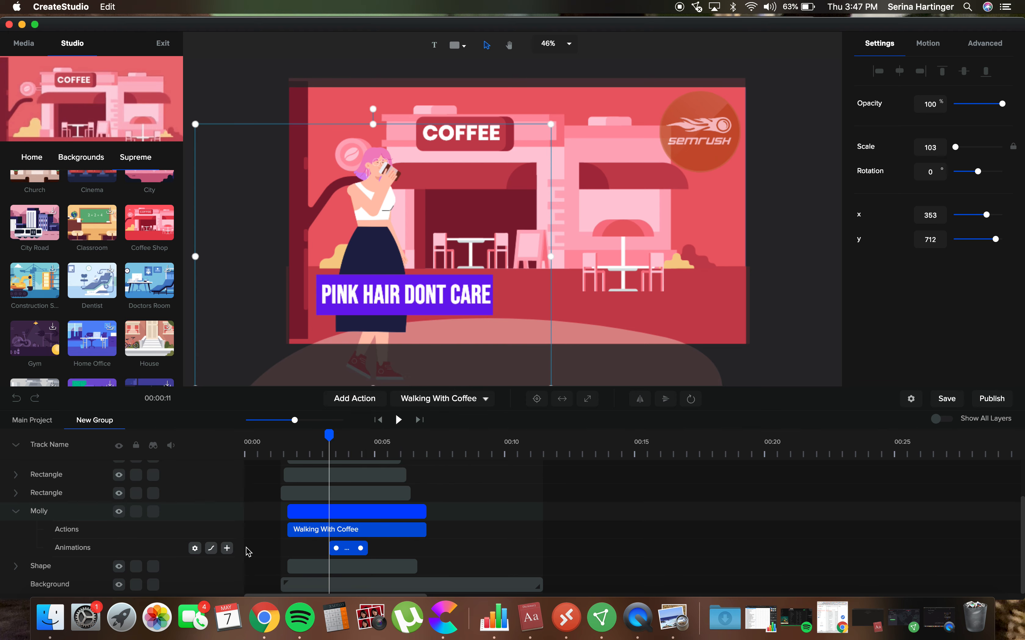
{"action": "left_click", "coordinate": [350, 553]}
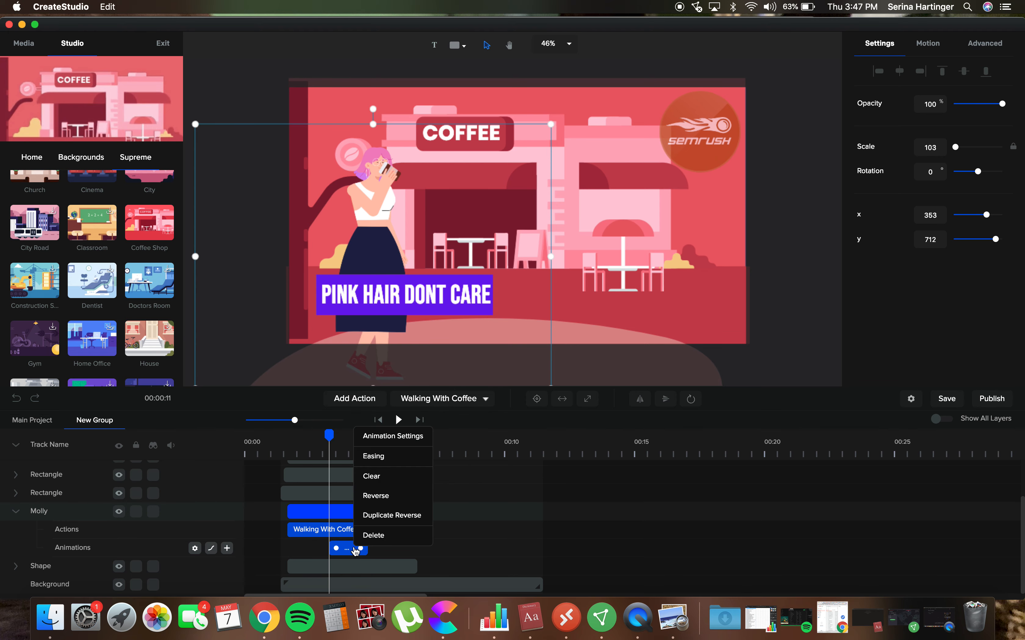
{"action": "left_click", "coordinate": [378, 548]}
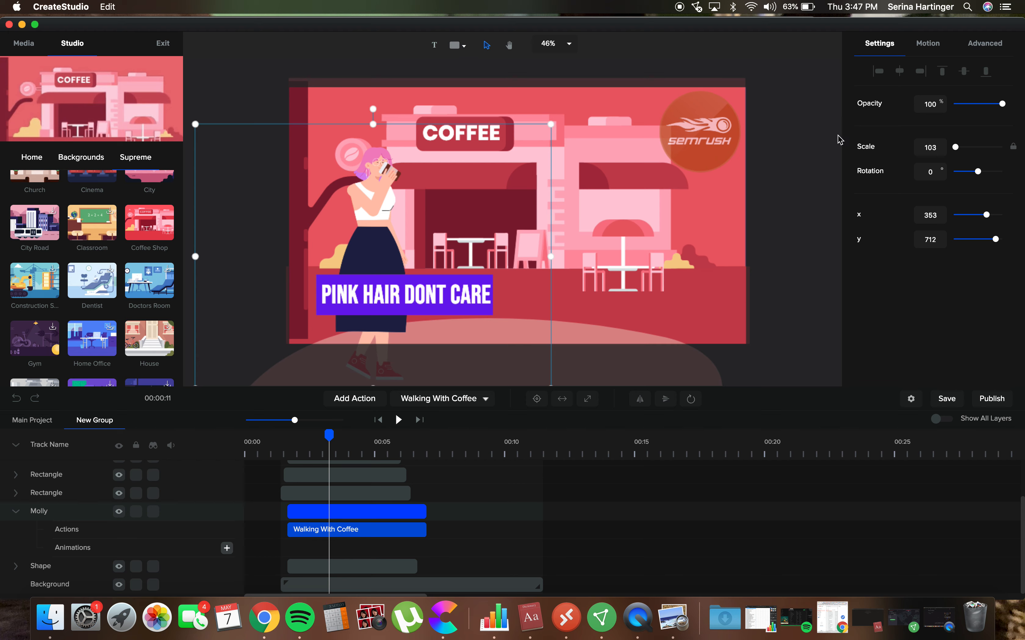
Add a Slide Right entrance motion to Molly and extend the animation almost to the end of her clip
{"action": "left_click", "coordinate": [923, 47]}
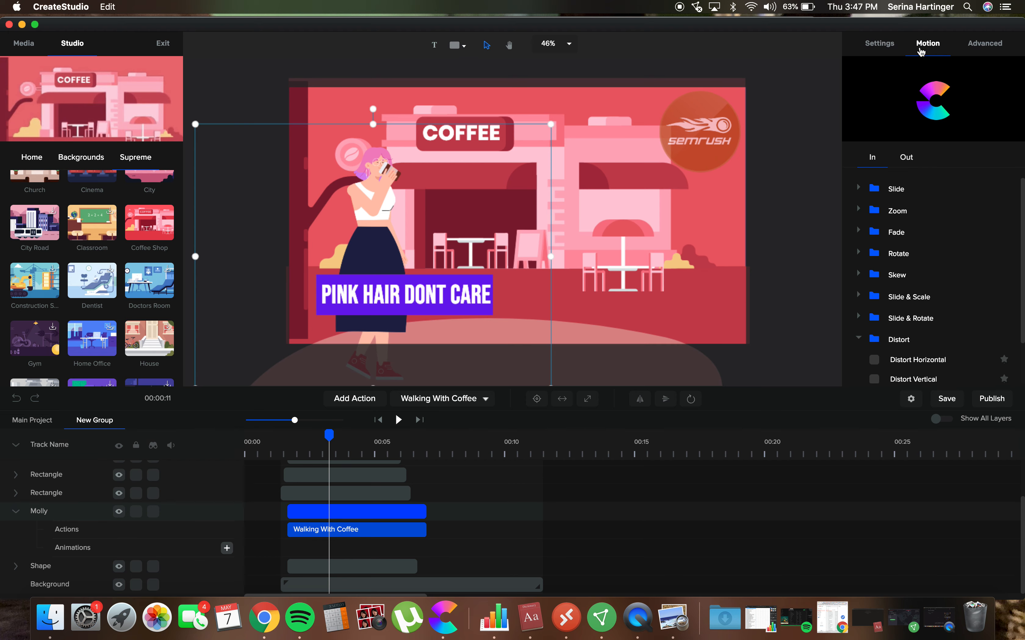
{"action": "left_click_drag", "start_coordinate": [385, 199], "coordinate": [385, 199]}
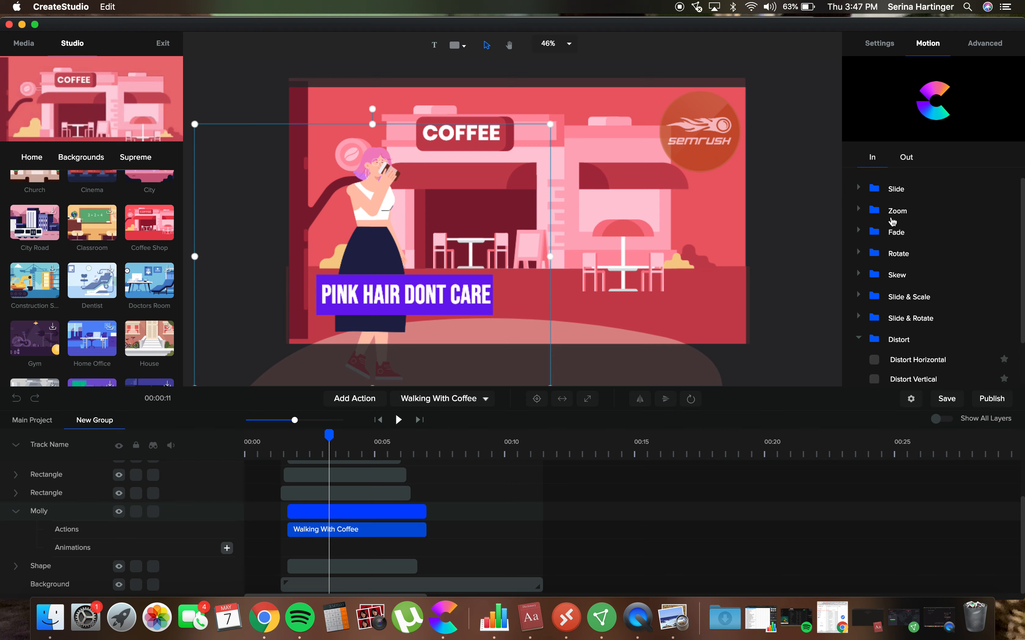
{"action": "scroll", "coordinate": [954, 339], "scroll_direction": "down", "scroll_amount": 1}
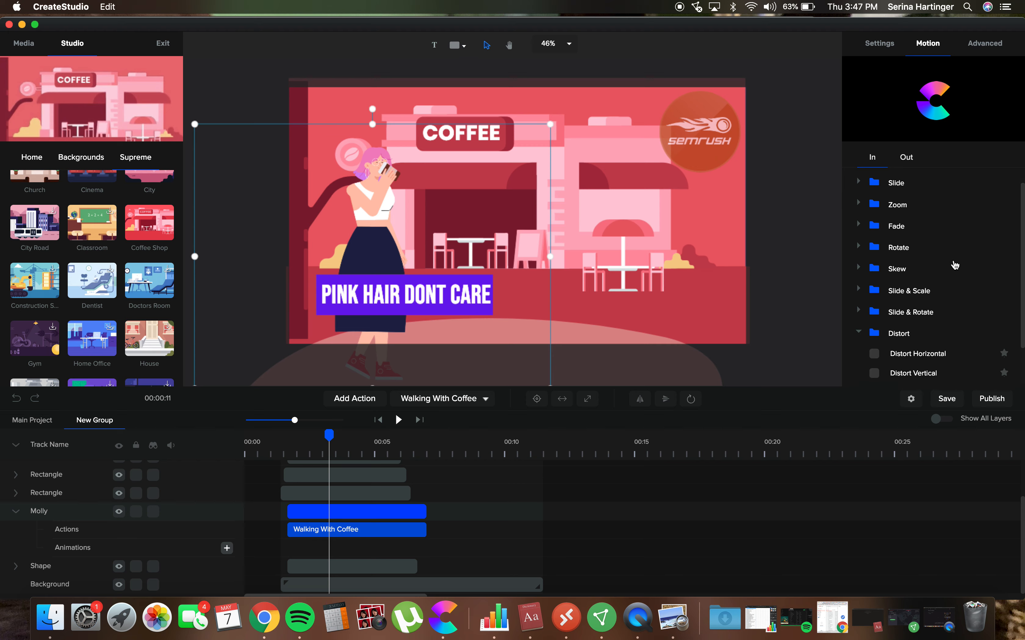
{"action": "scroll", "coordinate": [944, 318], "scroll_direction": "down", "scroll_amount": 5}
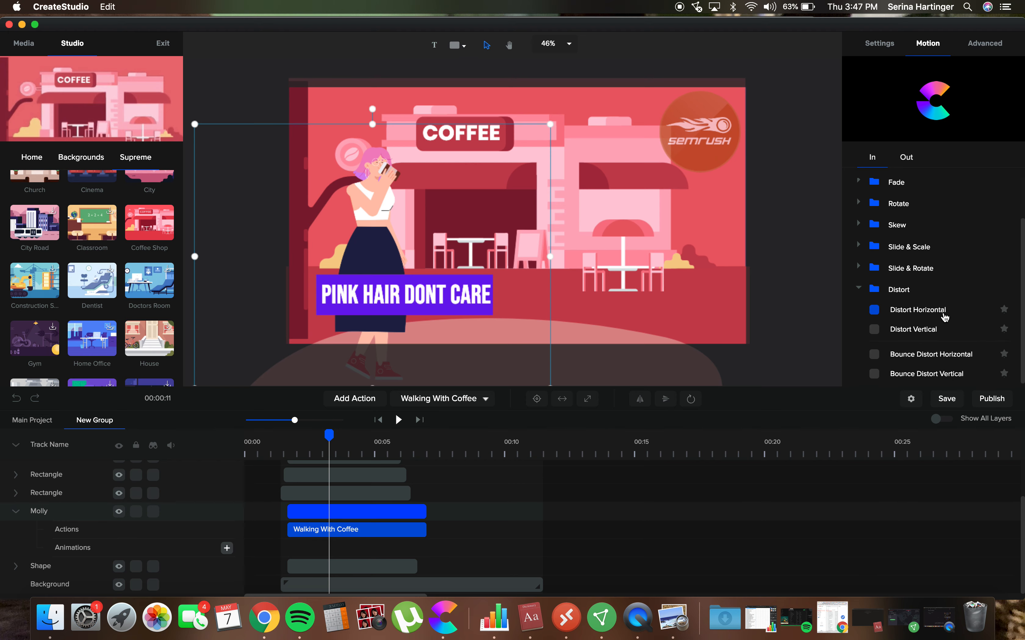
{"action": "scroll", "coordinate": [945, 318], "scroll_direction": "up", "scroll_amount": 5}
{"action": "left_click", "coordinate": [861, 191]}
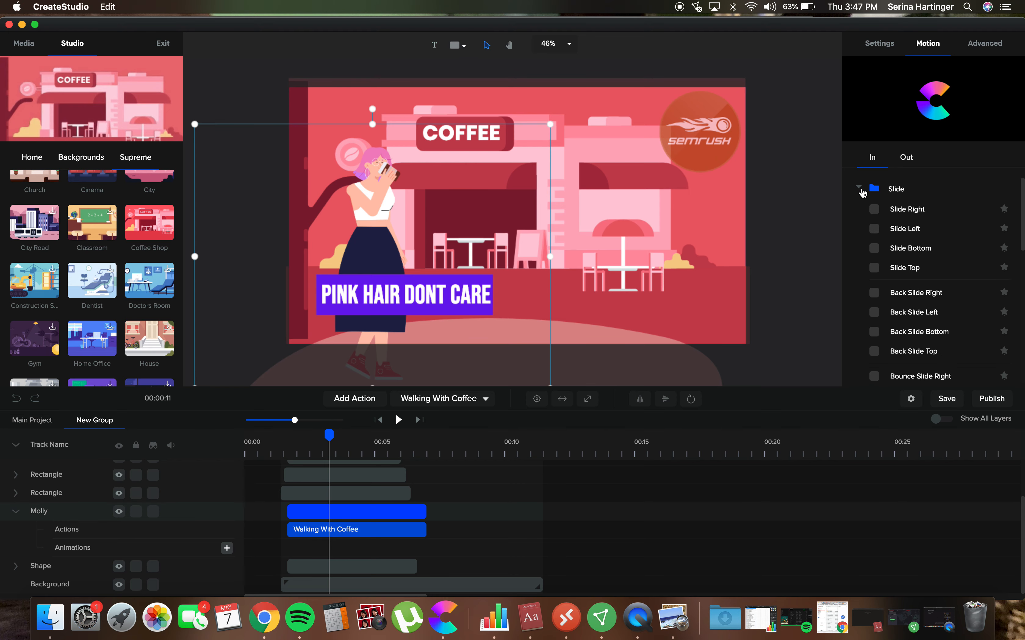
{"action": "left_click", "coordinate": [875, 215]}
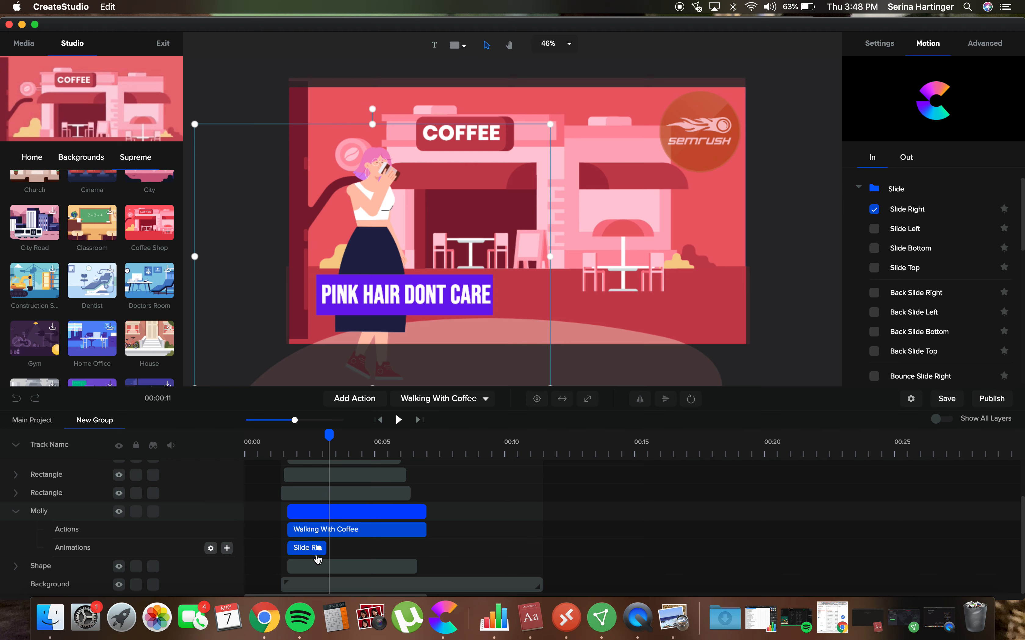
{"action": "left_click_drag", "start_coordinate": [324, 549], "coordinate": [418, 548]}
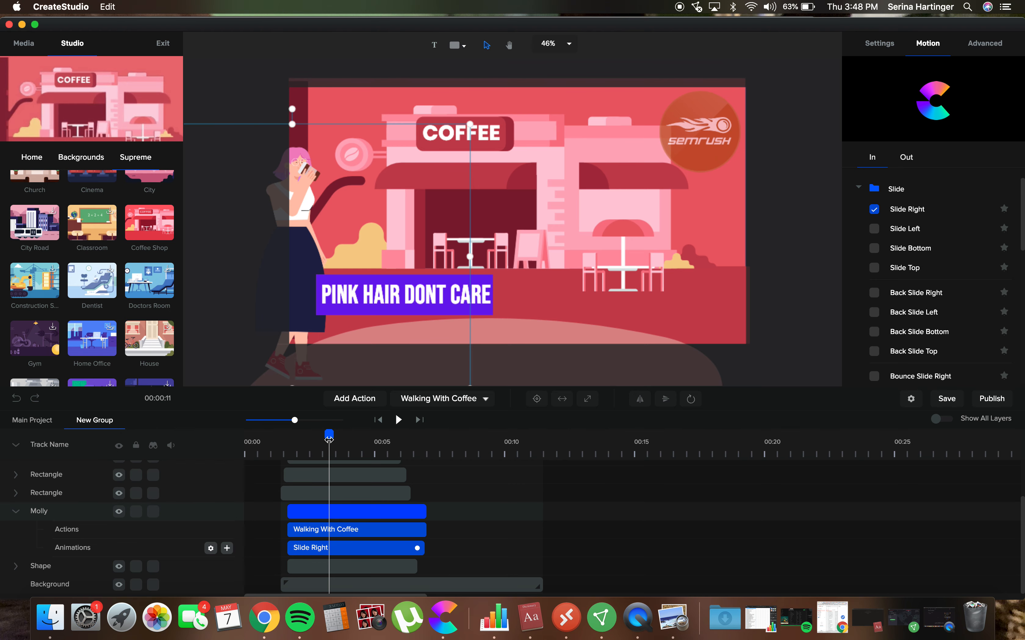
Play the group from just before the Background clip's start to preview Molly's lengthened slide
{"action": "left_click_drag", "start_coordinate": [329, 437], "coordinate": [275, 443]}
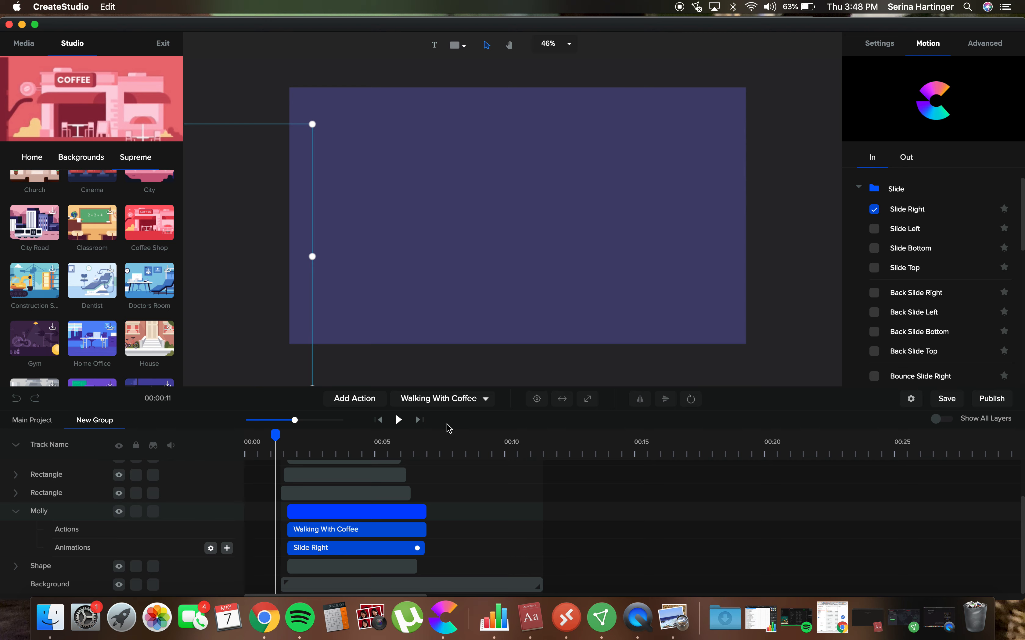
{"action": "left_click", "coordinate": [398, 420]}
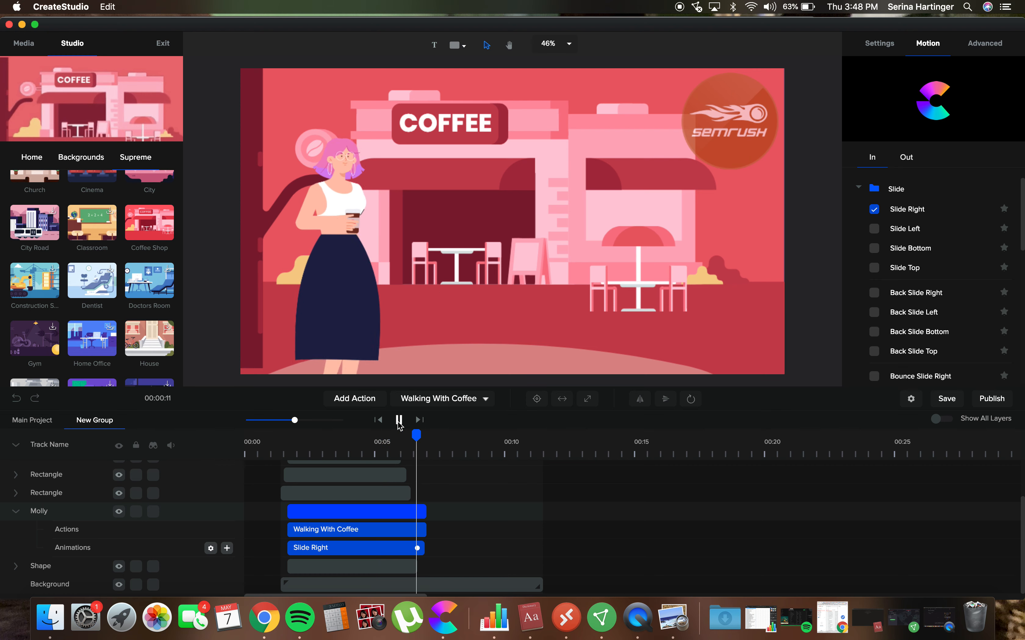
{"action": "left_click", "coordinate": [343, 215]}
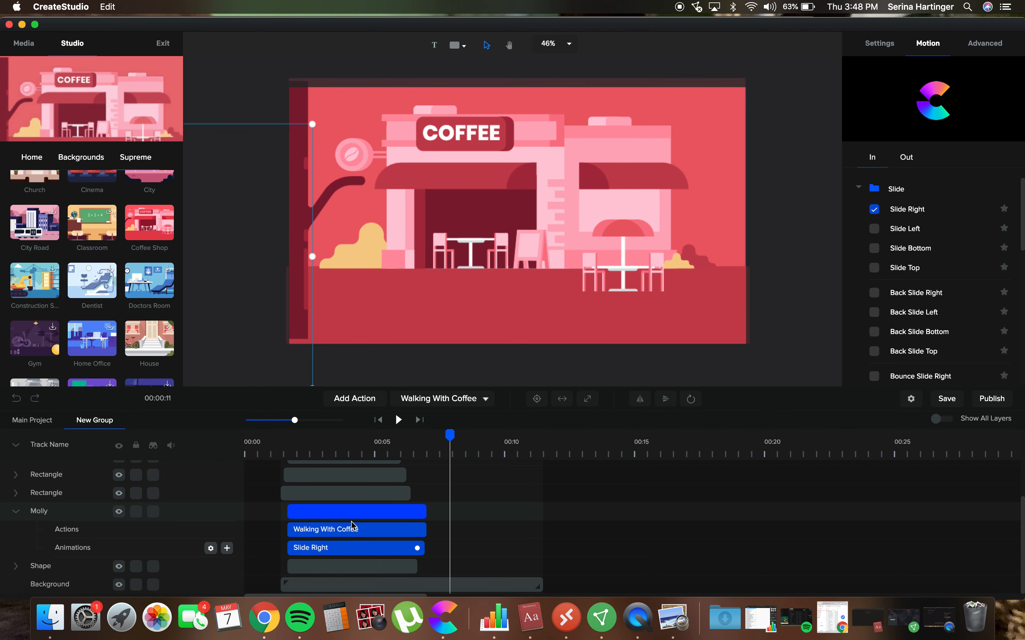
Set the Starting X of Molly's Slide Right animation to 1050 in its animation settings
{"action": "left_click", "coordinate": [333, 550]}
{"action": "left_click", "coordinate": [315, 256]}
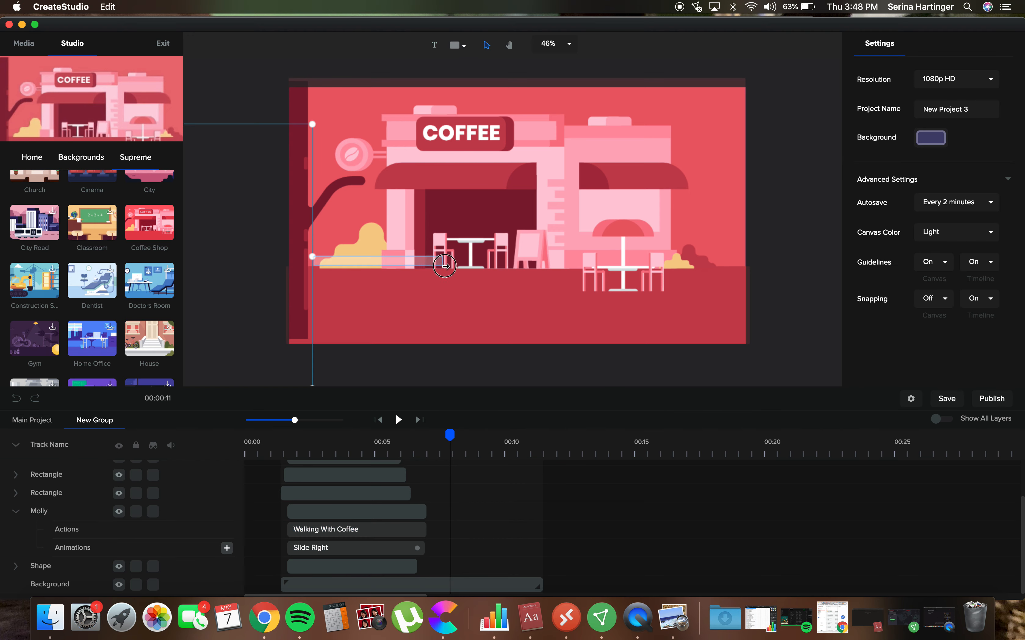
{"action": "left_click", "coordinate": [318, 549]}
{"action": "left_click", "coordinate": [312, 256]}
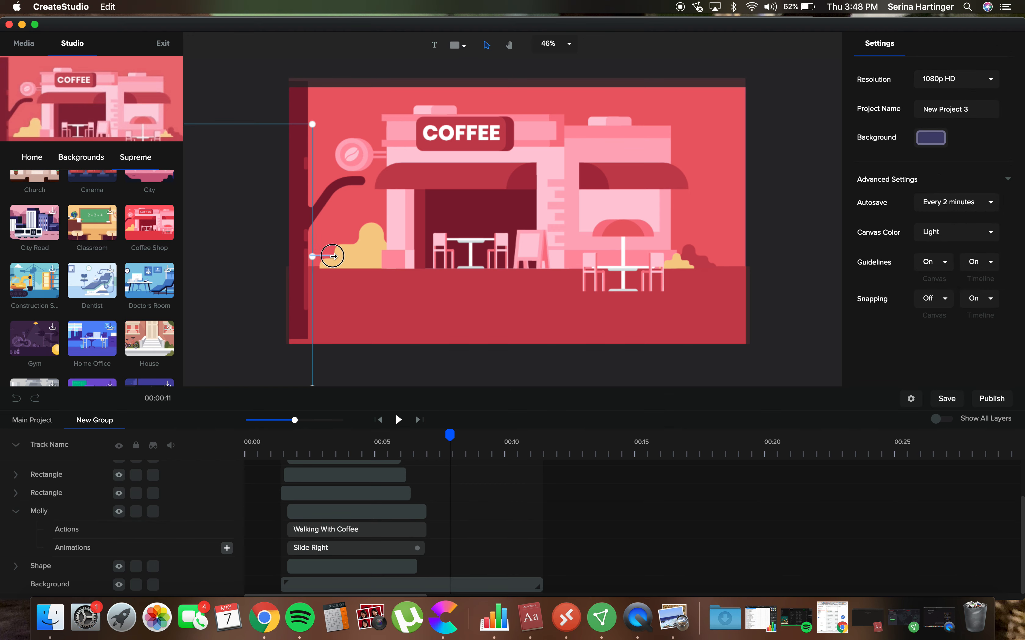
{"action": "left_click", "coordinate": [325, 550]}
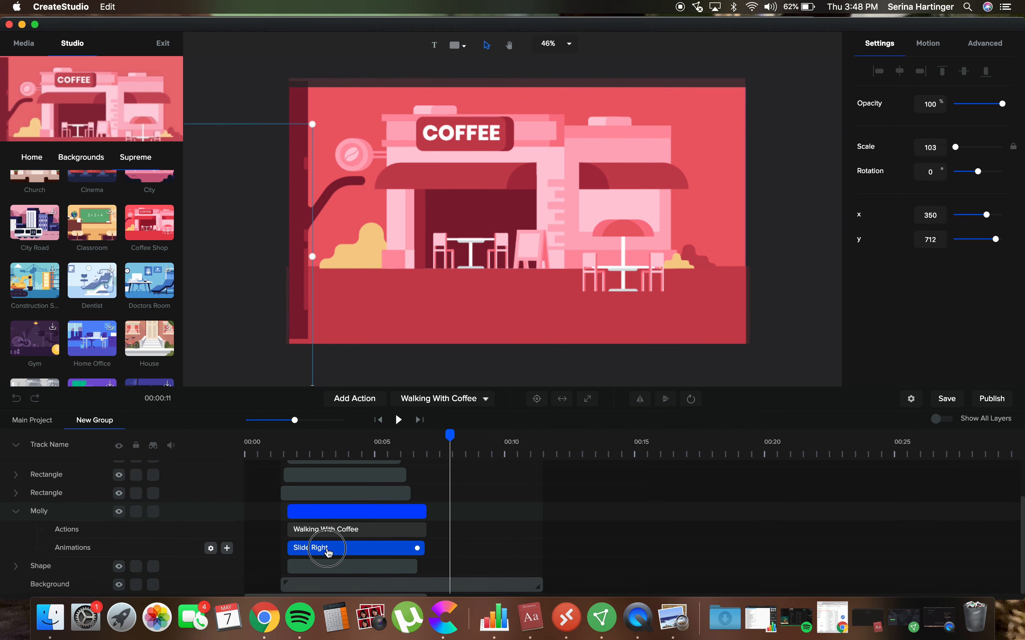
{"action": "right_click", "coordinate": [325, 550]}
{"action": "left_click", "coordinate": [385, 504]}
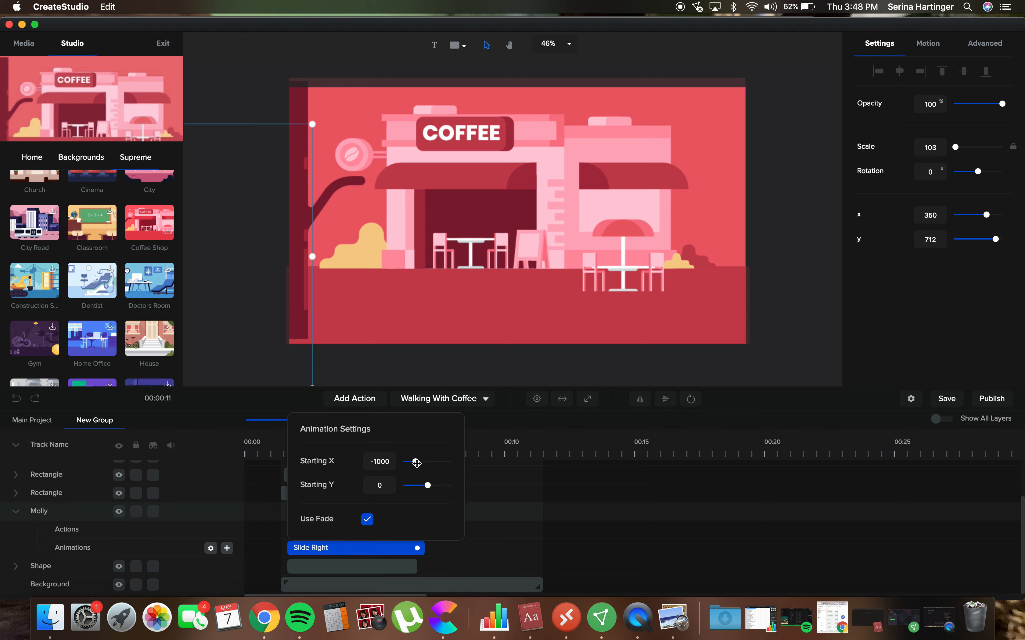
{"action": "left_click_drag", "start_coordinate": [415, 463], "coordinate": [434, 463]}
{"action": "left_click", "coordinate": [599, 523]}
Preview Molly's slide from the Background clip's start, and return the playhead to about 8 seconds
{"action": "left_click_drag", "start_coordinate": [456, 440], "coordinate": [284, 442]}
{"action": "left_click", "coordinate": [399, 420]}
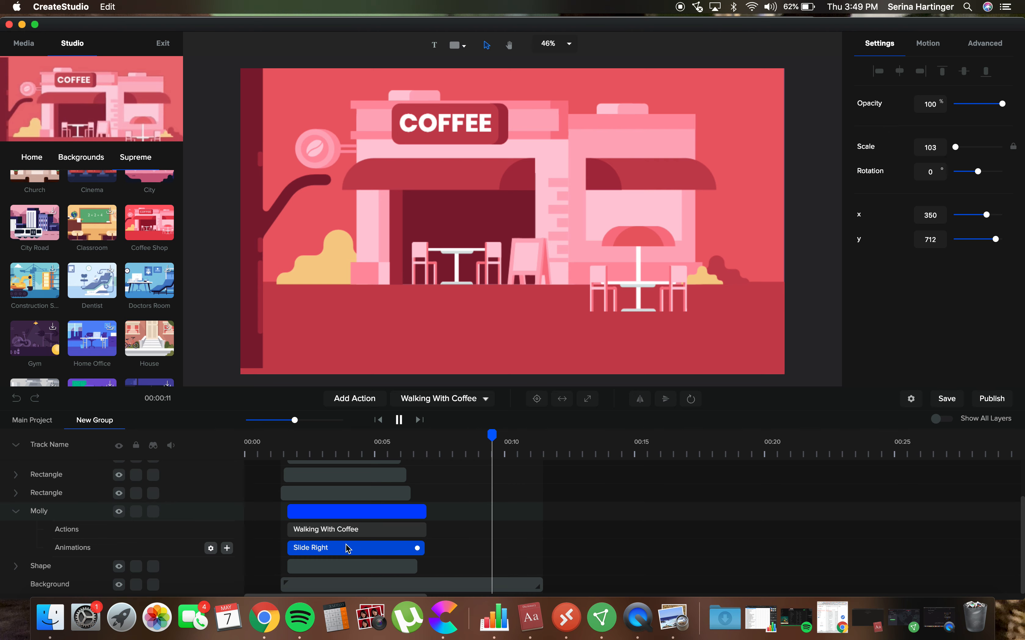
{"action": "left_click_drag", "start_coordinate": [522, 436], "coordinate": [458, 452]}
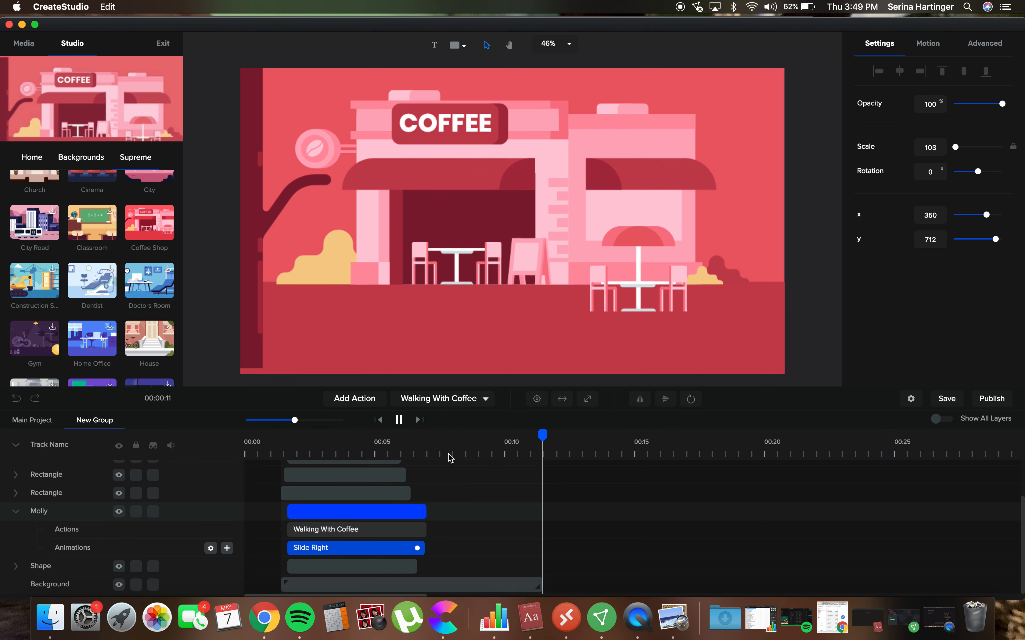
Save the project and set the Starting X of Molly's Slide Right animation to -2000
{"action": "right_click", "coordinate": [356, 552]}
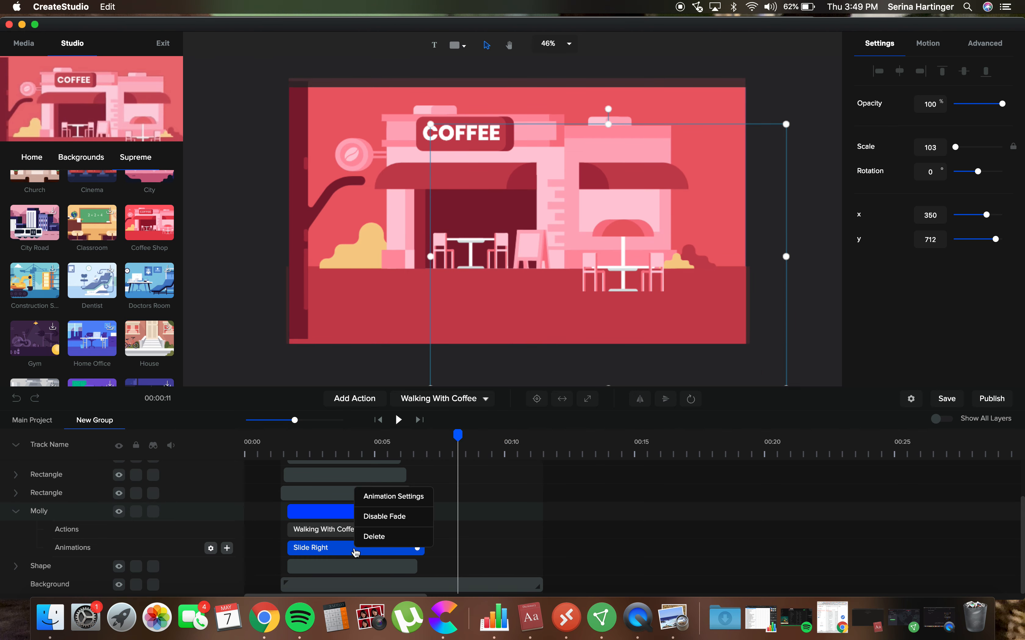
{"action": "left_click", "coordinate": [394, 497]}
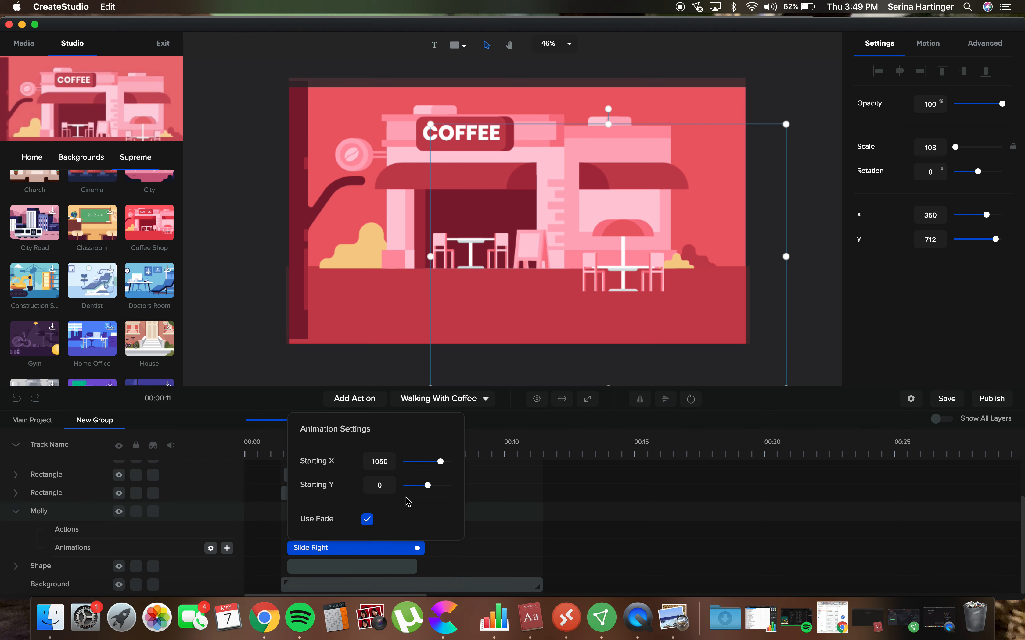
{"action": "key", "text": "super+s"}
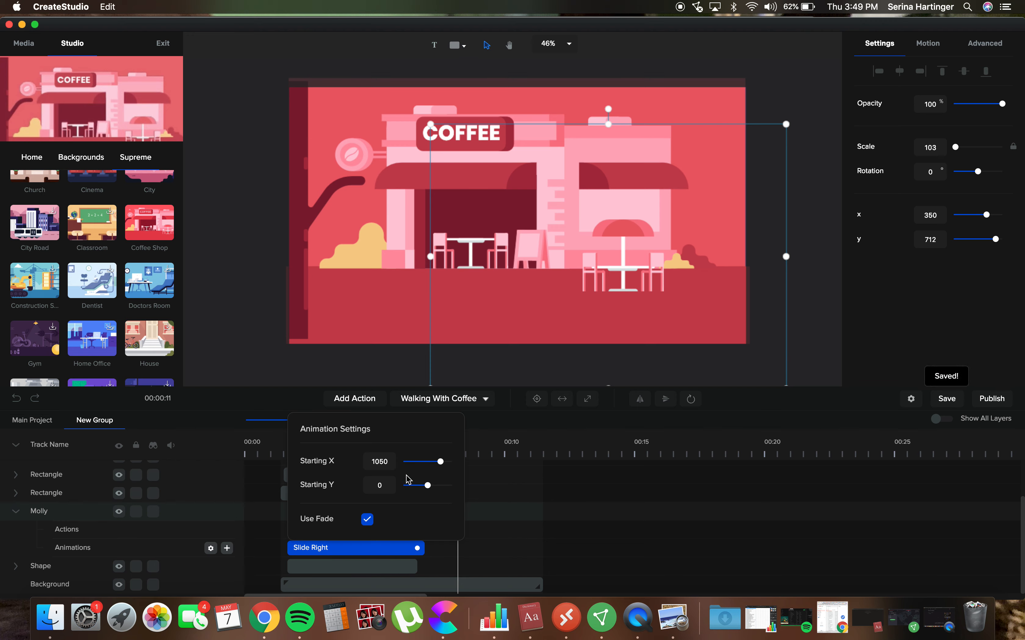
{"action": "left_click_drag", "start_coordinate": [441, 463], "coordinate": [390, 466]}
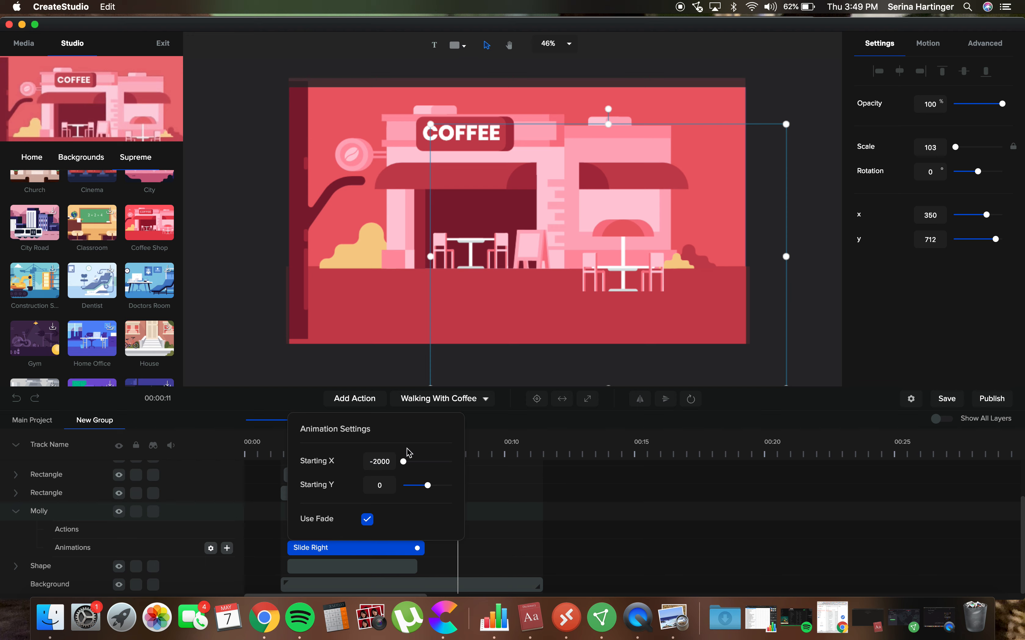
{"action": "left_click", "coordinate": [496, 424]}
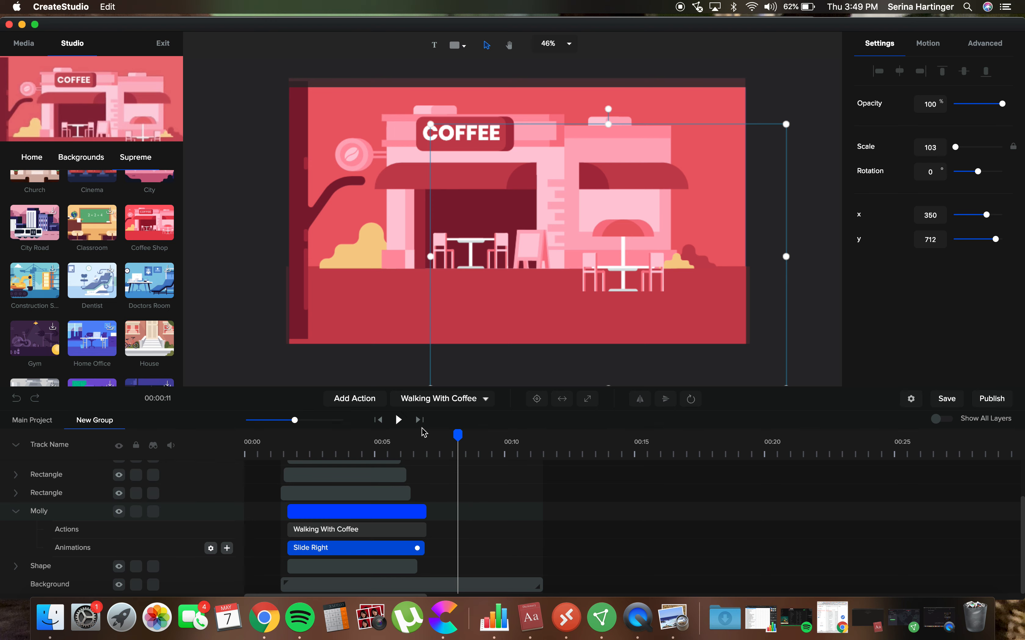
Play the group from the Background clip's start and replay it from the start of Molly's clip
{"action": "left_click_drag", "start_coordinate": [454, 435], "coordinate": [281, 434]}
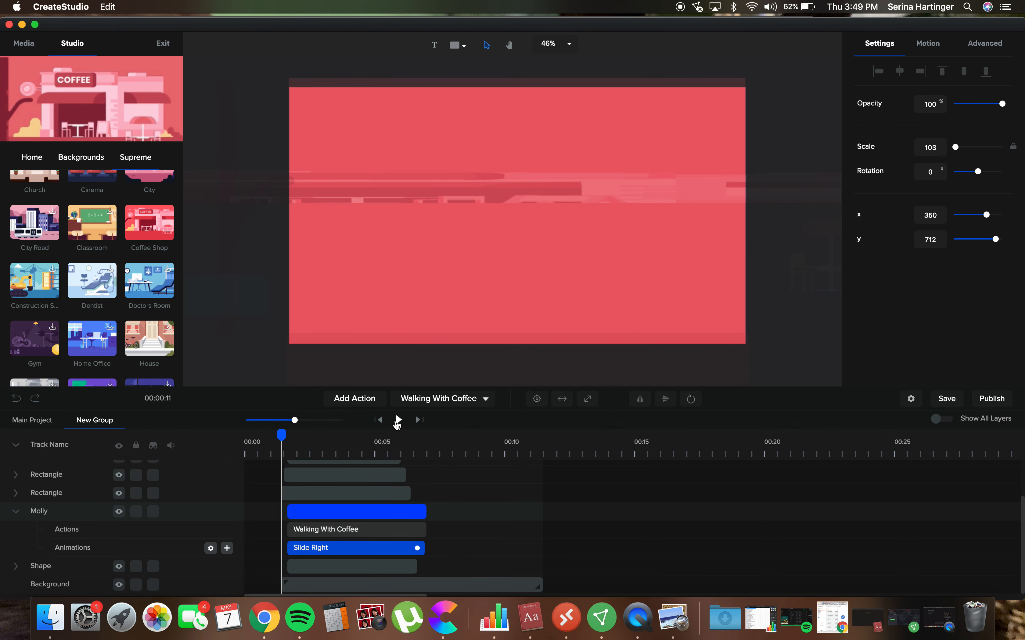
{"action": "left_click", "coordinate": [397, 420]}
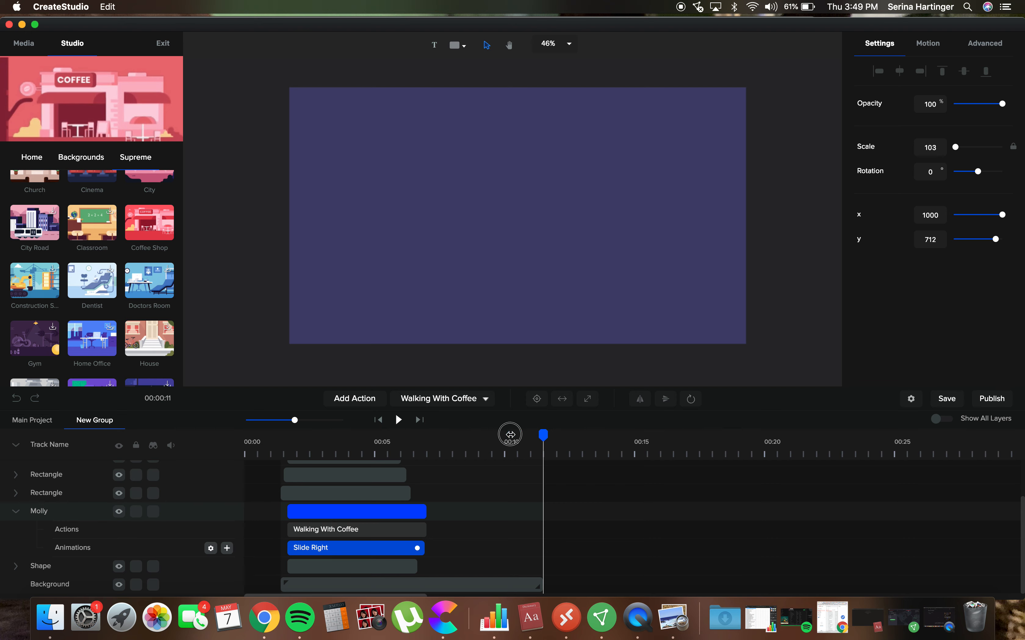
{"action": "left_click_drag", "start_coordinate": [510, 434], "coordinate": [288, 474]}
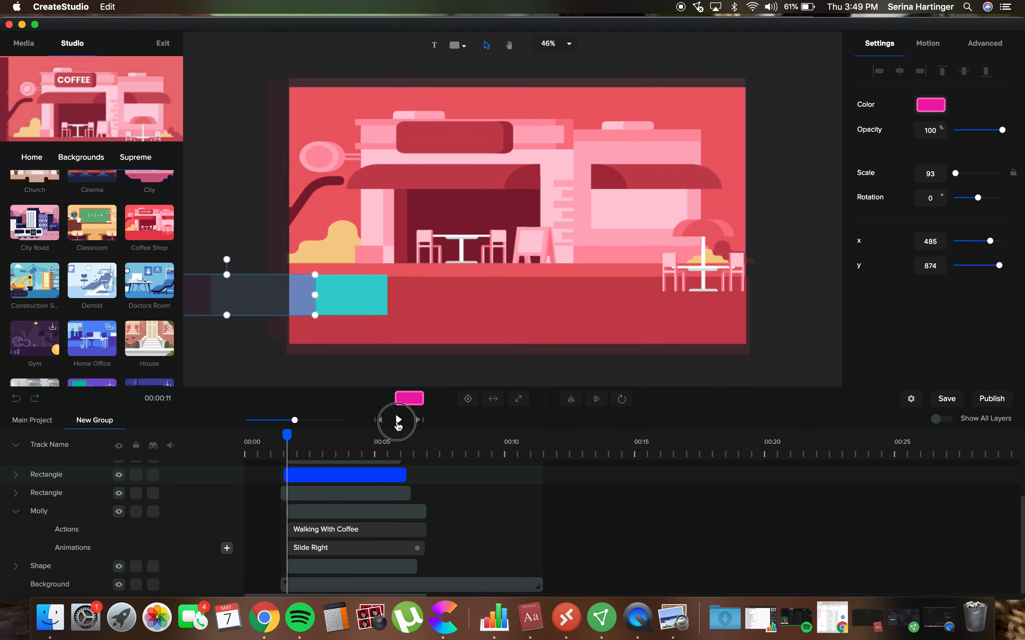
{"action": "left_click", "coordinate": [398, 421]}
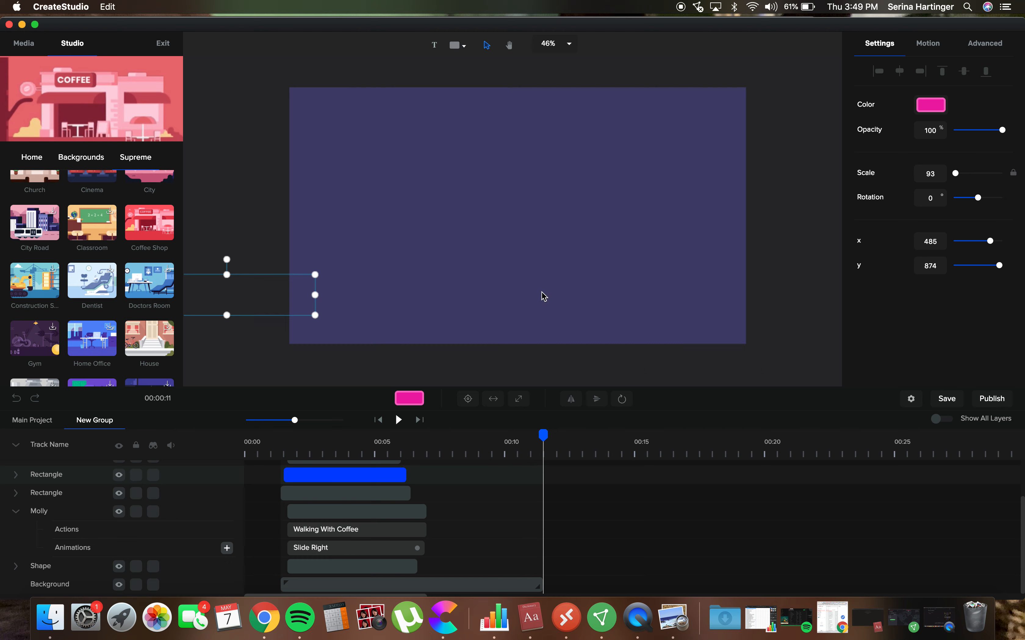
Set Molly's x position to 2000 and play the group from just before the Background clip's start
{"action": "left_click", "coordinate": [339, 551]}
{"action": "left_click", "coordinate": [339, 529]}
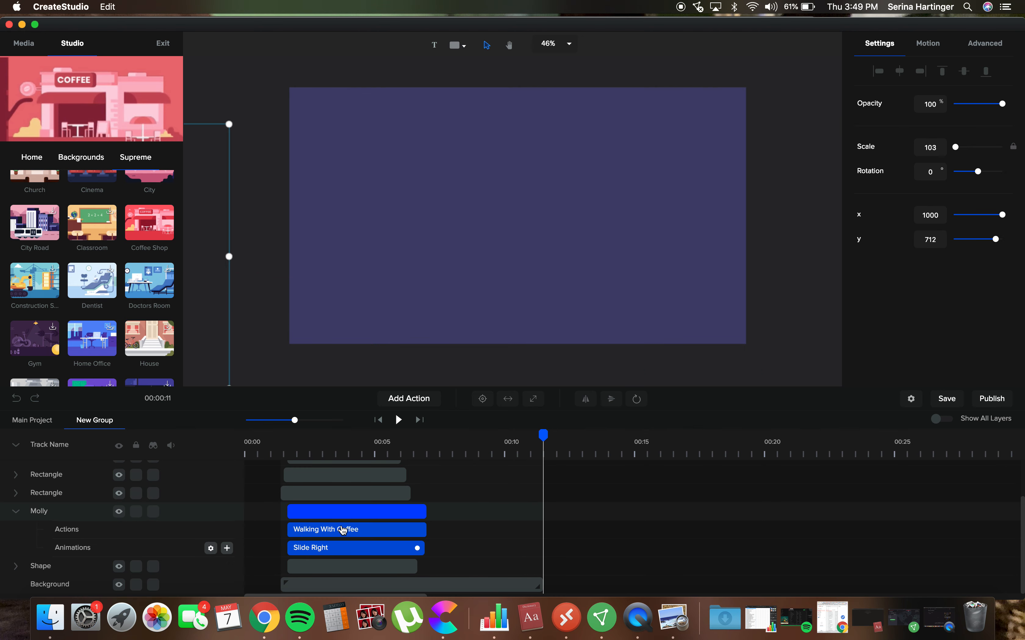
{"action": "left_click", "coordinate": [355, 532]}
{"action": "left_click", "coordinate": [356, 547]}
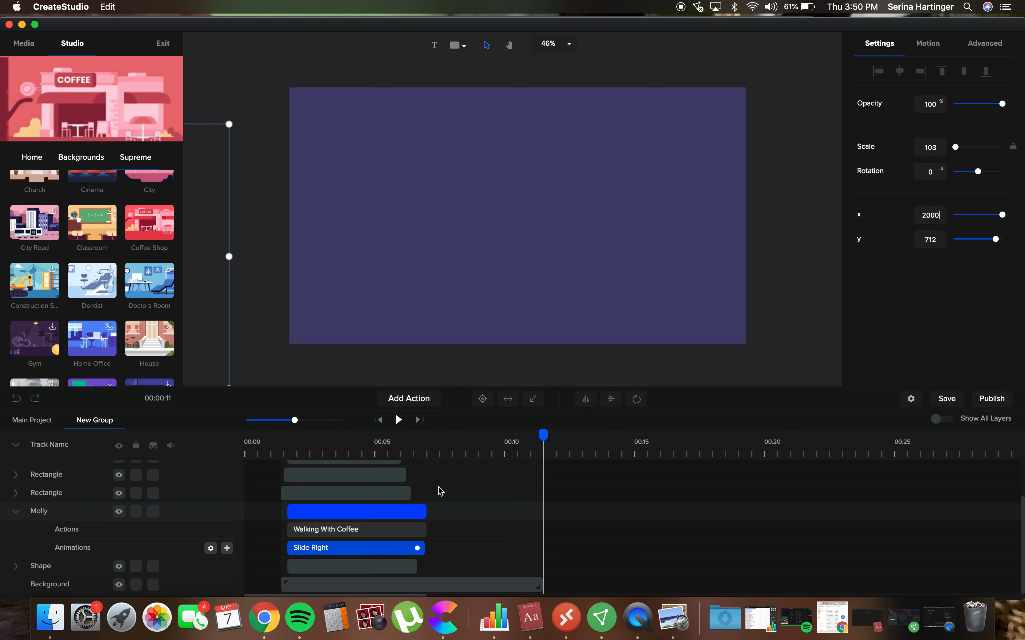
{"action": "left_click_drag", "start_coordinate": [550, 435], "coordinate": [274, 466]}
{"action": "left_click", "coordinate": [396, 421]}
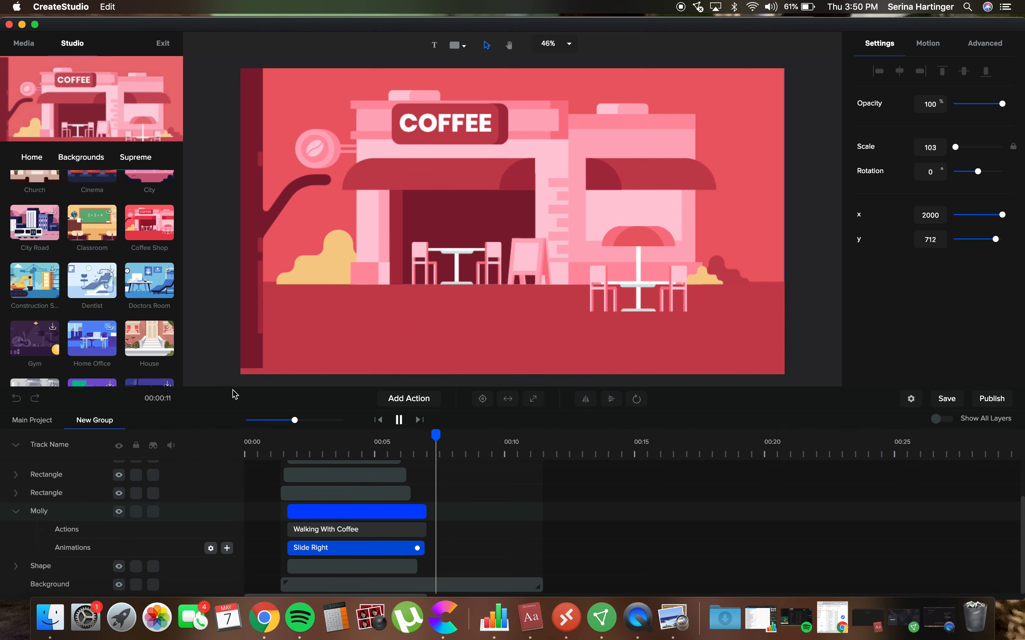
Set Molly's x position to 1500, play the group from the Background clip's start and pause it between 5 and 6 seconds
{"action": "double_click", "coordinate": [931, 216]}
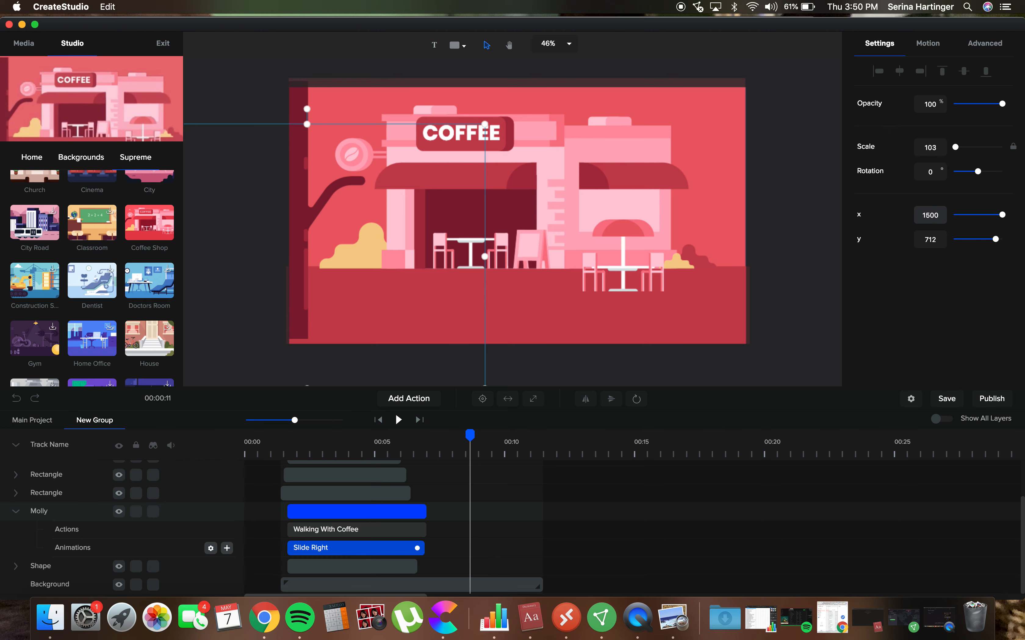
{"action": "left_click_drag", "start_coordinate": [472, 437], "coordinate": [284, 468]}
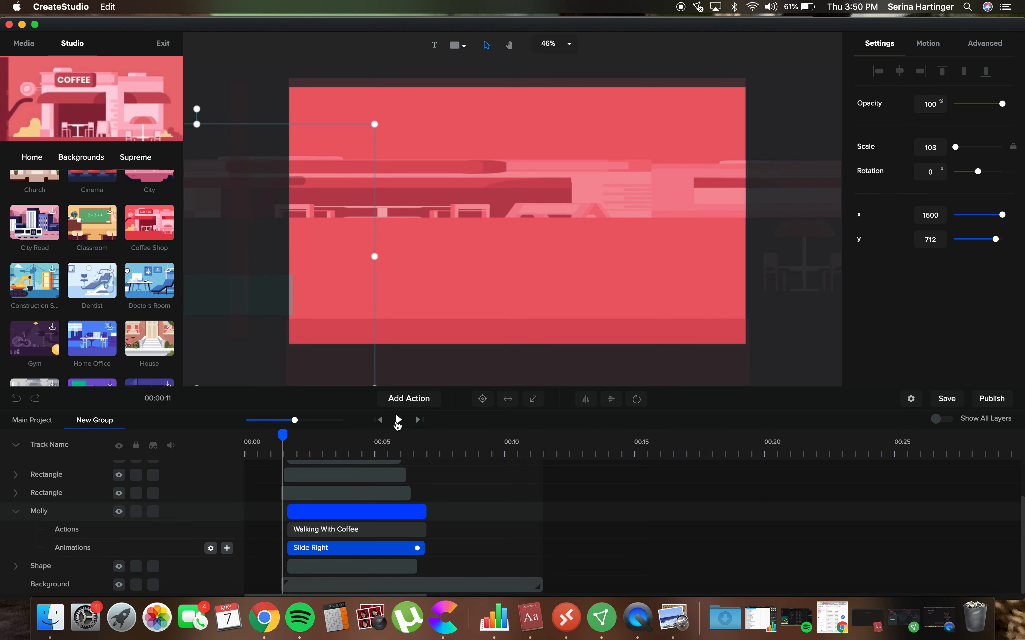
{"action": "left_click", "coordinate": [397, 421]}
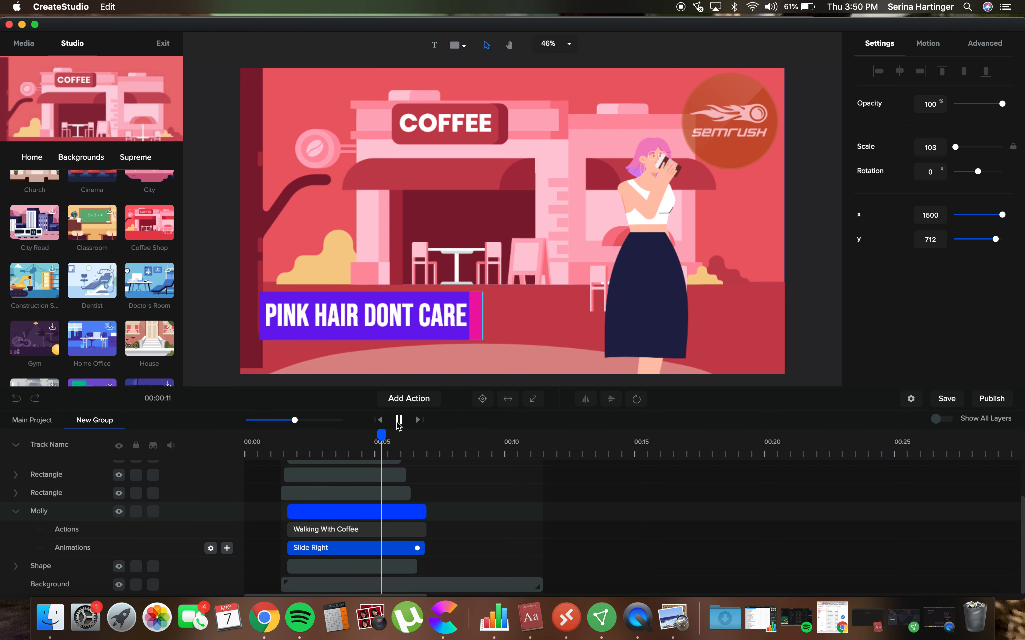
{"action": "left_click", "coordinate": [399, 423]}
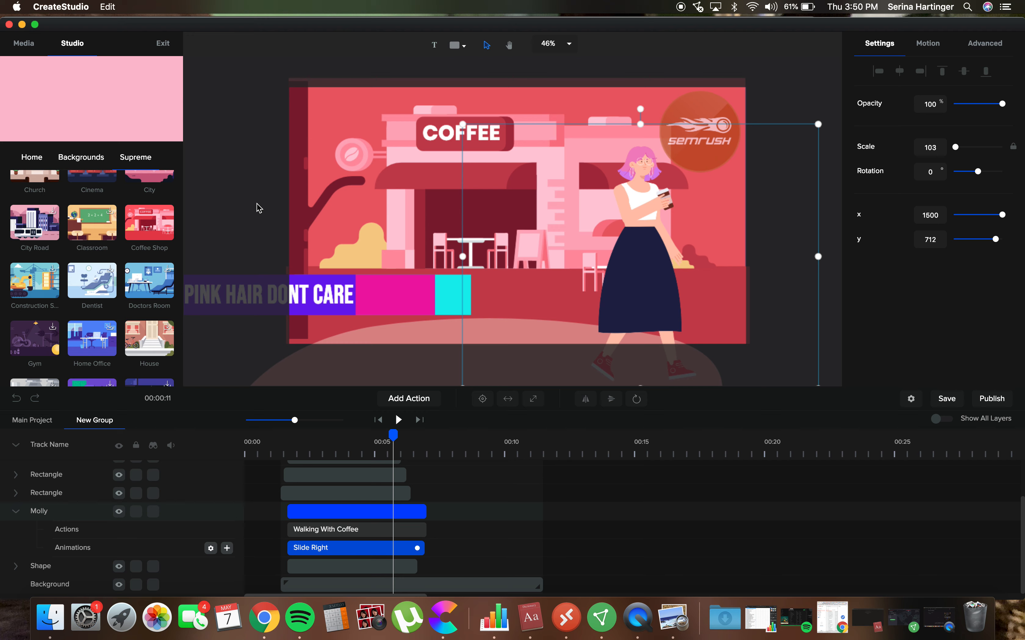
Return the Studio library to its home categories and shift the Background clip later so it starts together with Molly's clip
{"action": "left_click", "coordinate": [80, 39]}
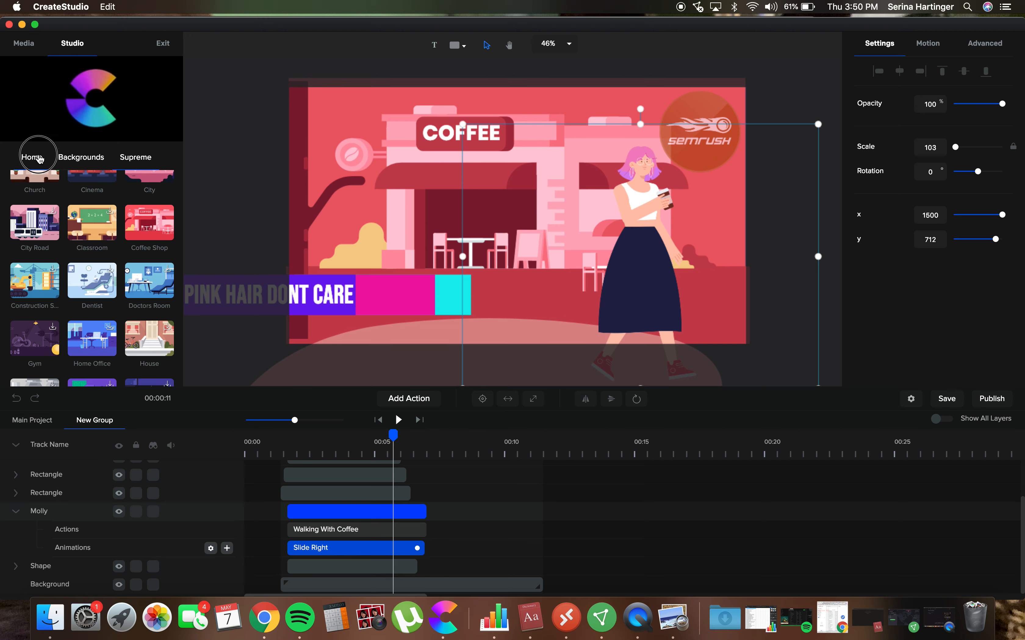
{"action": "scroll", "coordinate": [62, 259], "scroll_direction": "up", "scroll_amount": 2}
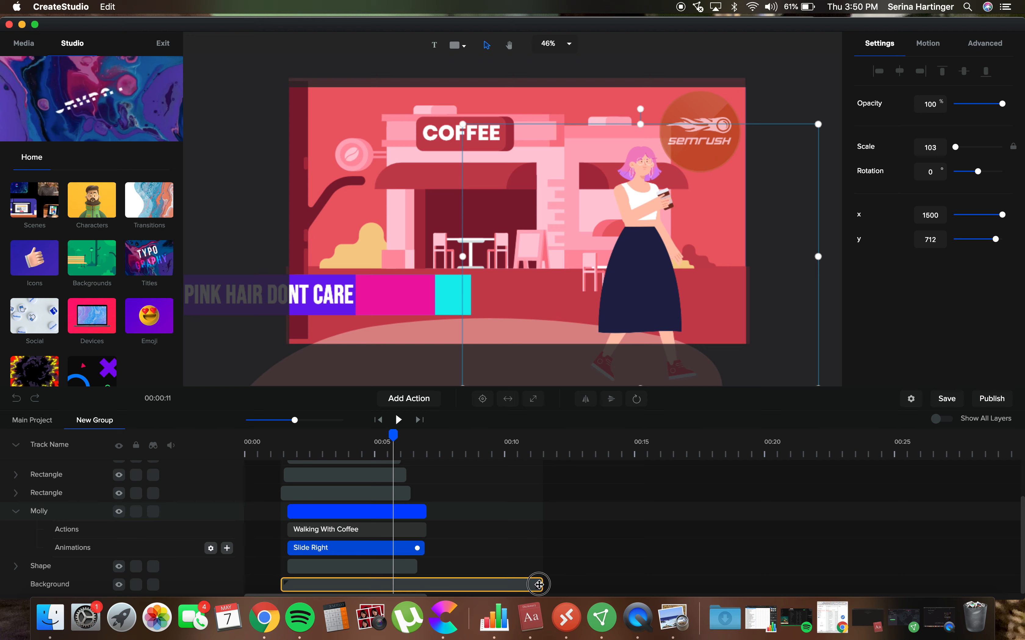
{"action": "mouse_move", "coordinate": [538, 584]}
{"action": "left_mouse_down"}
{"action": "mouse_move", "coordinate": [483, 584]}
{"action": "mouse_move", "coordinate": [542, 585]}
{"action": "left_mouse_up"}
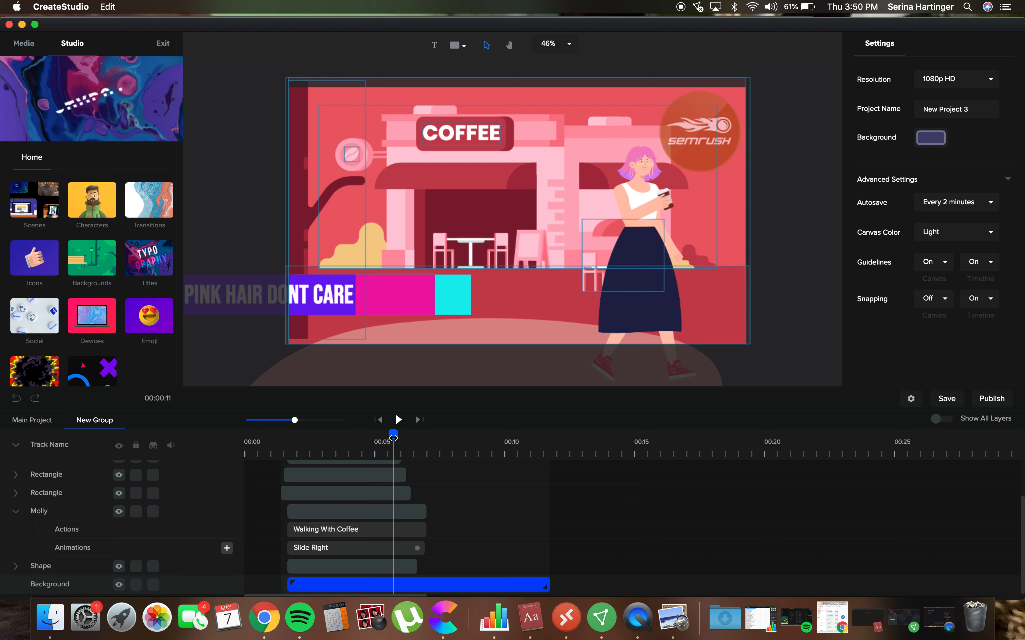
Play the group from just before the Background clip's start and open the Background group to edit its layers
{"action": "left_click_drag", "start_coordinate": [393, 436], "coordinate": [281, 439]}
{"action": "left_click", "coordinate": [400, 421]}
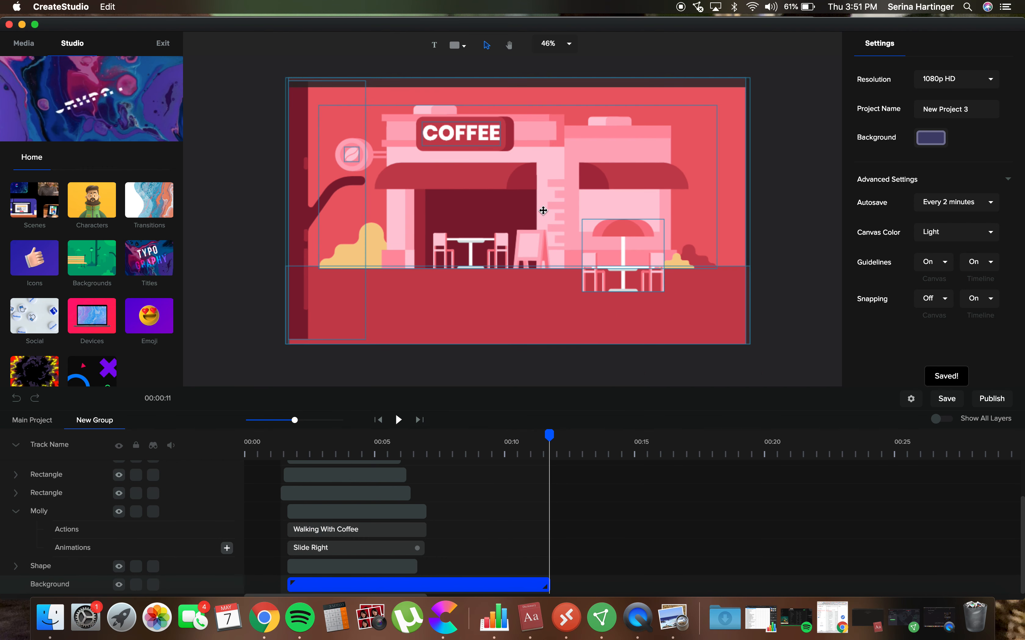
{"action": "mouse_move", "coordinate": [547, 584]}
{"action": "left_mouse_down"}
{"action": "mouse_move", "coordinate": [515, 585]}
{"action": "mouse_move", "coordinate": [549, 584]}
{"action": "left_mouse_up"}
{"action": "double_click", "coordinate": [547, 584]}
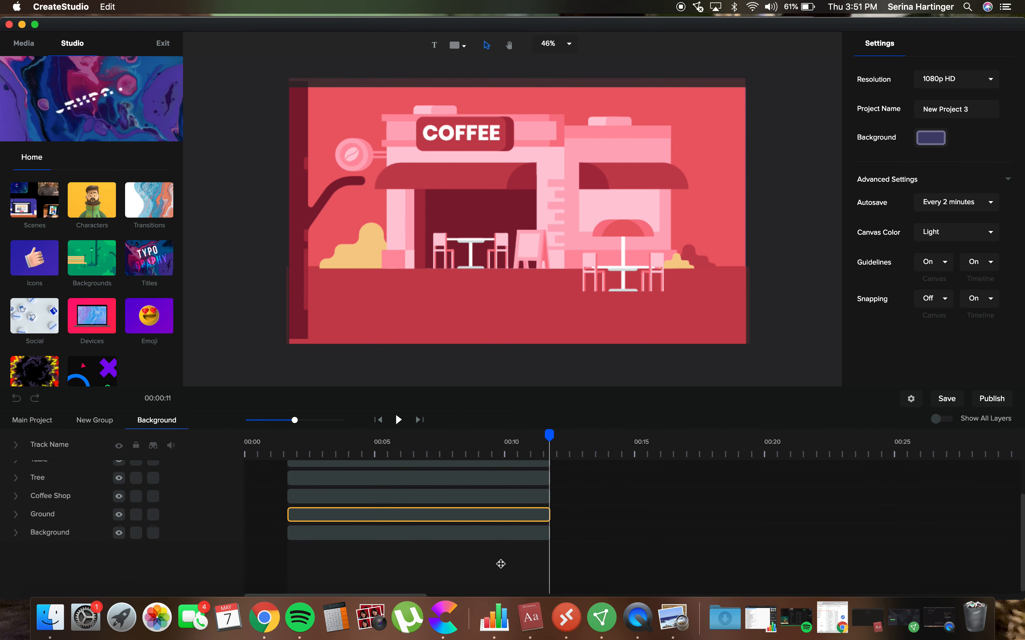
{"action": "scroll", "coordinate": [503, 567], "scroll_direction": "up", "scroll_amount": 3}
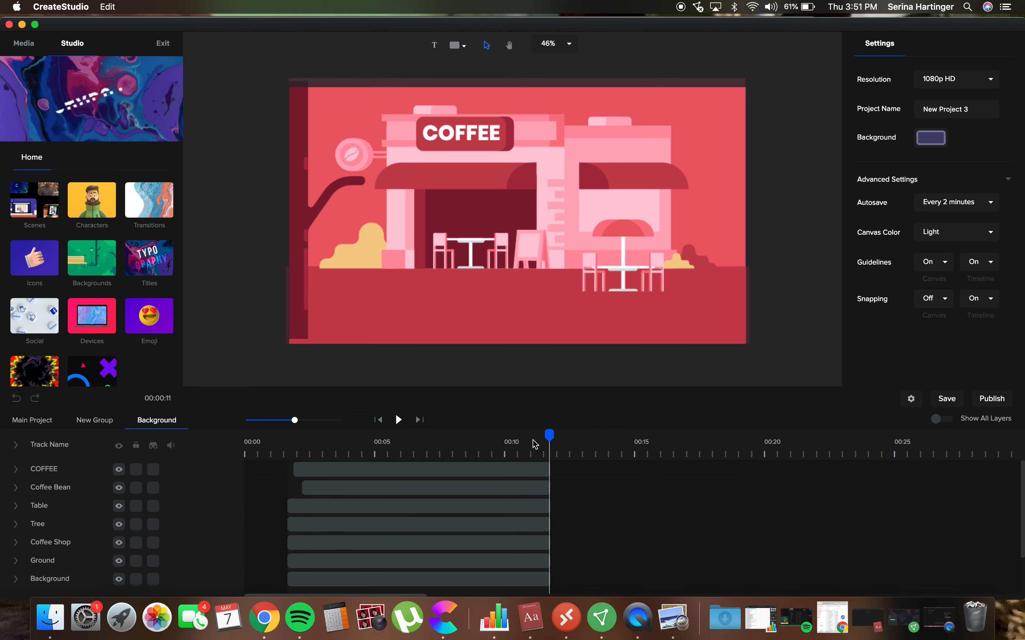
Select the Background layer inside the opened group and play the scene from that layer's start
{"action": "left_click", "coordinate": [503, 443]}
{"action": "left_click", "coordinate": [354, 494]}
{"action": "left_click", "coordinate": [398, 420]}
{"action": "scroll", "coordinate": [248, 563], "scroll_direction": "down", "scroll_amount": 3}
{"action": "left_click", "coordinate": [349, 529]}
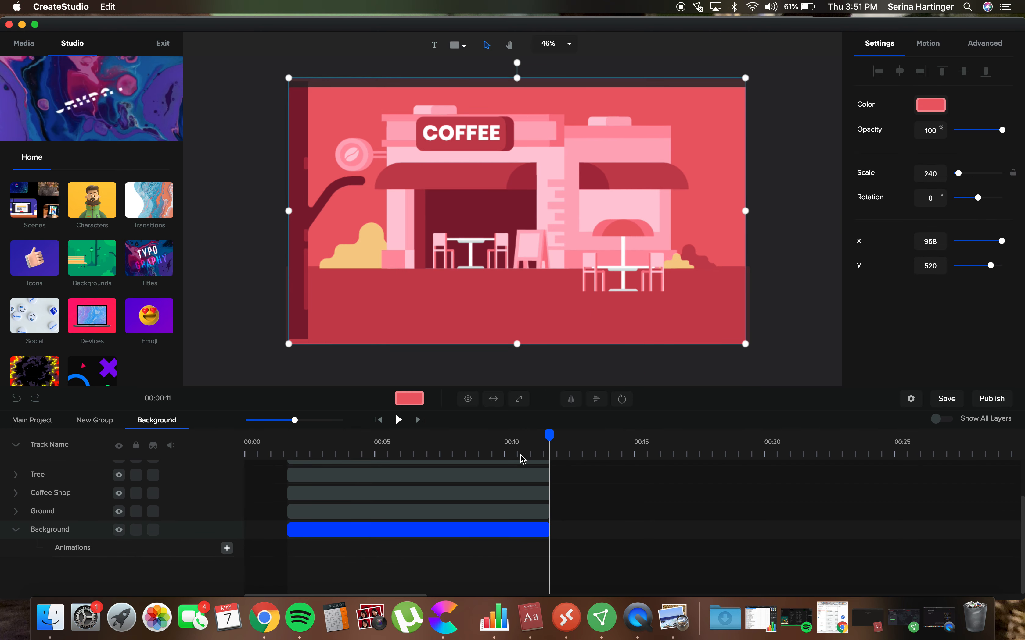
{"action": "scroll", "coordinate": [418, 489], "scroll_direction": "up", "scroll_amount": 3}
{"action": "left_click_drag", "start_coordinate": [550, 435], "coordinate": [288, 436]}
{"action": "left_click", "coordinate": [398, 420]}
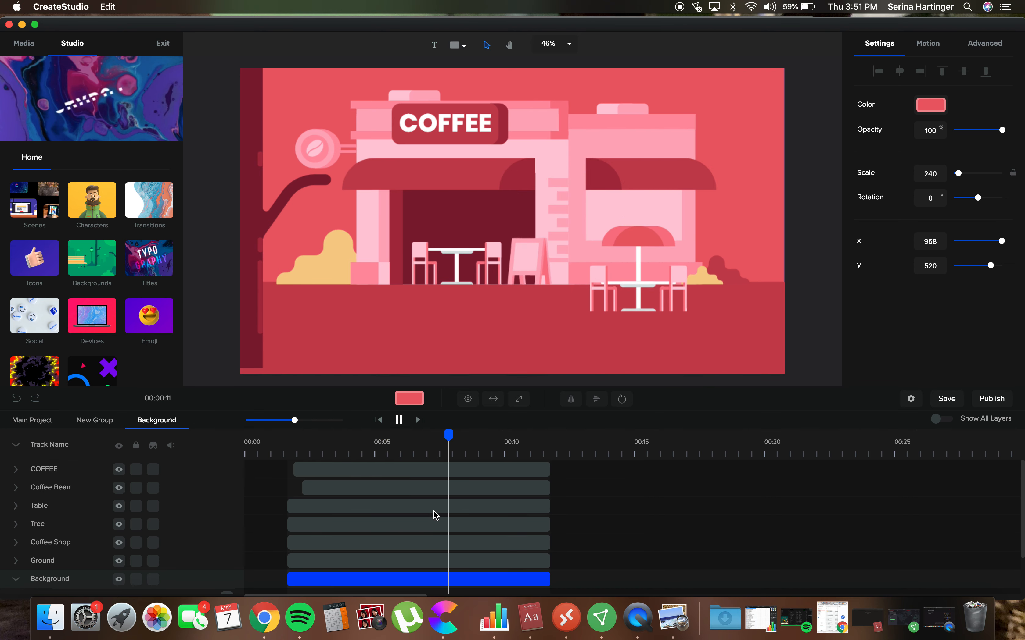
Shorten the Background layer so it ends at about 8 seconds, playing the scene from about 4.5 seconds to judge the end point
{"action": "left_click", "coordinate": [531, 581]}
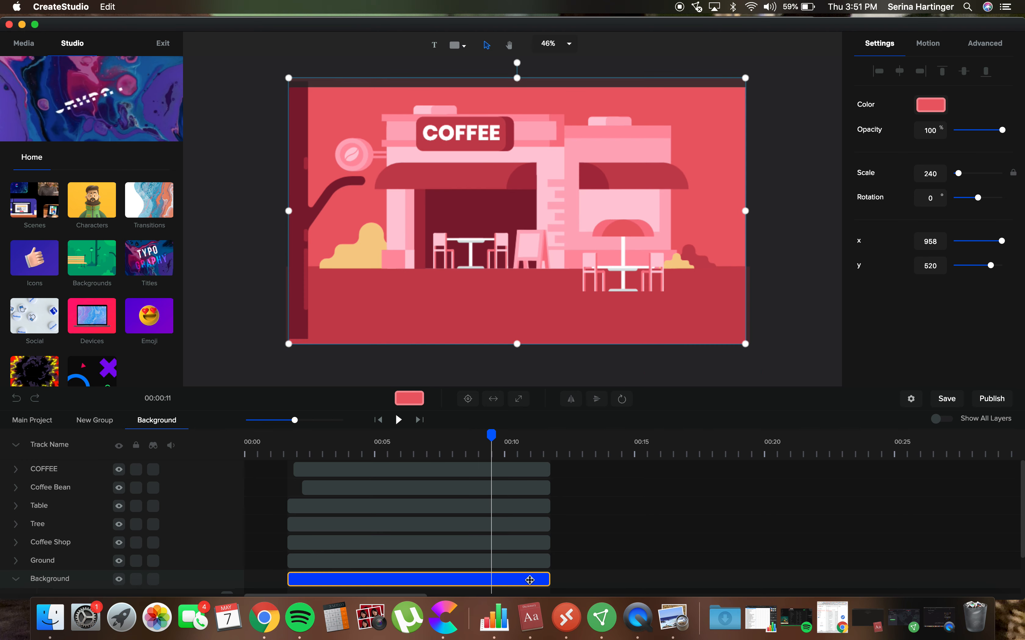
{"action": "left_click_drag", "start_coordinate": [548, 581], "coordinate": [481, 583]}
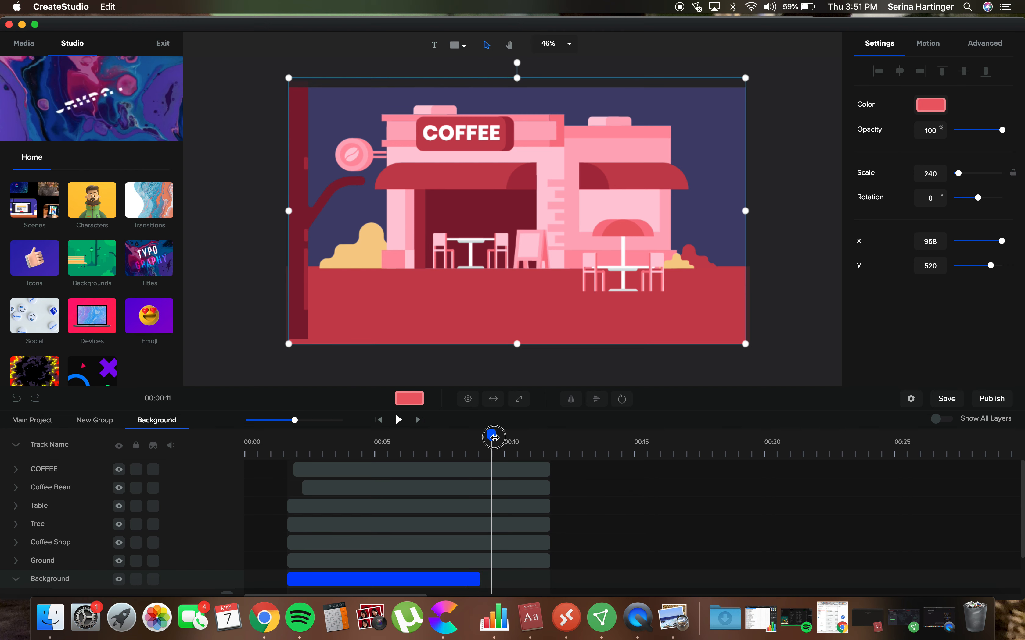
{"action": "left_click_drag", "start_coordinate": [494, 437], "coordinate": [362, 440]}
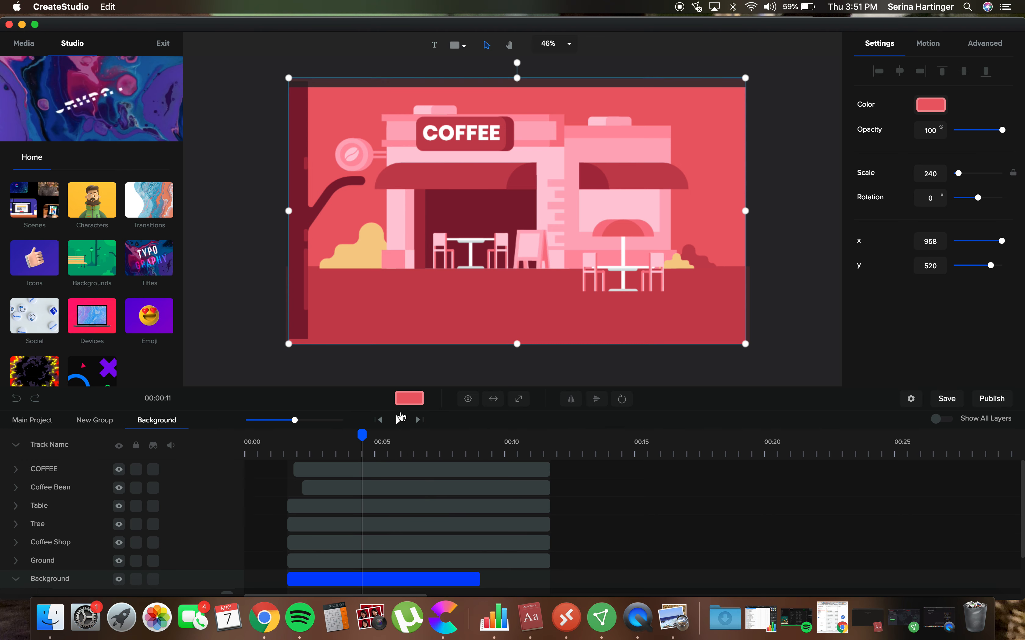
{"action": "left_click", "coordinate": [399, 419]}
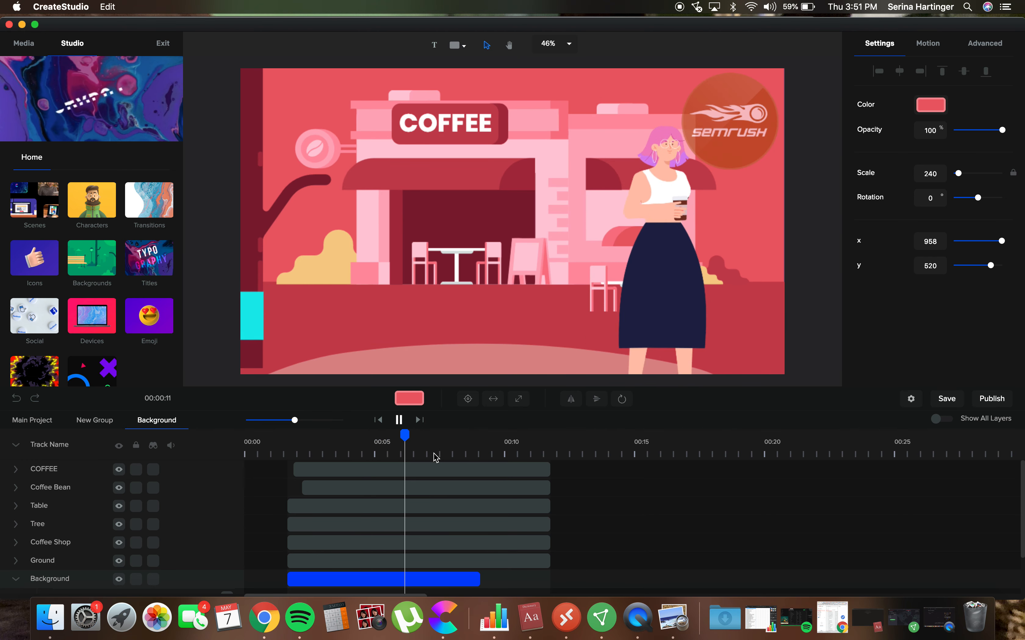
{"action": "left_click", "coordinate": [477, 580]}
{"action": "left_click", "coordinate": [457, 579]}
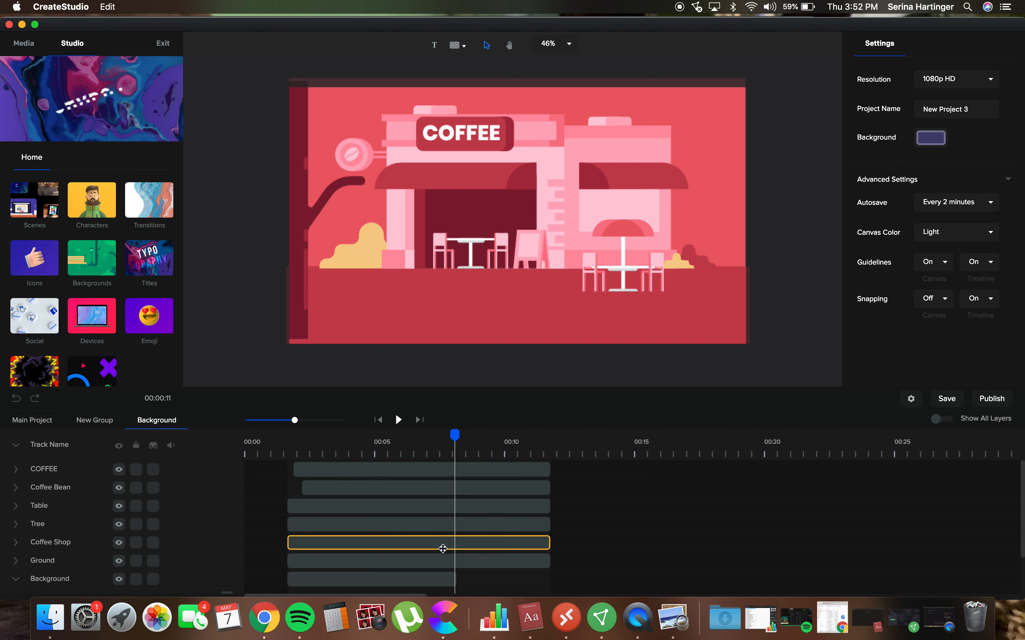
Trim the Ground, Coffee Shop, Tree, Table, Coffee Bean and COFFEE layers to end with the Background layer, and replay from about 1 second
{"action": "left_click_drag", "start_coordinate": [549, 562], "coordinate": [456, 544]}
{"action": "left_click_drag", "start_coordinate": [549, 526], "coordinate": [460, 524]}
{"action": "left_click_drag", "start_coordinate": [553, 504], "coordinate": [456, 505]}
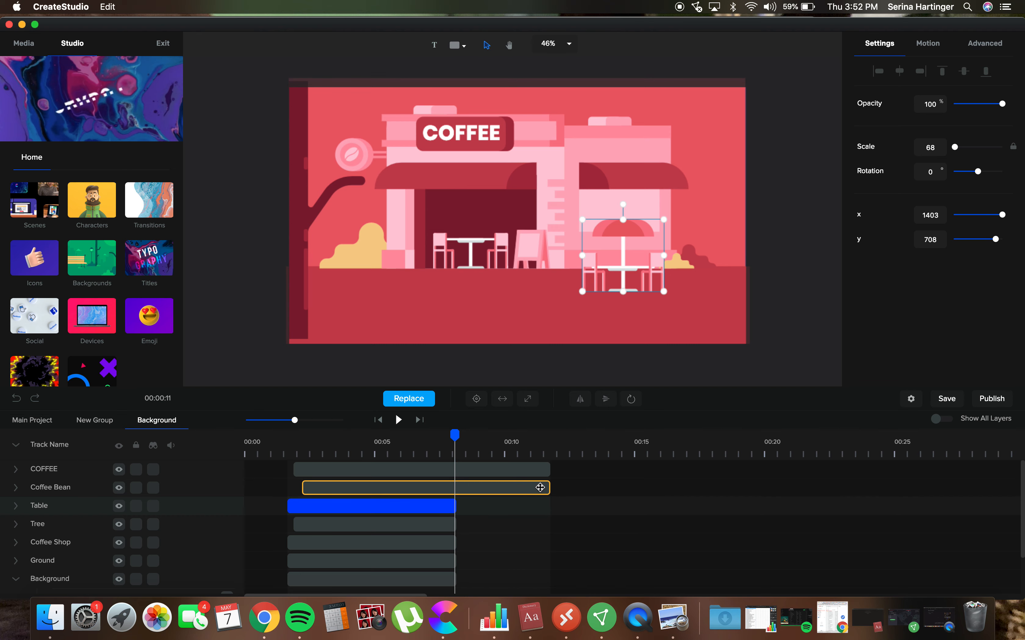
{"action": "left_click_drag", "start_coordinate": [549, 490], "coordinate": [455, 490]}
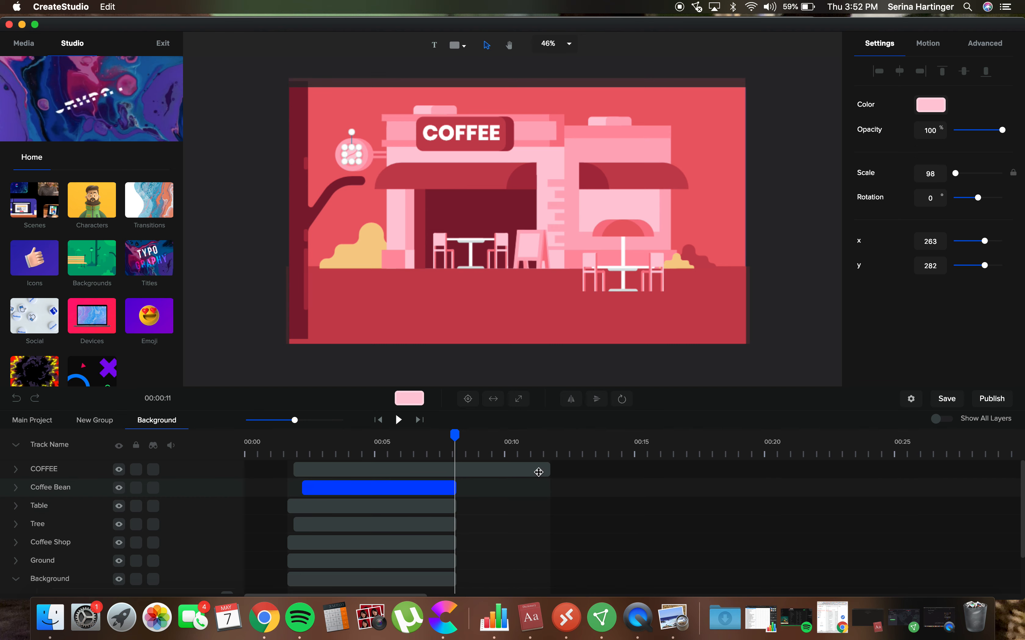
{"action": "left_click_drag", "start_coordinate": [549, 470], "coordinate": [456, 469]}
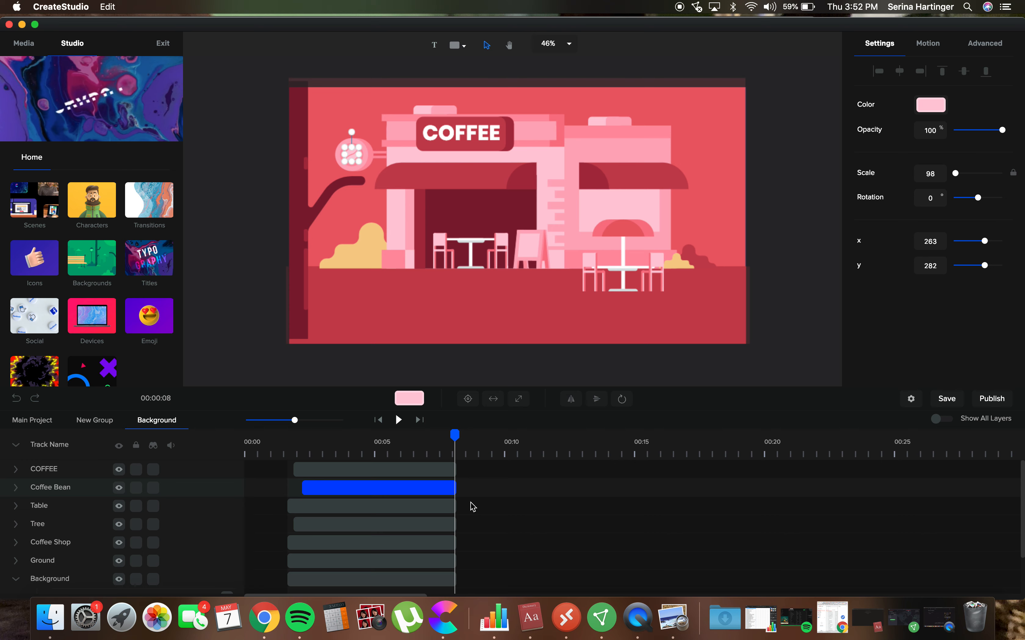
{"action": "left_click_drag", "start_coordinate": [456, 435], "coordinate": [266, 440]}
{"action": "left_click", "coordinate": [400, 420]}
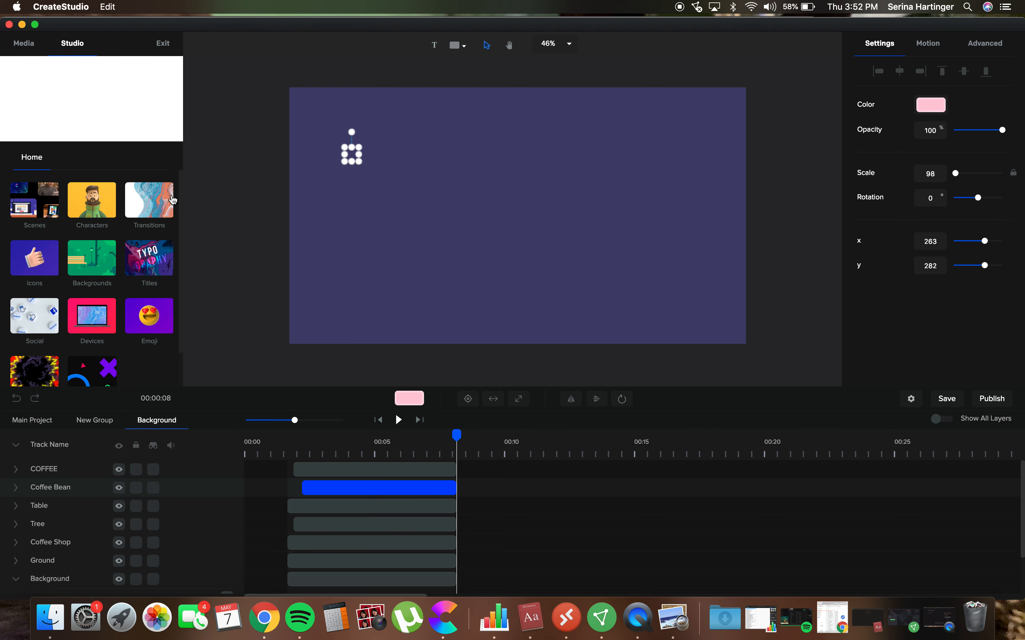
Add the Explosion transition from the Fx library to the canvas at the end of the Background scene
{"action": "left_click", "coordinate": [152, 202]}
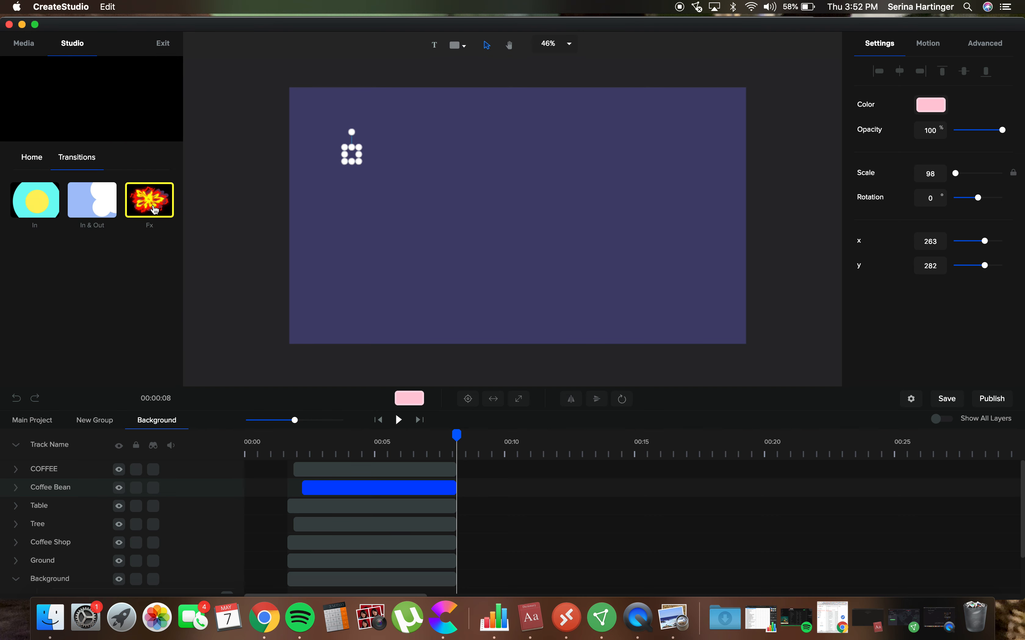
{"action": "left_click", "coordinate": [155, 210]}
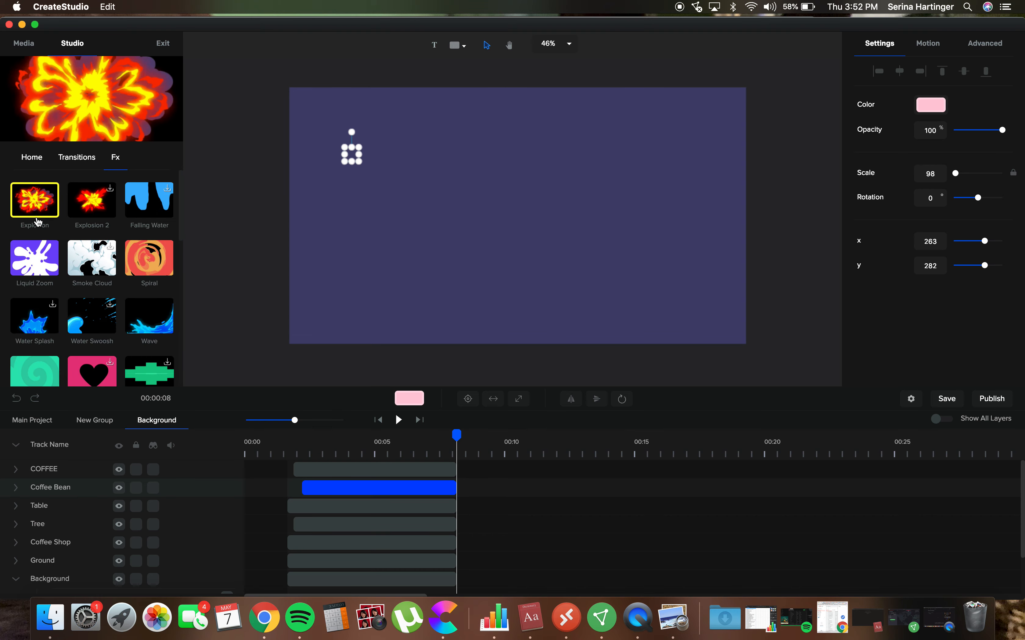
{"action": "left_click_drag", "start_coordinate": [38, 221], "coordinate": [478, 233]}
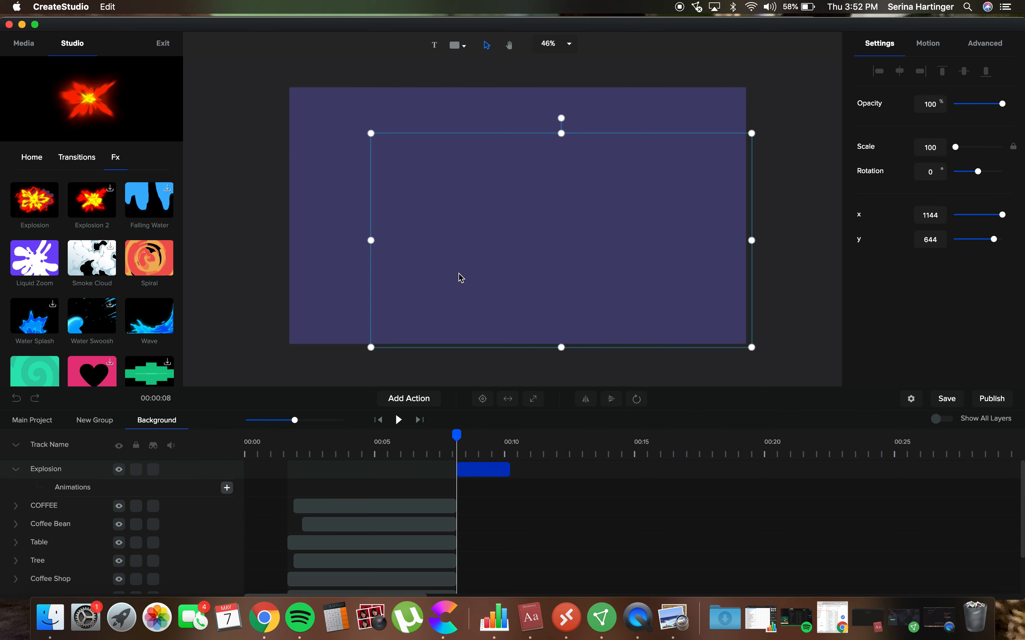
Play the scene through to the Explosion clip and reselect that clip
{"action": "left_click", "coordinate": [398, 421]}
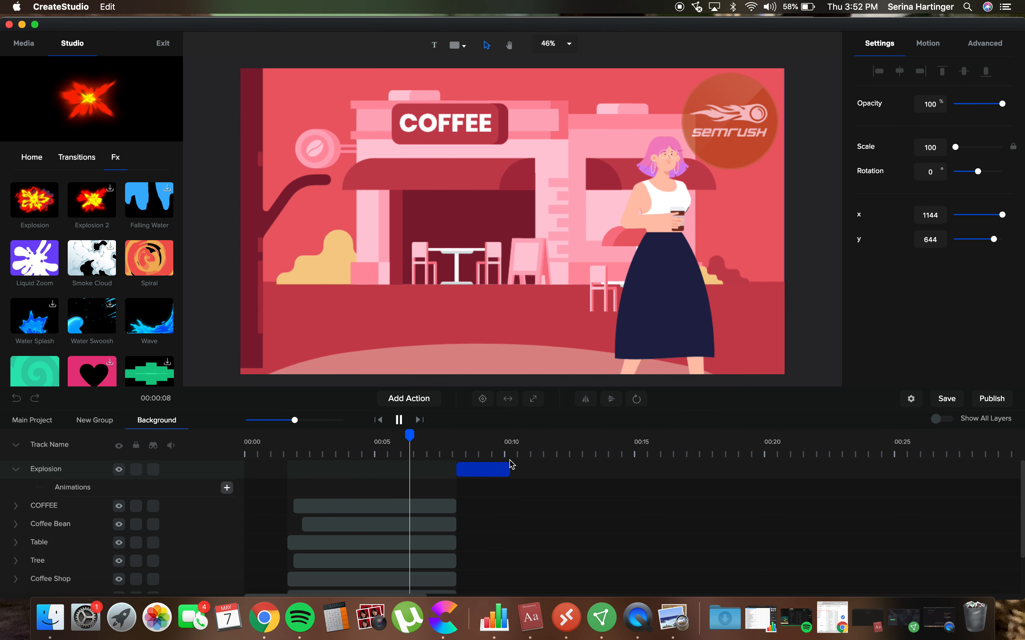
{"action": "left_click", "coordinate": [484, 475]}
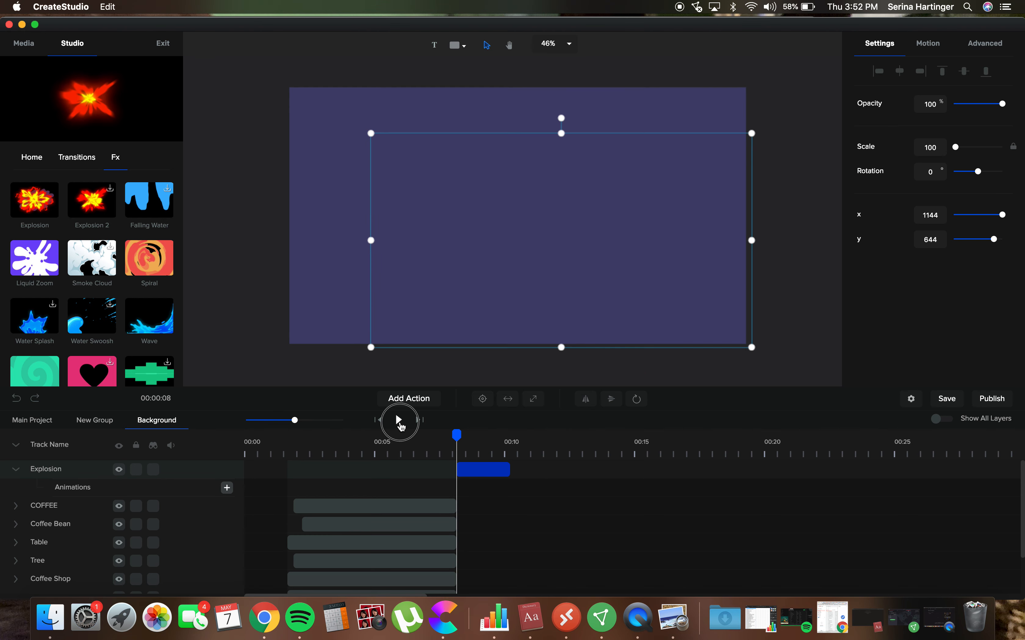
{"action": "left_click", "coordinate": [399, 421]}
{"action": "left_click", "coordinate": [493, 470]}
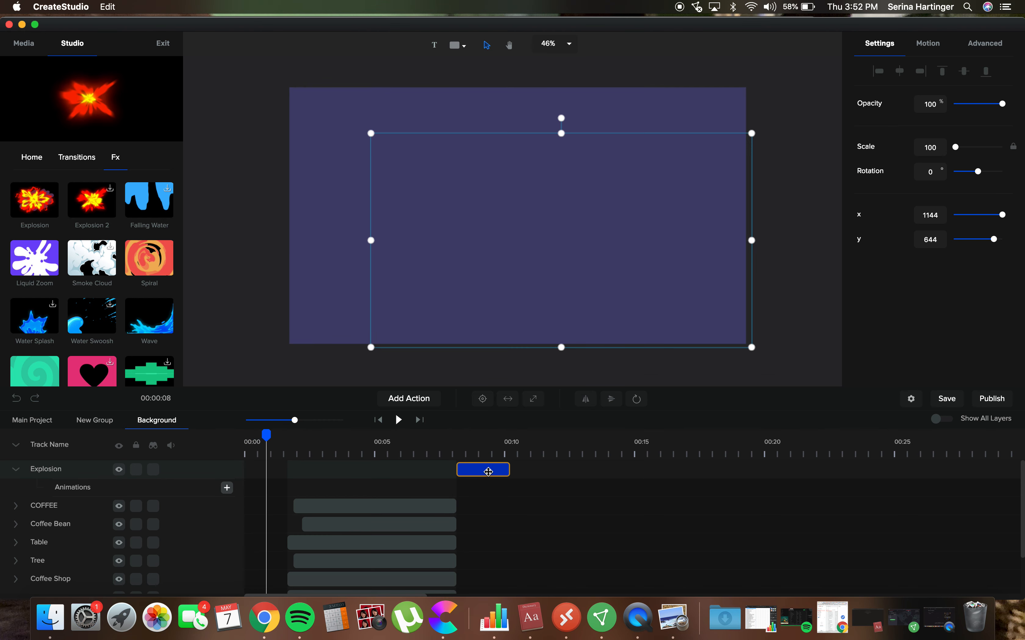
Center the Explosion effect and fit it to the canvas
{"action": "left_click", "coordinate": [546, 271]}
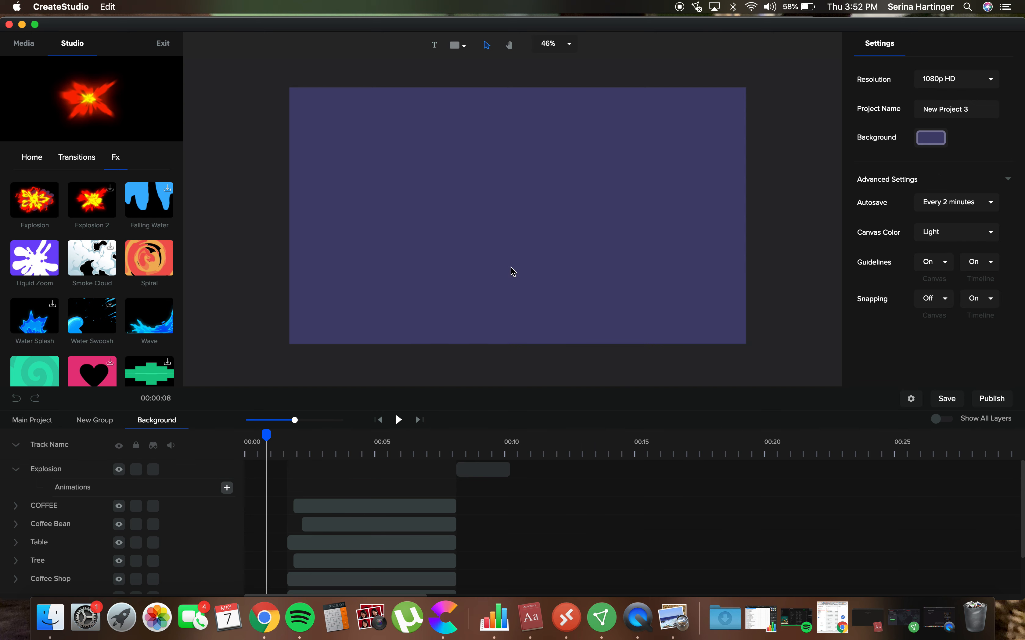
{"action": "left_click", "coordinate": [474, 470]}
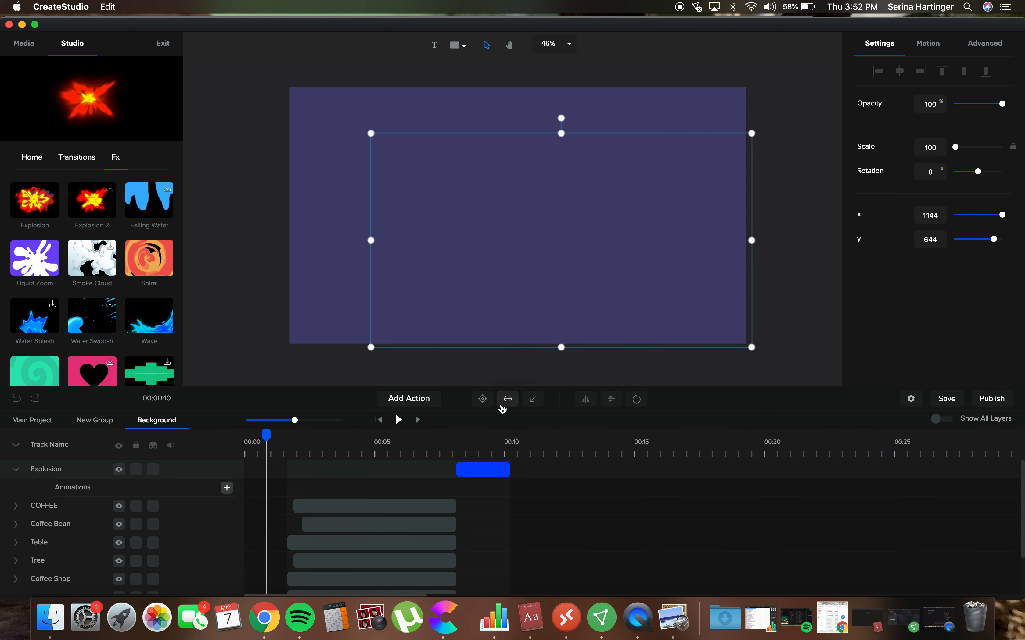
{"action": "left_click", "coordinate": [484, 400]}
{"action": "left_click", "coordinate": [510, 400]}
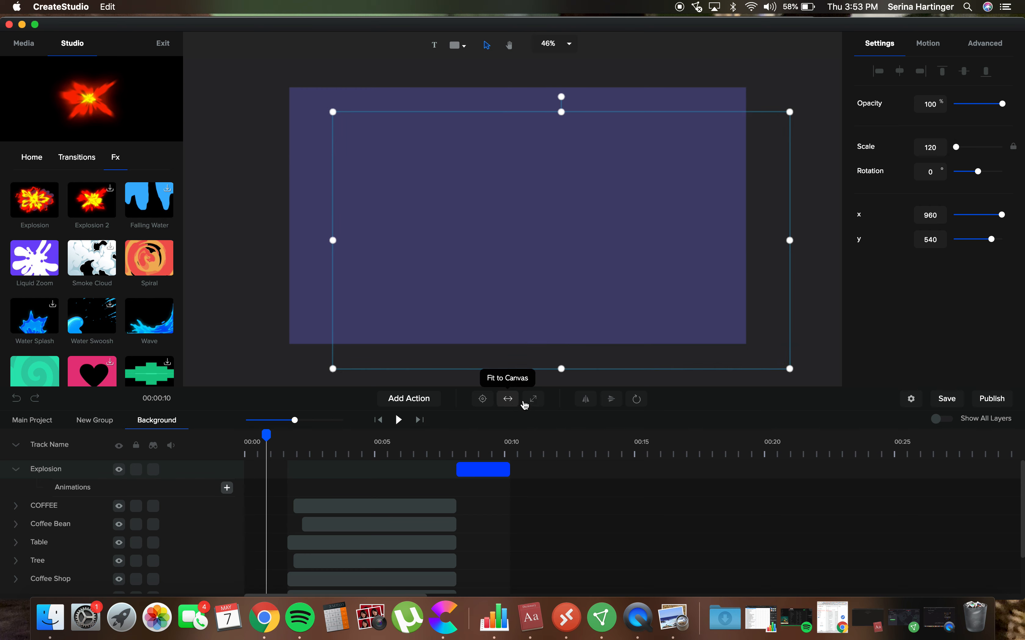
Delete the Explosion clip that follows the Background scene's layers
{"action": "left_click", "coordinate": [578, 285]}
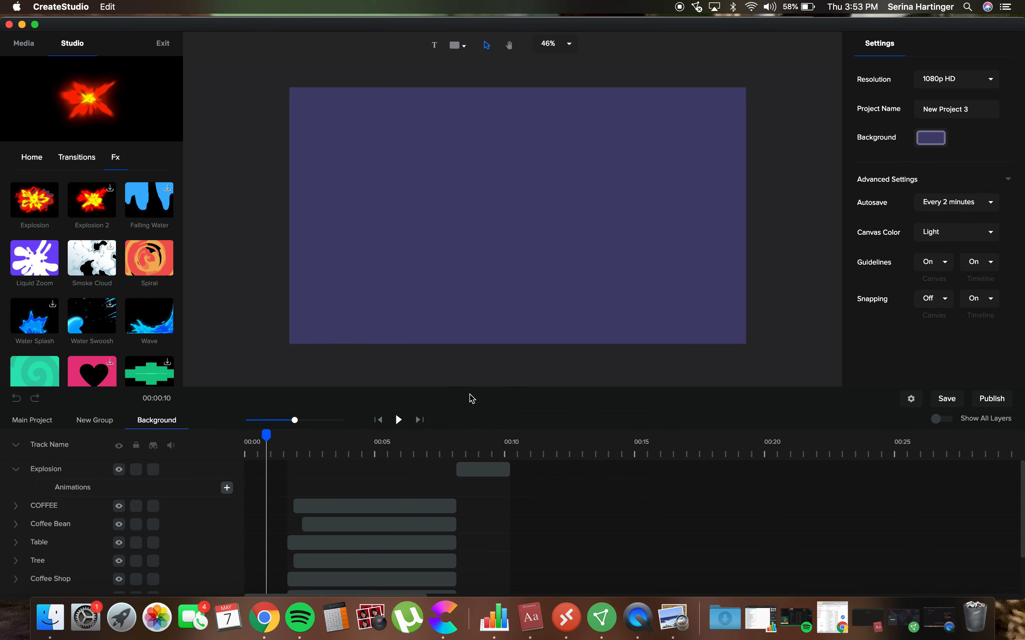
{"action": "left_click", "coordinate": [482, 471]}
{"action": "right_click", "coordinate": [480, 471]}
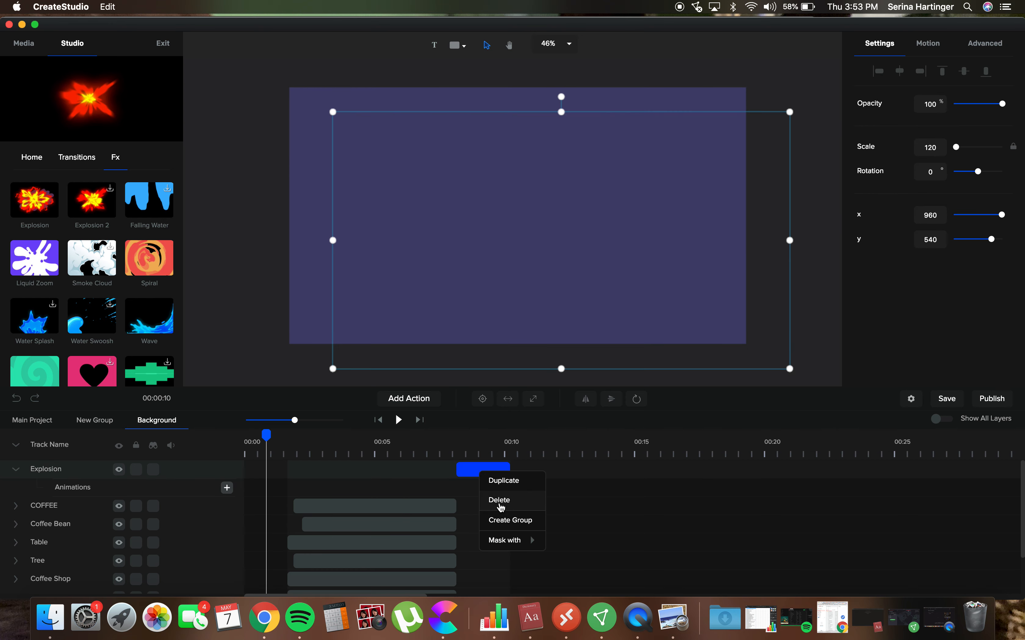
{"action": "left_click", "coordinate": [500, 506]}
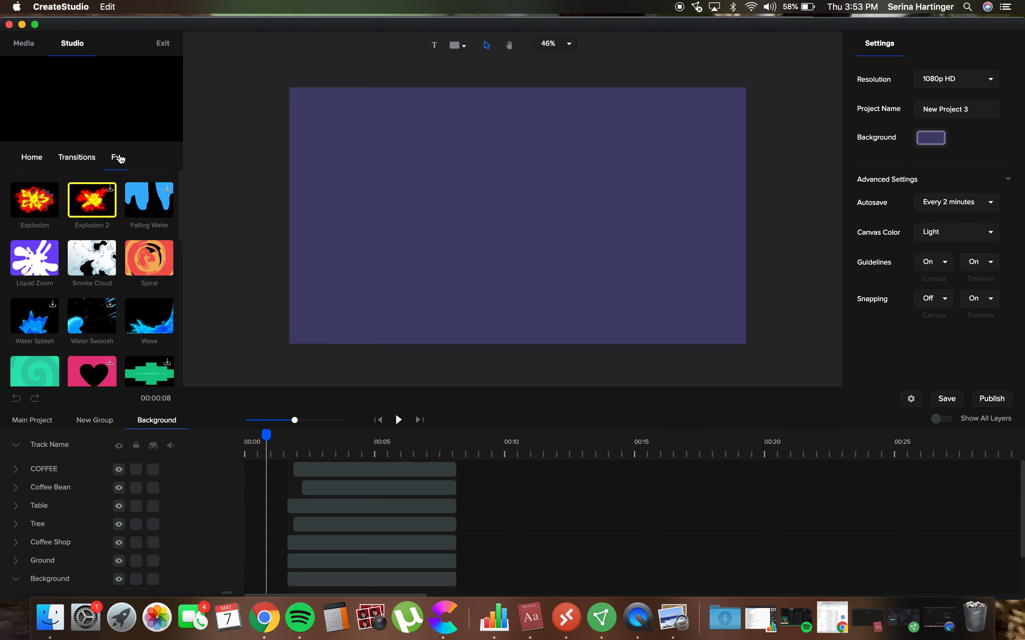
Add the Explosion effect again before the scene's layers start, center it and fit it to the canvas
{"action": "left_click_drag", "start_coordinate": [92, 200], "coordinate": [389, 172]}
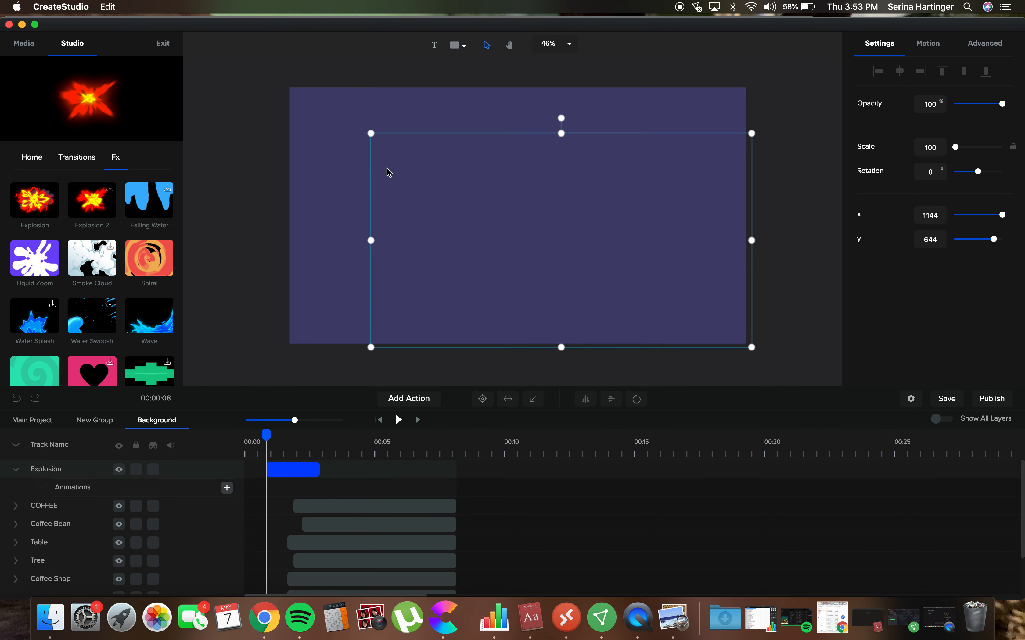
{"action": "left_click", "coordinate": [483, 398]}
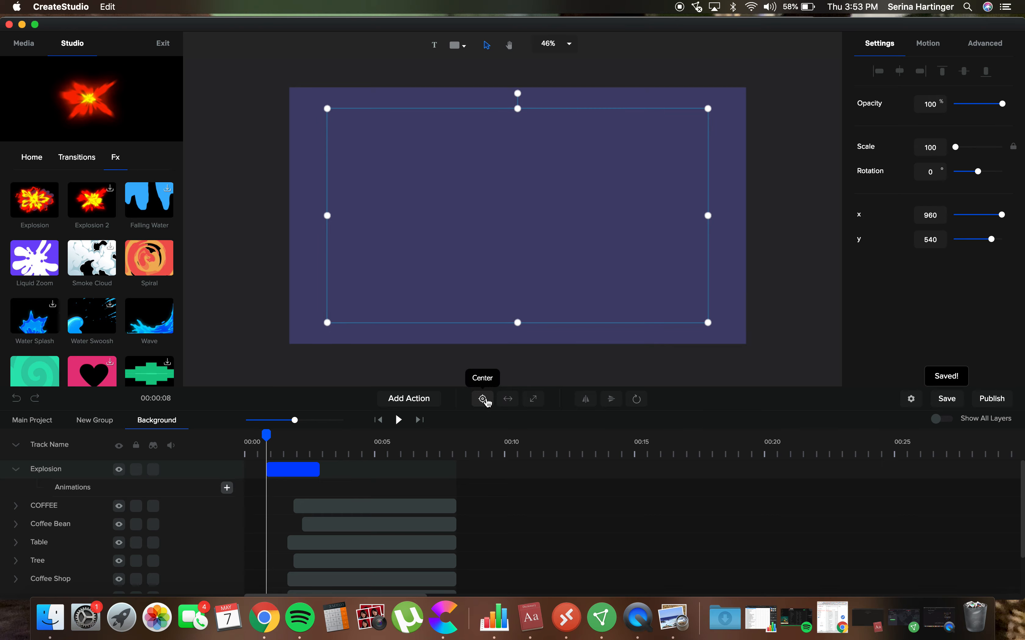
{"action": "left_click", "coordinate": [512, 403]}
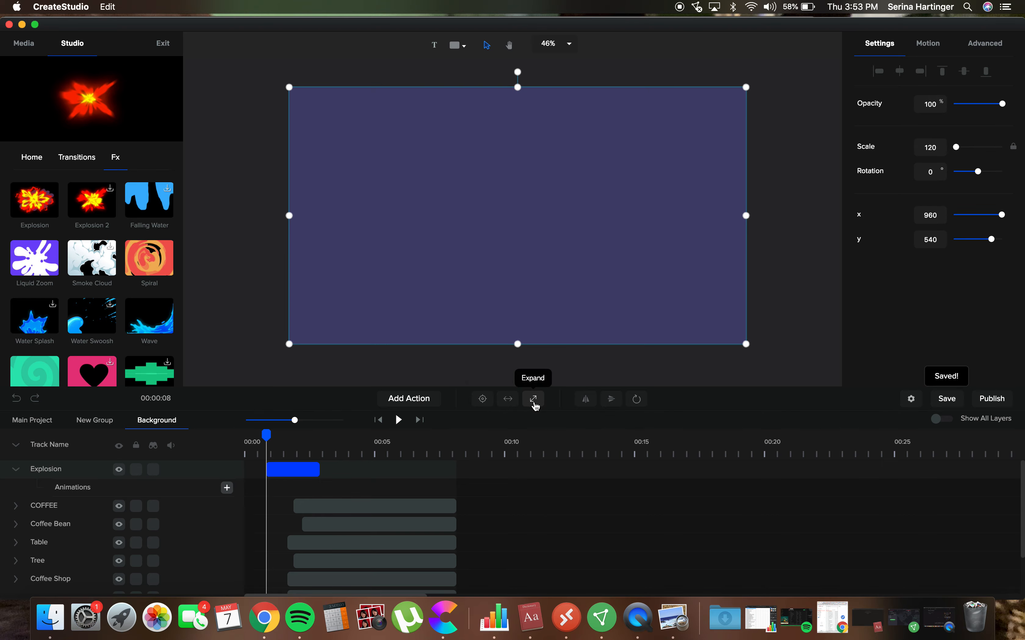
Play the scene with the Explosion at its beginning and delete the Explosion clip
{"action": "left_click", "coordinate": [398, 420]}
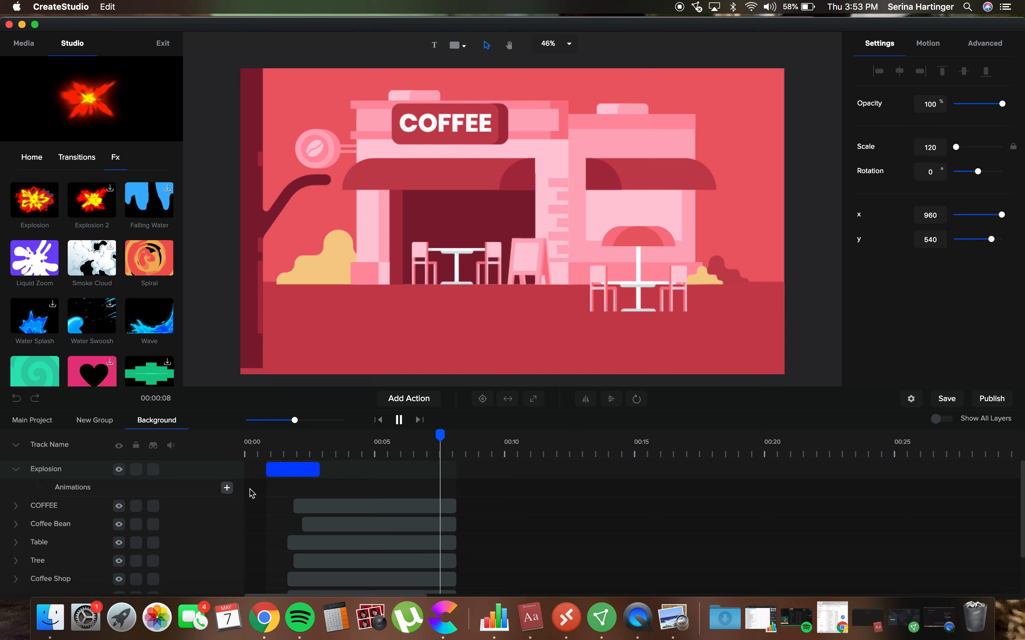
{"action": "left_click", "coordinate": [46, 471]}
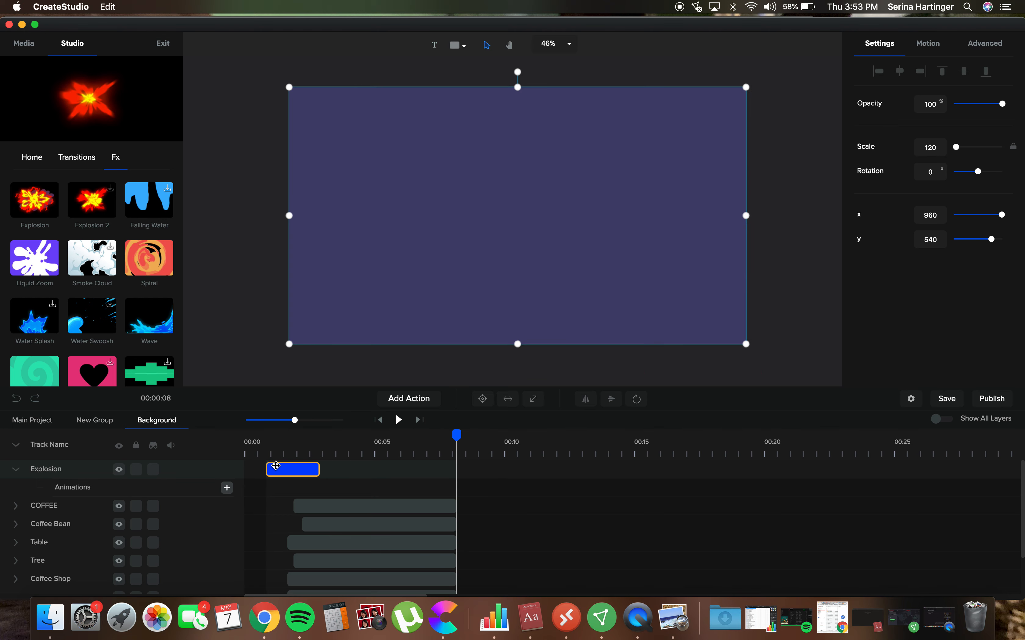
{"action": "right_click", "coordinate": [276, 466]}
{"action": "left_click", "coordinate": [316, 498]}
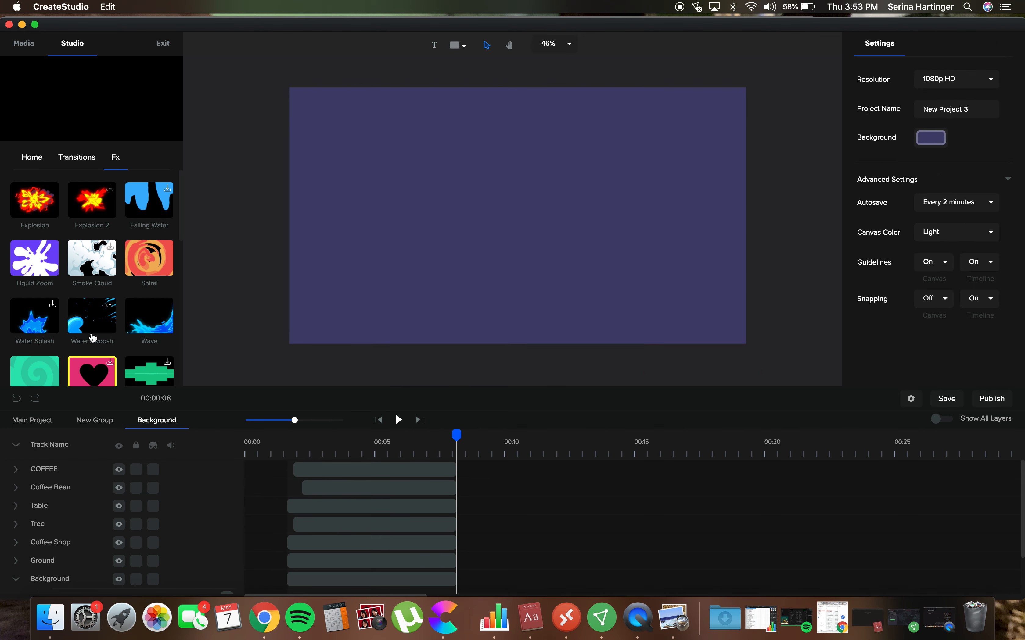
Add the heart-shaped m-transition-10 from the Fx transitions at the end of the Background scene
{"action": "scroll", "coordinate": [81, 324], "scroll_direction": "down", "scroll_amount": 5}
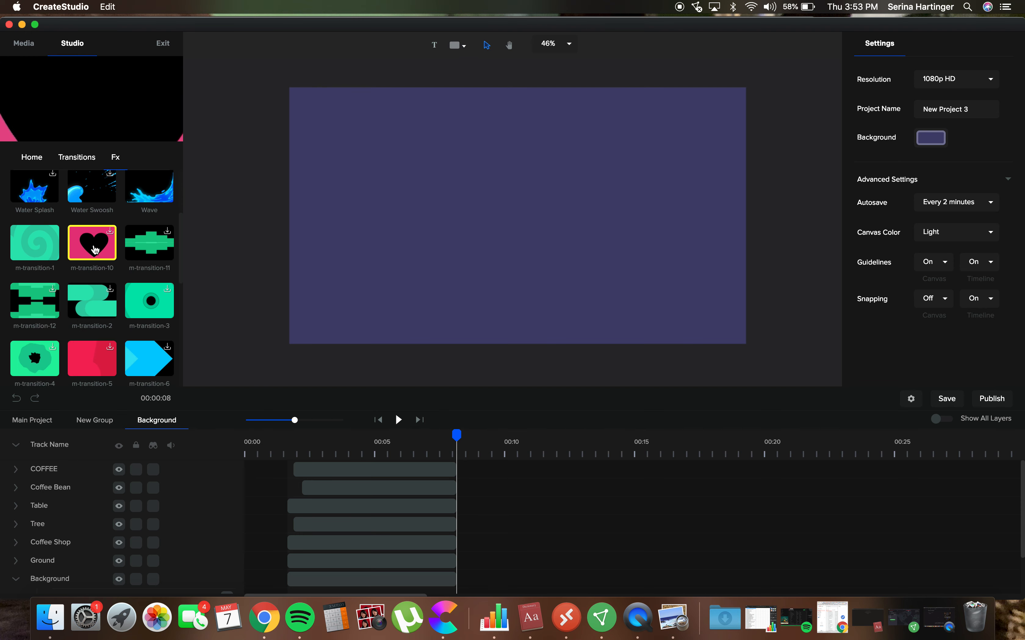
{"action": "left_click", "coordinate": [114, 233]}
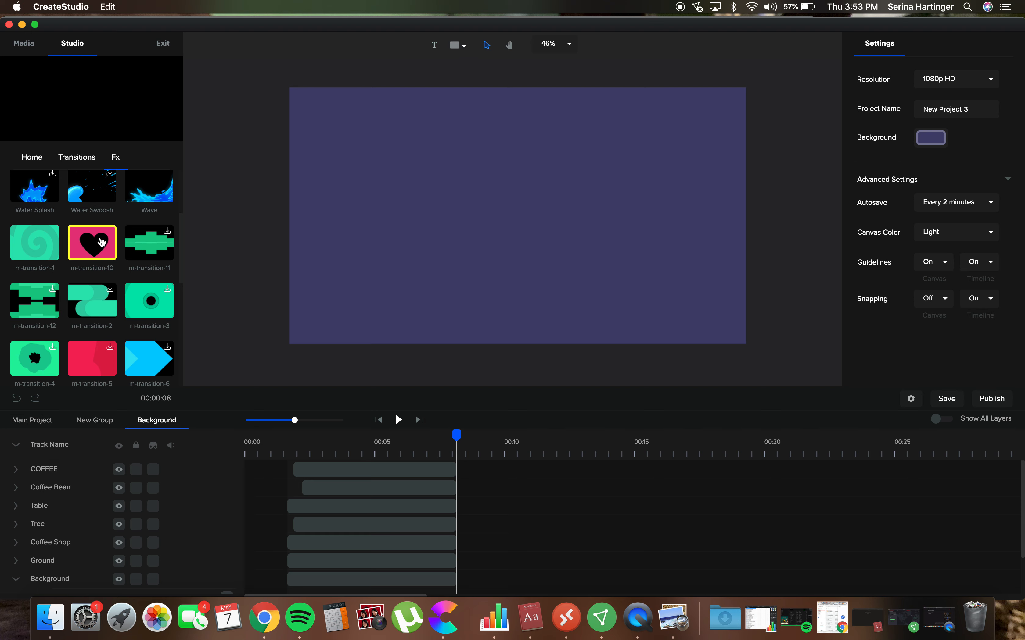
{"action": "left_click_drag", "start_coordinate": [105, 238], "coordinate": [374, 212]}
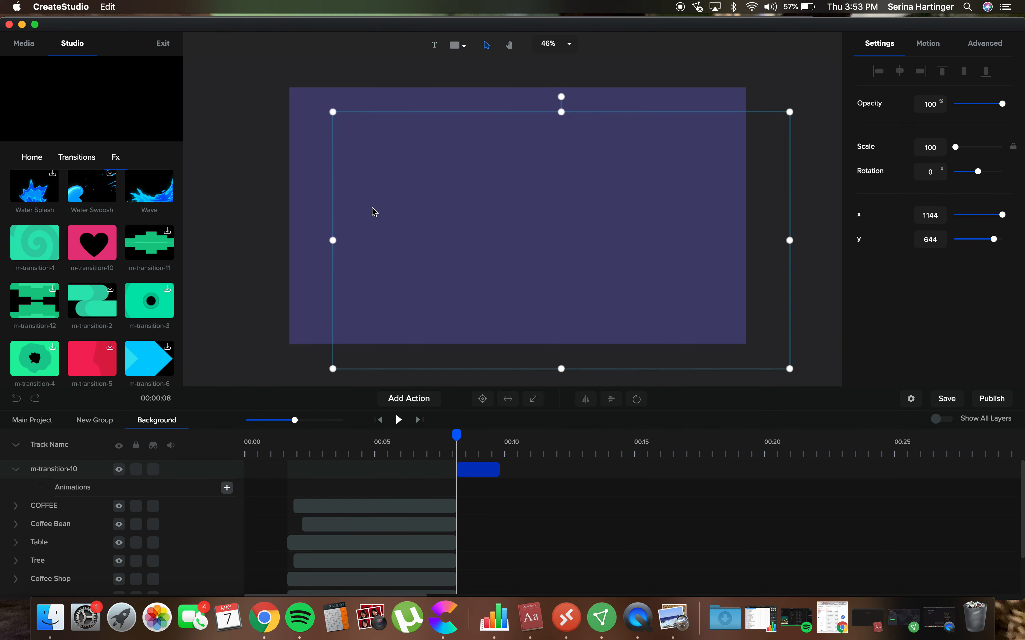
Center the m-transition-10 clip on the canvas and play the Background scene
{"action": "left_click", "coordinate": [483, 398]}
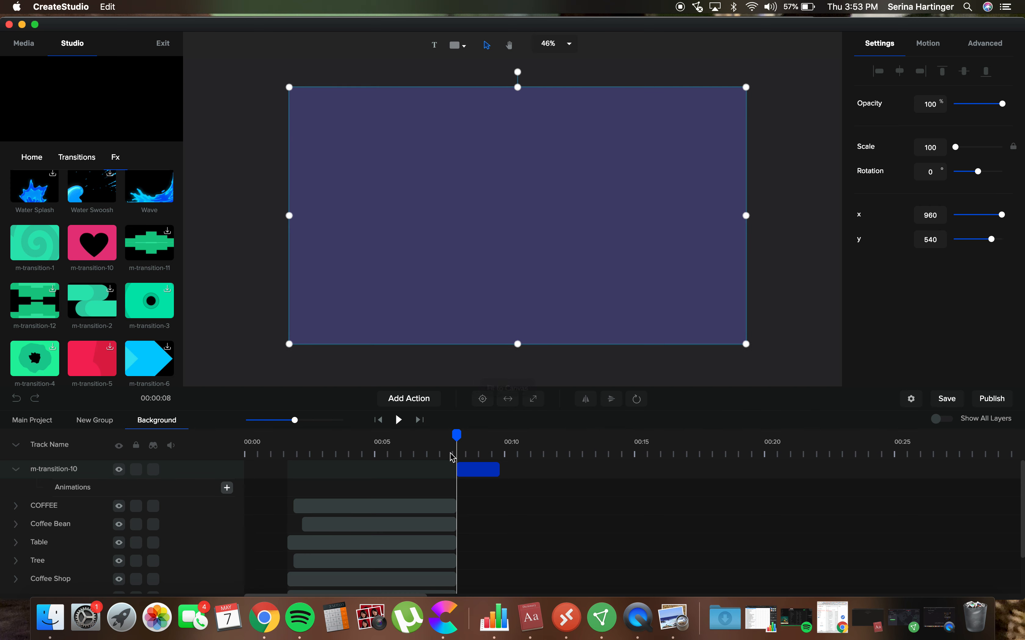
{"action": "left_click", "coordinate": [398, 421]}
{"action": "left_click_drag", "start_coordinate": [457, 436], "coordinate": [463, 440]}
{"action": "left_click", "coordinate": [400, 427]}
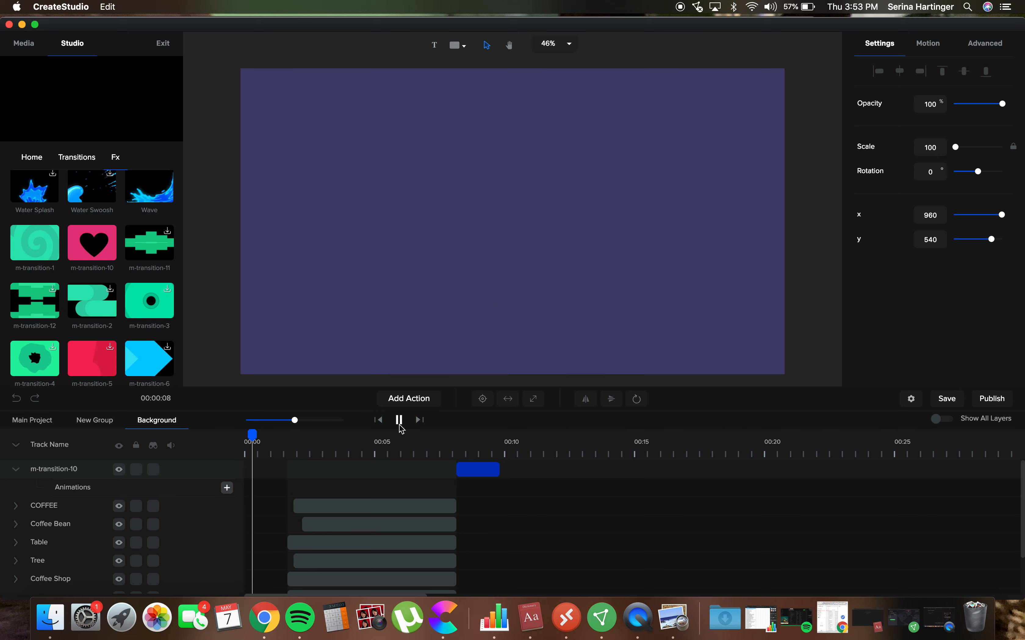
Extend the Background scene's duration to the end of the m-transition-10 clip
{"action": "left_click", "coordinate": [464, 471]}
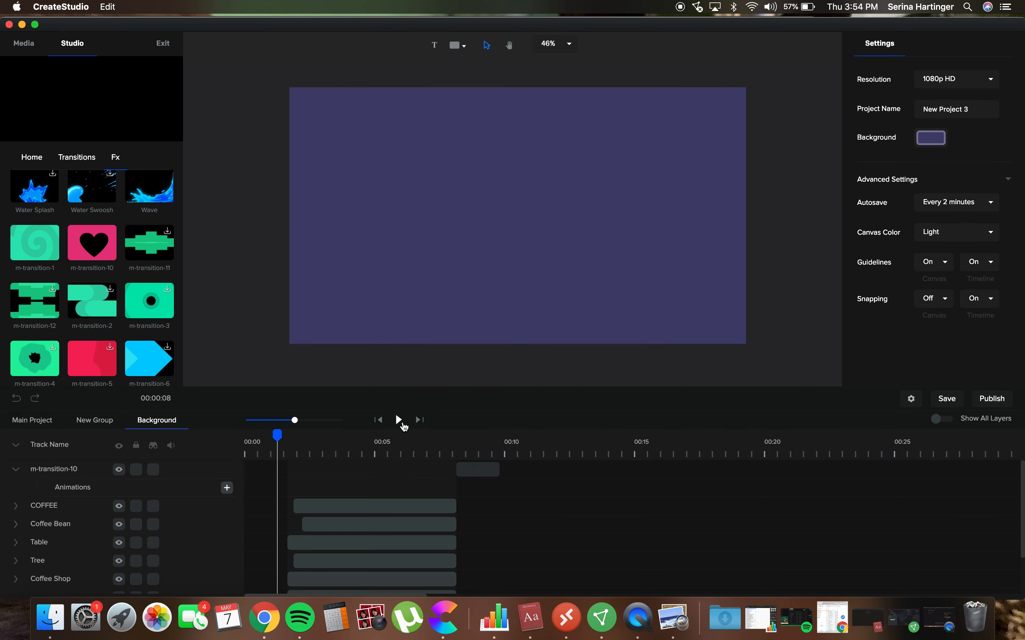
{"action": "left_click", "coordinate": [399, 420]}
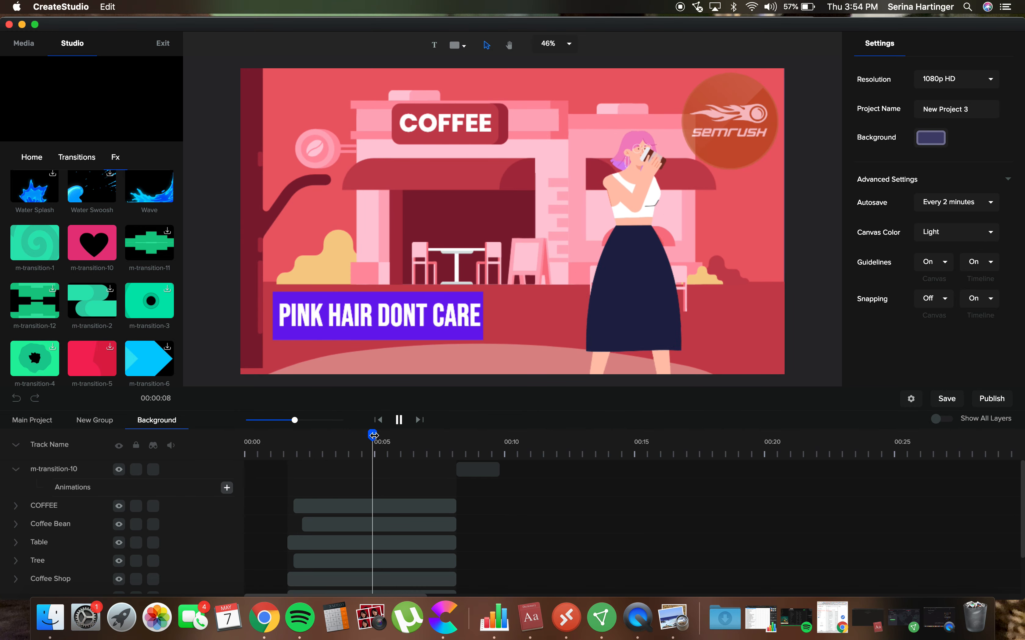
{"action": "left_click", "coordinate": [499, 472]}
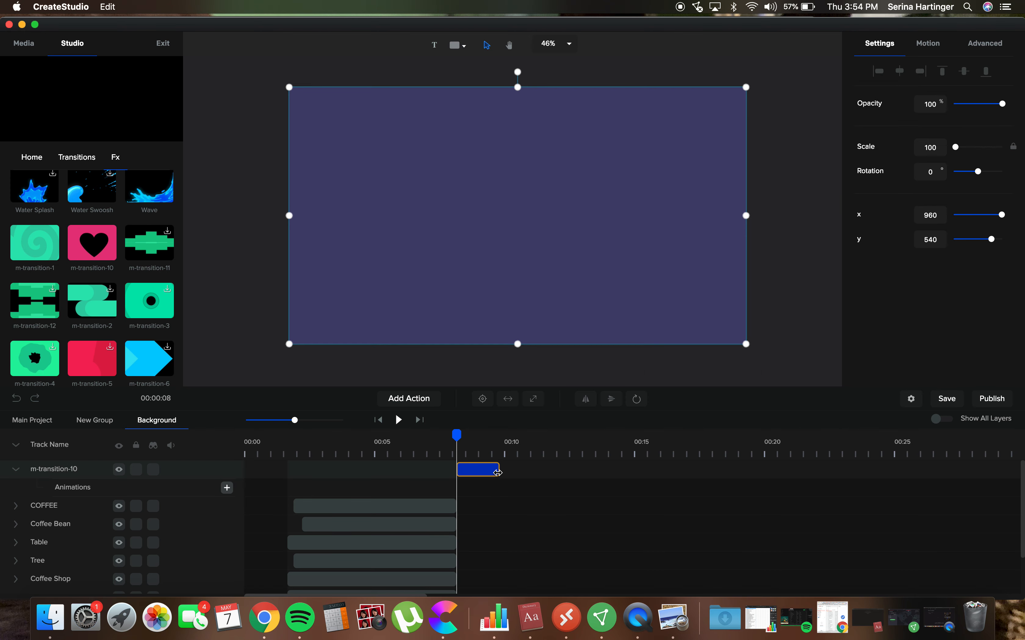
{"action": "left_click_drag", "start_coordinate": [514, 472], "coordinate": [560, 474]}
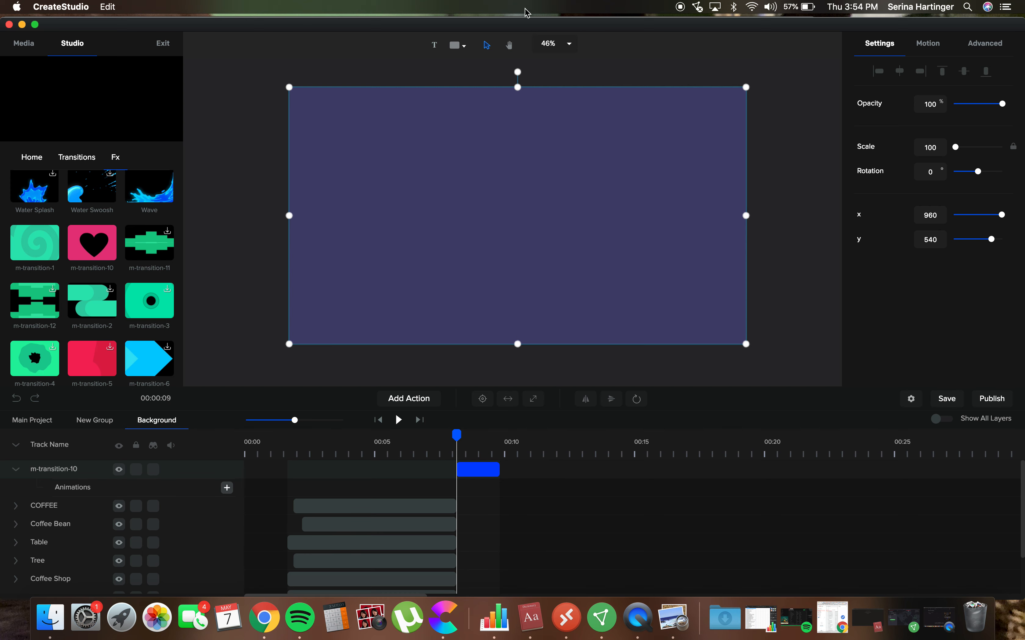
Add a text layer where the heart transition starts and extend the scene's duration to the end of the text clip
{"action": "left_click", "coordinate": [435, 45]}
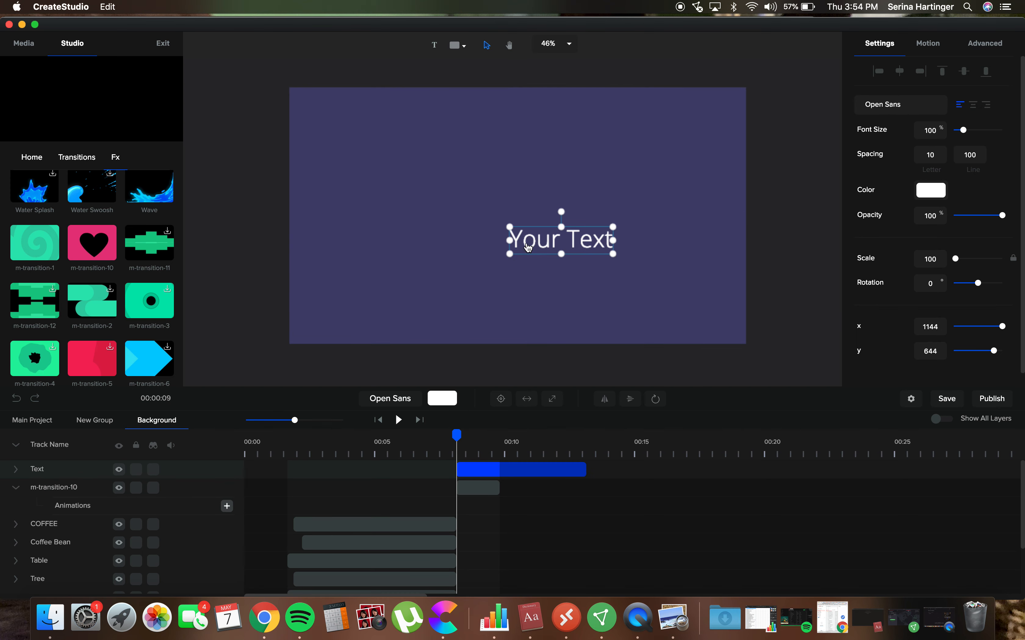
{"action": "left_click", "coordinate": [399, 420]}
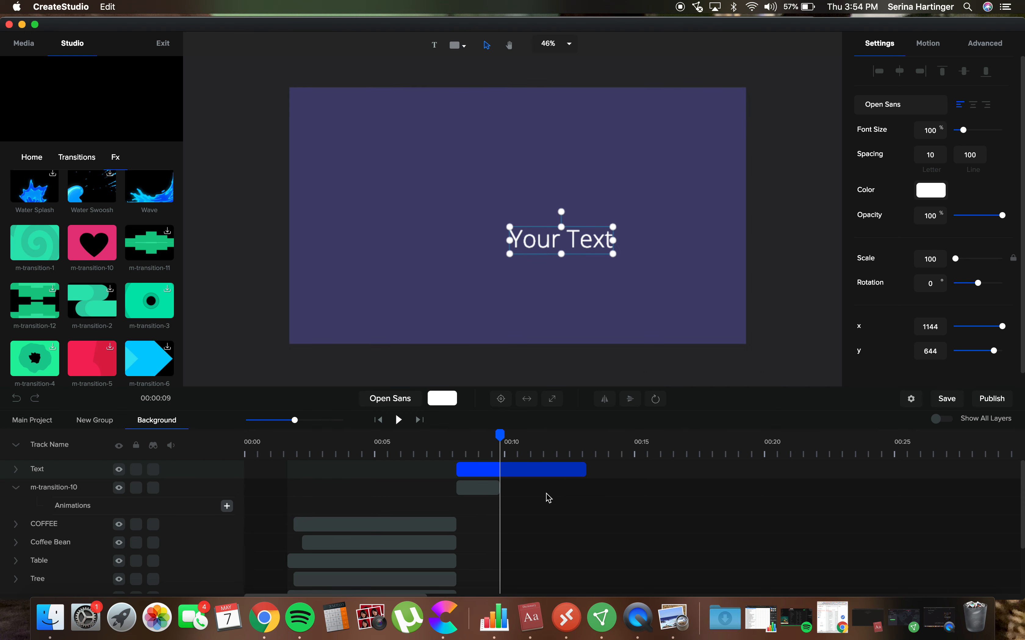
{"action": "left_click", "coordinate": [543, 470]}
{"action": "right_click", "coordinate": [543, 471]}
{"action": "left_click", "coordinate": [514, 470]}
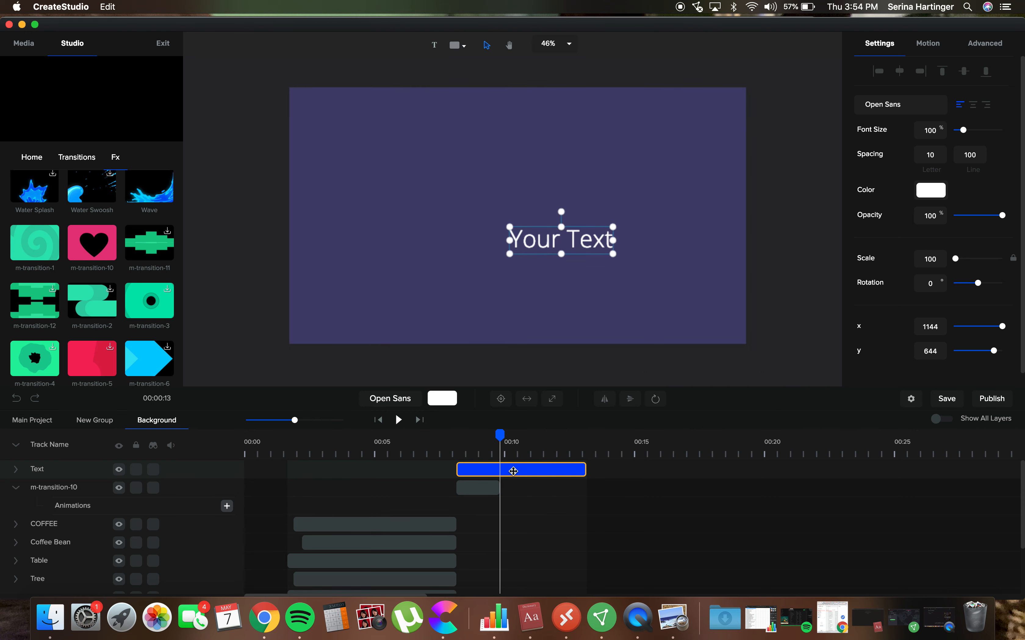
{"action": "left_click", "coordinate": [560, 471]}
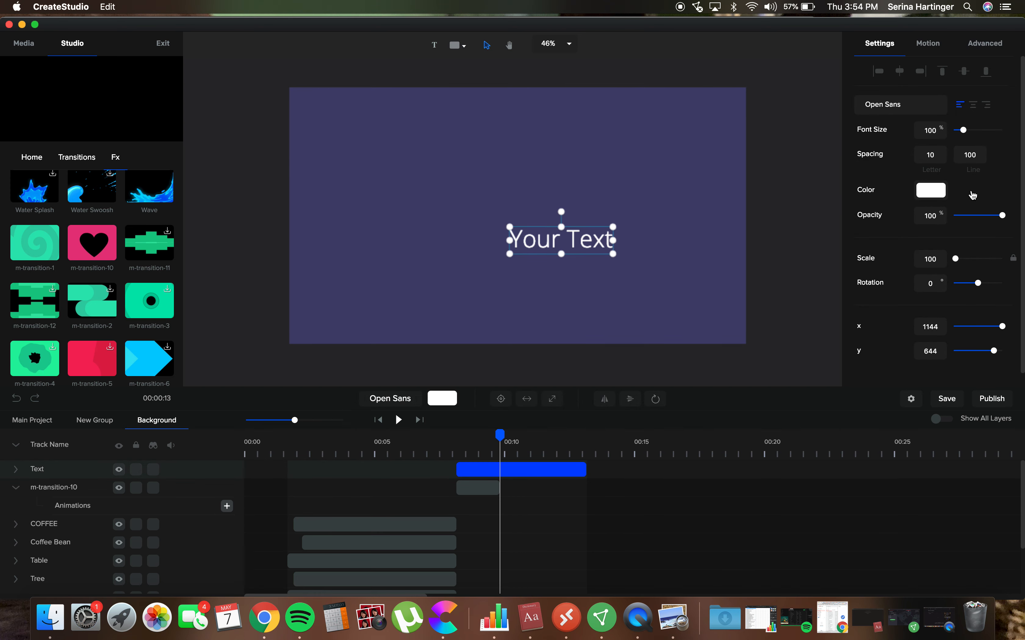
Replace the placeholder text with "Until one day..." and center it on the canvas
{"action": "left_click", "coordinate": [476, 491]}
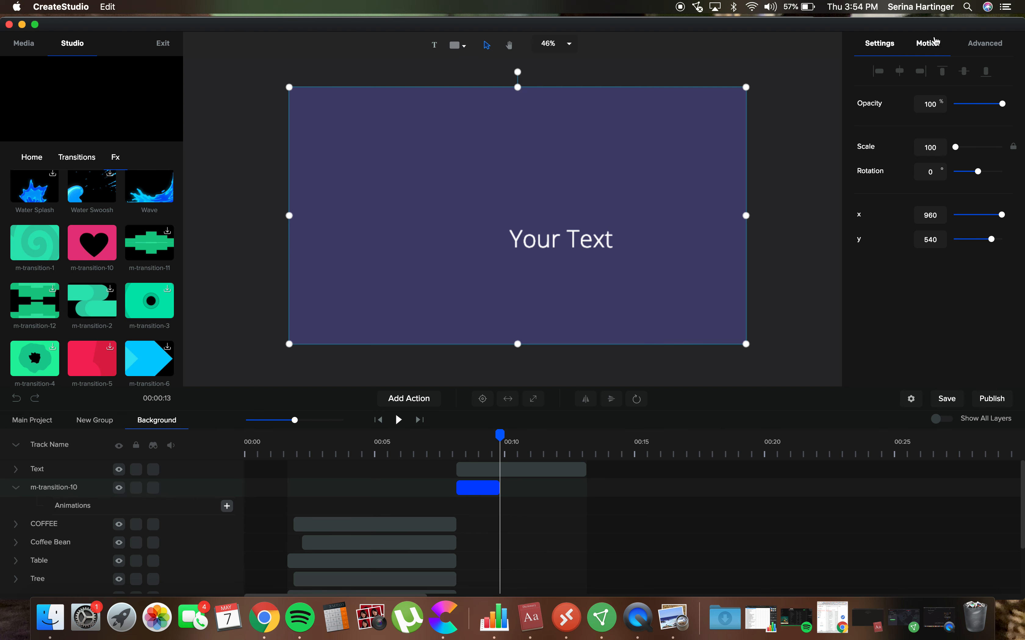
{"action": "left_click", "coordinate": [533, 473]}
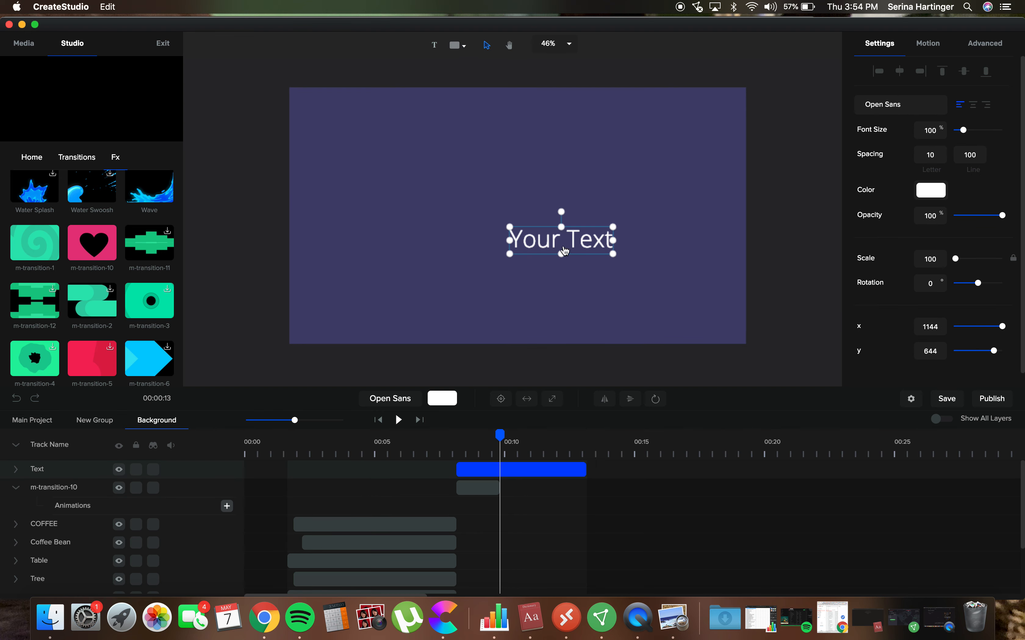
{"action": "double_click", "coordinate": [564, 251]}
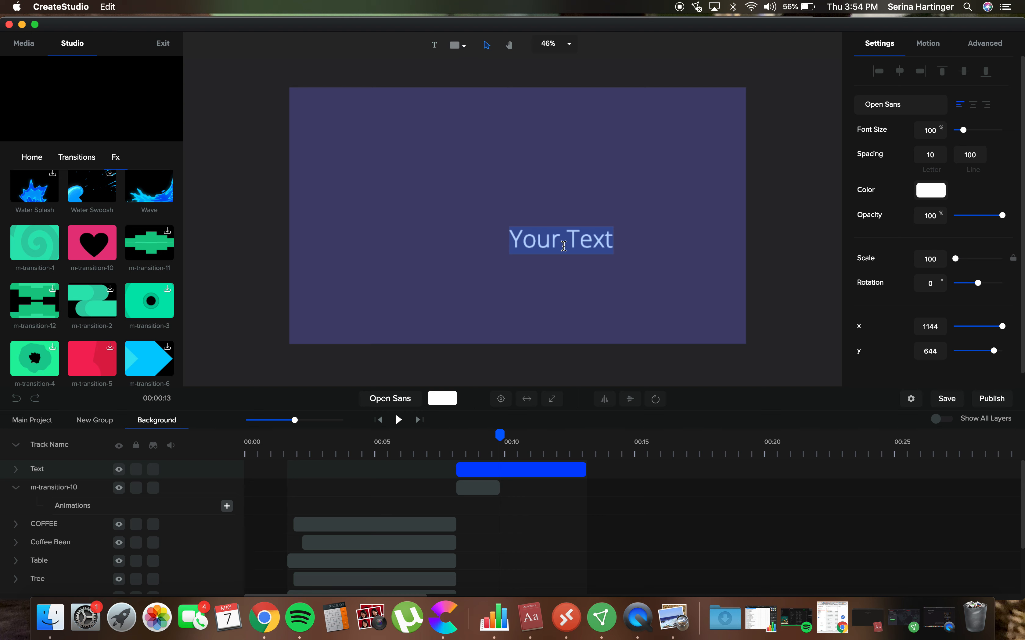
{"action": "type", "text": "Utni"}
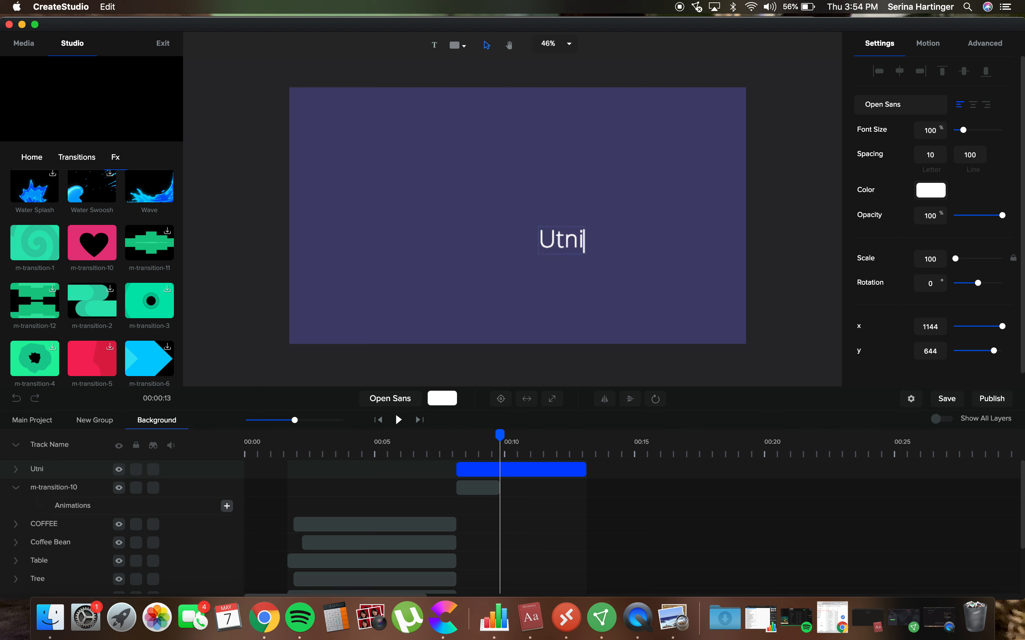
{"action": "key", "text": "BackSpace"}
{"action": "key", "text": "BackSpace"}
{"action": "key", "text": "BackSpace"}
{"action": "type", "text": "ntil "}
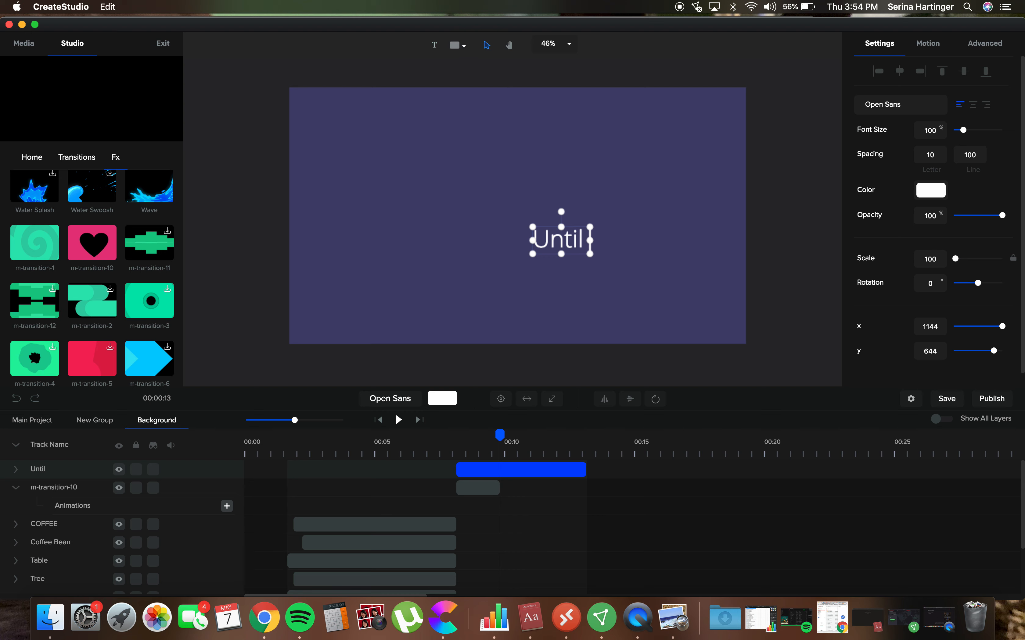
{"action": "type", "text": "one day"}
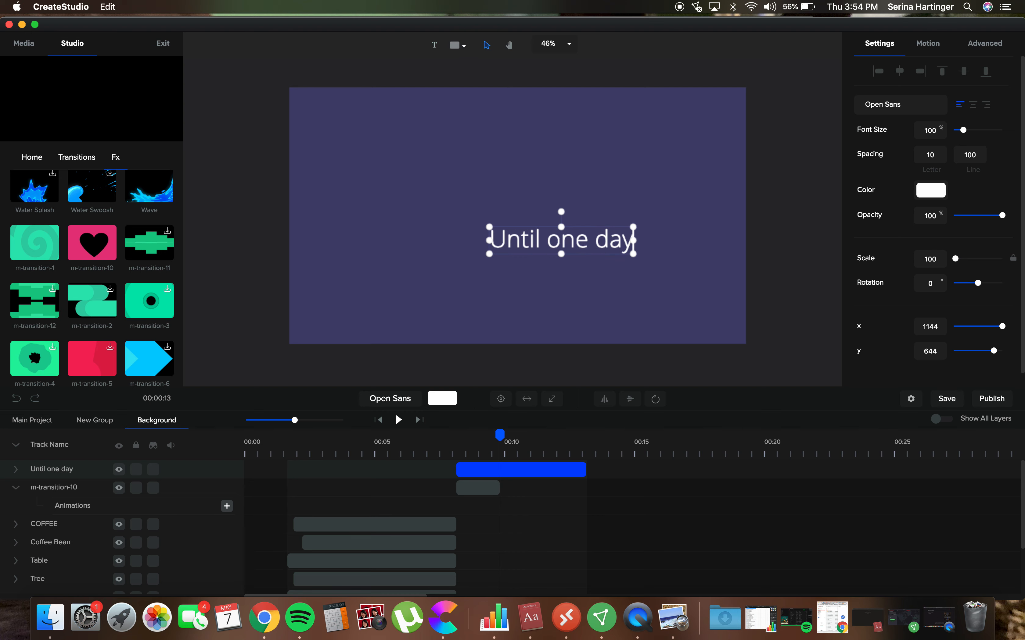
{"action": "type", "text": "..."}
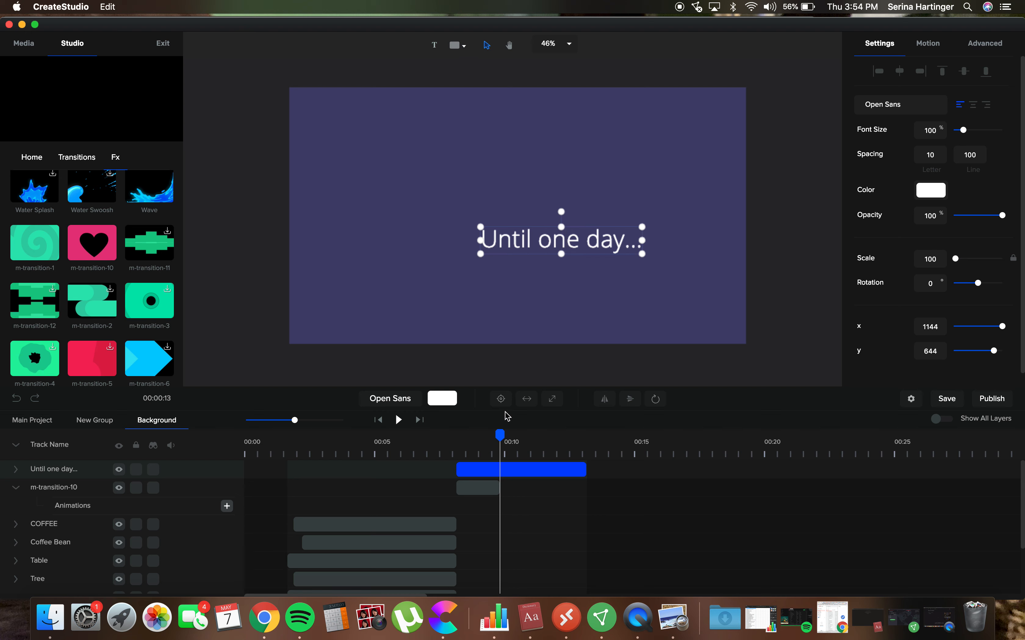
{"action": "left_click", "coordinate": [502, 400]}
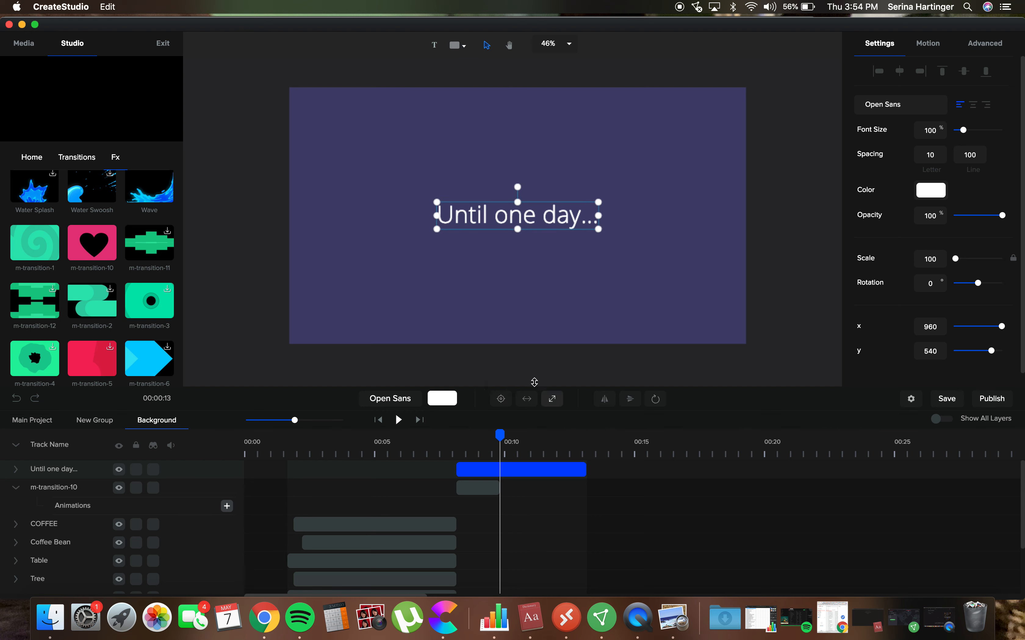
Go to the middle of the heart transition and change the text's font to Pacifico
{"action": "left_click_drag", "start_coordinate": [500, 435], "coordinate": [477, 438]}
{"action": "double_click", "coordinate": [549, 220]}
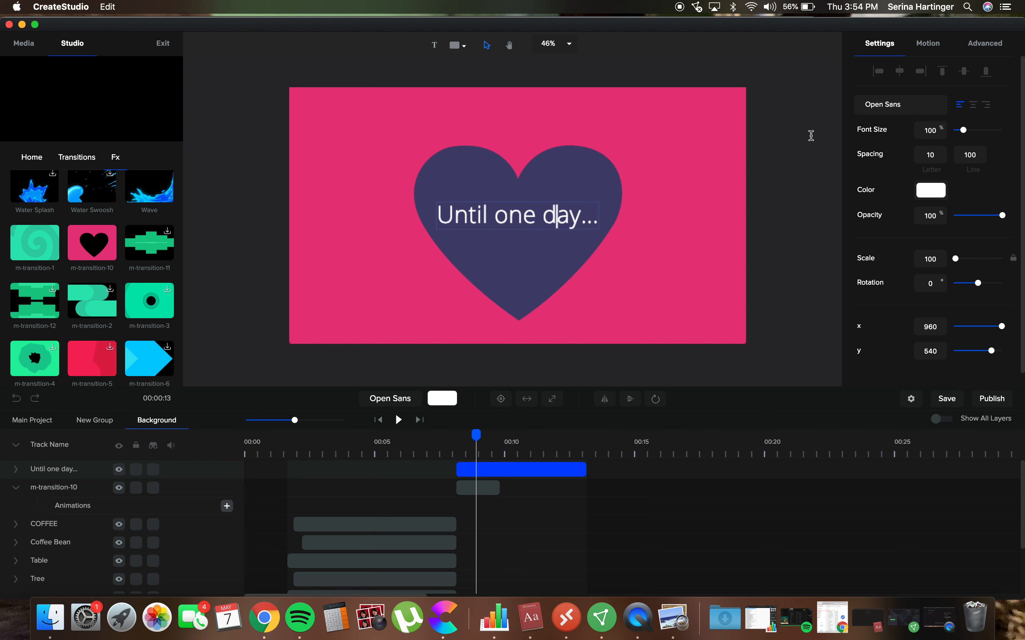
{"action": "left_click", "coordinate": [901, 76]}
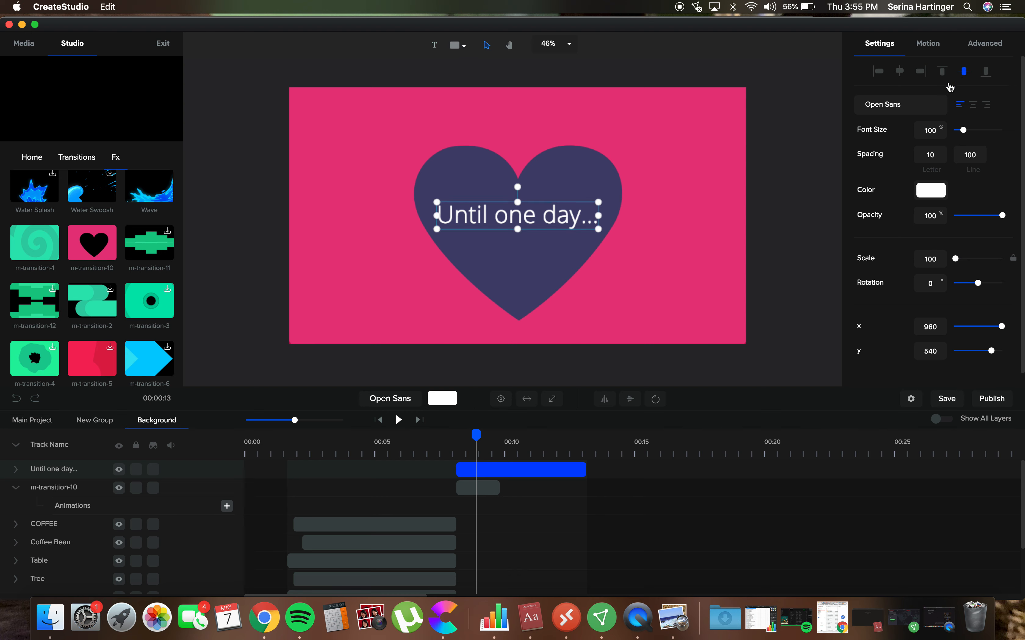
{"action": "left_click", "coordinate": [897, 109]}
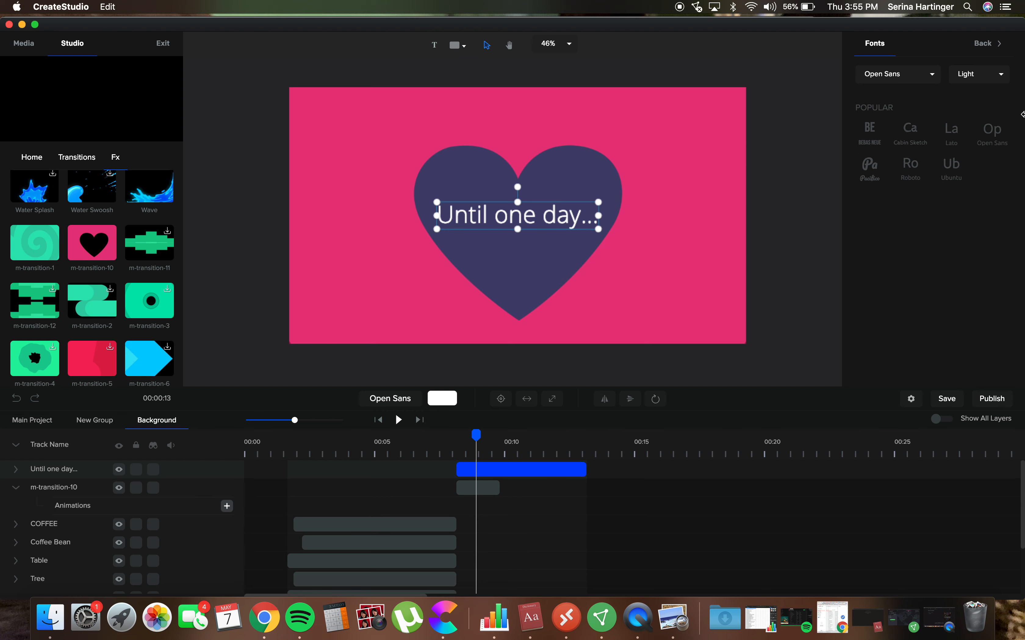
{"action": "left_click", "coordinate": [878, 169]}
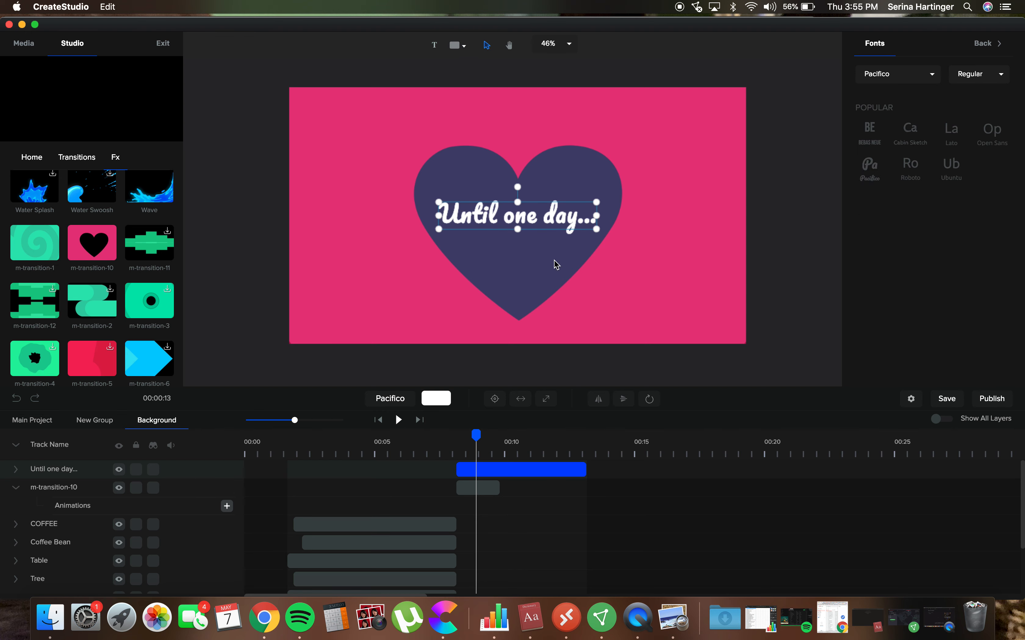
{"action": "left_click", "coordinate": [556, 269]}
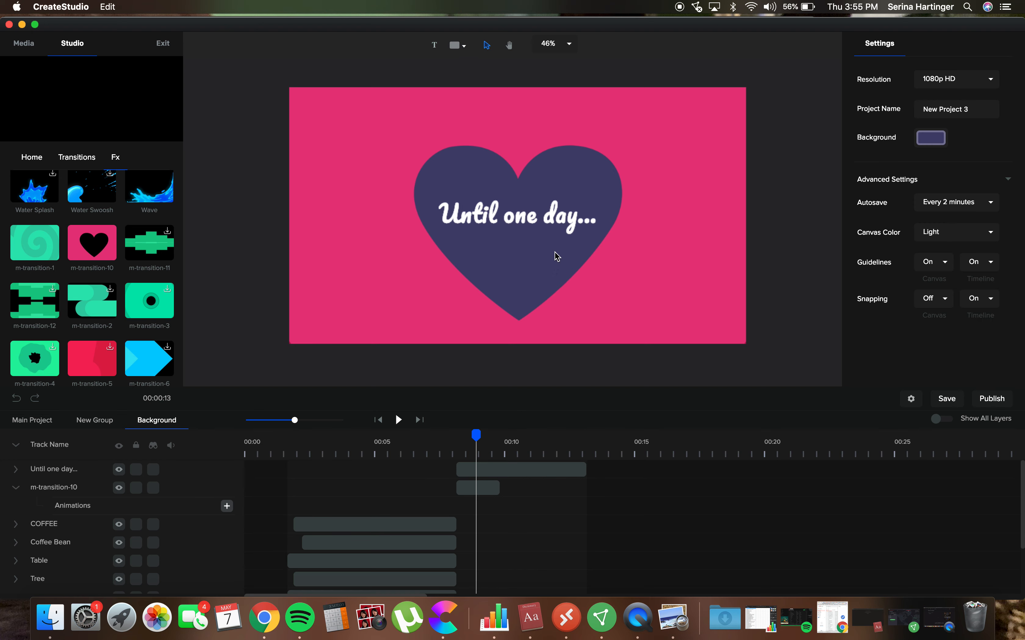
Scale the "Until one day..." text to about 116, rotate it to about -10° and place it inside the heart
{"action": "left_click", "coordinate": [563, 228]}
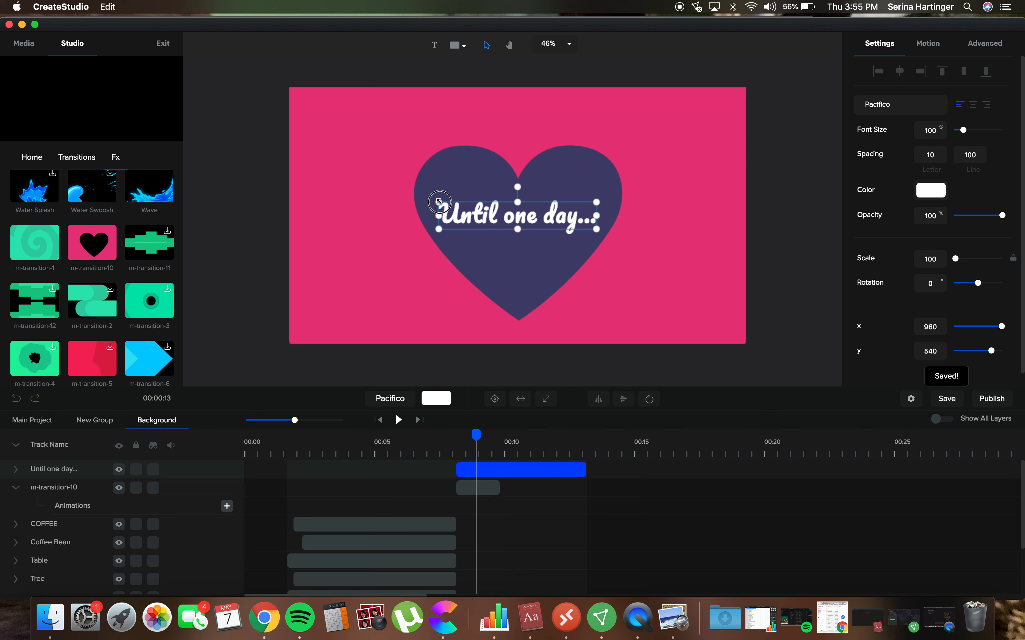
{"action": "left_click_drag", "start_coordinate": [438, 202], "coordinate": [469, 222]}
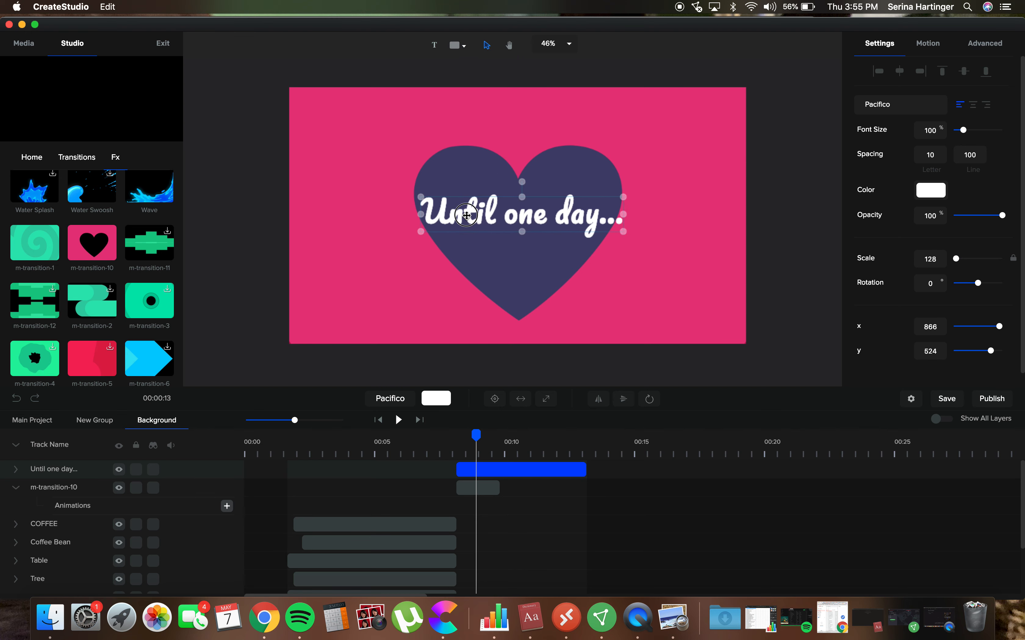
{"action": "left_click", "coordinate": [495, 399]}
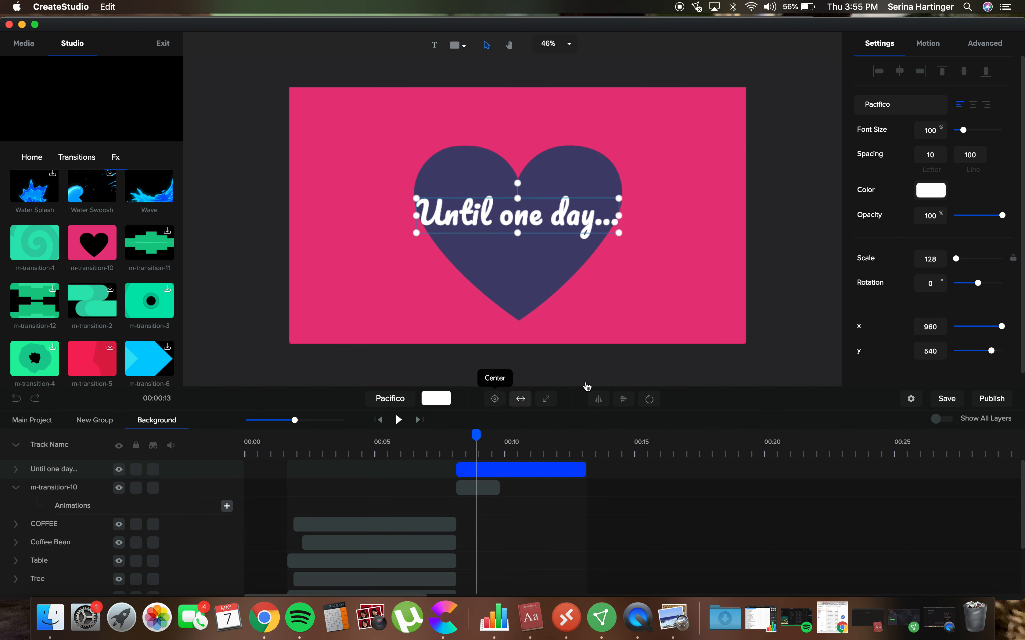
{"action": "left_click", "coordinate": [574, 266]}
{"action": "left_click", "coordinate": [537, 222]}
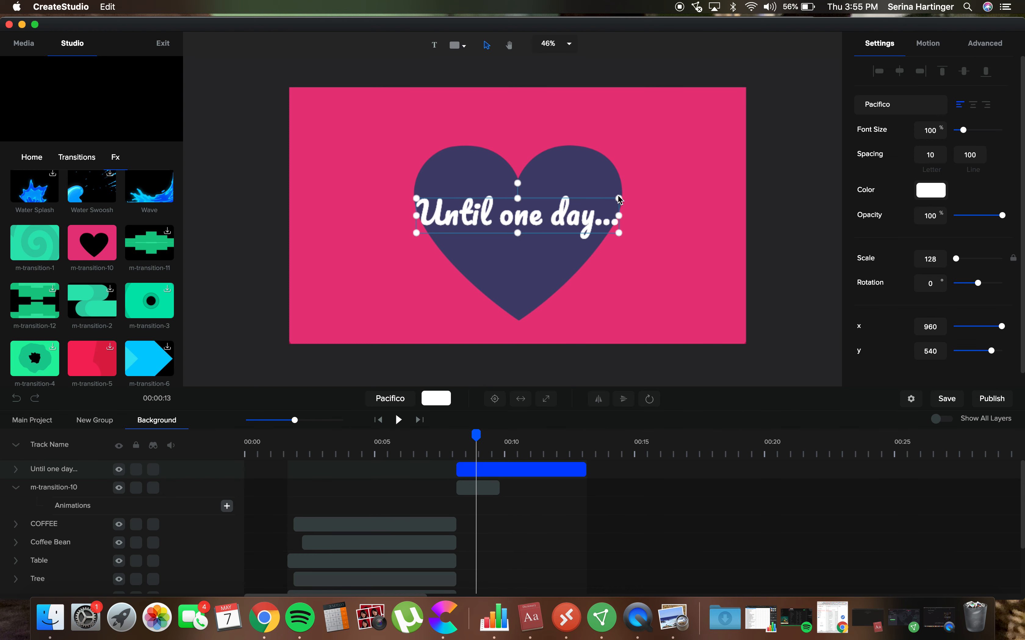
{"action": "left_click_drag", "start_coordinate": [516, 182], "coordinate": [514, 185]}
{"action": "mouse_move", "coordinate": [615, 181]}
{"action": "left_mouse_down"}
{"action": "mouse_move", "coordinate": [600, 186]}
{"action": "mouse_move", "coordinate": [610, 180]}
{"action": "left_mouse_up"}
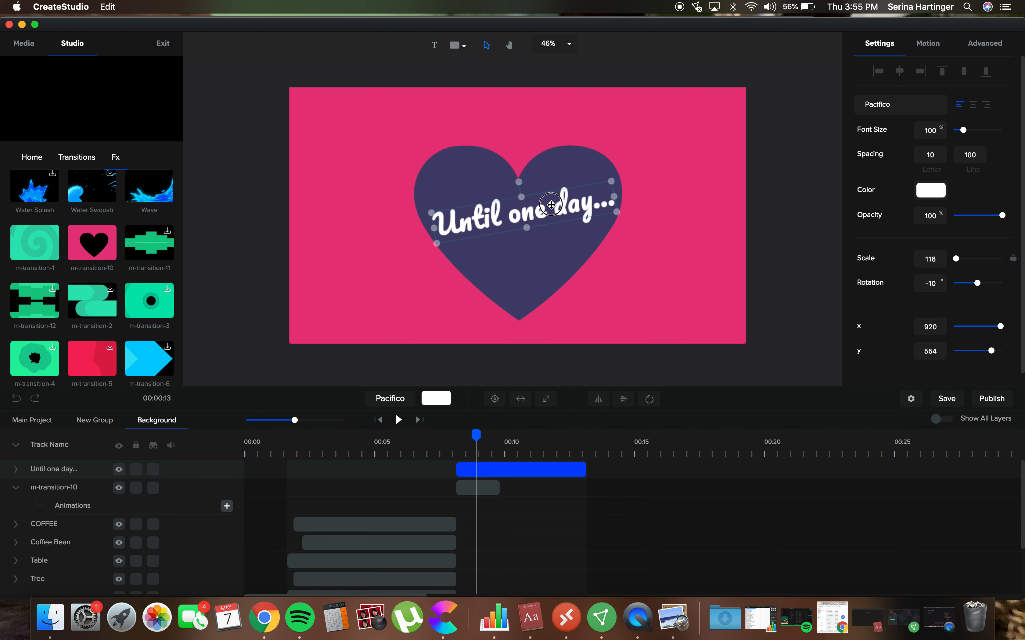
{"action": "left_click", "coordinate": [555, 254]}
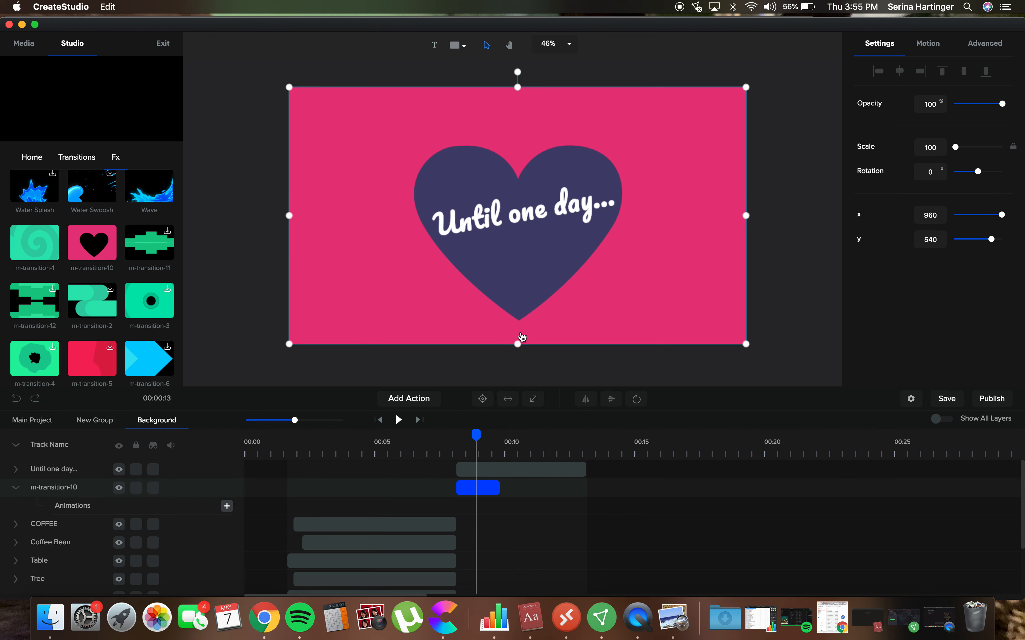
Play the heart transition with the text from the transition's start
{"action": "left_click_drag", "start_coordinate": [463, 439], "coordinate": [455, 438]}
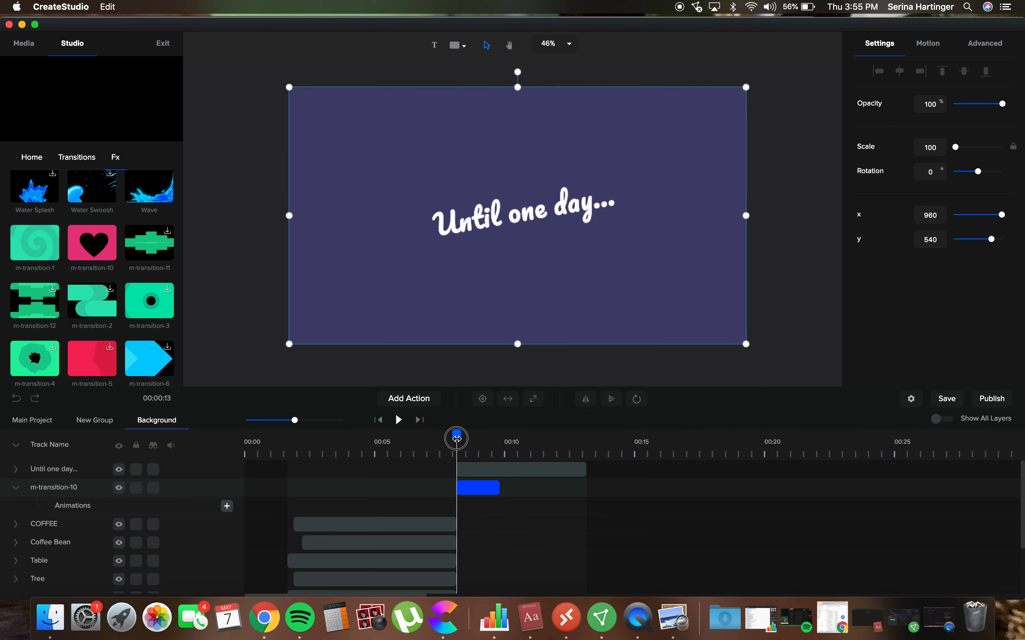
{"action": "left_click", "coordinate": [399, 420]}
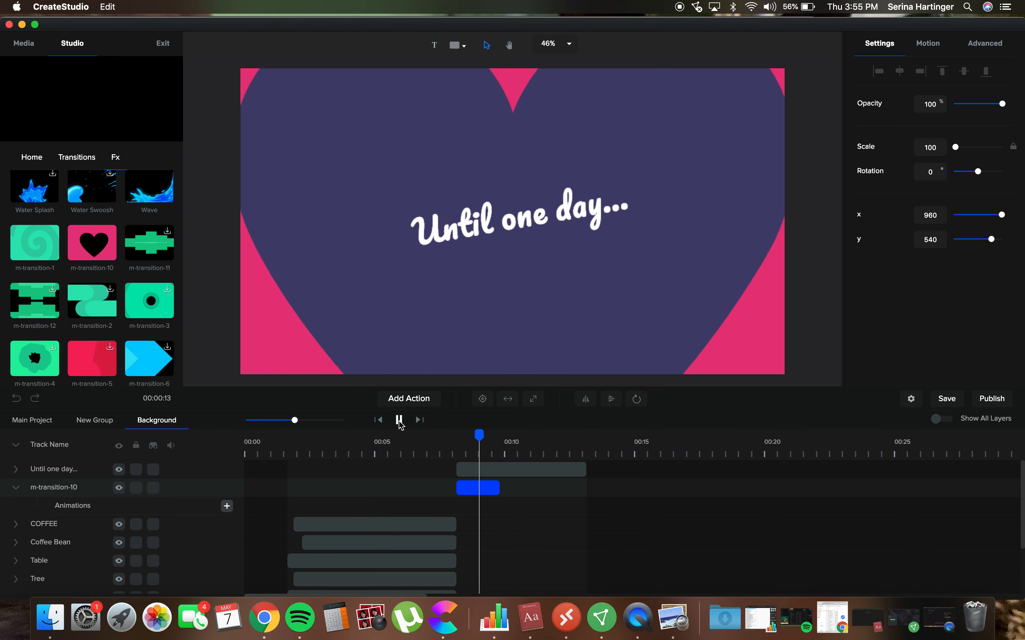
{"action": "left_click", "coordinate": [627, 301]}
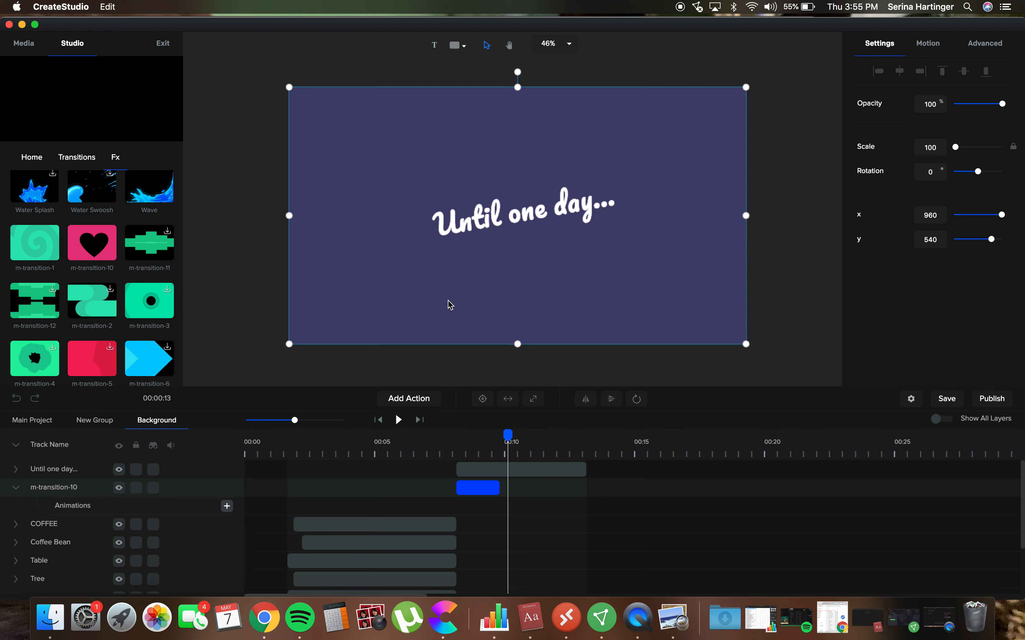
Change the project background color to a muted pinkish red and play the heart transition from its start
{"action": "left_click", "coordinate": [632, 211]}
{"action": "left_click", "coordinate": [935, 139]}
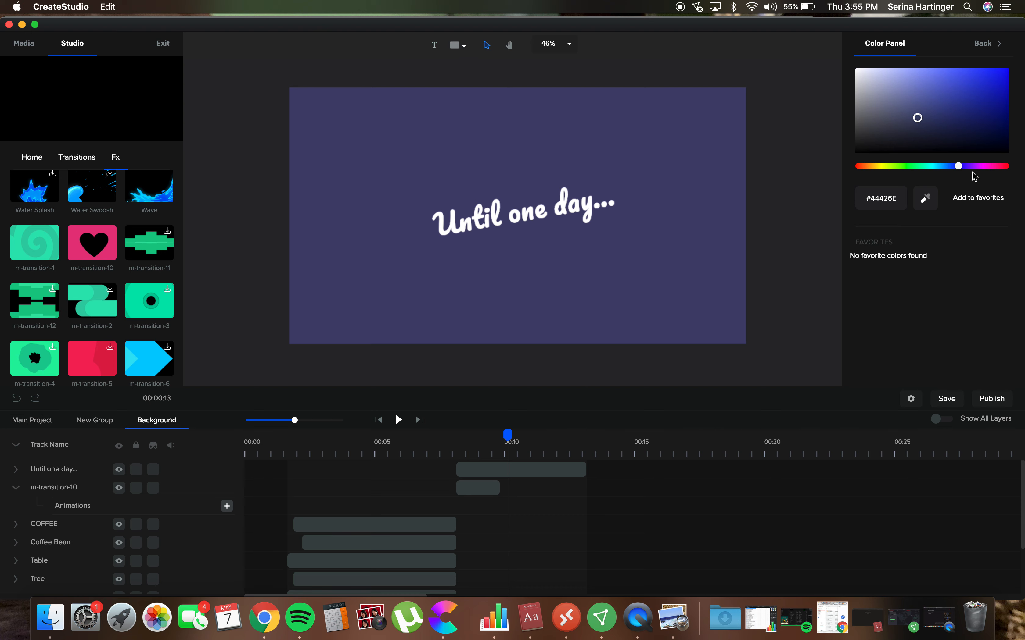
{"action": "left_click_drag", "start_coordinate": [961, 169], "coordinate": [843, 174]}
{"action": "mouse_move", "coordinate": [921, 87]}
{"action": "left_mouse_down"}
{"action": "mouse_move", "coordinate": [894, 82]}
{"action": "mouse_move", "coordinate": [919, 91]}
{"action": "left_mouse_up"}
{"action": "left_click", "coordinate": [838, 266]}
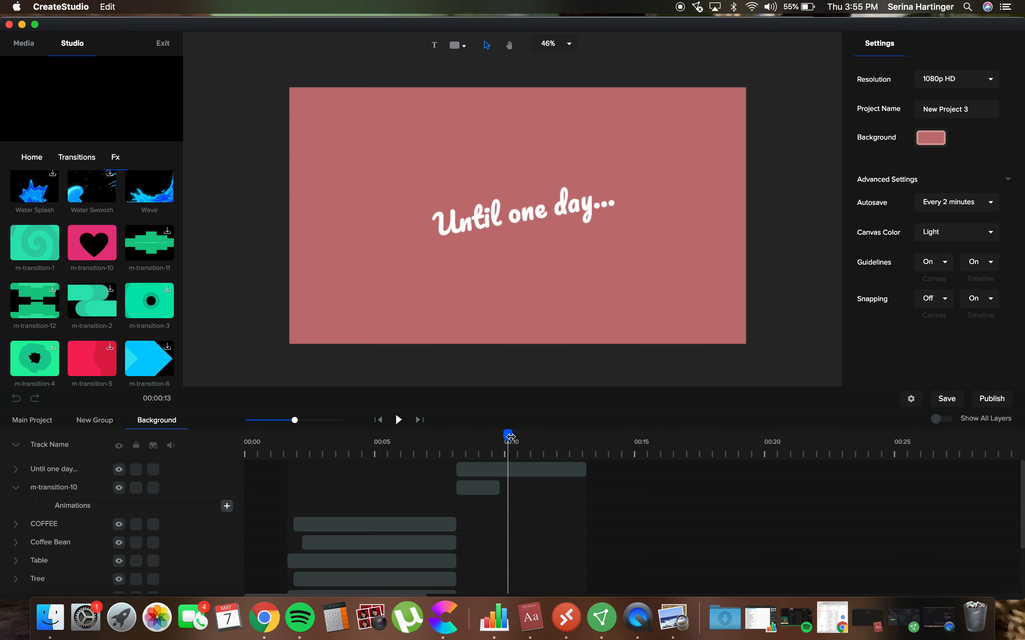
{"action": "left_click_drag", "start_coordinate": [509, 436], "coordinate": [459, 441]}
{"action": "left_click", "coordinate": [396, 420]}
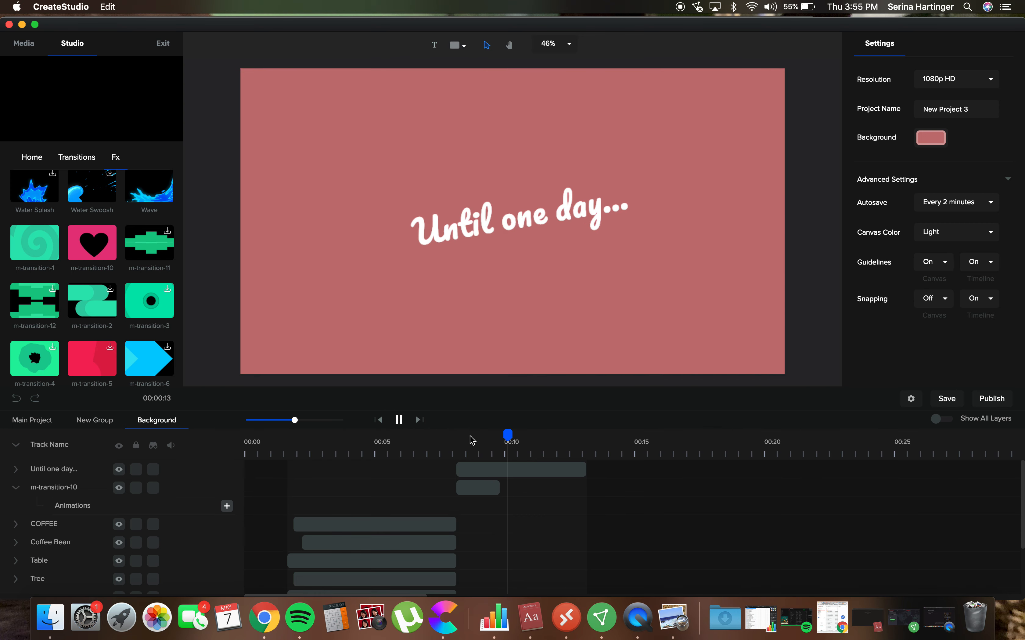
Extend the "Until one day..." text clip on the timeline so it ends at about 13.5 seconds
{"action": "left_click", "coordinate": [490, 489]}
{"action": "mouse_move", "coordinate": [506, 491]}
{"action": "left_mouse_down"}
{"action": "mouse_move", "coordinate": [578, 492]}
{"action": "mouse_move", "coordinate": [498, 489]}
{"action": "mouse_move", "coordinate": [507, 487]}
{"action": "left_mouse_up"}
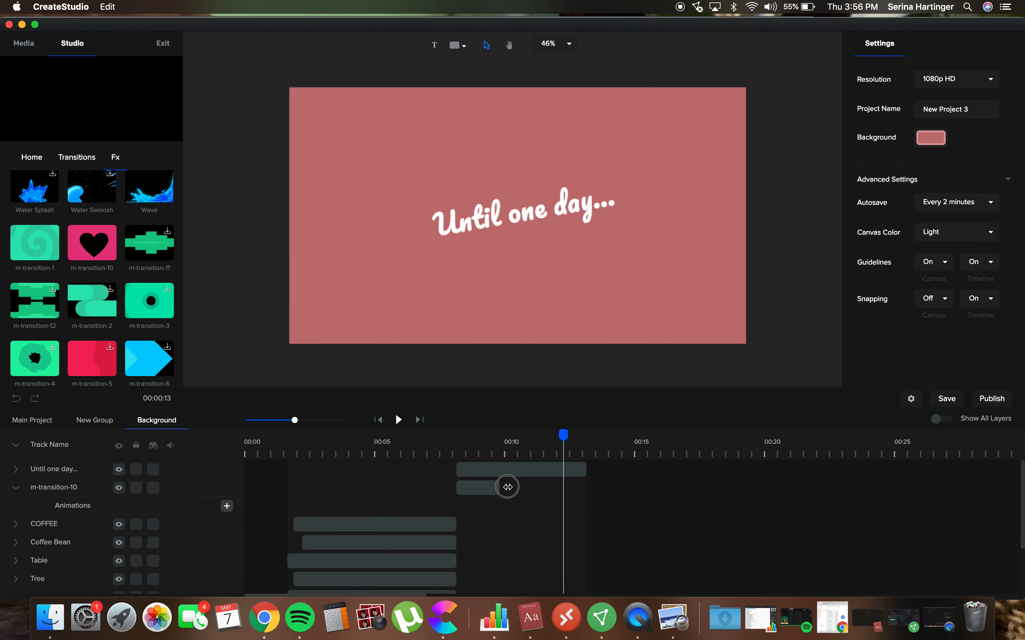
{"action": "left_click", "coordinate": [485, 490]}
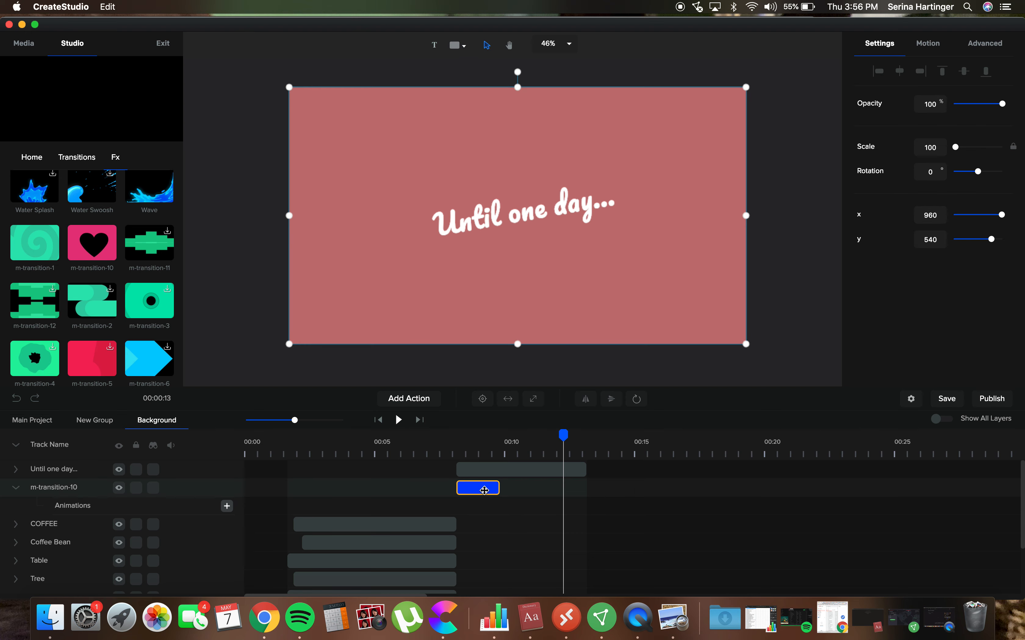
{"action": "left_click", "coordinate": [541, 474]}
{"action": "mouse_move", "coordinate": [585, 472]}
{"action": "left_mouse_down"}
{"action": "mouse_move", "coordinate": [502, 473]}
{"action": "mouse_move", "coordinate": [610, 475]}
{"action": "mouse_move", "coordinate": [593, 475]}
{"action": "left_mouse_up"}
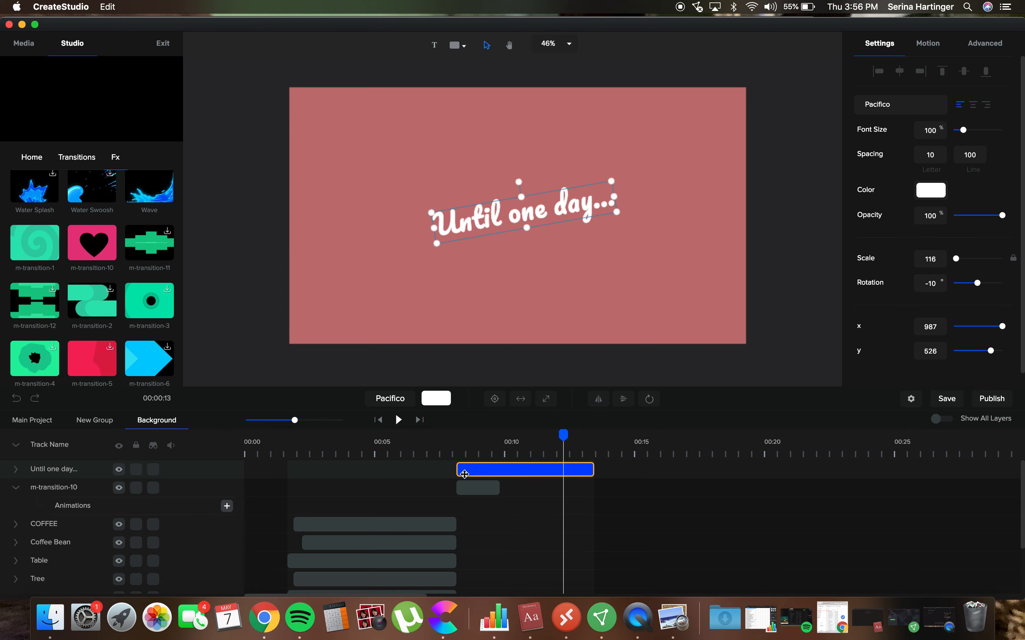
Add a Position animation to the "Until one day..." text at about 12 seconds, near the end of its clip
{"action": "left_click", "coordinate": [469, 488]}
{"action": "left_click", "coordinate": [468, 472]}
{"action": "left_click", "coordinate": [17, 469]}
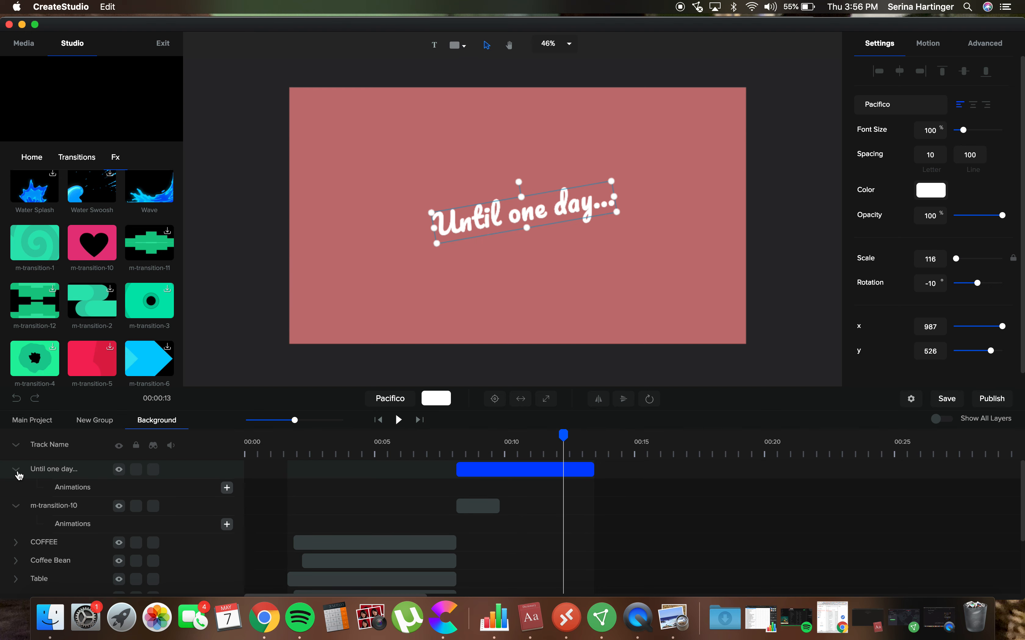
{"action": "left_click", "coordinate": [227, 488]}
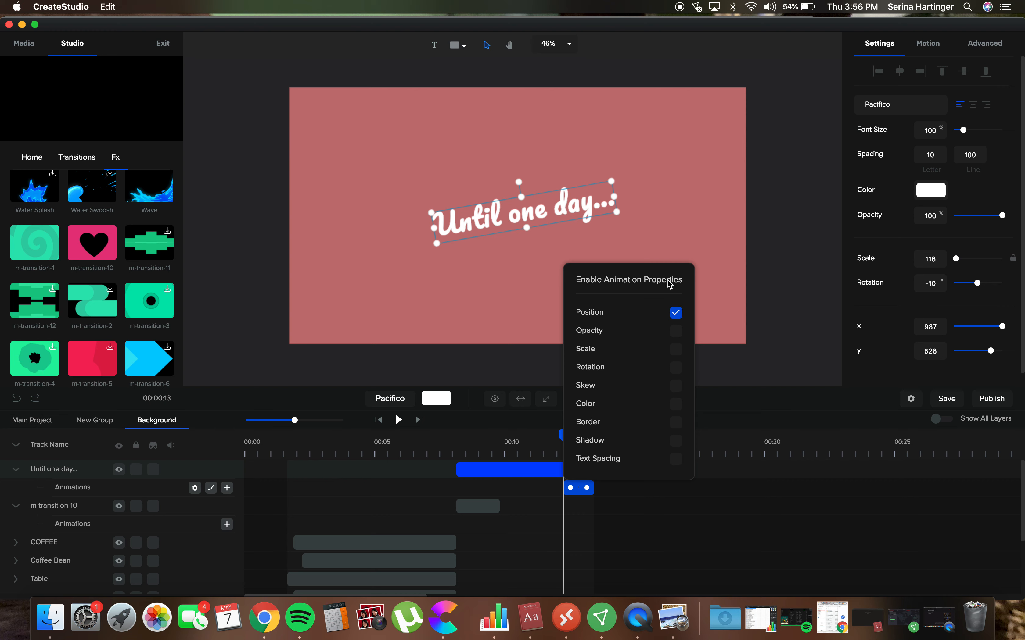
{"action": "left_click", "coordinate": [724, 278]}
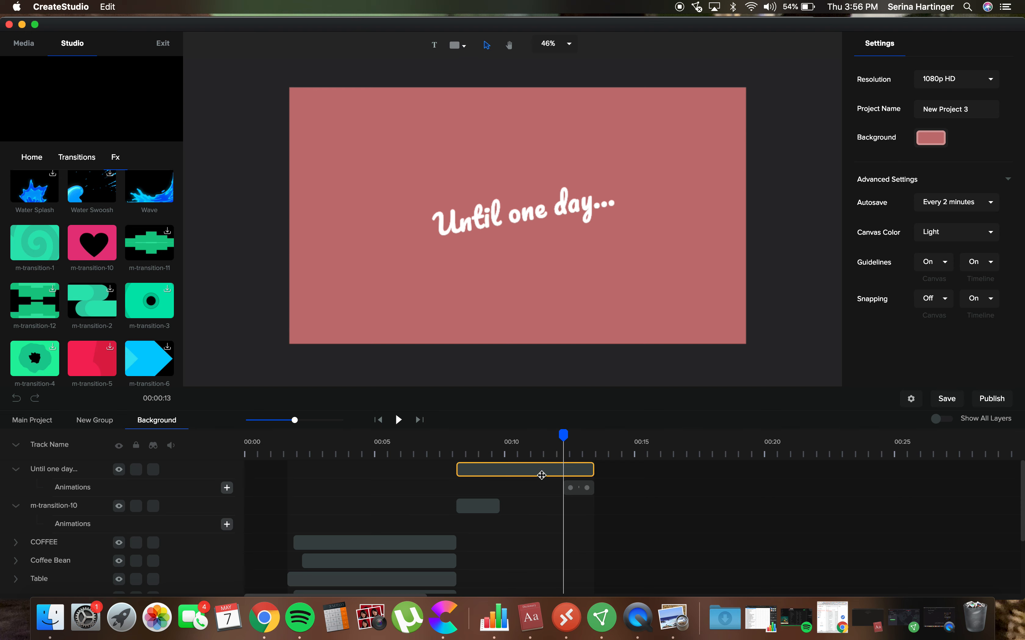
Move the text to the canvas's upper left, at about x 451, y 211, and play its position animation
{"action": "left_click", "coordinate": [585, 489]}
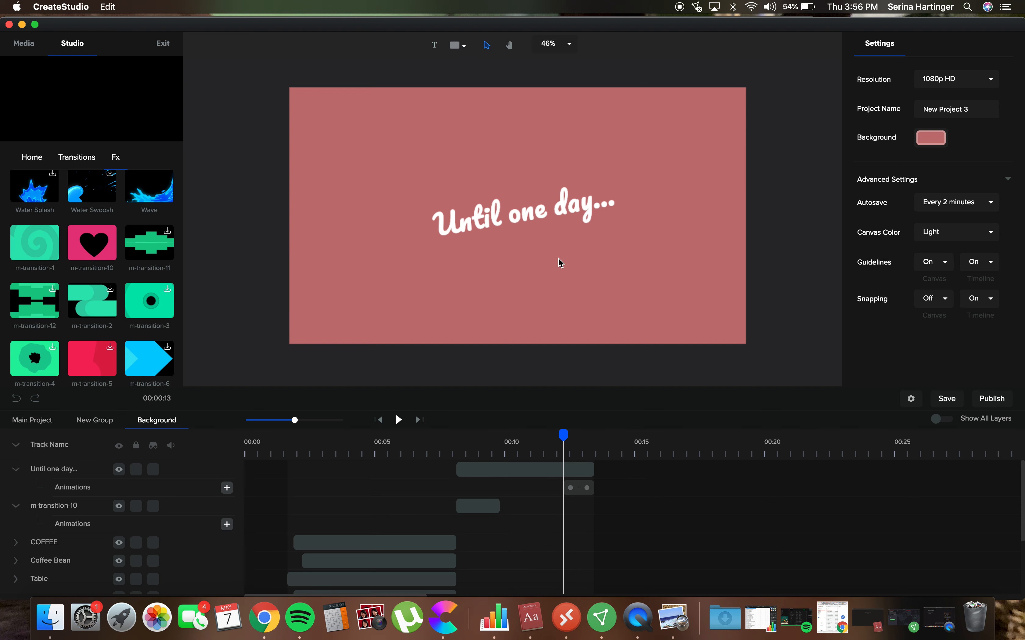
{"action": "left_click_drag", "start_coordinate": [542, 209], "coordinate": [395, 107]}
{"action": "left_click", "coordinate": [377, 208]}
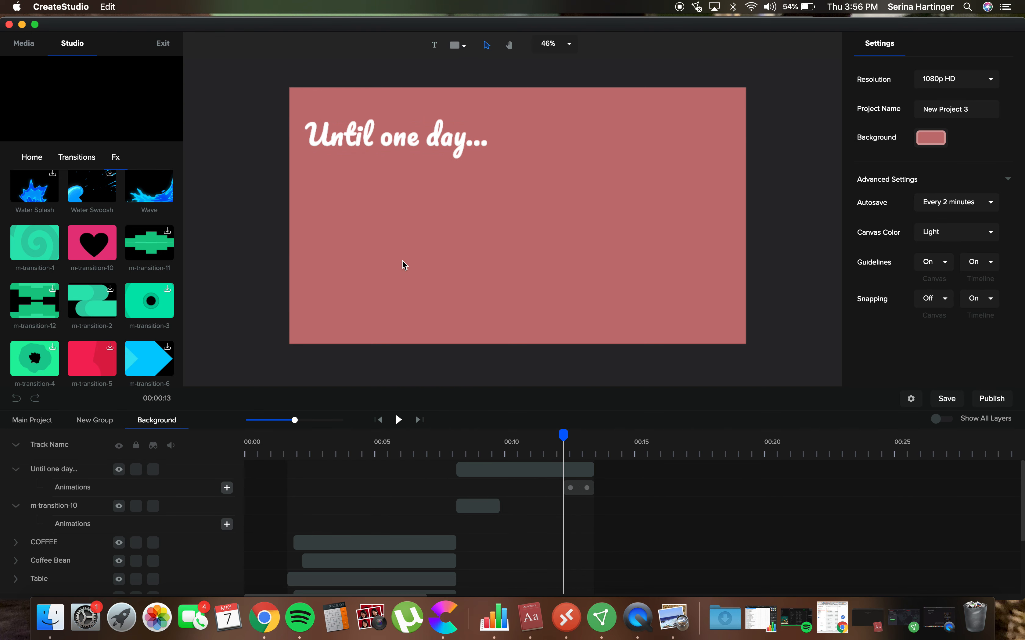
{"action": "left_click", "coordinate": [574, 493]}
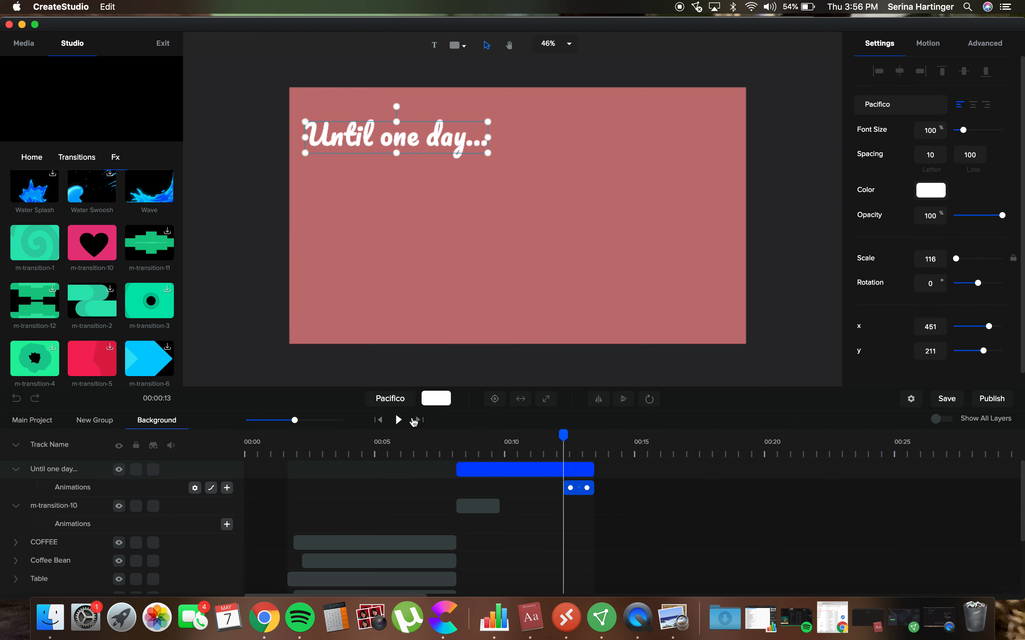
{"action": "left_click", "coordinate": [400, 420]}
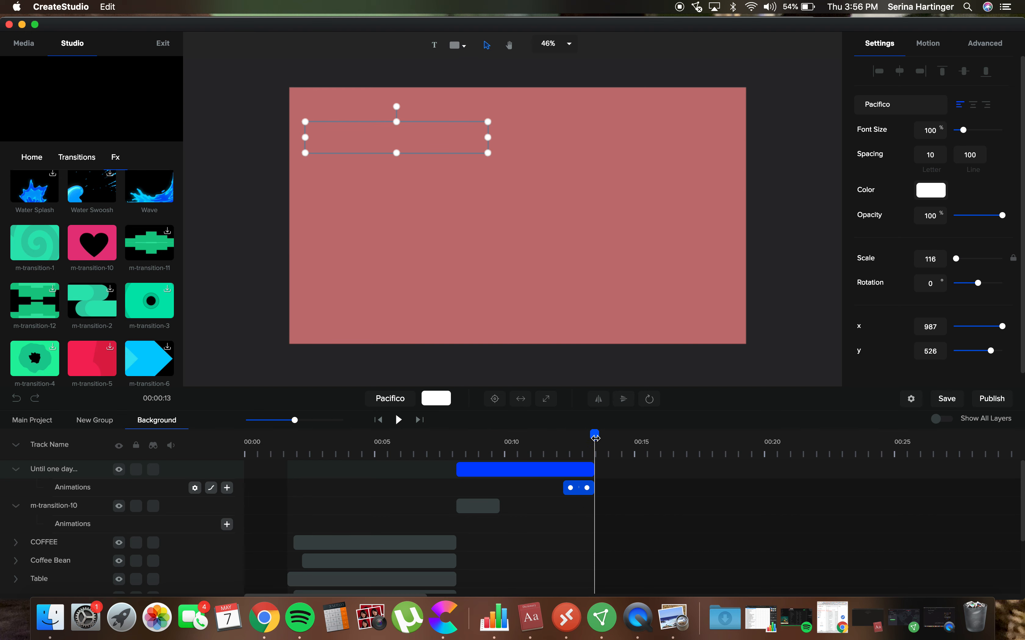
Scale the text to about 102 and center it on the canvas near the start of its position animation
{"action": "mouse_move", "coordinate": [595, 436]}
{"action": "left_mouse_down"}
{"action": "mouse_move", "coordinate": [457, 451]}
{"action": "mouse_move", "coordinate": [593, 456]}
{"action": "left_mouse_up"}
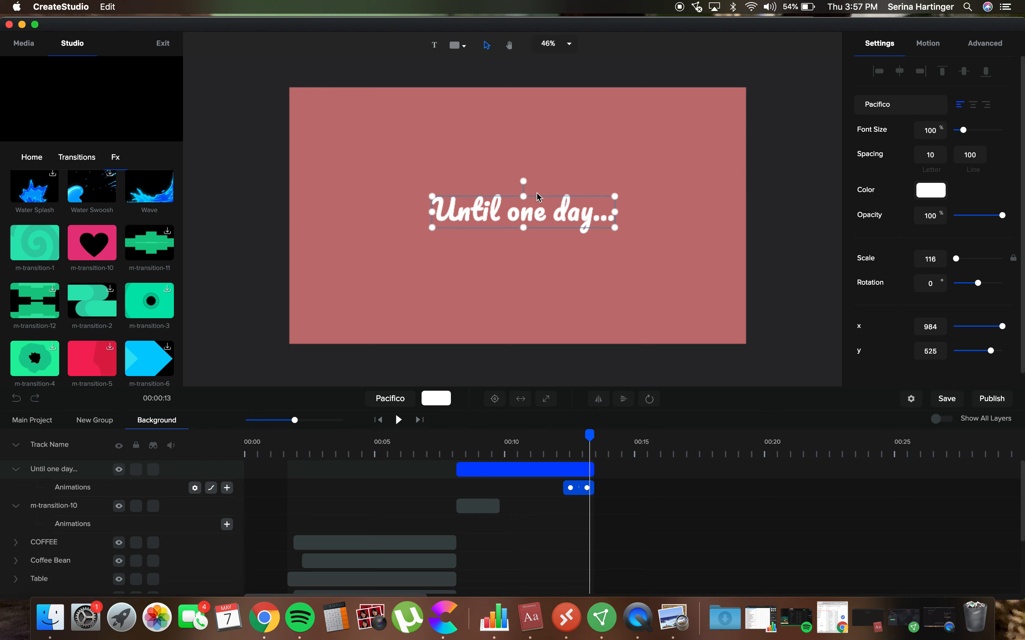
{"action": "left_click_drag", "start_coordinate": [589, 436], "coordinate": [568, 440]}
{"action": "left_click_drag", "start_coordinate": [433, 169], "coordinate": [508, 225]}
{"action": "left_click", "coordinate": [501, 399]}
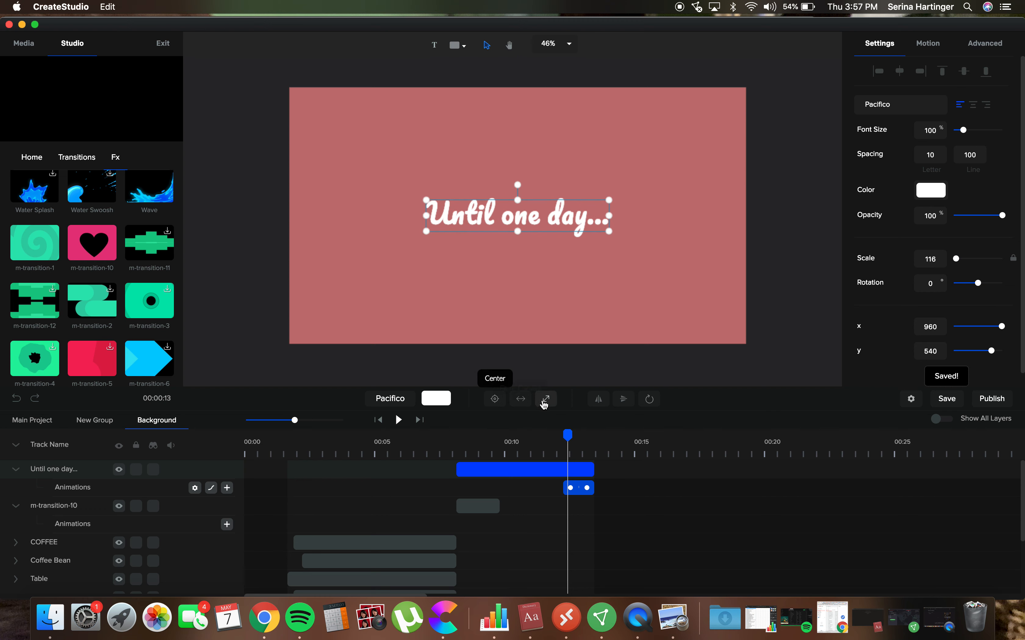
{"action": "left_click", "coordinate": [521, 399]}
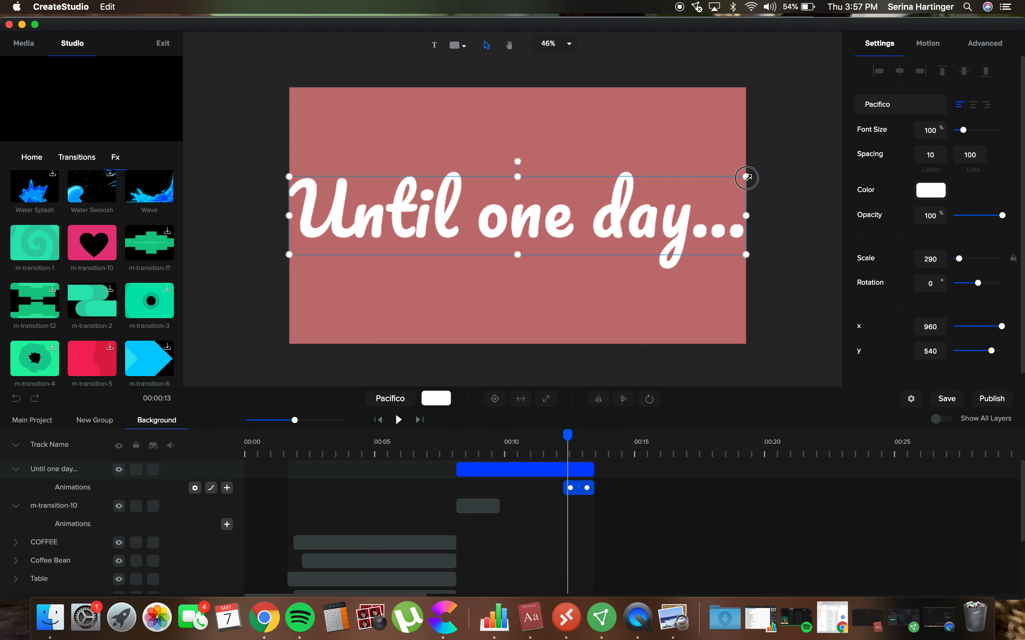
{"action": "left_click_drag", "start_coordinate": [746, 178], "coordinate": [451, 228]}
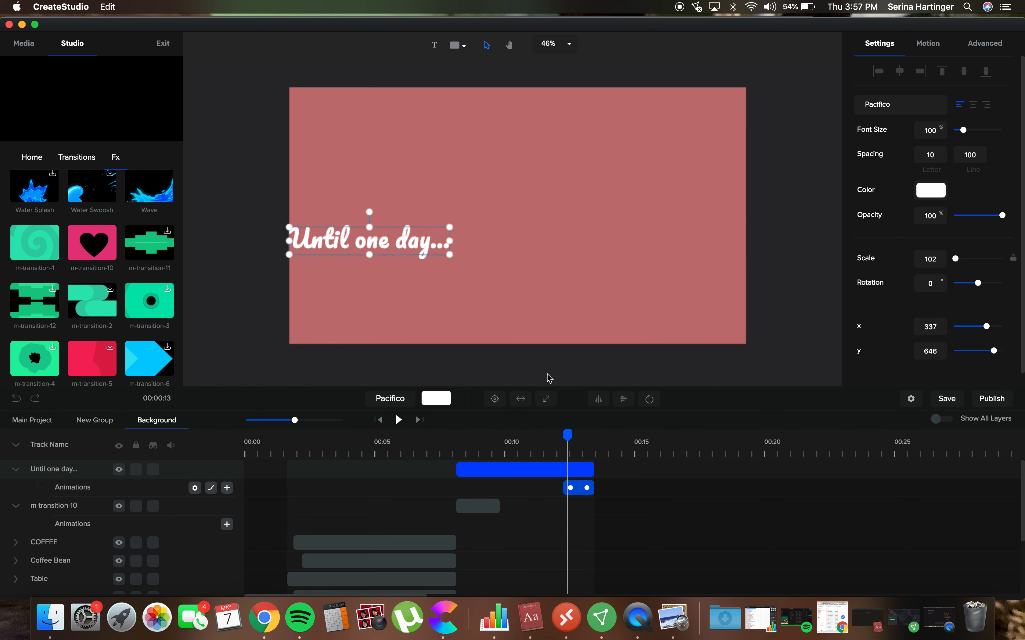
{"action": "left_click", "coordinate": [495, 402]}
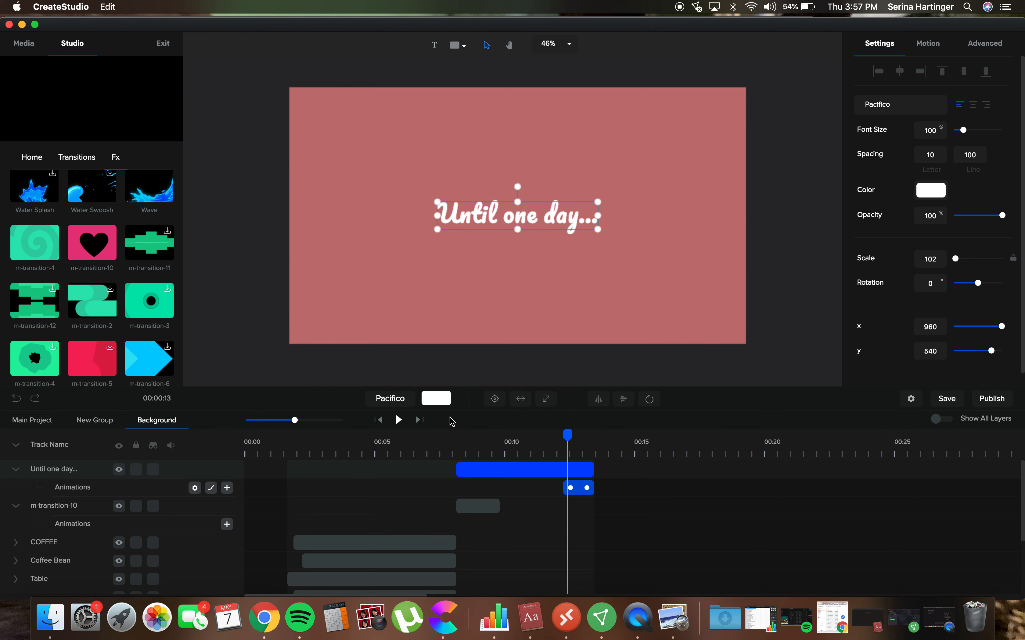
Play the text animation and examine the text's motion presets, advanced options and enabled animation properties
{"action": "left_click", "coordinate": [397, 420]}
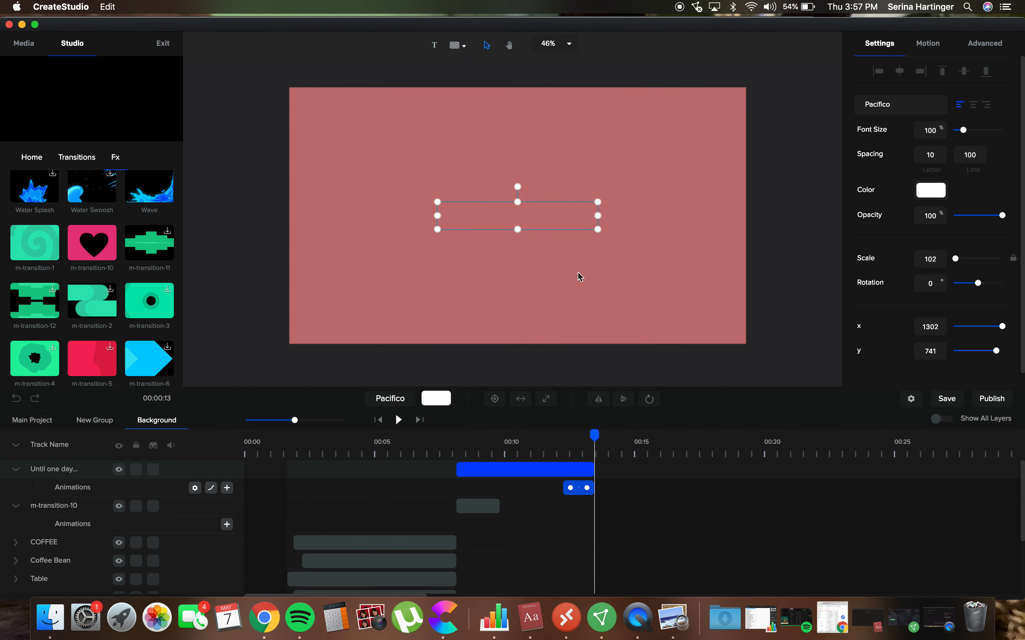
{"action": "mouse_move", "coordinate": [592, 432]}
{"action": "left_mouse_down"}
{"action": "mouse_move", "coordinate": [567, 435]}
{"action": "mouse_move", "coordinate": [586, 439]}
{"action": "left_mouse_up"}
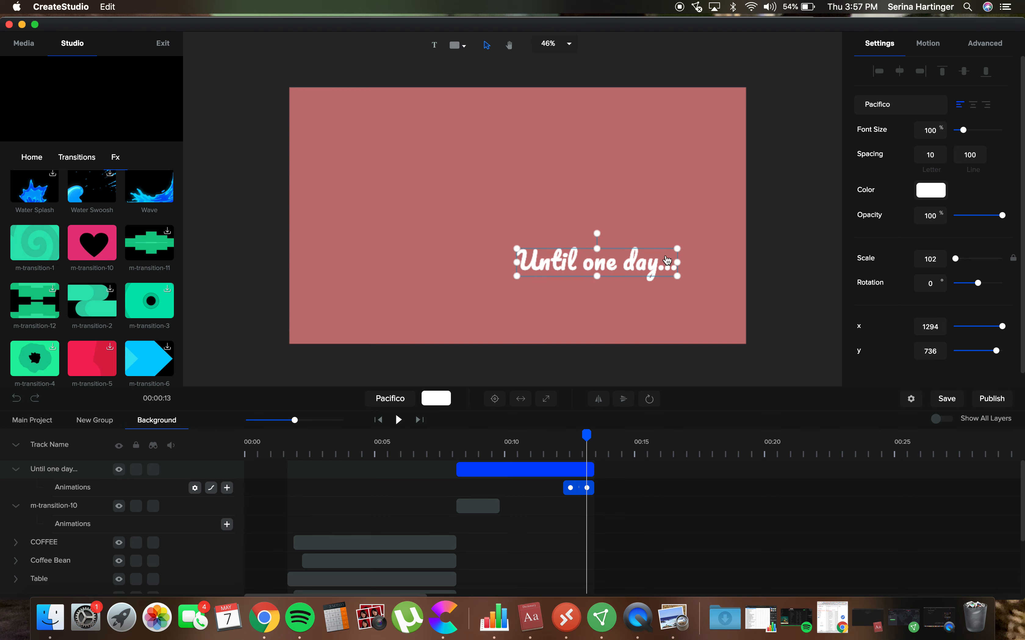
{"action": "left_click", "coordinate": [927, 48]}
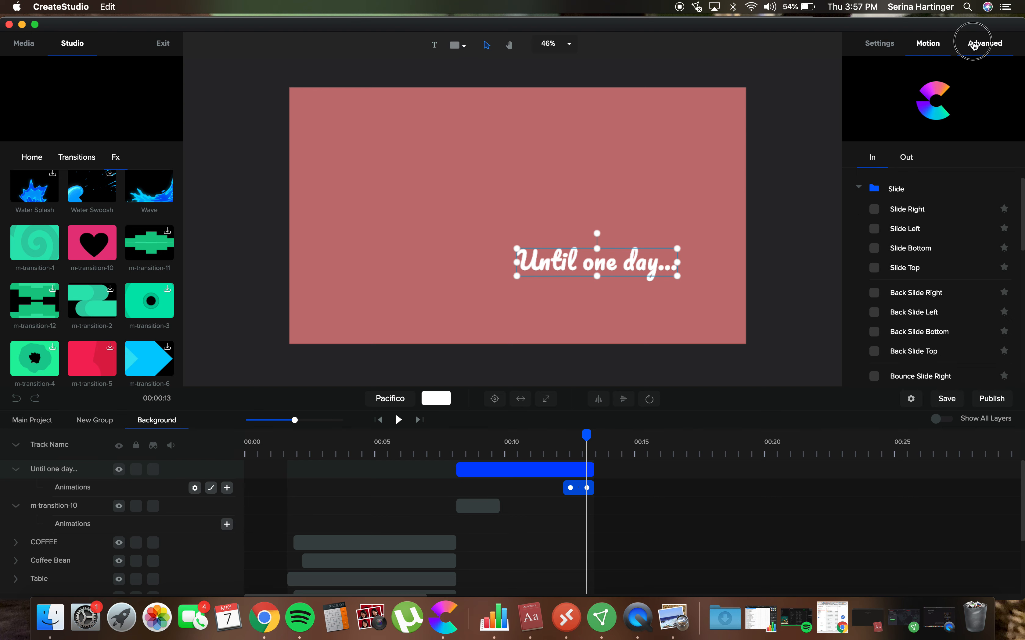
{"action": "left_click", "coordinate": [976, 44]}
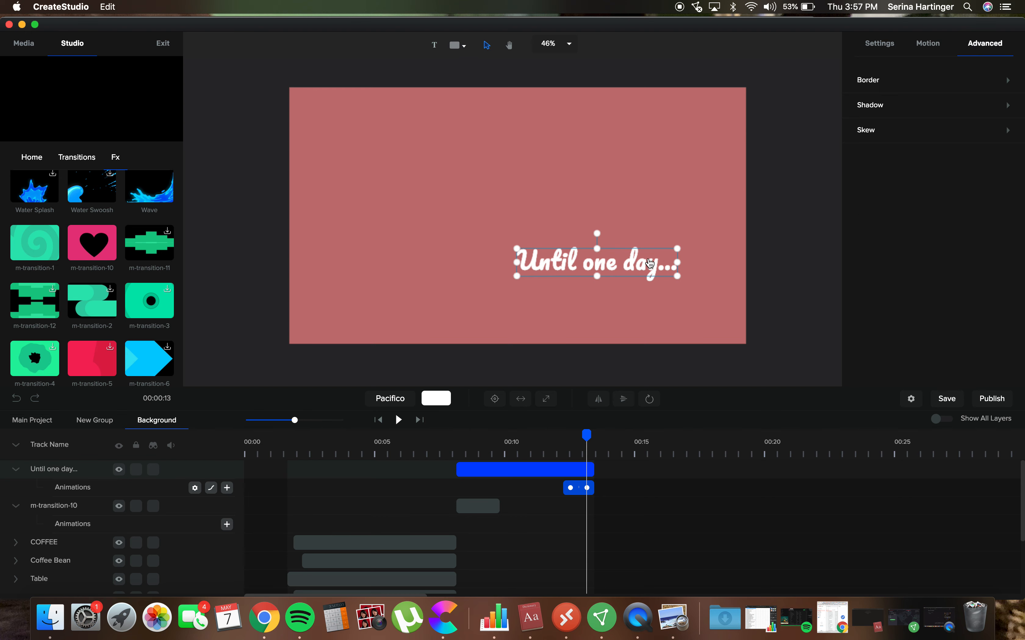
{"action": "right_click", "coordinate": [575, 494]}
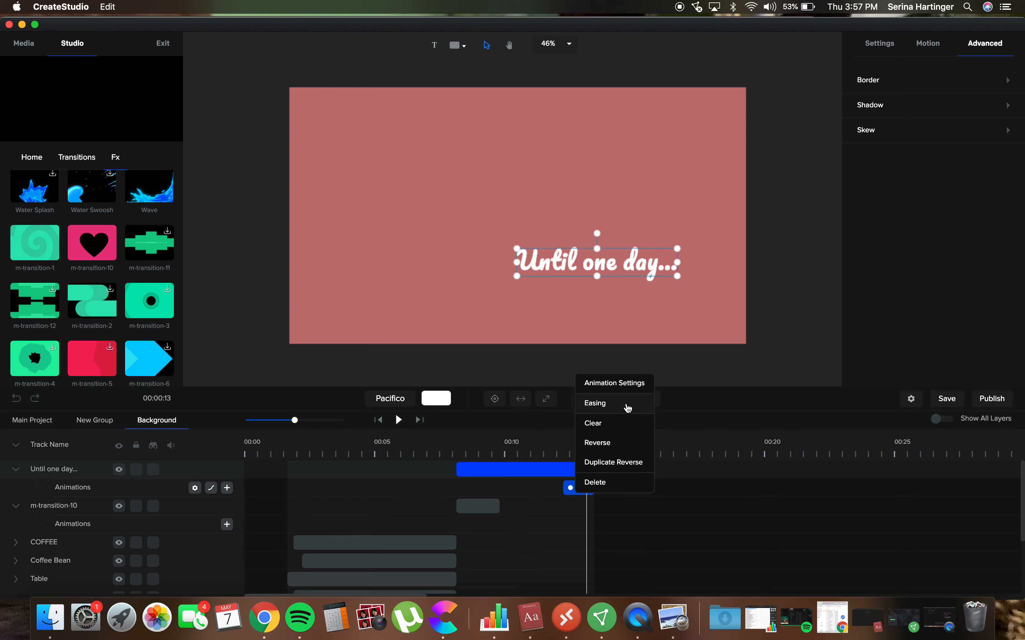
{"action": "left_click", "coordinate": [640, 384]}
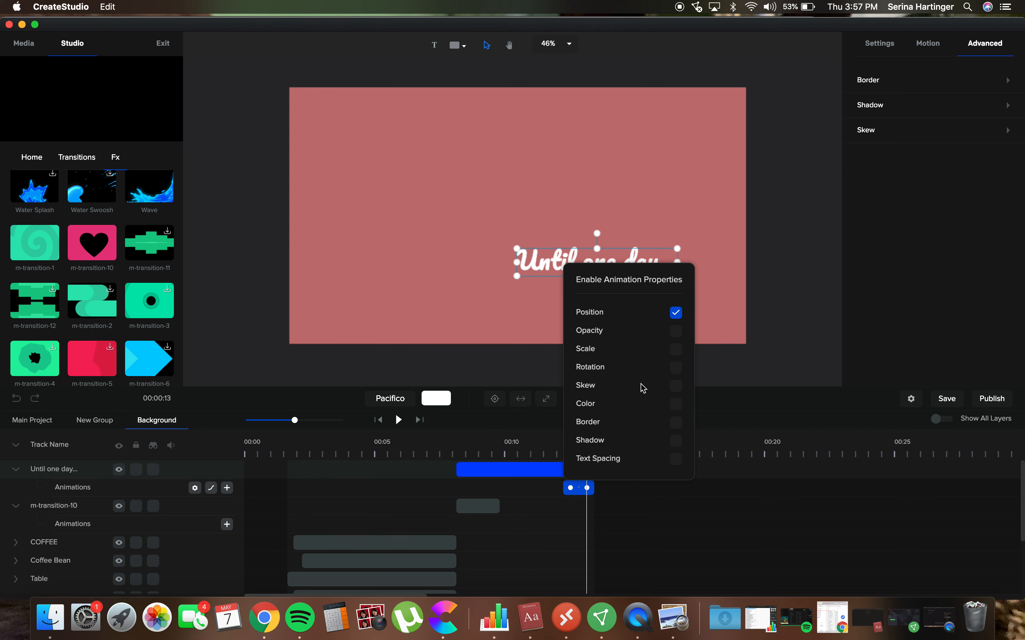
{"action": "left_click", "coordinate": [577, 492]}
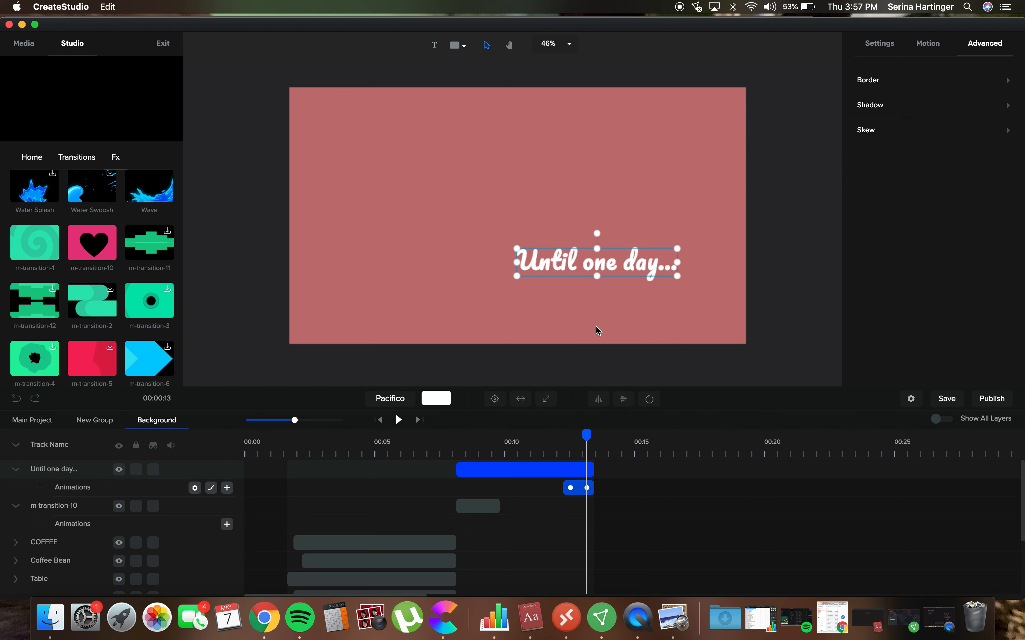
Reposition the text for its animation, first in the canvas's upper left and near the clip's end close to the center
{"action": "left_click_drag", "start_coordinate": [602, 269], "coordinate": [365, 103]}
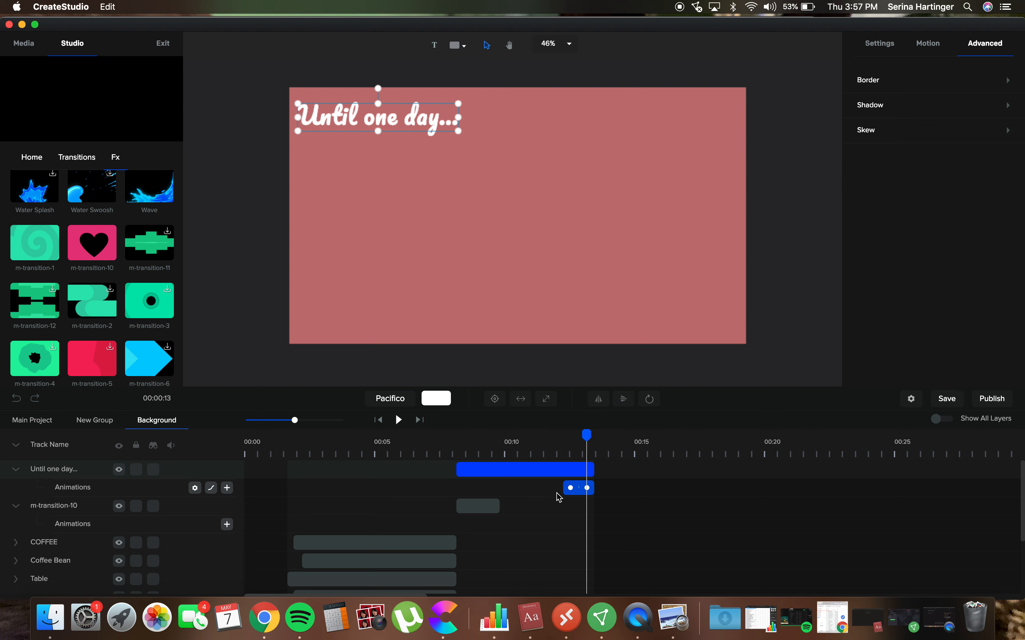
{"action": "mouse_move", "coordinate": [587, 436]}
{"action": "left_mouse_down"}
{"action": "mouse_move", "coordinate": [553, 437]}
{"action": "mouse_move", "coordinate": [590, 451]}
{"action": "left_mouse_up"}
{"action": "left_click_drag", "start_coordinate": [412, 130], "coordinate": [531, 230]}
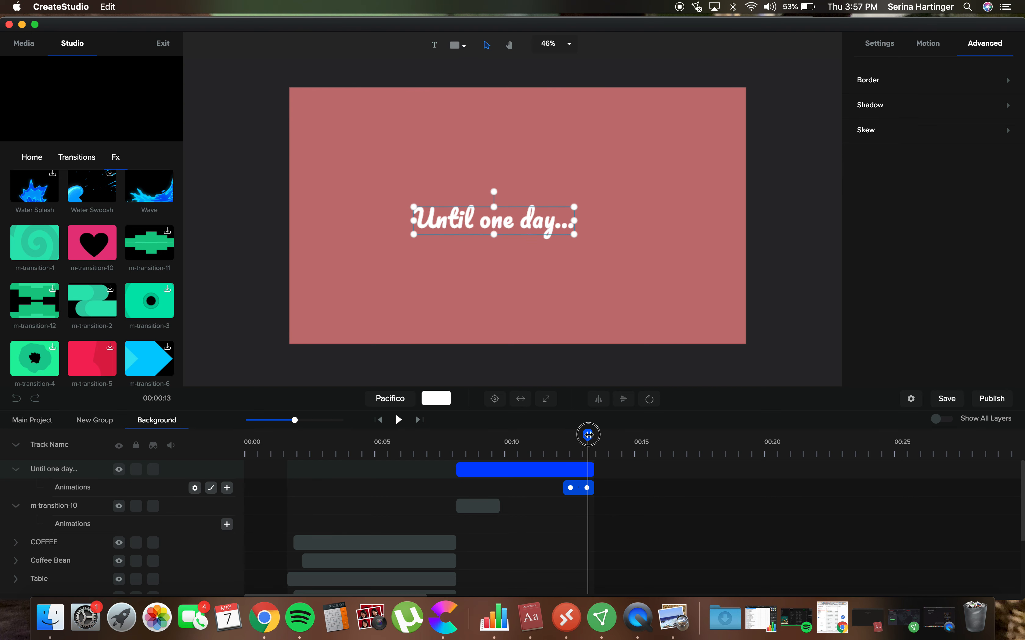
{"action": "mouse_move", "coordinate": [589, 435]}
{"action": "left_mouse_down"}
{"action": "mouse_move", "coordinate": [485, 432]}
{"action": "mouse_move", "coordinate": [594, 436]}
{"action": "mouse_move", "coordinate": [548, 435]}
{"action": "mouse_move", "coordinate": [587, 446]}
{"action": "left_mouse_up"}
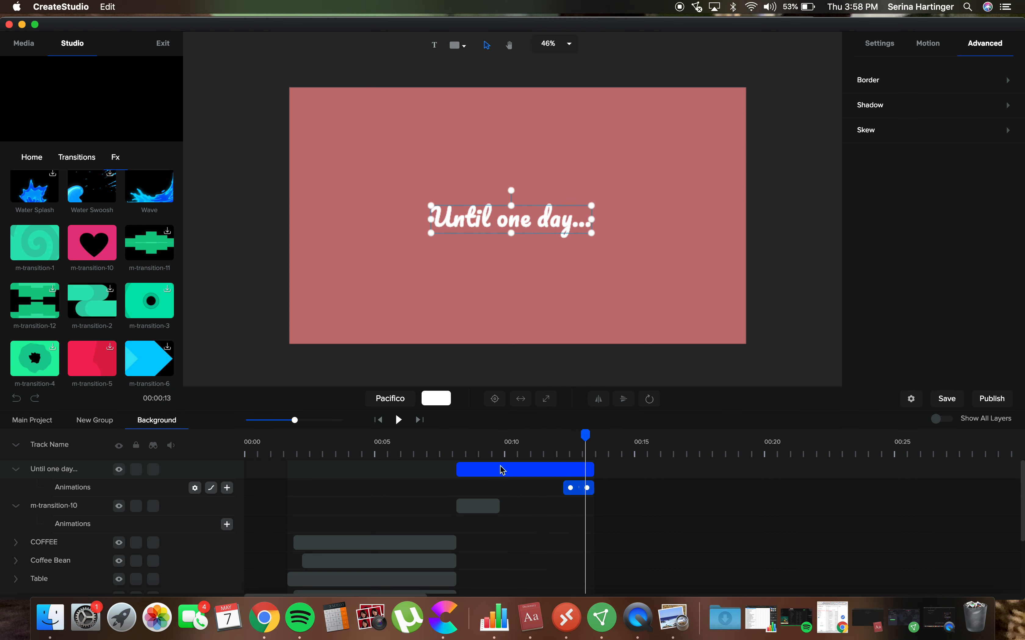
Play the text animation's end, and replay the sequence from just before the heart transition
{"action": "left_click", "coordinate": [399, 419]}
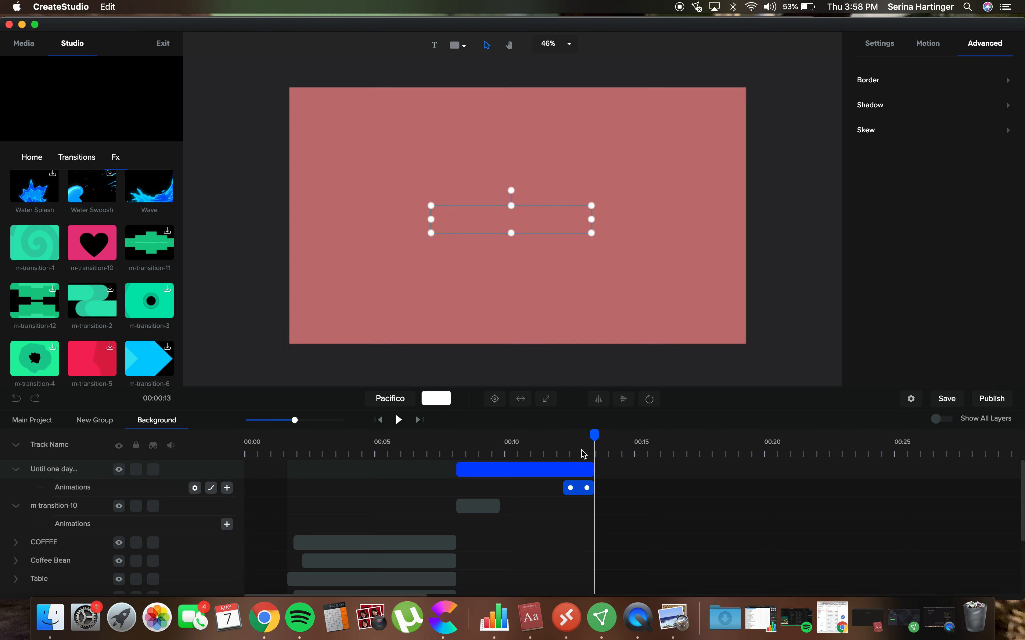
{"action": "left_click_drag", "start_coordinate": [595, 432], "coordinate": [451, 439]}
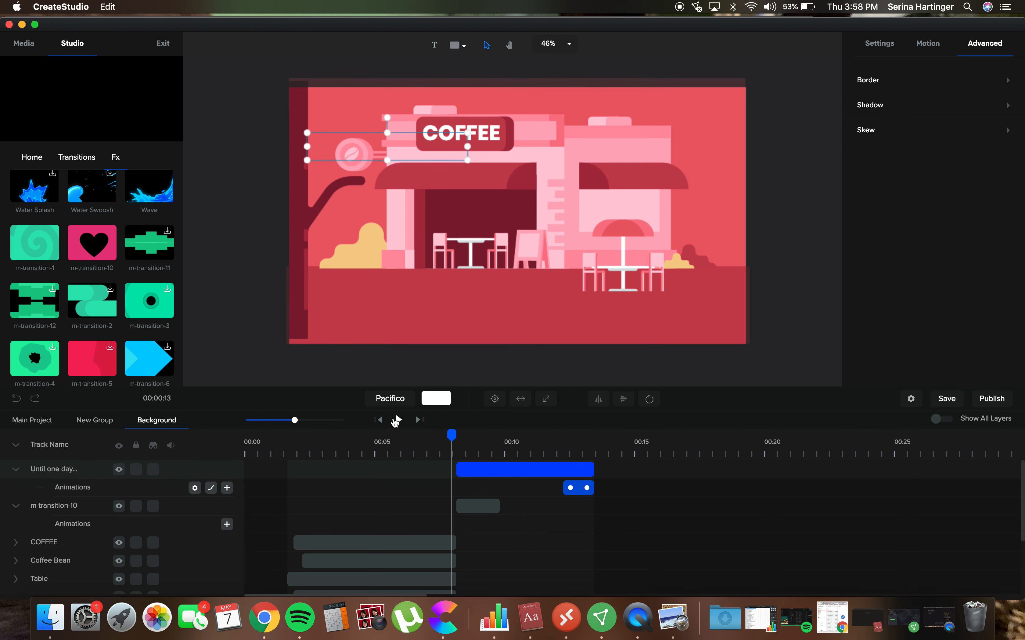
{"action": "left_click", "coordinate": [397, 420]}
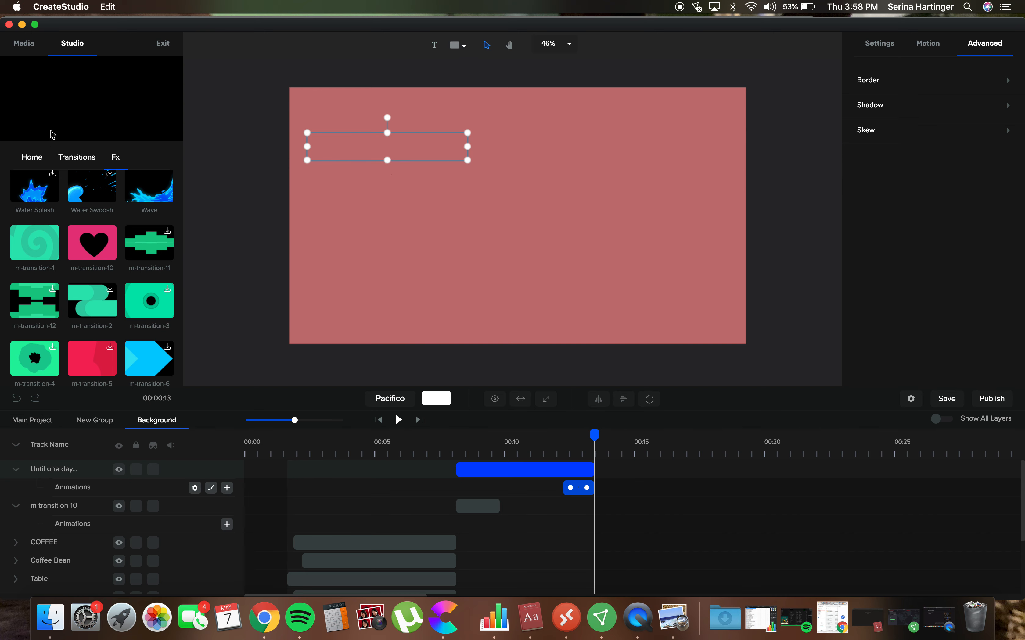
Add the Elegant characters Molly and Sulie to the canvas at the end of the text clip, downloading Sulie first
{"action": "left_click", "coordinate": [24, 44]}
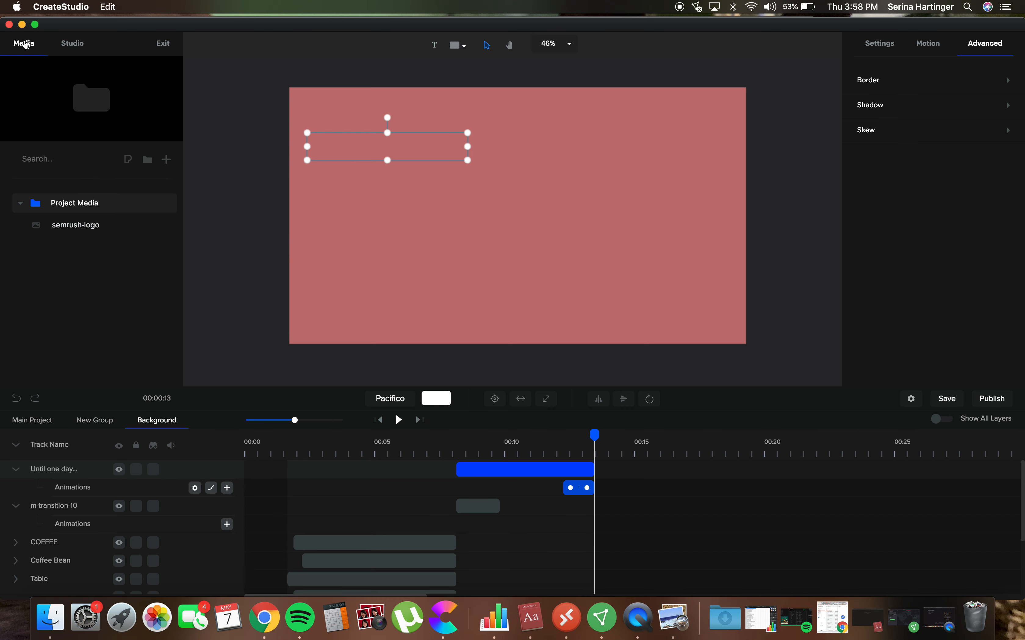
{"action": "left_click", "coordinate": [73, 45]}
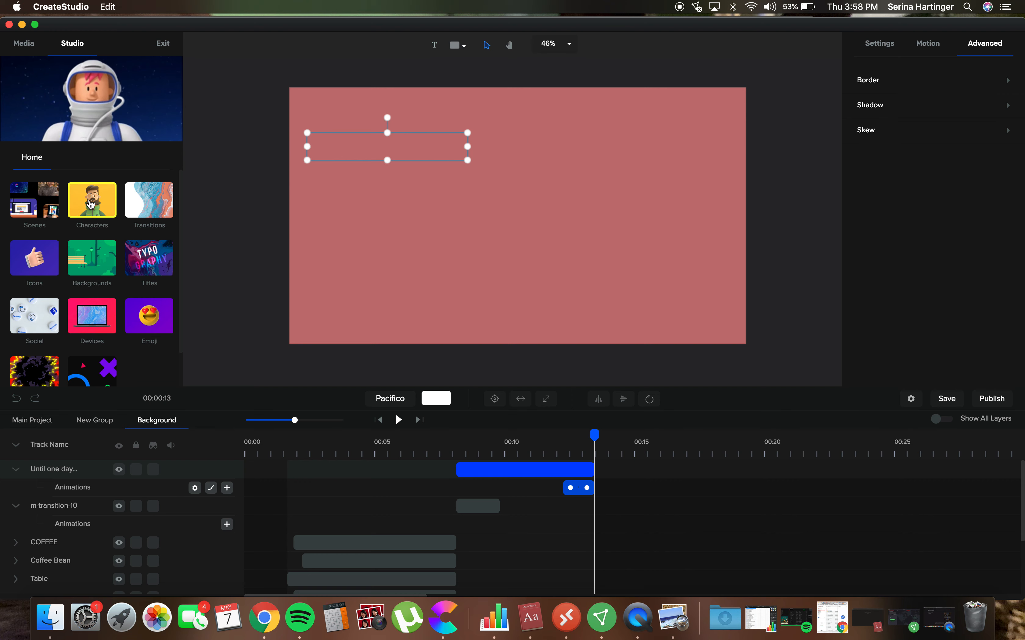
{"action": "left_click", "coordinate": [91, 204]}
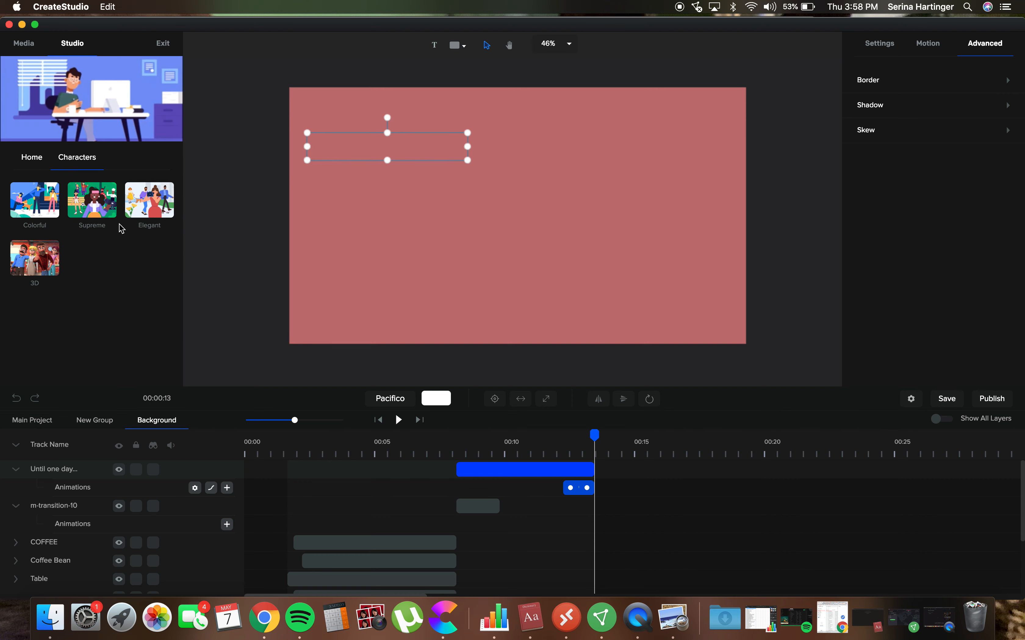
{"action": "left_click", "coordinate": [149, 204]}
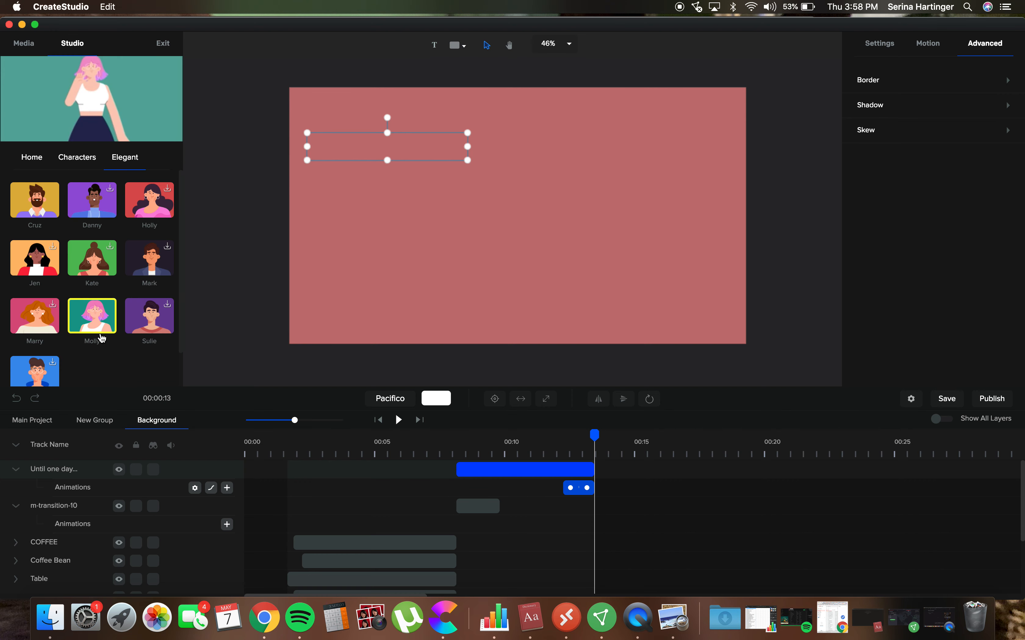
{"action": "left_click_drag", "start_coordinate": [102, 324], "coordinate": [483, 242]}
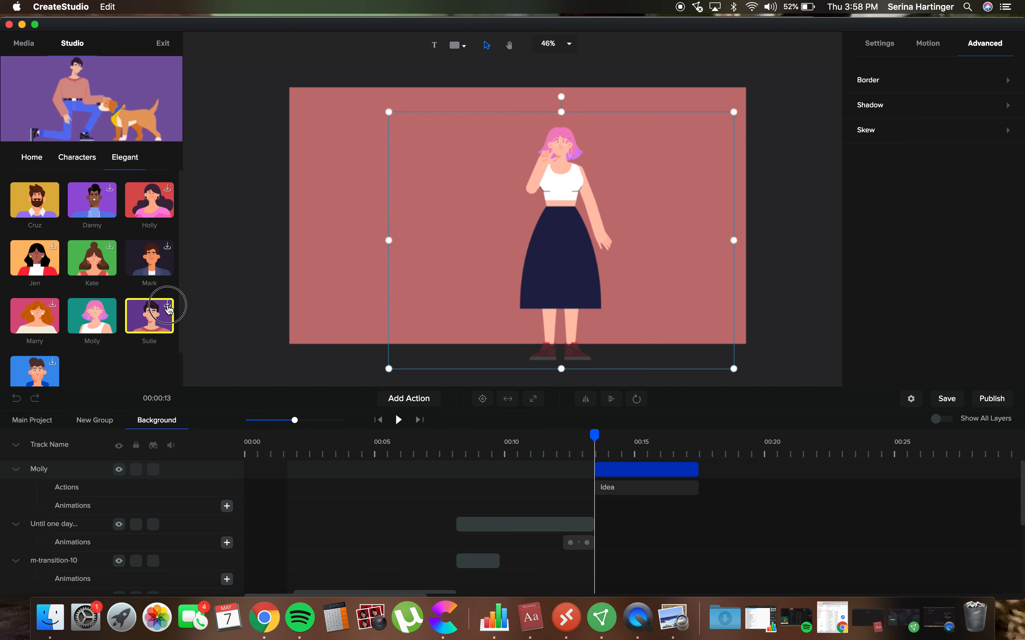
{"action": "left_click", "coordinate": [168, 309]}
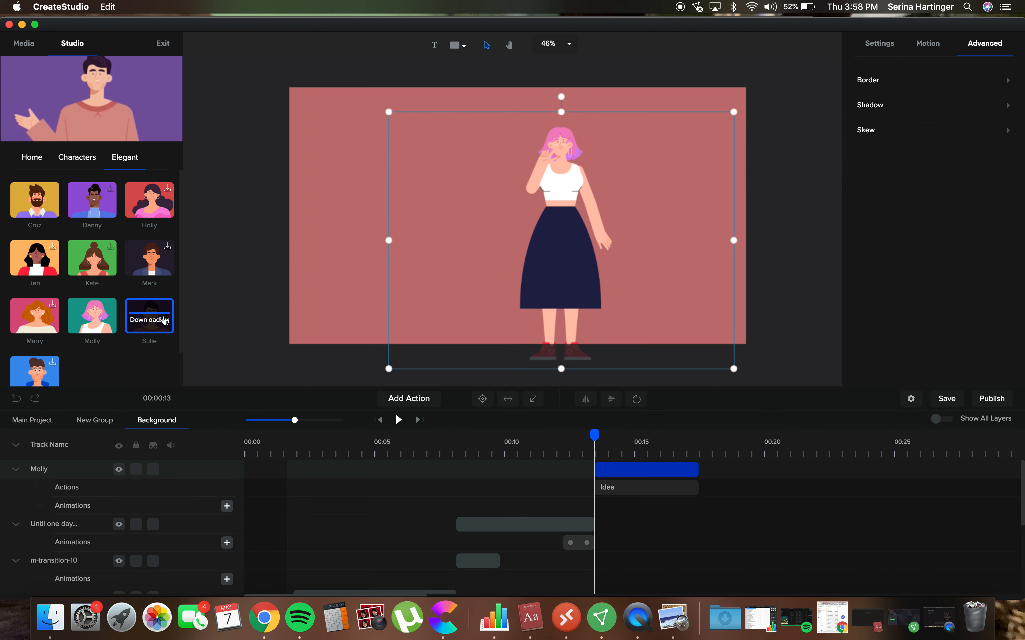
{"action": "left_click_drag", "start_coordinate": [154, 323], "coordinate": [396, 284]}
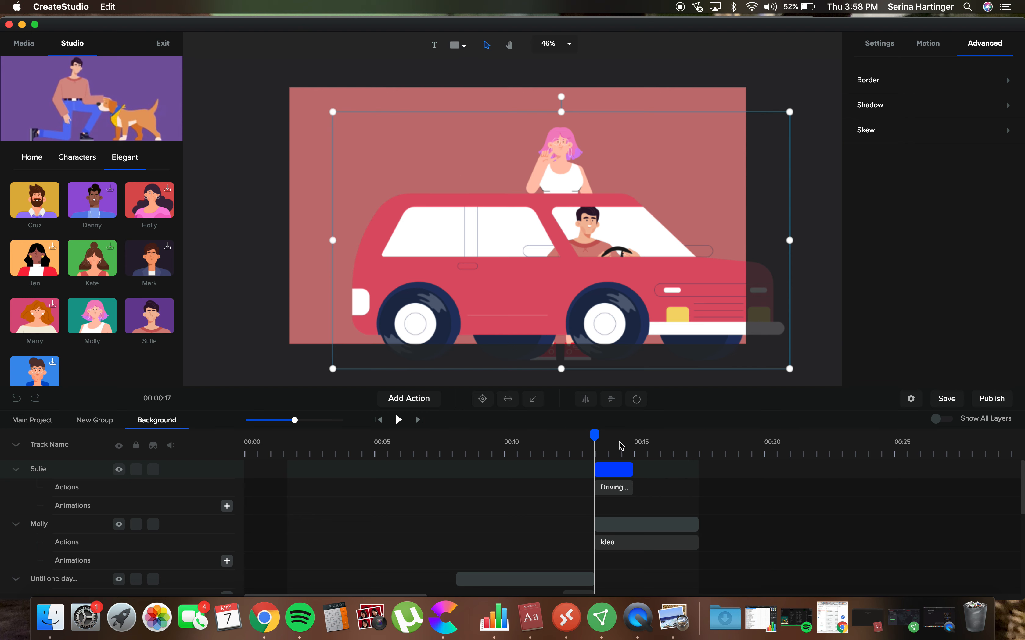
Change Sulie's action to Patting Dog and move the character up so the feet fit inside the canvas
{"action": "left_click", "coordinate": [610, 490]}
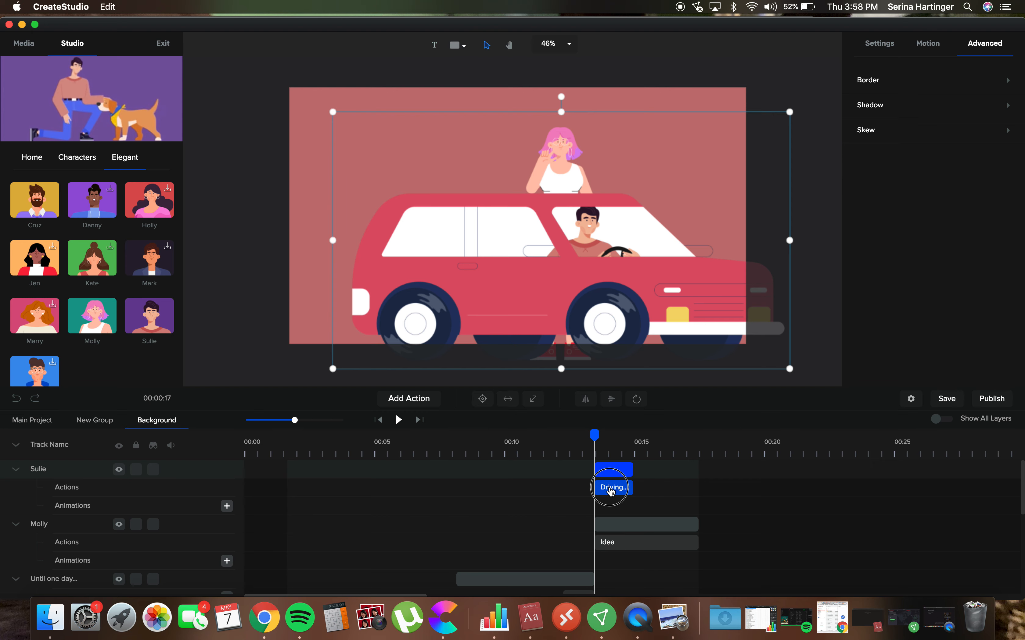
{"action": "left_click", "coordinate": [436, 398]}
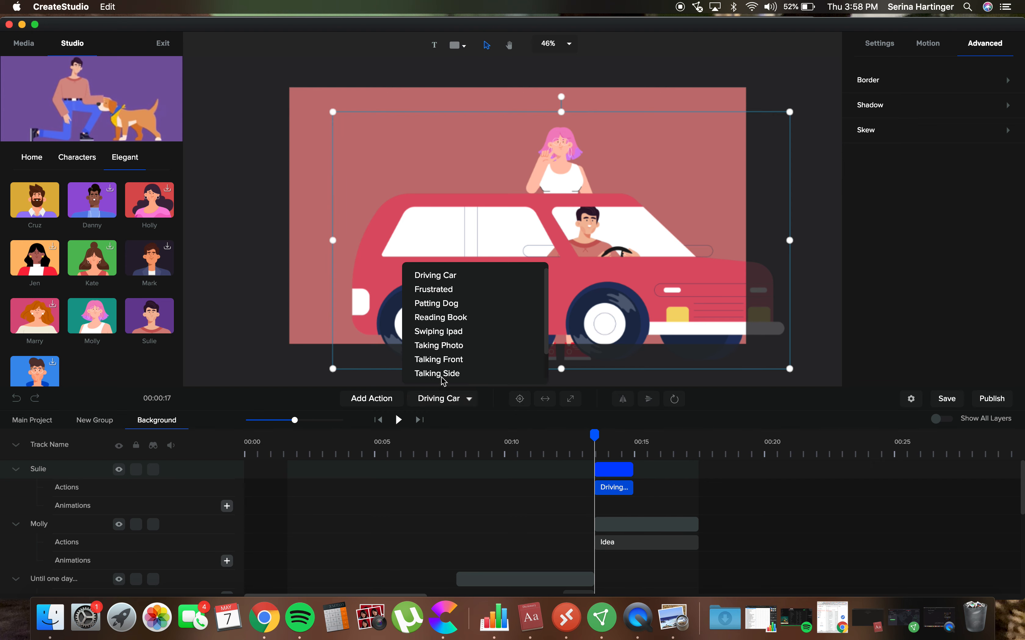
{"action": "left_click", "coordinate": [463, 304]}
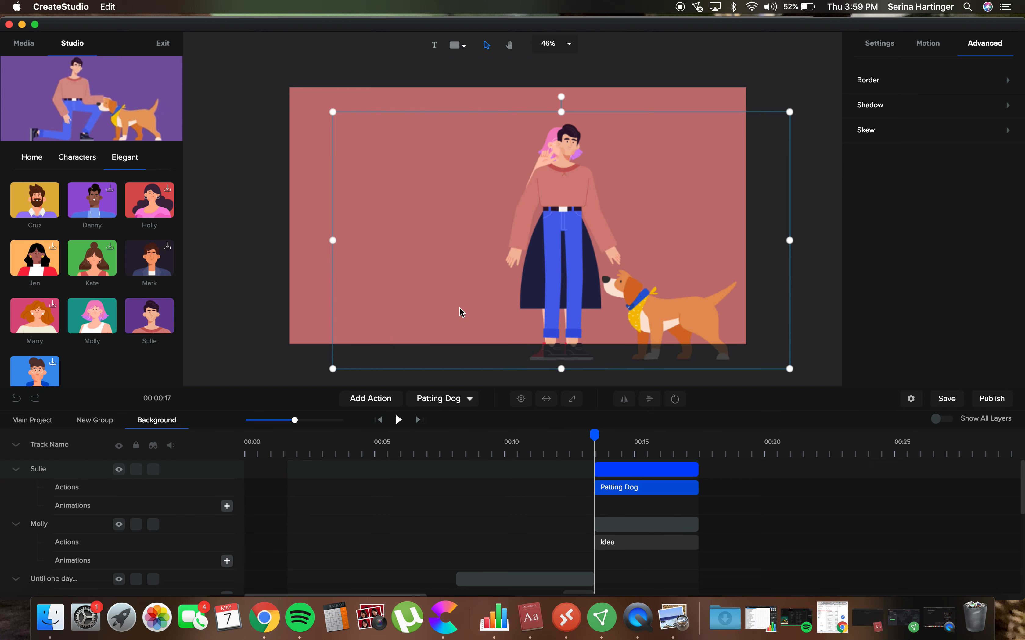
{"action": "left_click_drag", "start_coordinate": [572, 253], "coordinate": [555, 231]}
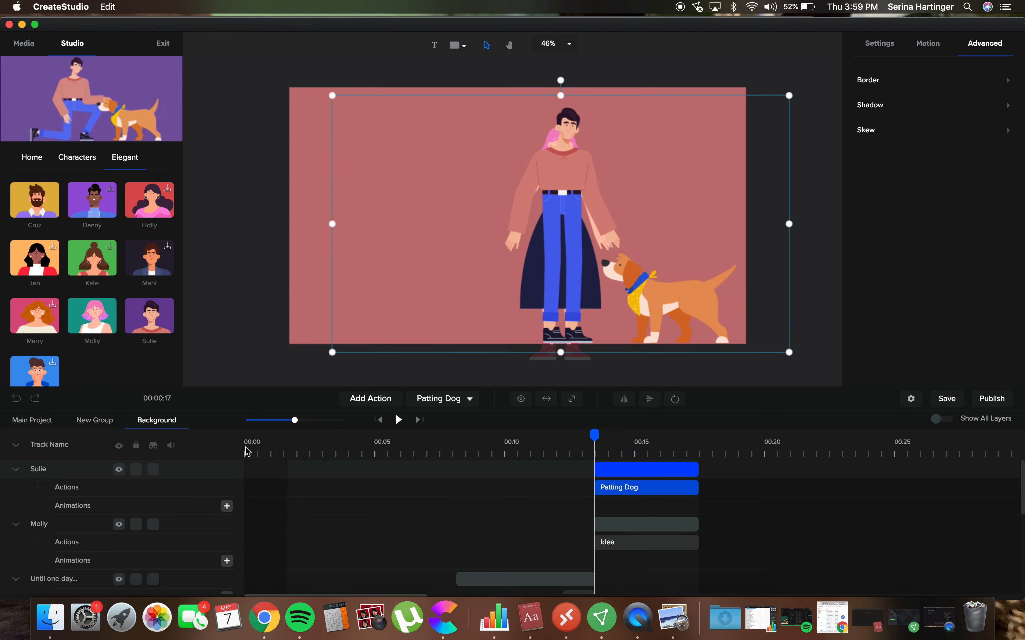
Move Molly up and to the left of Sulie on the canvas, and change Molly's action to Waving
{"action": "left_click", "coordinate": [654, 527]}
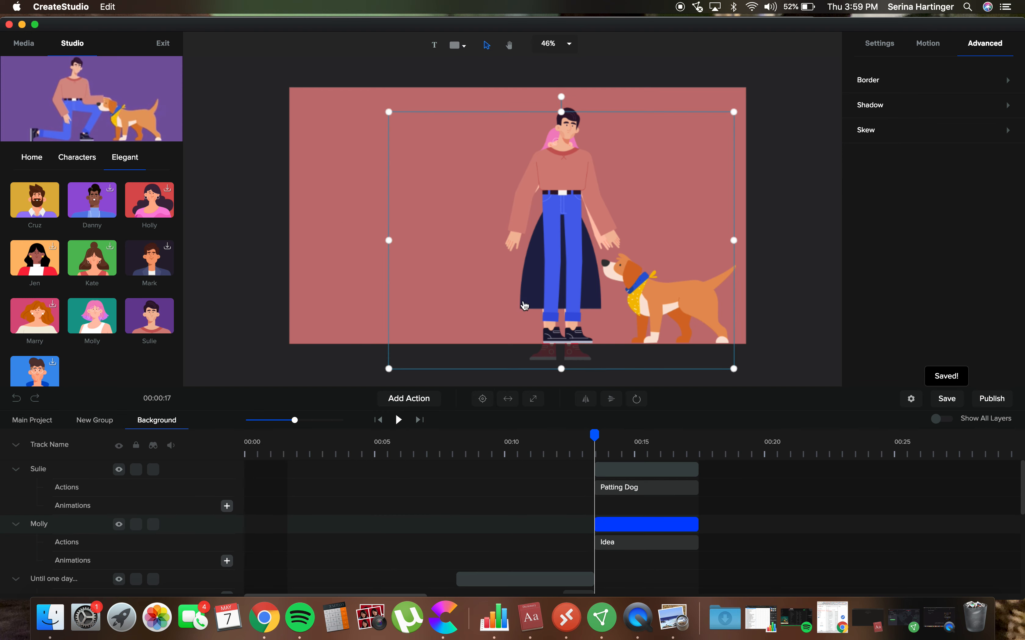
{"action": "left_click_drag", "start_coordinate": [525, 306], "coordinate": [411, 265]}
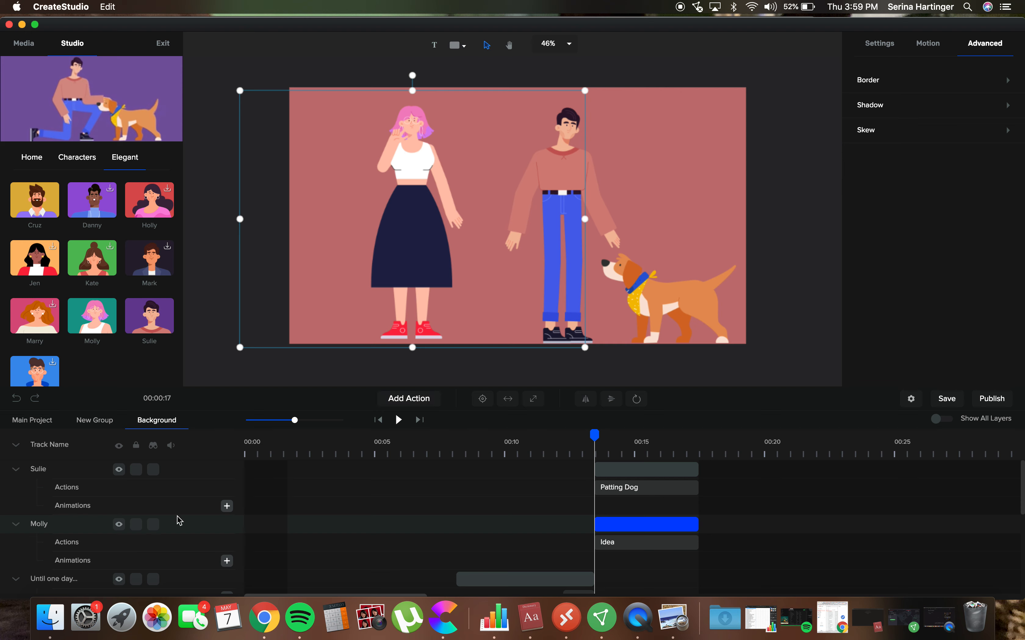
{"action": "left_click", "coordinate": [622, 544]}
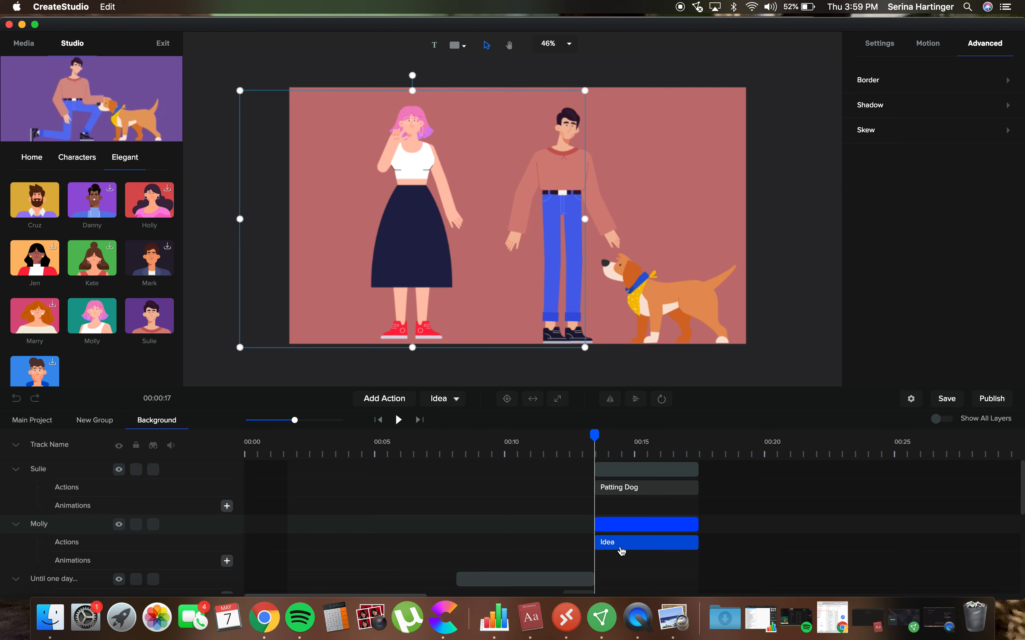
{"action": "left_click", "coordinate": [456, 400]}
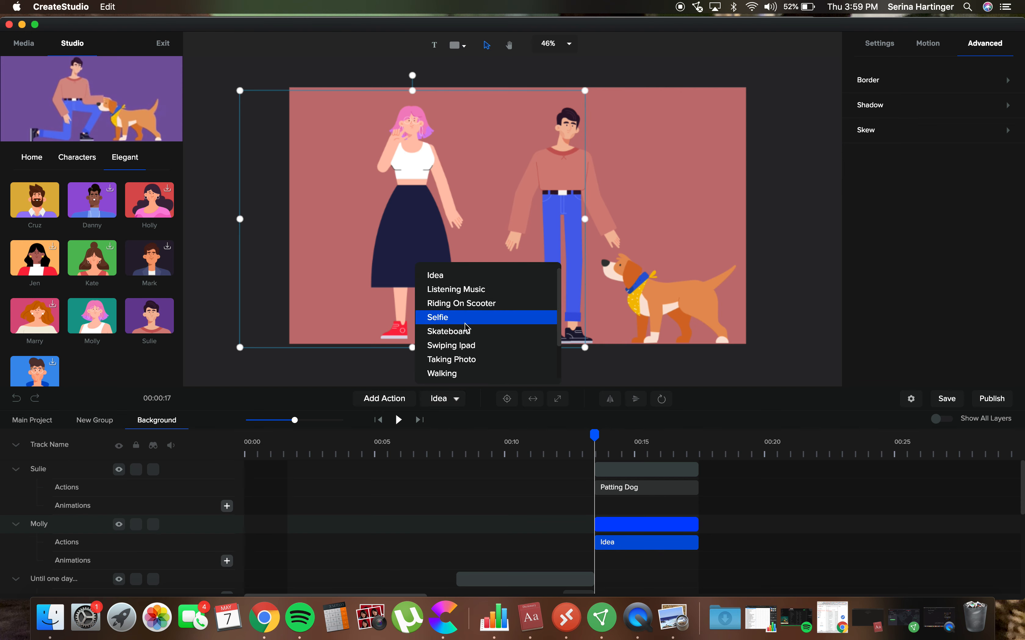
{"action": "scroll", "coordinate": [494, 320], "scroll_direction": "down", "scroll_amount": 3}
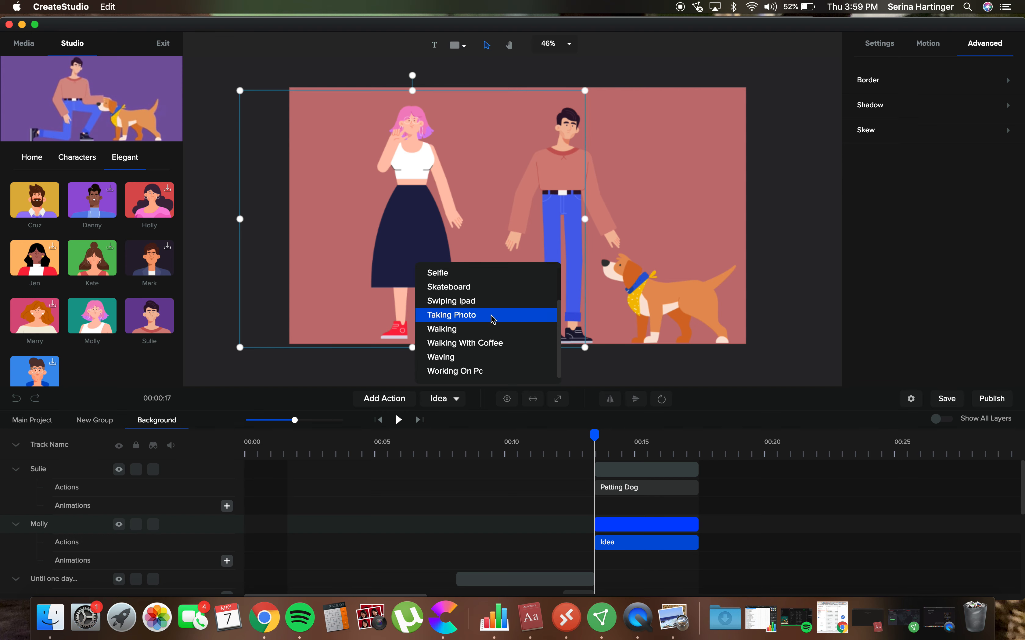
{"action": "left_click", "coordinate": [473, 358]}
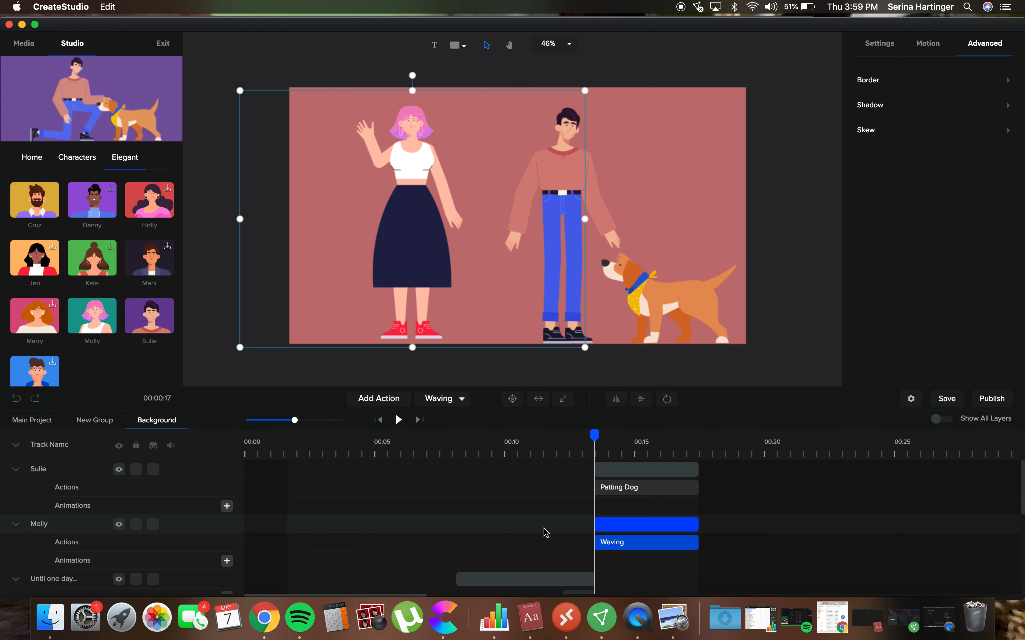
Reorder the "Until one day..." text track above the Sulie and Molly tracks, and expand it to show its animations
{"action": "scroll", "coordinate": [546, 533], "scroll_direction": "down", "scroll_amount": 3}
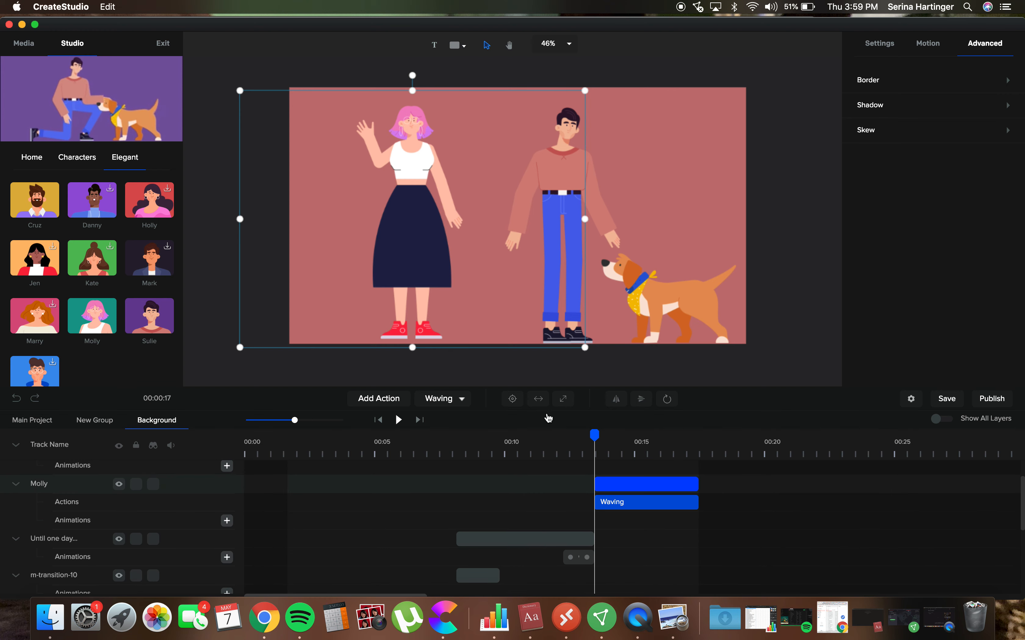
{"action": "scroll", "coordinate": [454, 534], "scroll_direction": "down", "scroll_amount": 1}
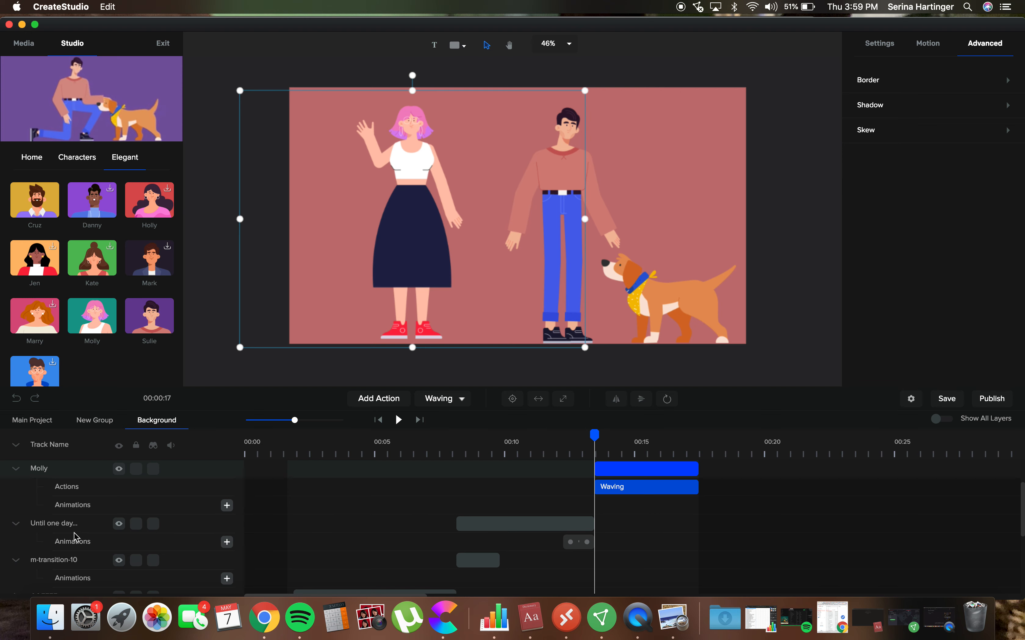
{"action": "left_click_drag", "start_coordinate": [15, 528], "coordinate": [17, 471]}
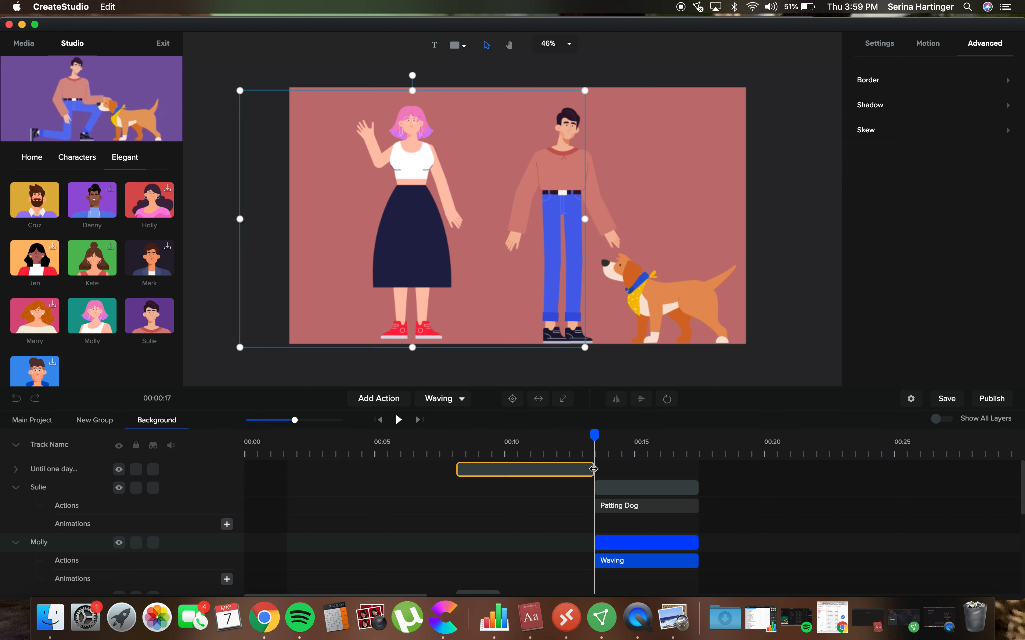
{"action": "mouse_move", "coordinate": [629, 489]}
{"action": "left_mouse_down"}
{"action": "mouse_move", "coordinate": [527, 490]}
{"action": "mouse_move", "coordinate": [643, 490]}
{"action": "mouse_move", "coordinate": [633, 490]}
{"action": "left_mouse_up"}
{"action": "left_click", "coordinate": [16, 469]}
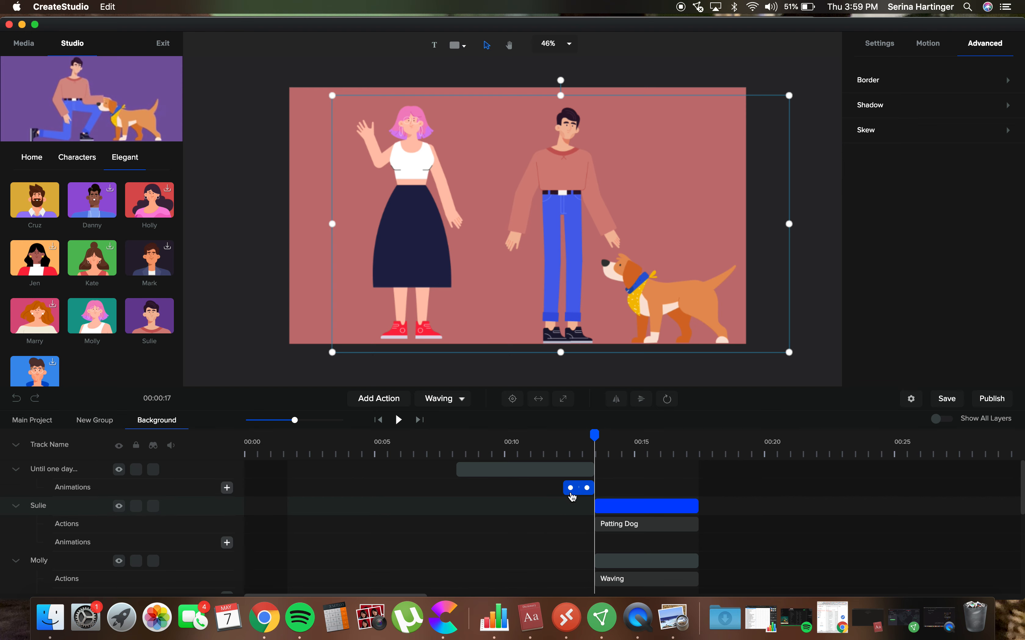
Shift the Sulie and Molly clips slightly earlier to overlap the text clip's end, and play the video from the start
{"action": "mouse_move", "coordinate": [597, 436]}
{"action": "left_mouse_down"}
{"action": "mouse_move", "coordinate": [551, 436]}
{"action": "mouse_move", "coordinate": [596, 441]}
{"action": "left_mouse_up"}
{"action": "left_click", "coordinate": [651, 513]}
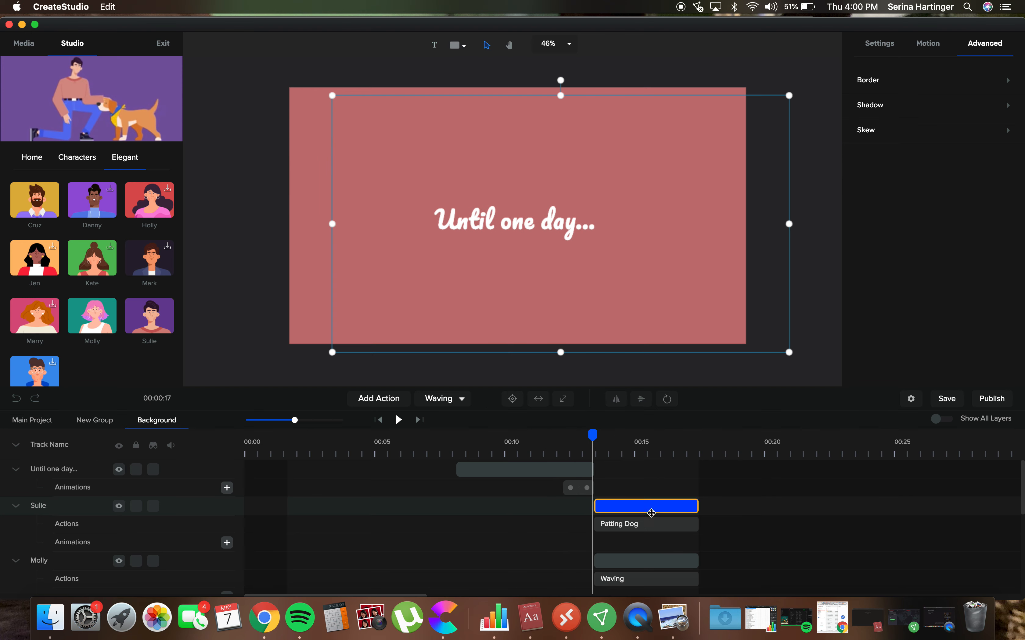
{"action": "mouse_move", "coordinate": [651, 510]}
{"action": "left_mouse_down"}
{"action": "mouse_move", "coordinate": [595, 516]}
{"action": "mouse_move", "coordinate": [637, 517]}
{"action": "left_mouse_up"}
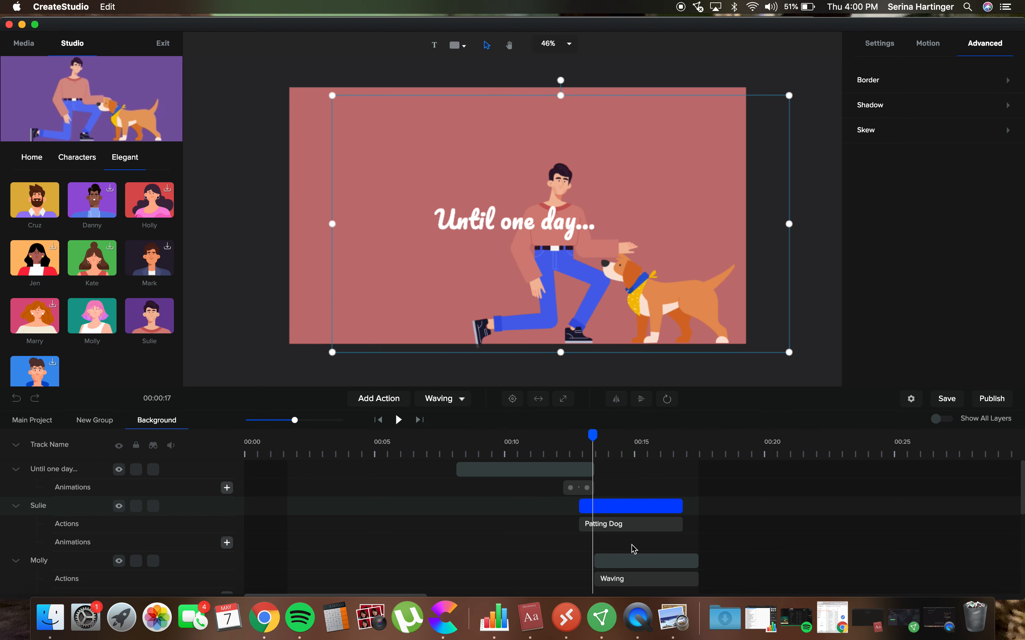
{"action": "left_click_drag", "start_coordinate": [633, 562], "coordinate": [620, 565]}
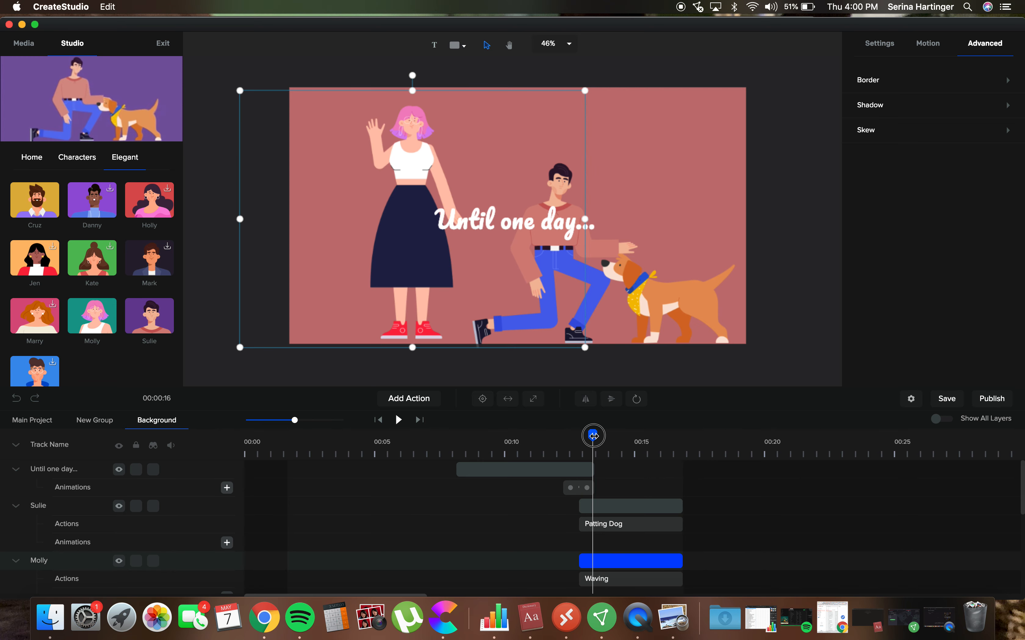
{"action": "left_click_drag", "start_coordinate": [593, 436], "coordinate": [243, 451]}
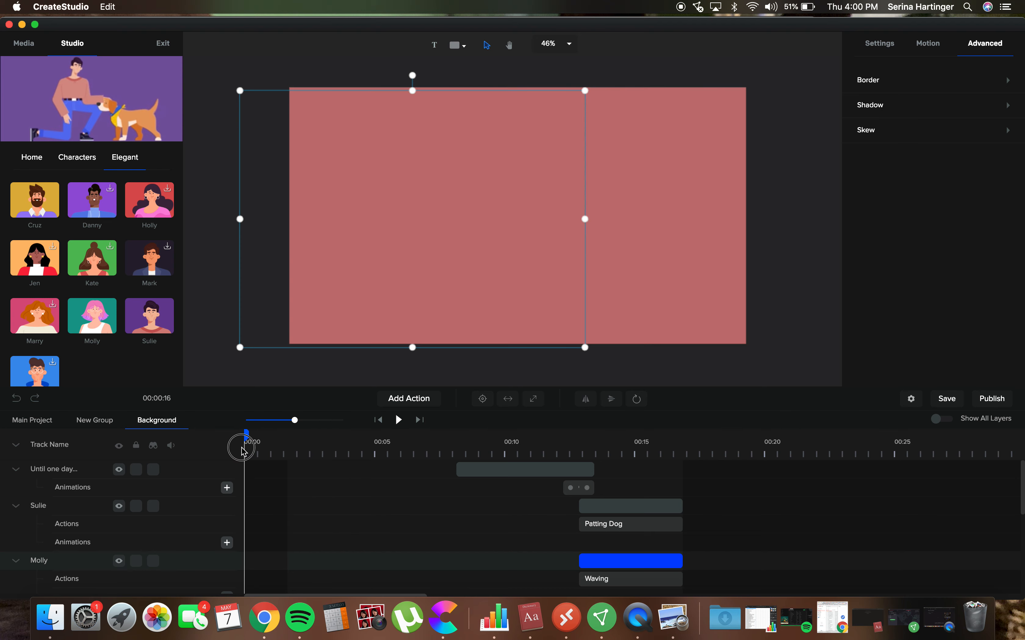
{"action": "left_click", "coordinate": [399, 420]}
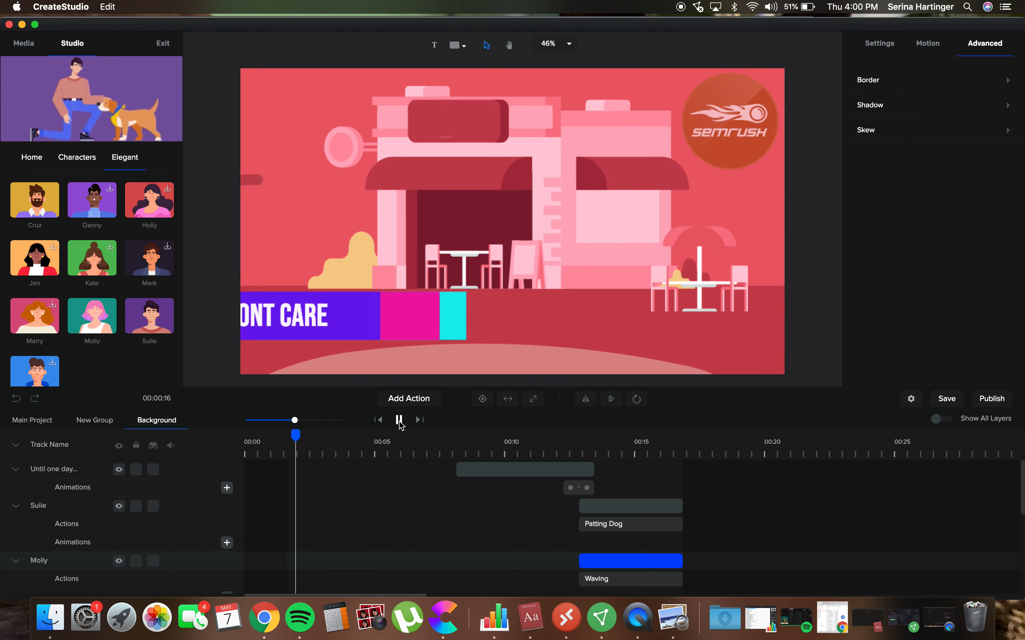
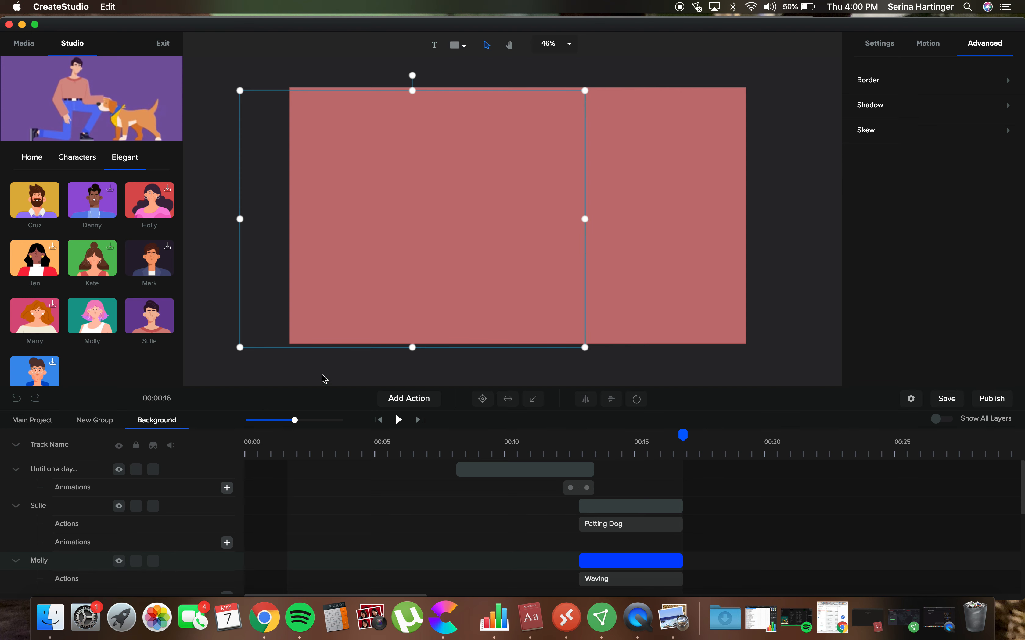
Download the Clock icon and add it after the characters' scene, placed in the canvas's left half at about x 480, y 519
{"action": "left_click", "coordinate": [76, 158]}
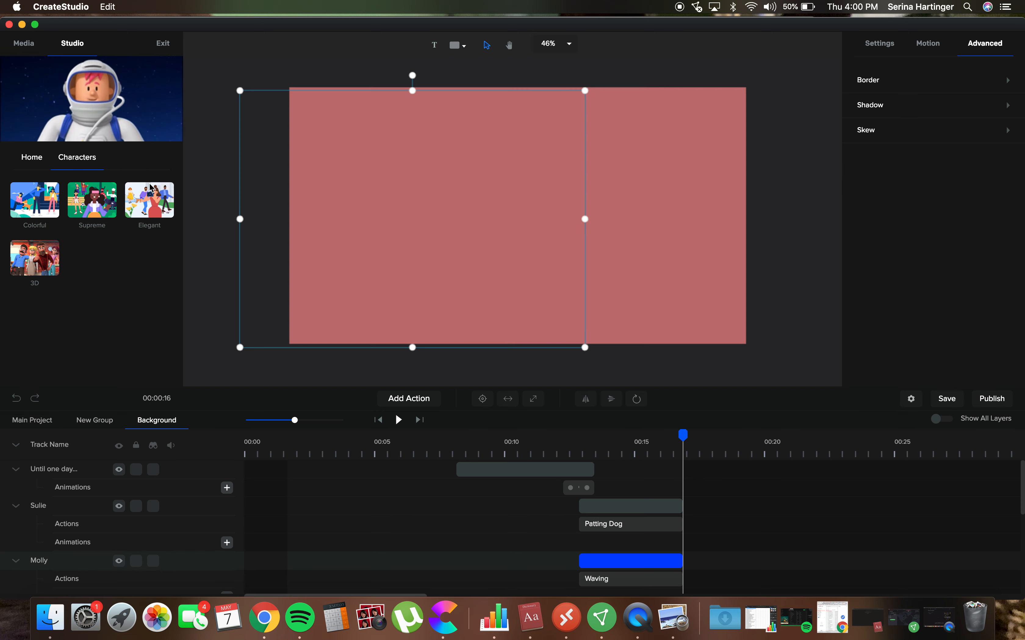
{"action": "left_click", "coordinate": [40, 159]}
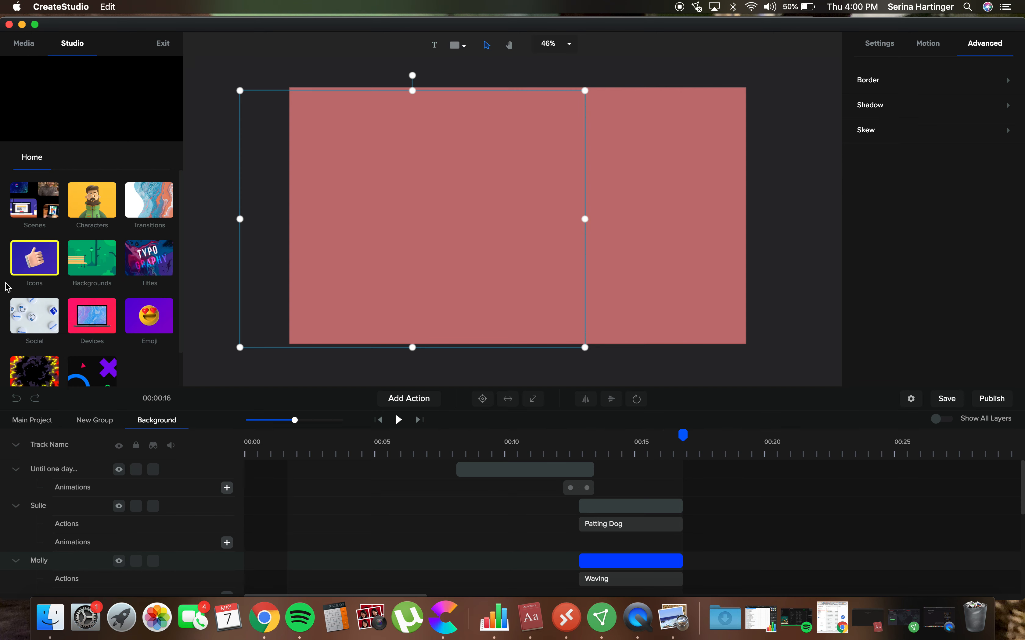
{"action": "left_click", "coordinate": [42, 267]}
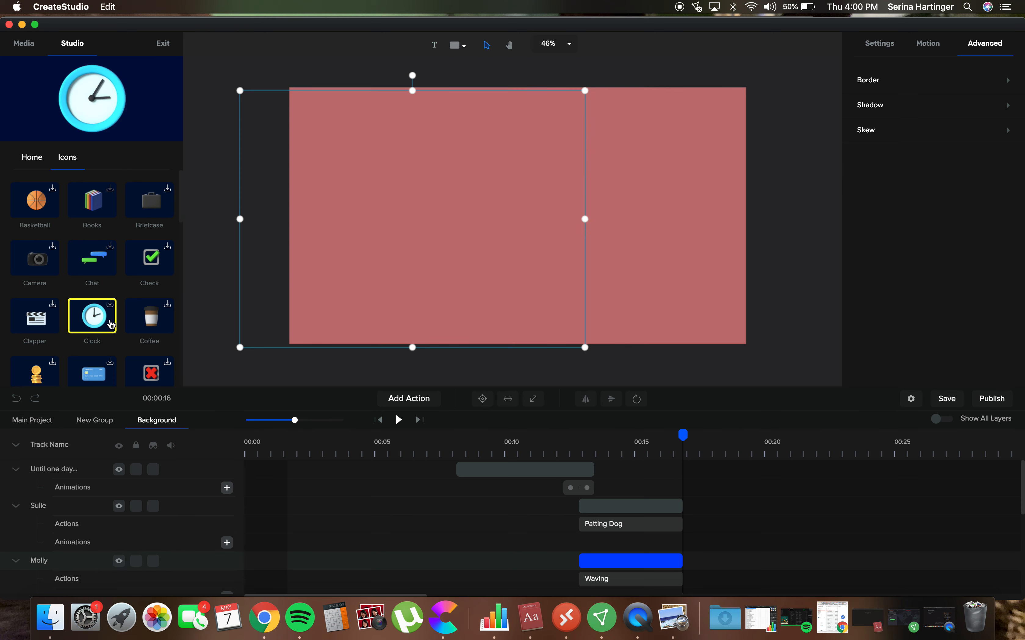
{"action": "left_click", "coordinate": [112, 306]}
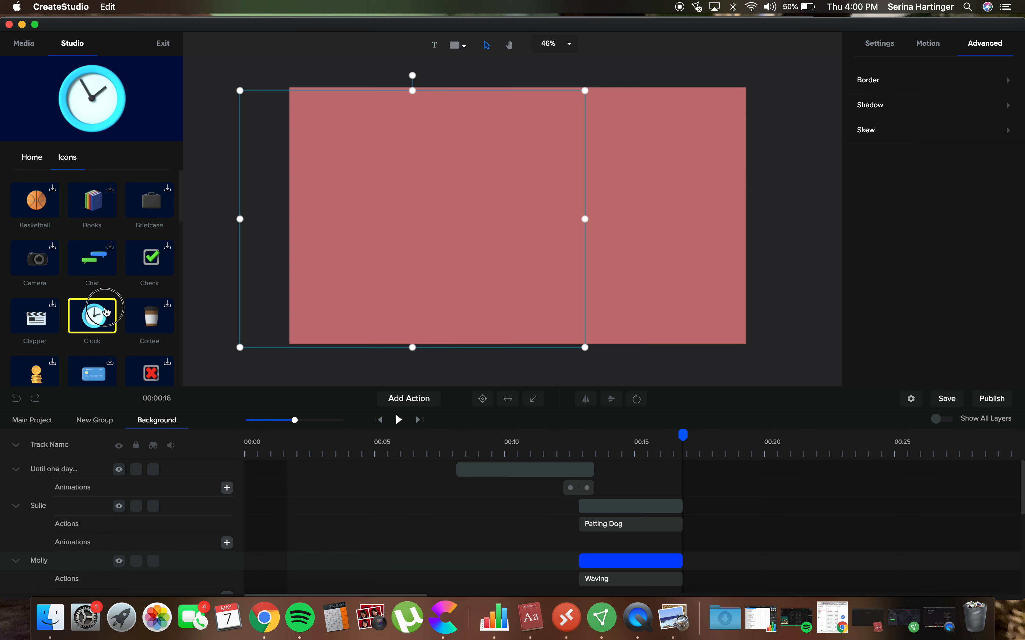
{"action": "left_click_drag", "start_coordinate": [107, 313], "coordinate": [457, 238]}
{"action": "left_click_drag", "start_coordinate": [512, 191], "coordinate": [420, 231]}
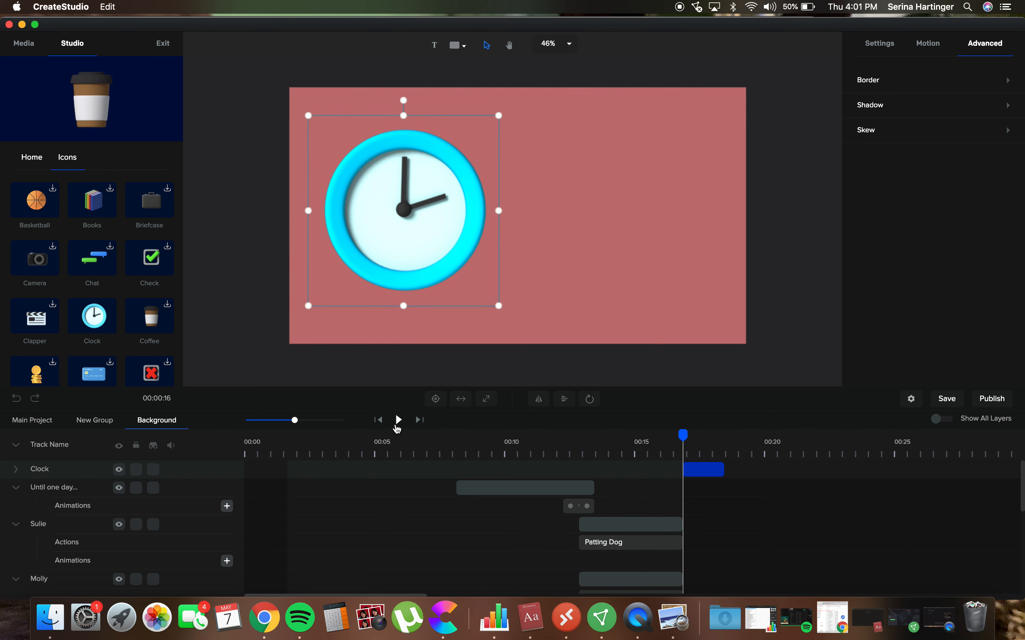
Preview the beginning of the video and the cut from the characters' scene to the clock
{"action": "left_click", "coordinate": [398, 420]}
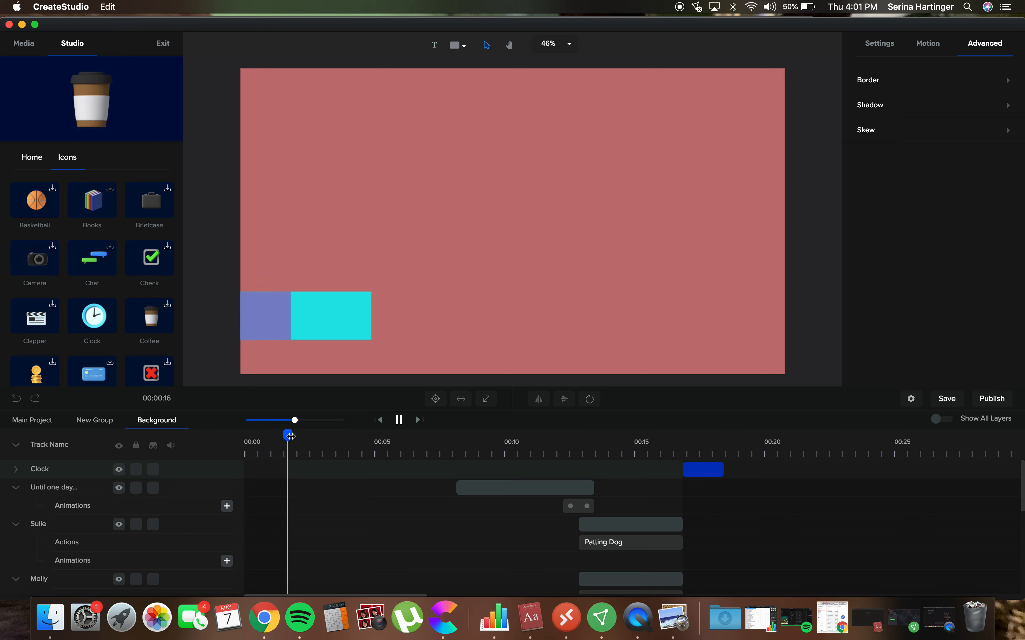
{"action": "left_click", "coordinate": [399, 420]}
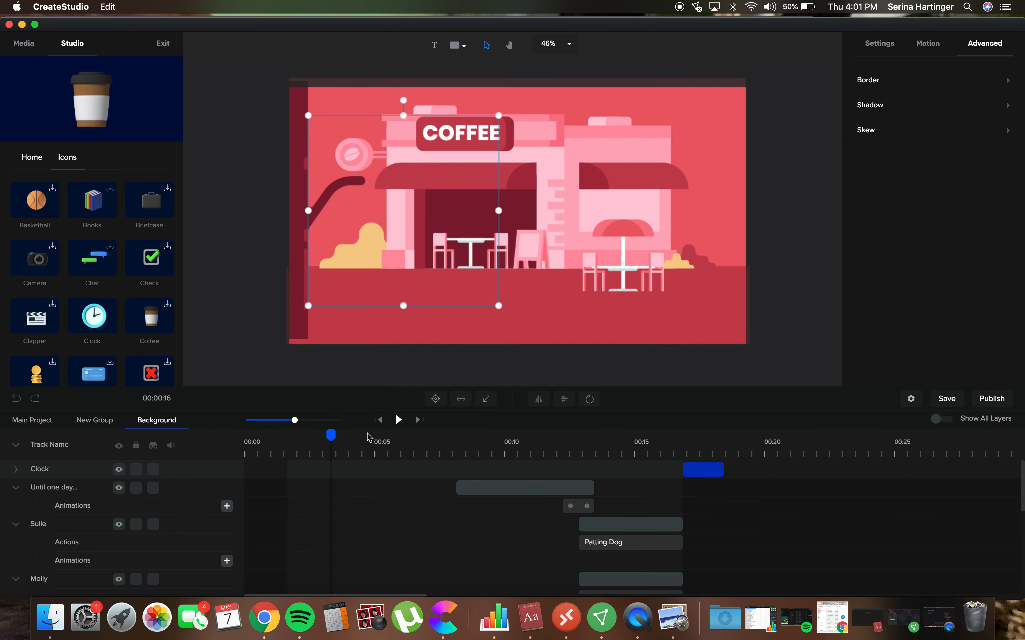
{"action": "left_click_drag", "start_coordinate": [334, 434], "coordinate": [685, 466]}
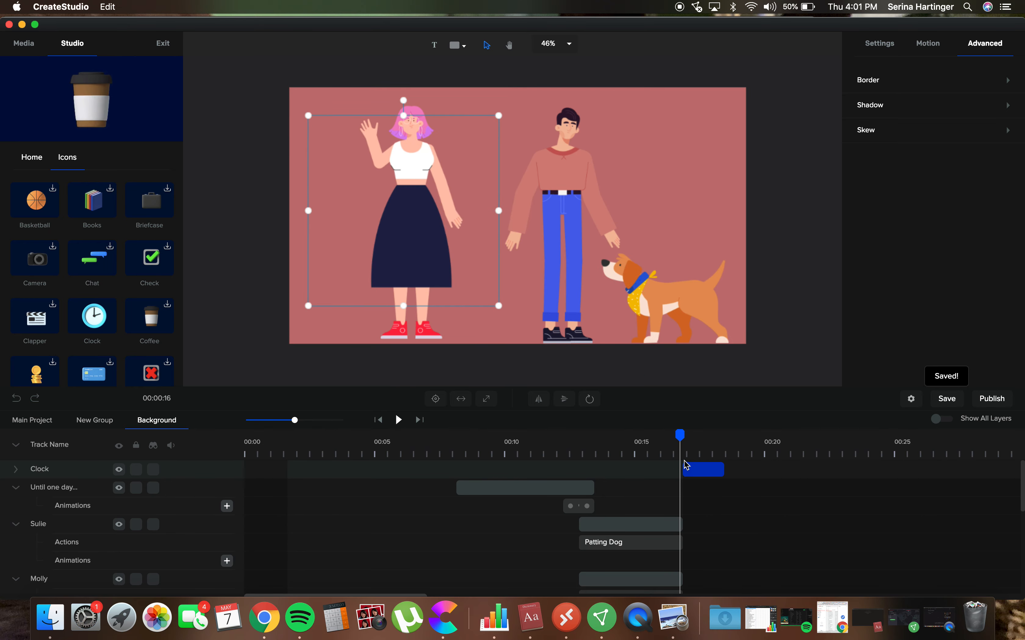
{"action": "left_click", "coordinate": [406, 423]}
{"action": "left_click", "coordinate": [401, 422]}
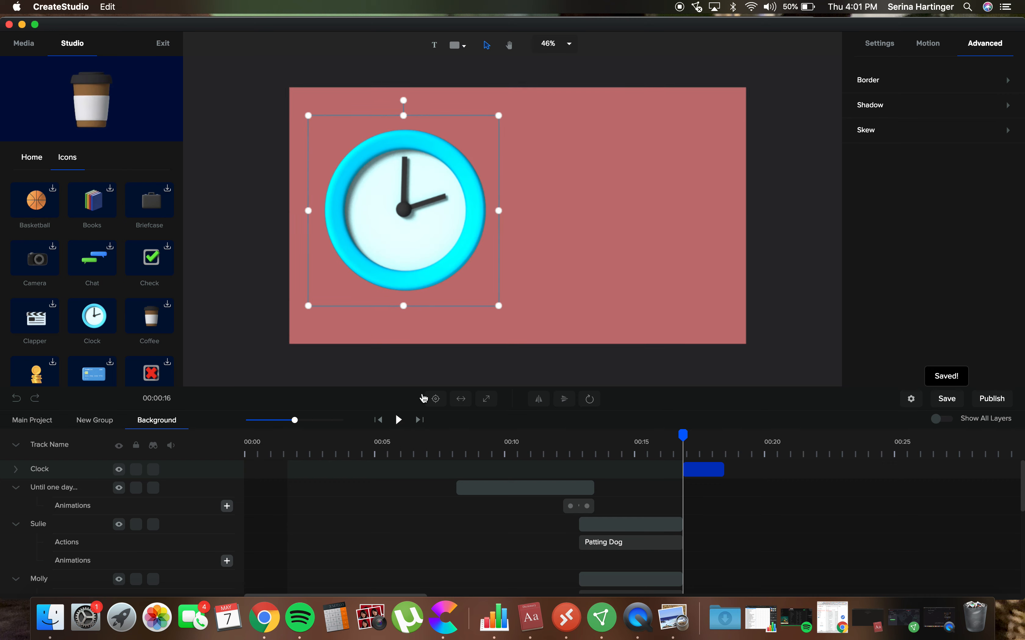
{"action": "left_click", "coordinate": [589, 374]}
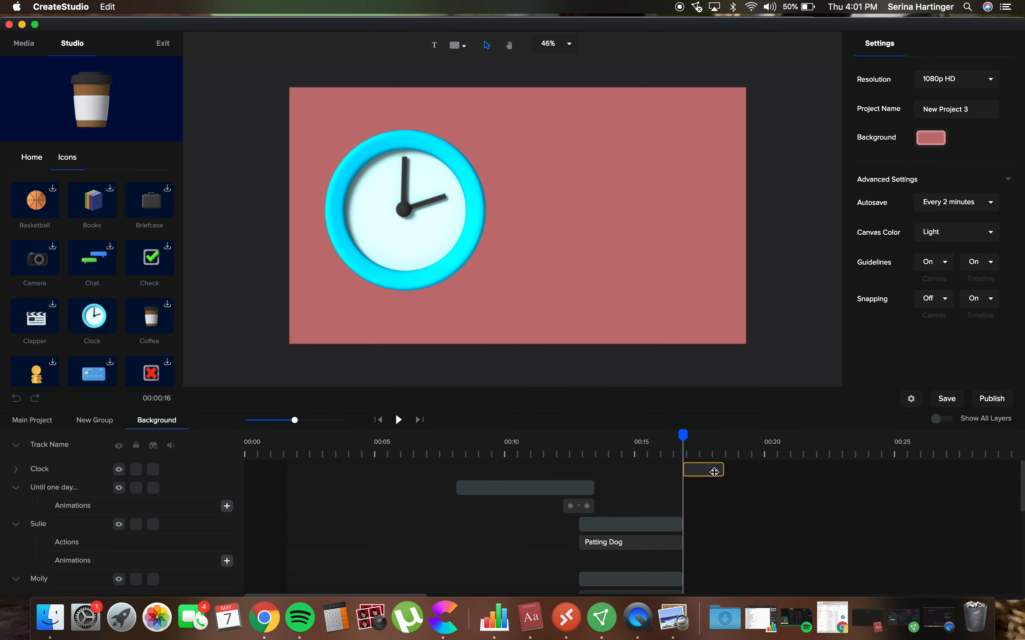
{"action": "mouse_move", "coordinate": [702, 471]}
{"action": "left_mouse_down"}
{"action": "mouse_move", "coordinate": [485, 471]}
{"action": "mouse_move", "coordinate": [701, 473]}
{"action": "left_mouse_up"}
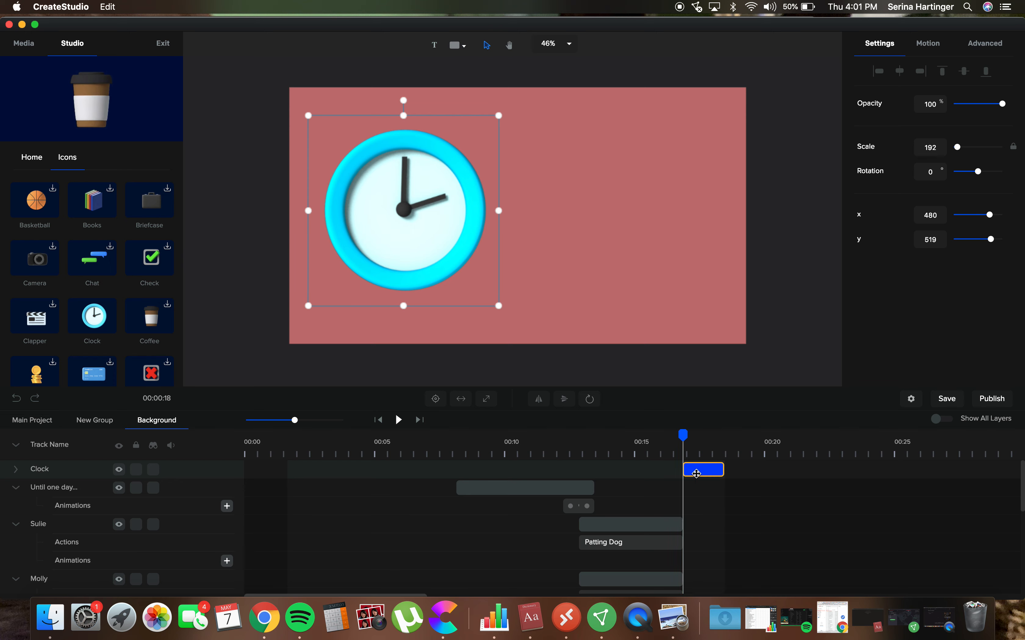
{"action": "right_click", "coordinate": [705, 471]}
{"action": "left_click", "coordinate": [691, 466]}
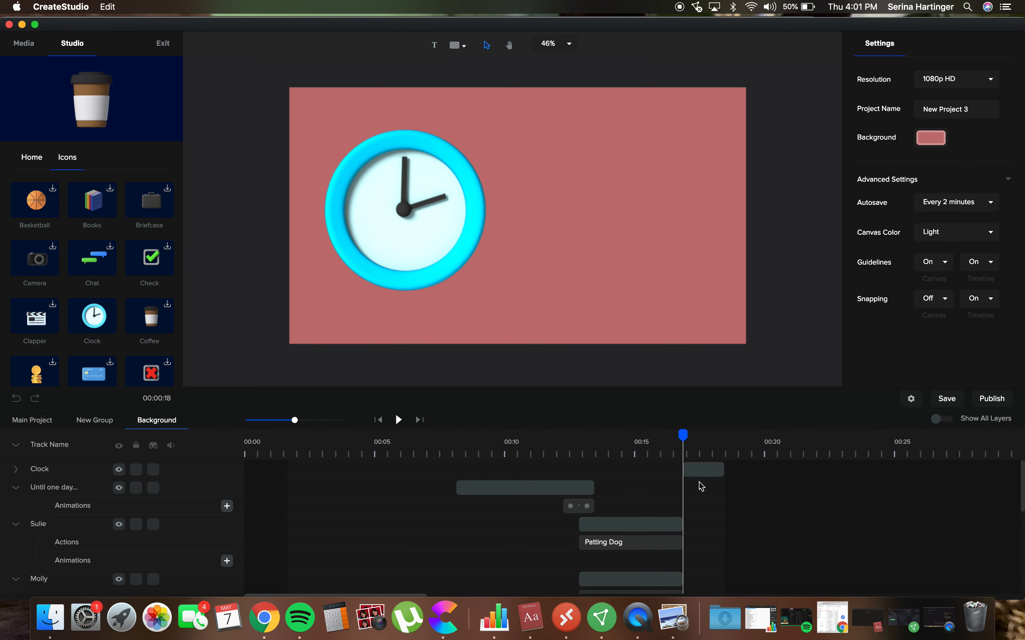
{"action": "left_click", "coordinate": [699, 471]}
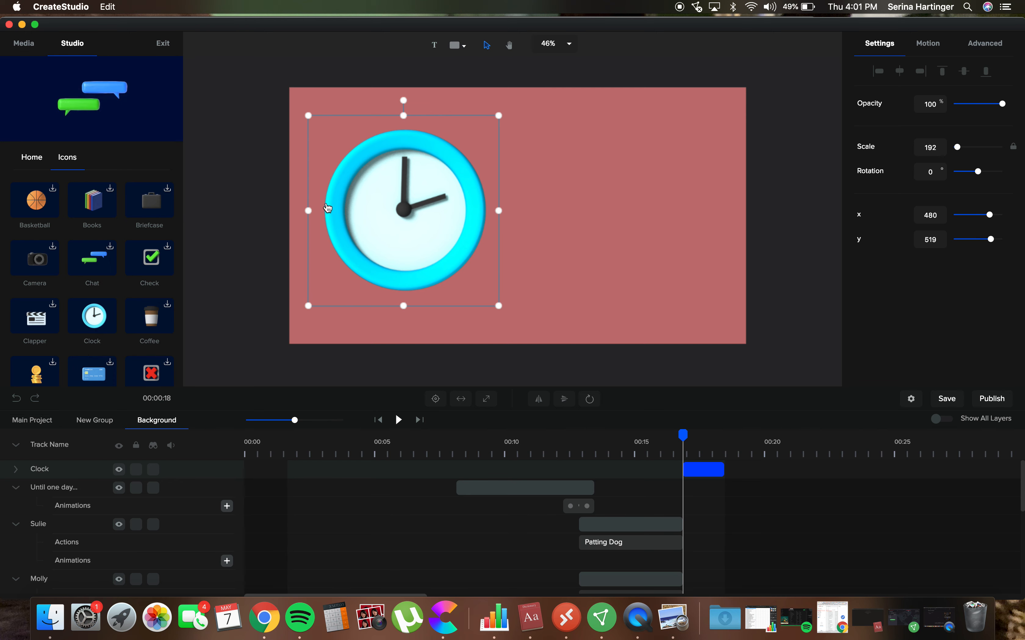
Look through the rest of the icon library, and download the Love Emoji from the 3D emoji collection
{"action": "scroll", "coordinate": [39, 302], "scroll_direction": "down", "scroll_amount": 2}
{"action": "scroll", "coordinate": [39, 302], "scroll_direction": "down", "scroll_amount": 10}
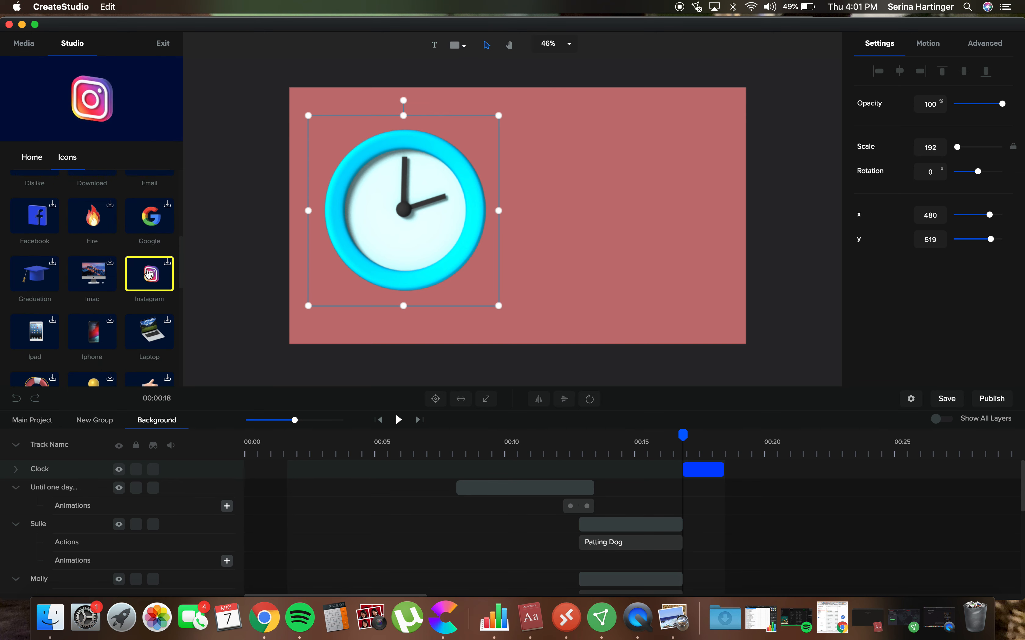
{"action": "scroll", "coordinate": [149, 276], "scroll_direction": "down", "scroll_amount": 8}
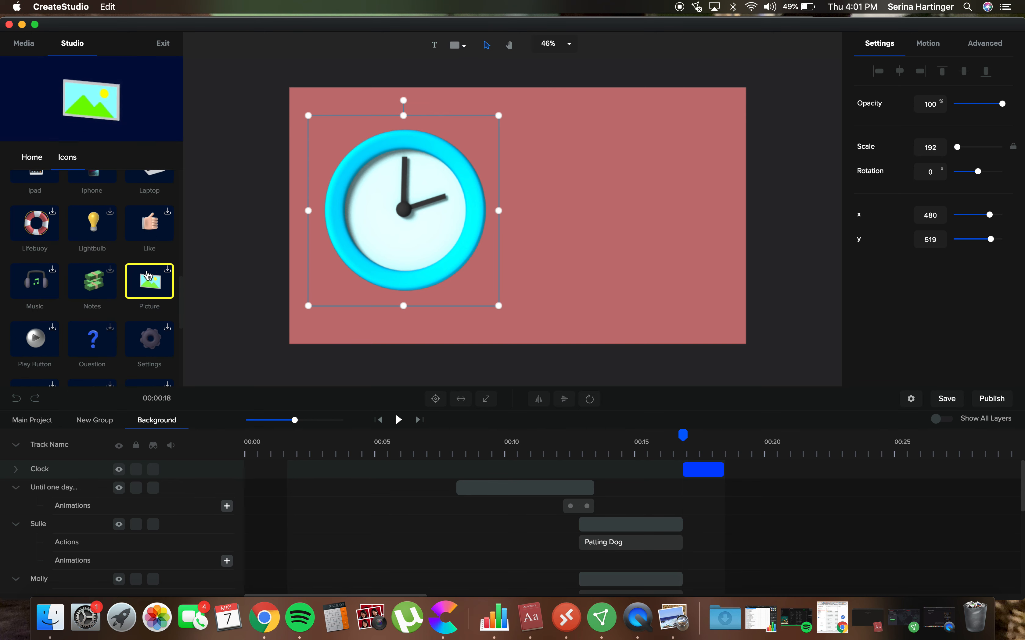
{"action": "scroll", "coordinate": [91, 263], "scroll_direction": "down", "scroll_amount": 4}
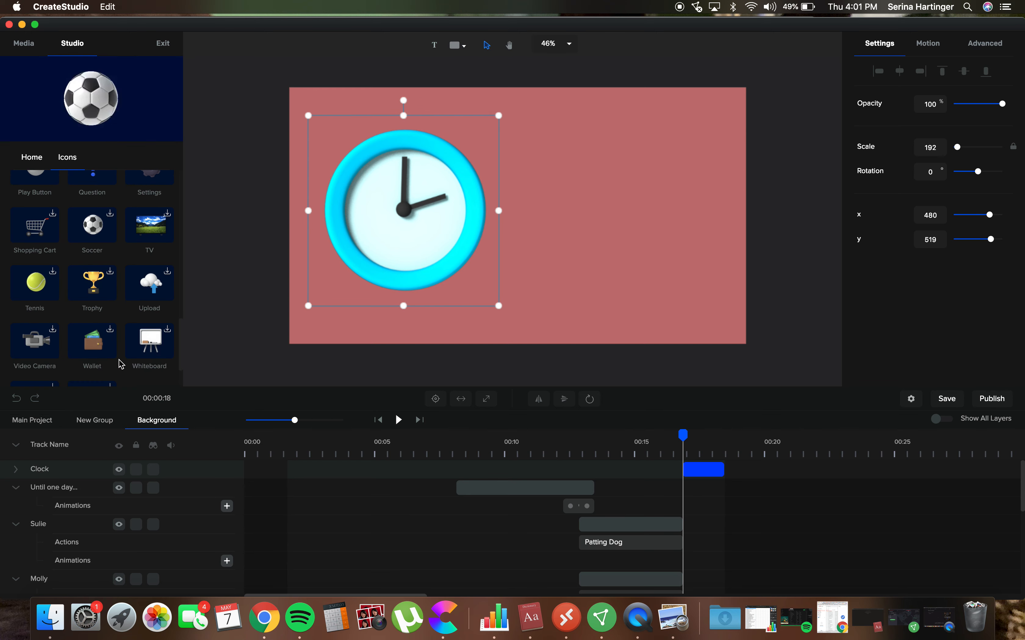
{"action": "left_click", "coordinate": [39, 158]}
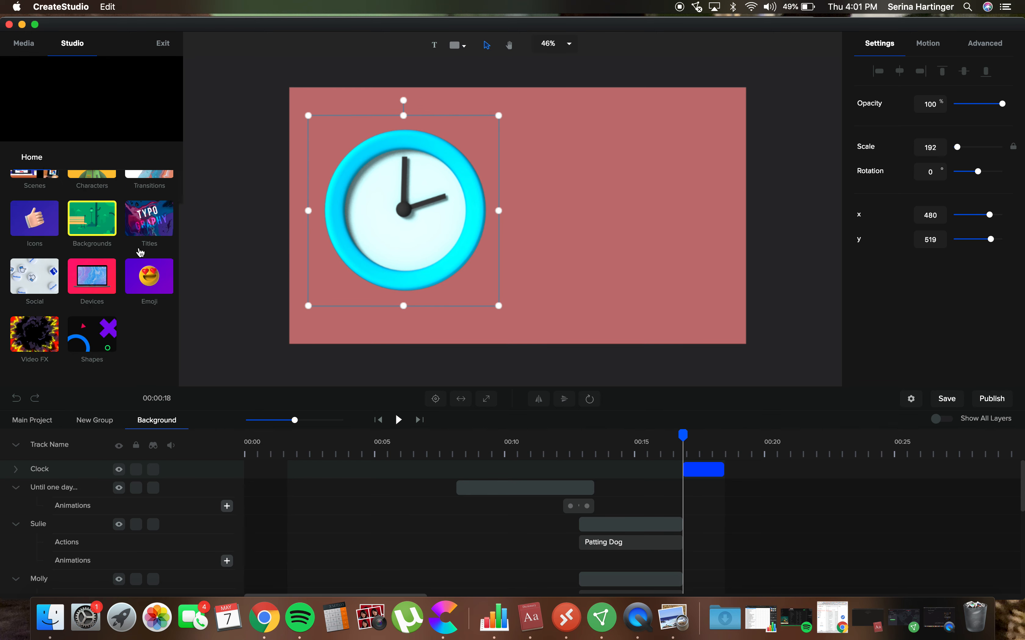
{"action": "left_click", "coordinate": [149, 288]}
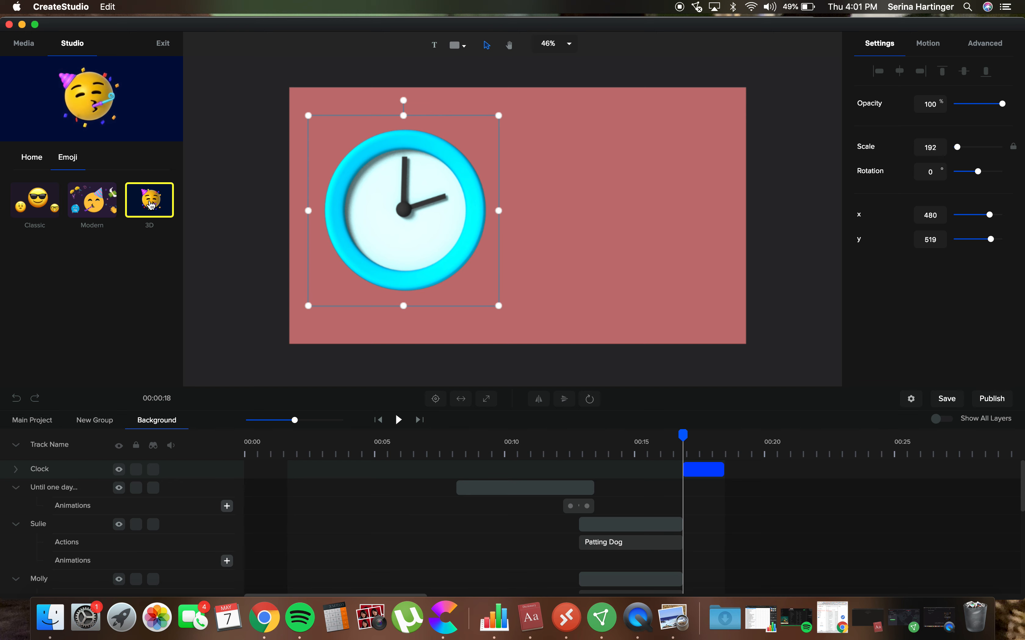
{"action": "left_click", "coordinate": [151, 203]}
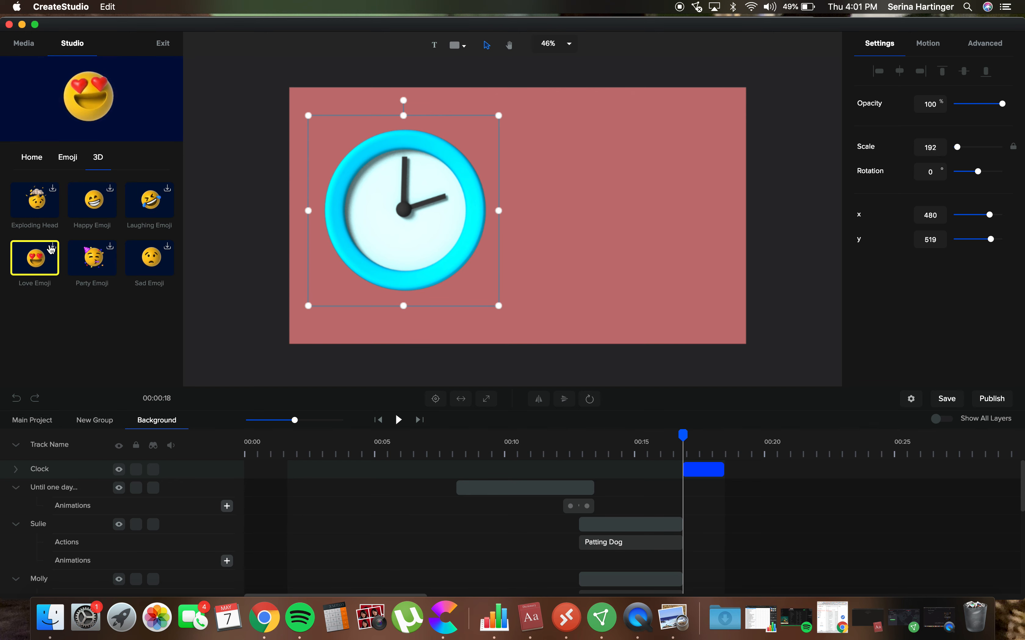
{"action": "left_click", "coordinate": [51, 250]}
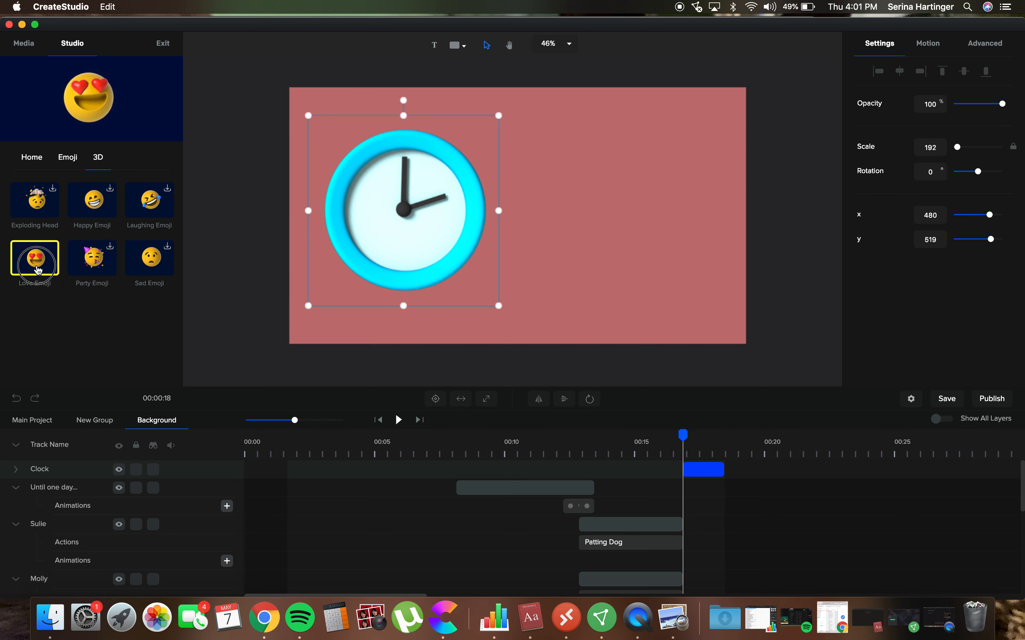
Place the Love Emoji beside the clock, enlarged to scale 221 at about x 1337, y 553, and scrub through both animations
{"action": "left_click_drag", "start_coordinate": [36, 261], "coordinate": [561, 241]}
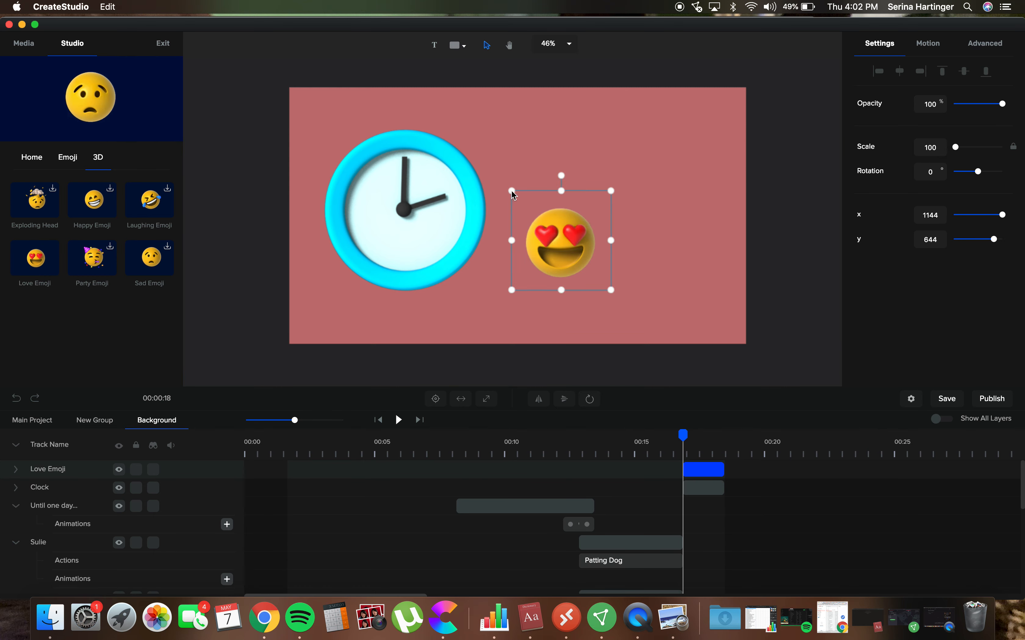
{"action": "left_click_drag", "start_coordinate": [514, 195], "coordinate": [628, 235]}
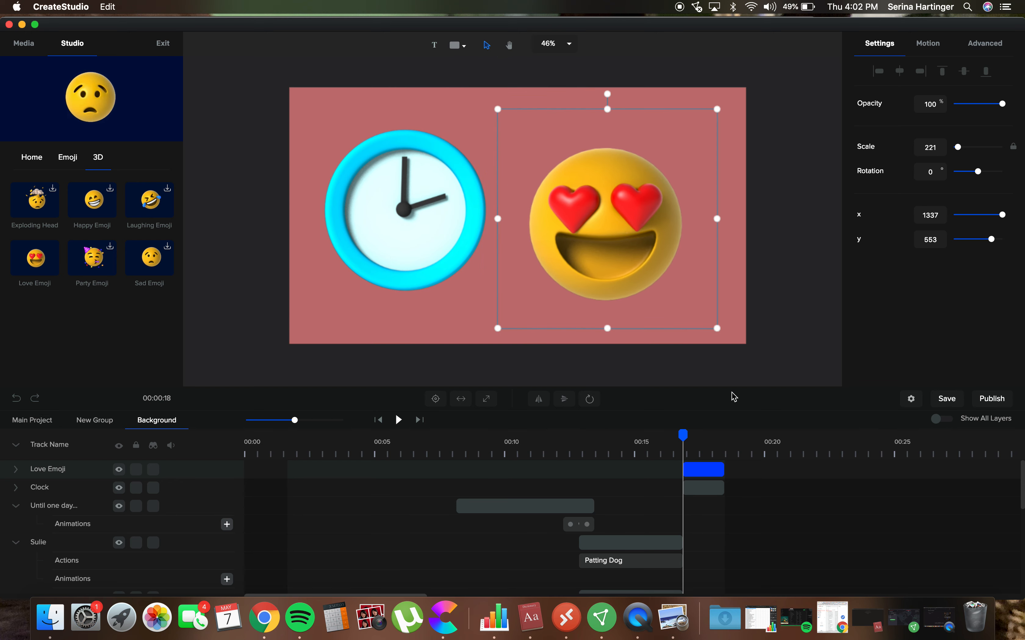
{"action": "left_click_drag", "start_coordinate": [687, 436], "coordinate": [721, 451]}
{"action": "left_click_drag", "start_coordinate": [704, 448], "coordinate": [700, 448]}
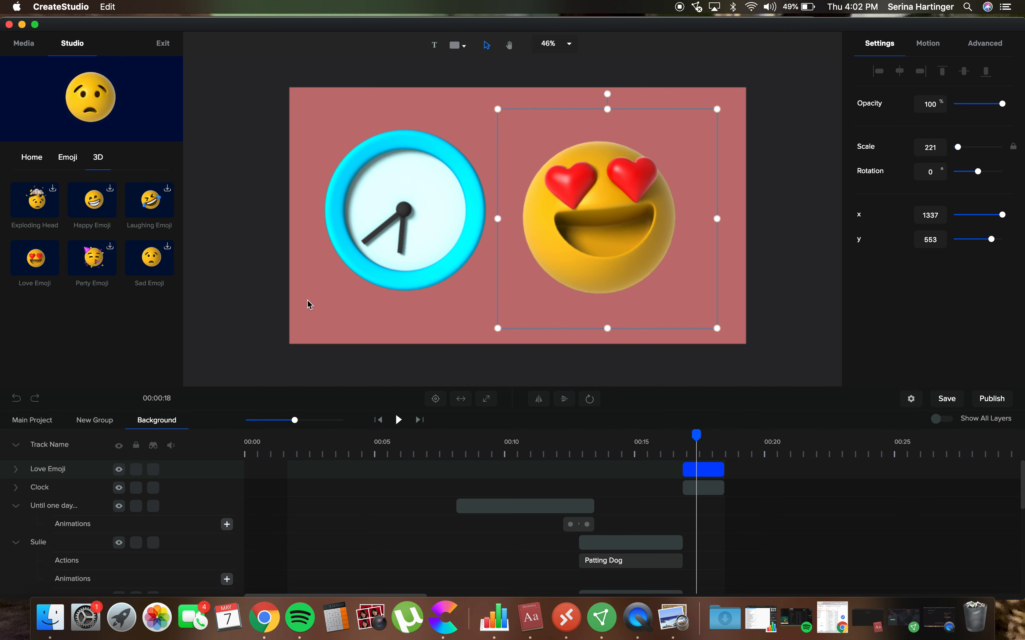
Browse the Modern and Classic emoji collections
{"action": "left_click", "coordinate": [74, 165]}
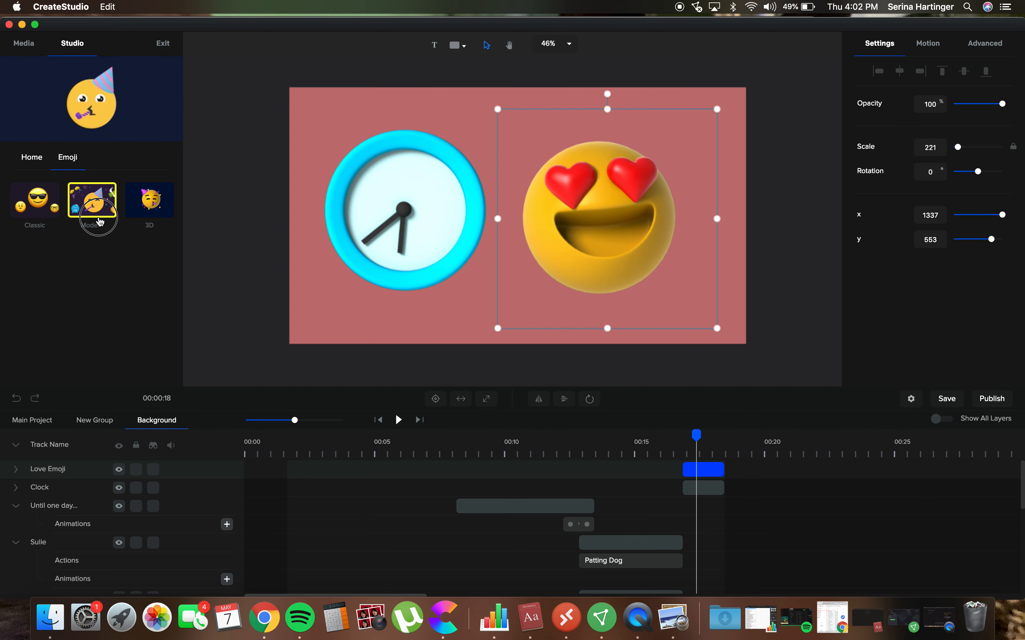
{"action": "left_click", "coordinate": [93, 203]}
{"action": "scroll", "coordinate": [84, 254], "scroll_direction": "down", "scroll_amount": 10}
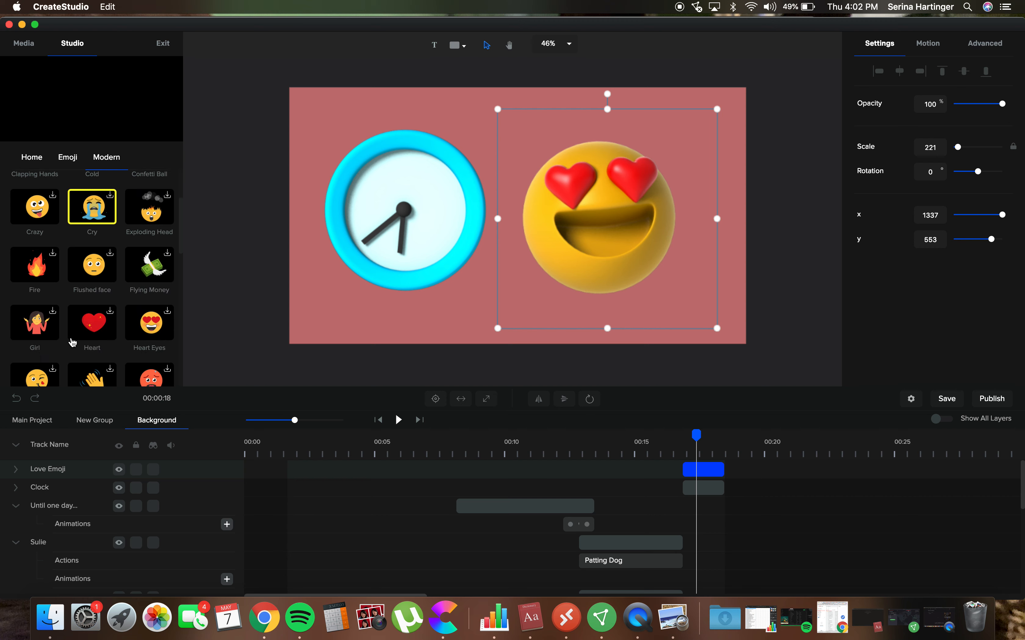
{"action": "scroll", "coordinate": [100, 237], "scroll_direction": "up", "scroll_amount": 3}
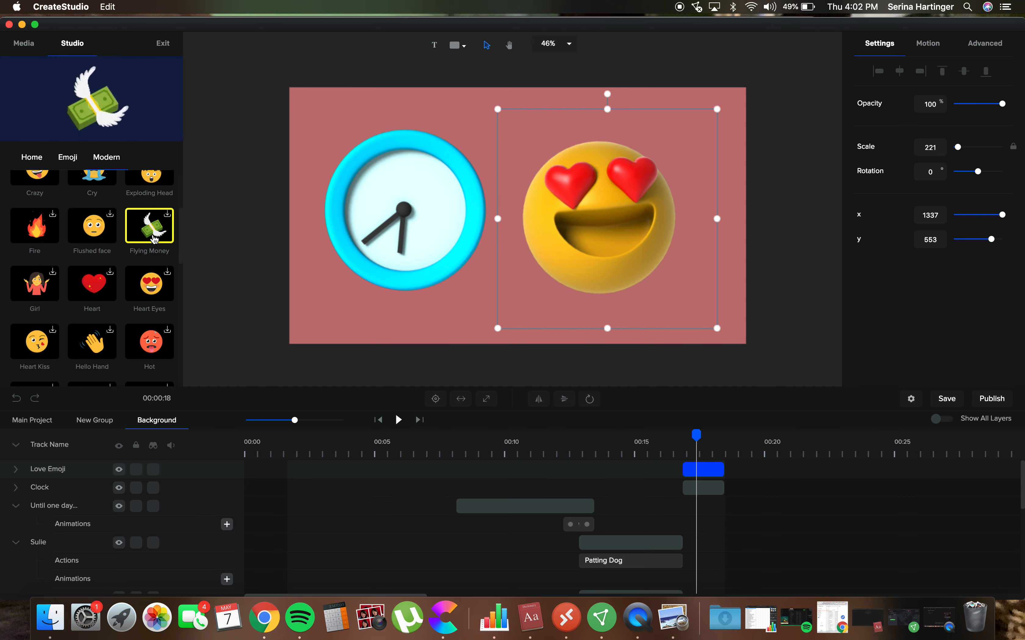
{"action": "left_click", "coordinate": [74, 159]}
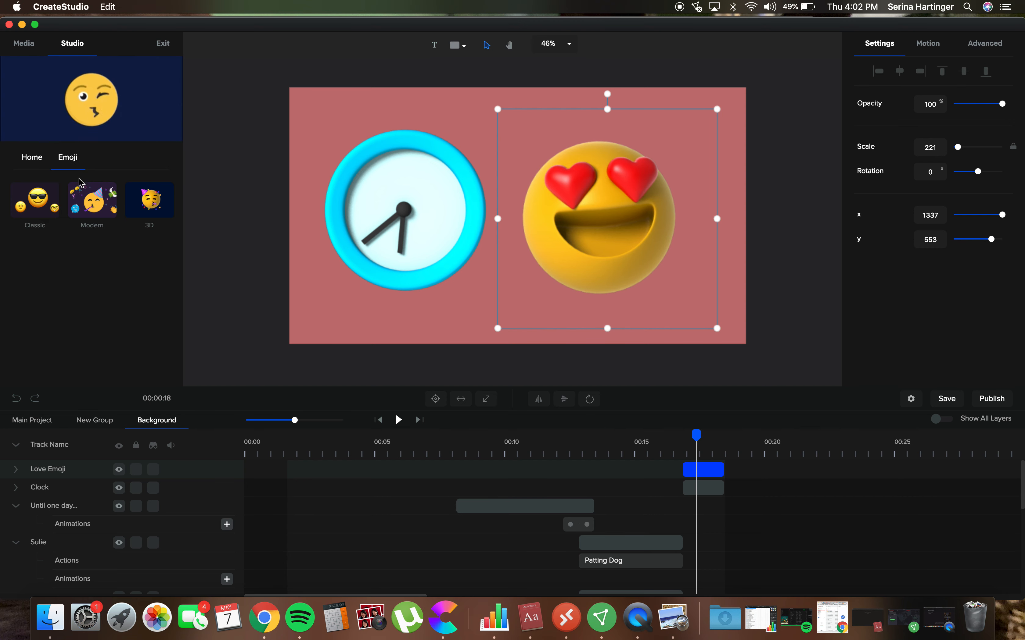
{"action": "left_click", "coordinate": [50, 201]}
{"action": "scroll", "coordinate": [94, 316], "scroll_direction": "down", "scroll_amount": 2}
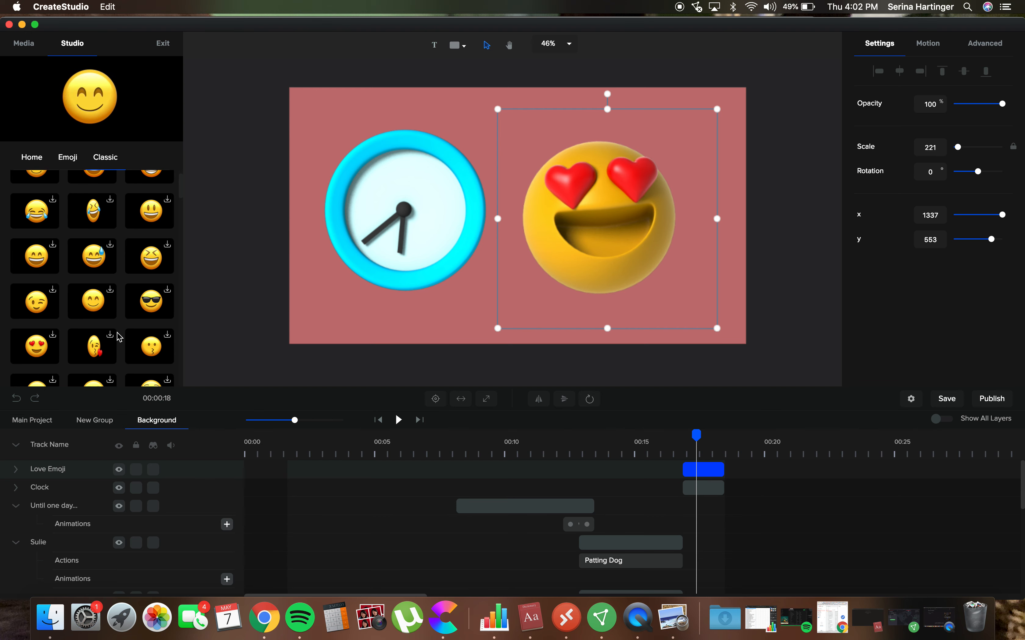
{"action": "scroll", "coordinate": [119, 334], "scroll_direction": "down", "scroll_amount": 3}
{"action": "scroll", "coordinate": [119, 337], "scroll_direction": "up", "scroll_amount": 3}
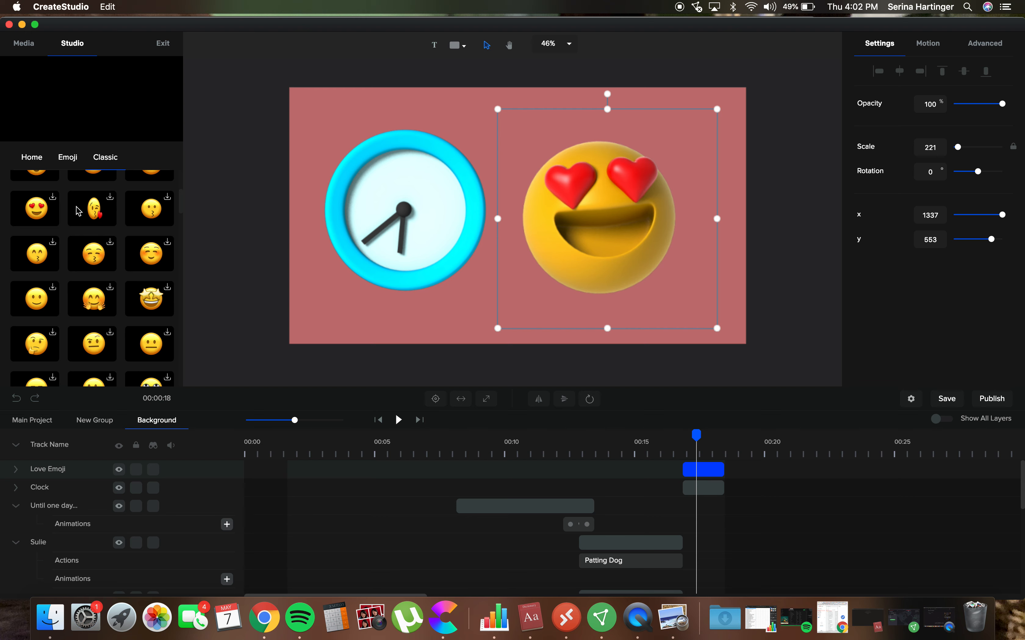
Look through the Devices assets and the YouTube and Titles collections of the Social assets
{"action": "left_click", "coordinate": [32, 158]}
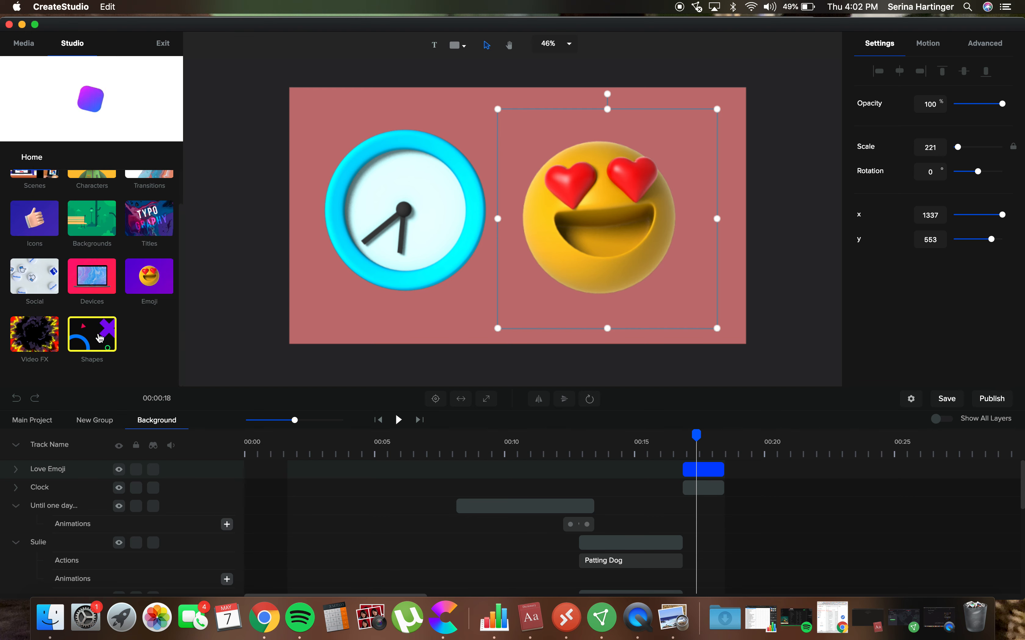
{"action": "left_click", "coordinate": [77, 293]}
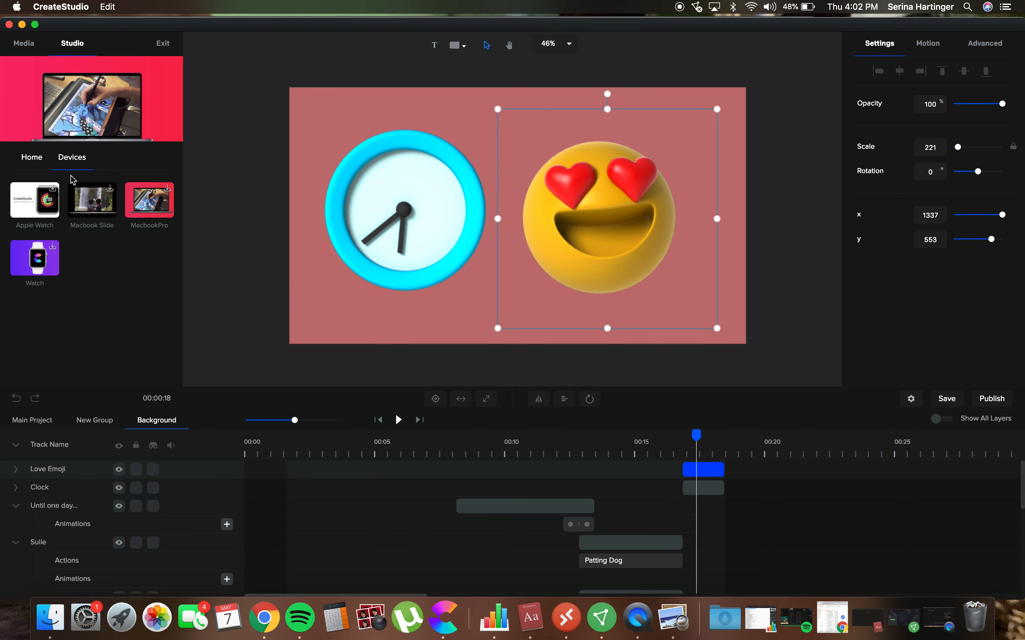
{"action": "left_click", "coordinate": [21, 156]}
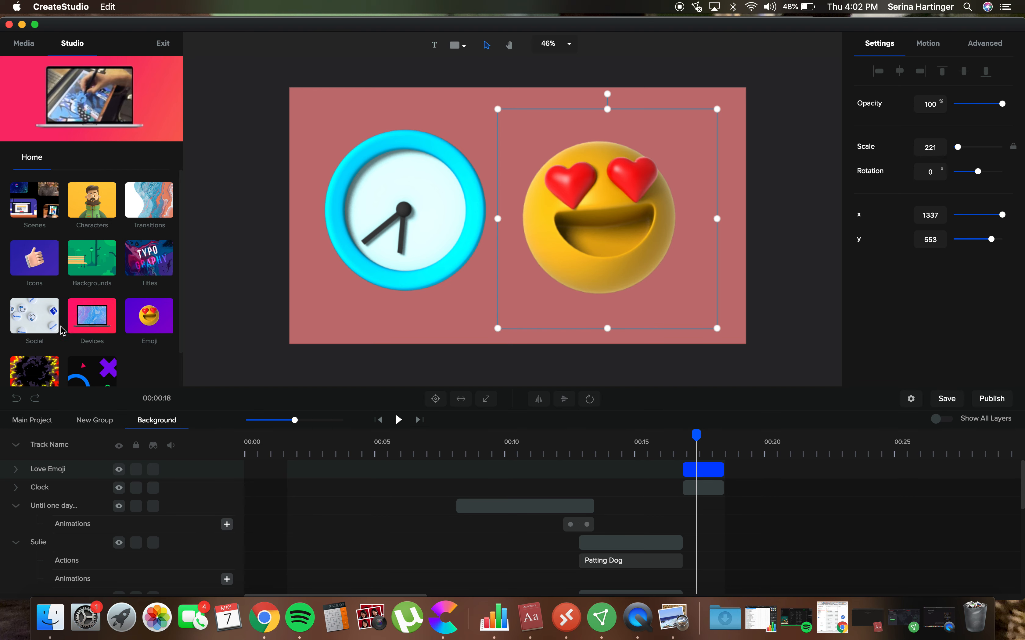
{"action": "left_click", "coordinate": [42, 322]}
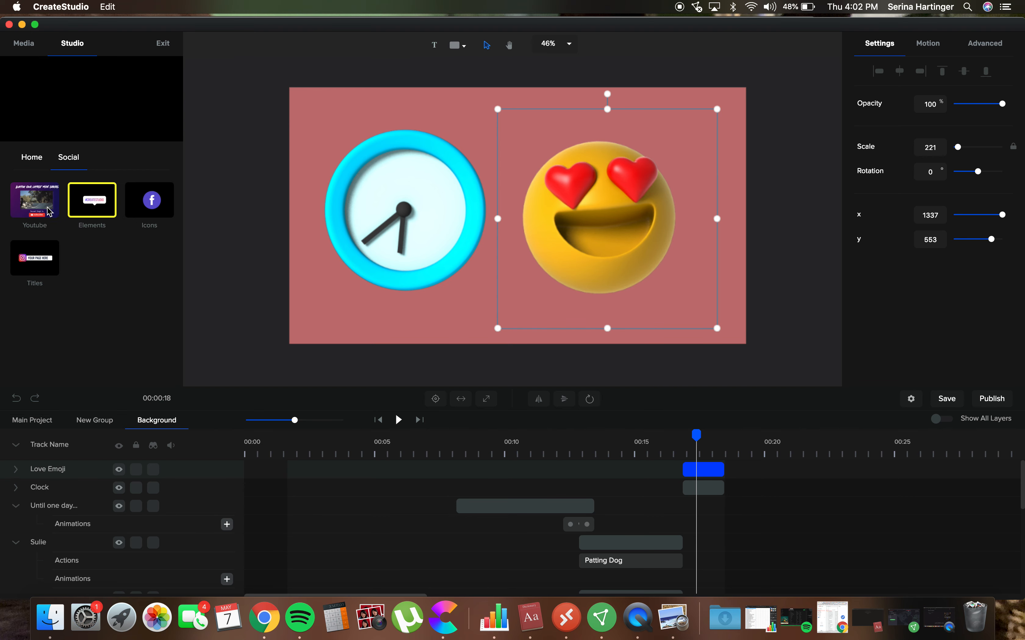
{"action": "left_click", "coordinate": [35, 202]}
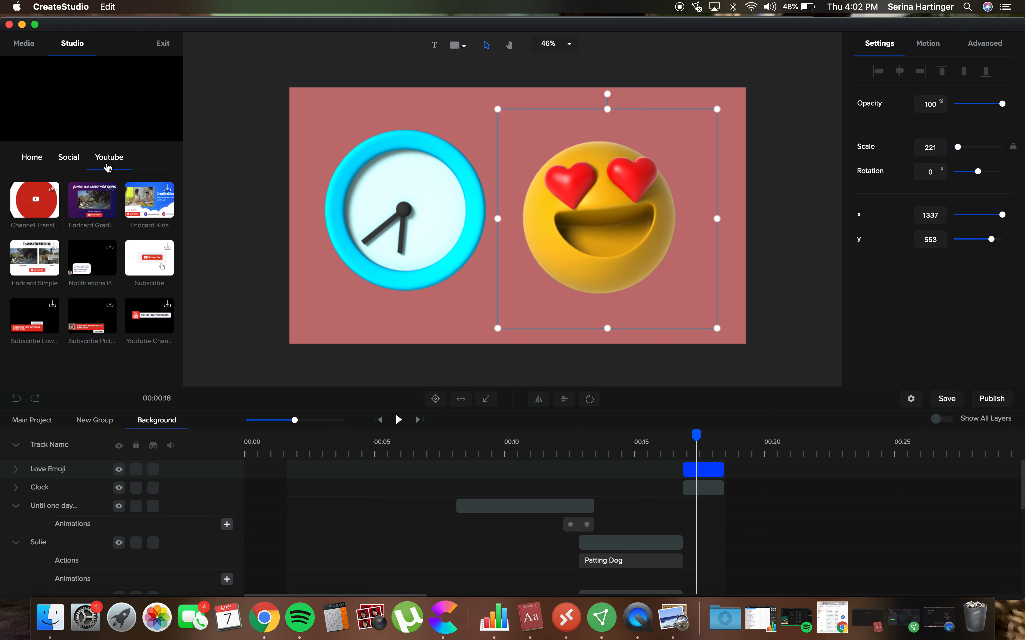
{"action": "left_click", "coordinate": [70, 157]}
{"action": "left_click", "coordinate": [47, 259]}
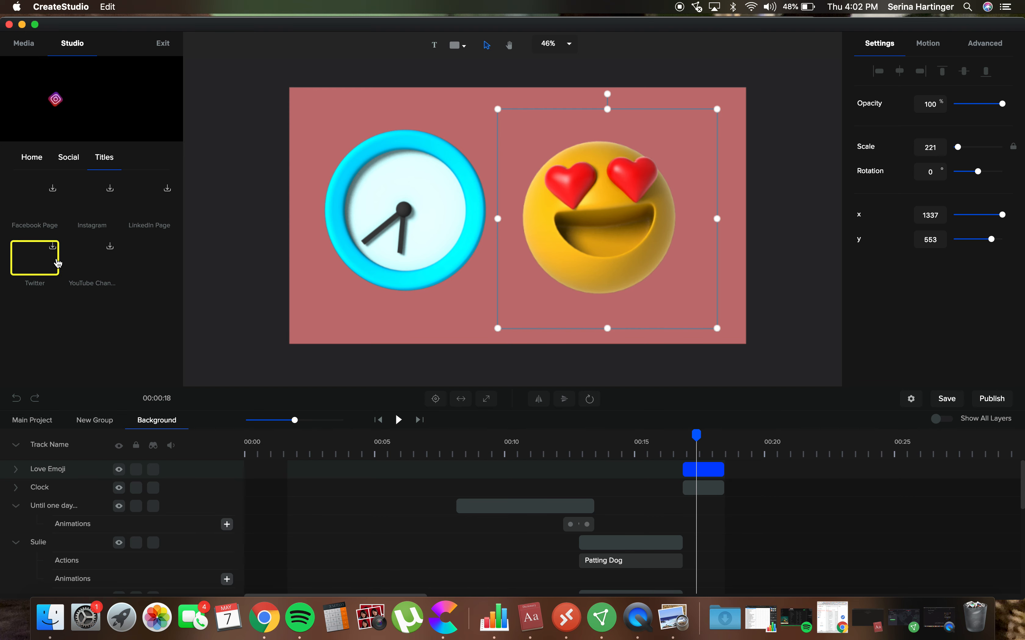
{"action": "left_click", "coordinate": [70, 160]}
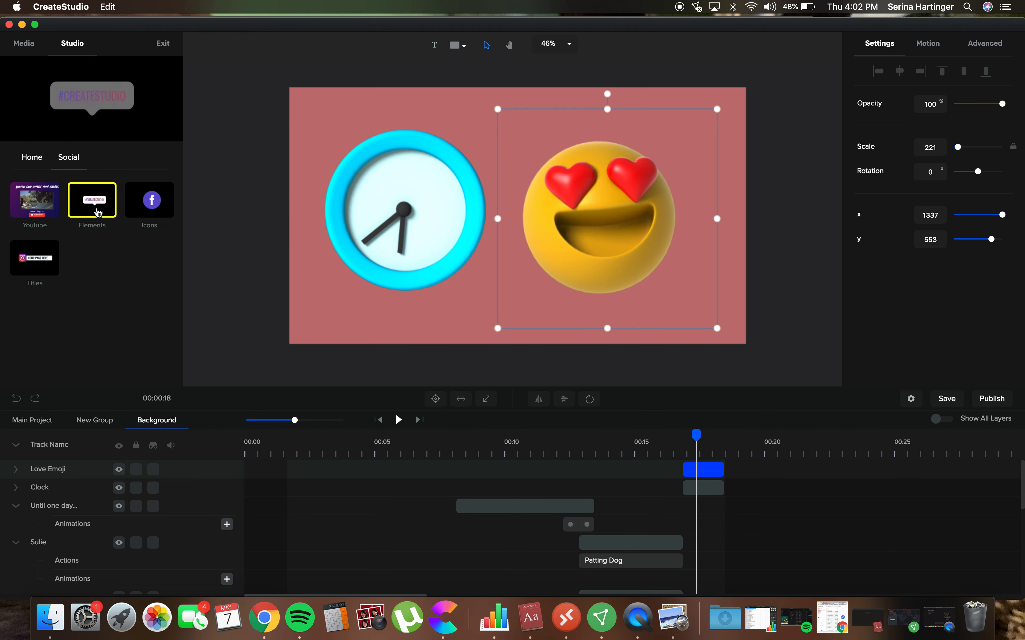
Preview the Presenting, Ok and iPad Screen 3D character scenes and the Supreme scene collection, and look into the Titles category
{"action": "left_click", "coordinate": [32, 157]}
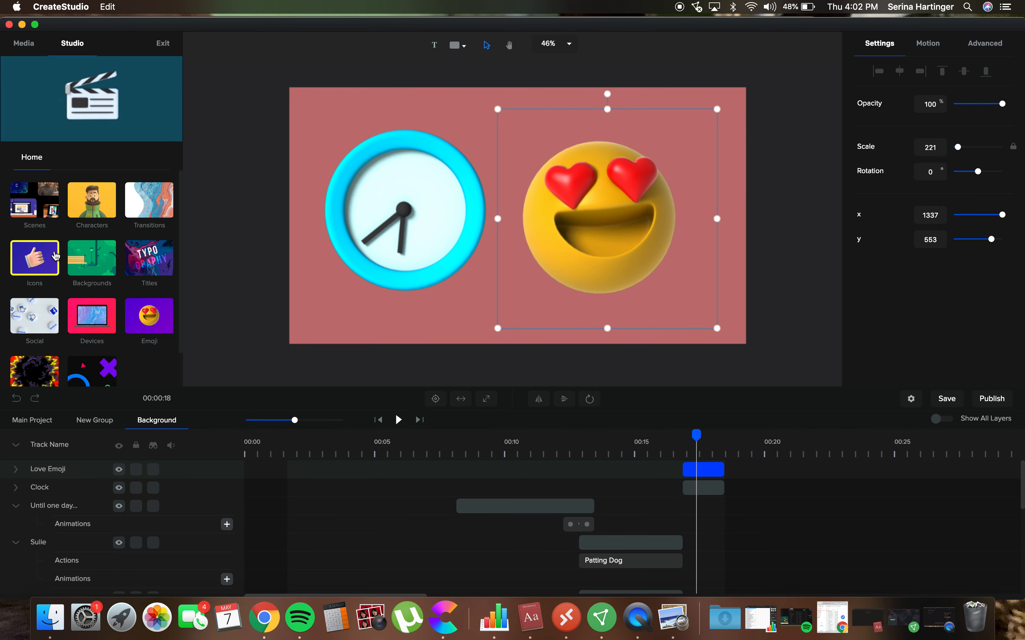
{"action": "left_click", "coordinate": [39, 204]}
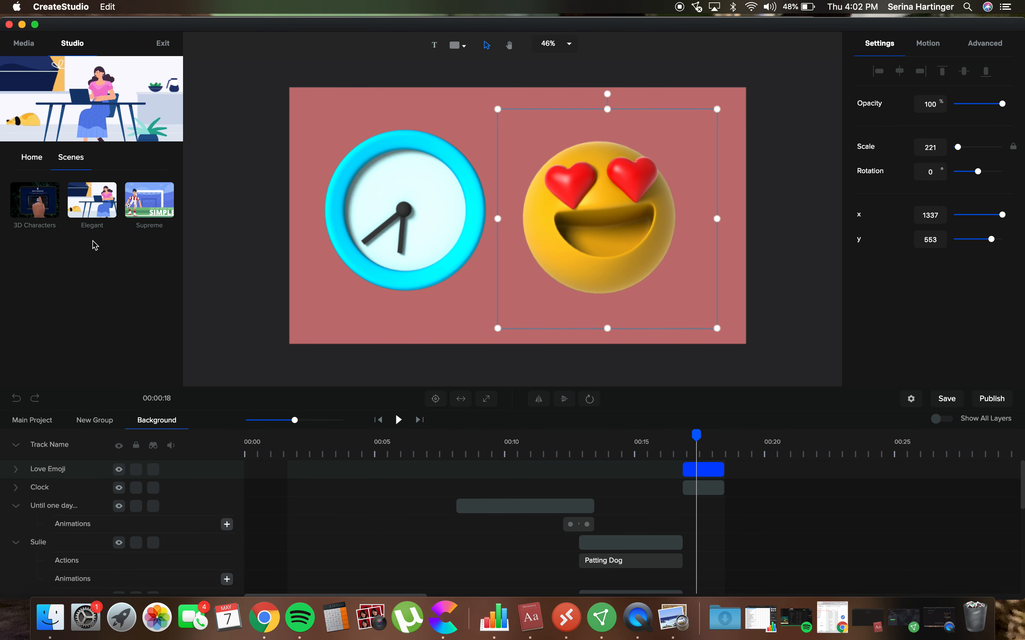
{"action": "left_click", "coordinate": [34, 204]}
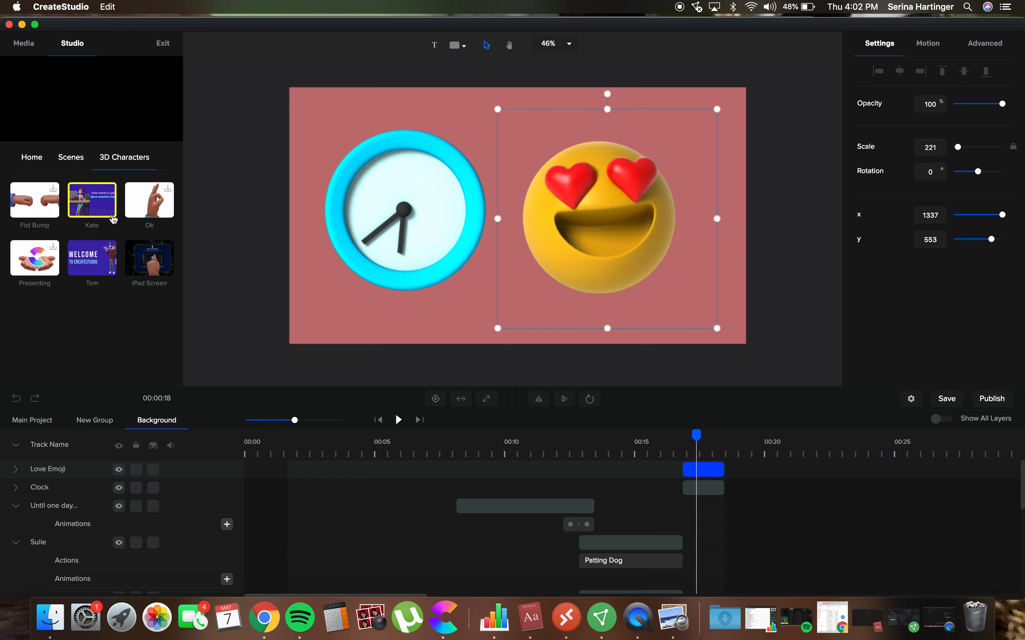
{"action": "mouse_move", "coordinate": [34, 254]}
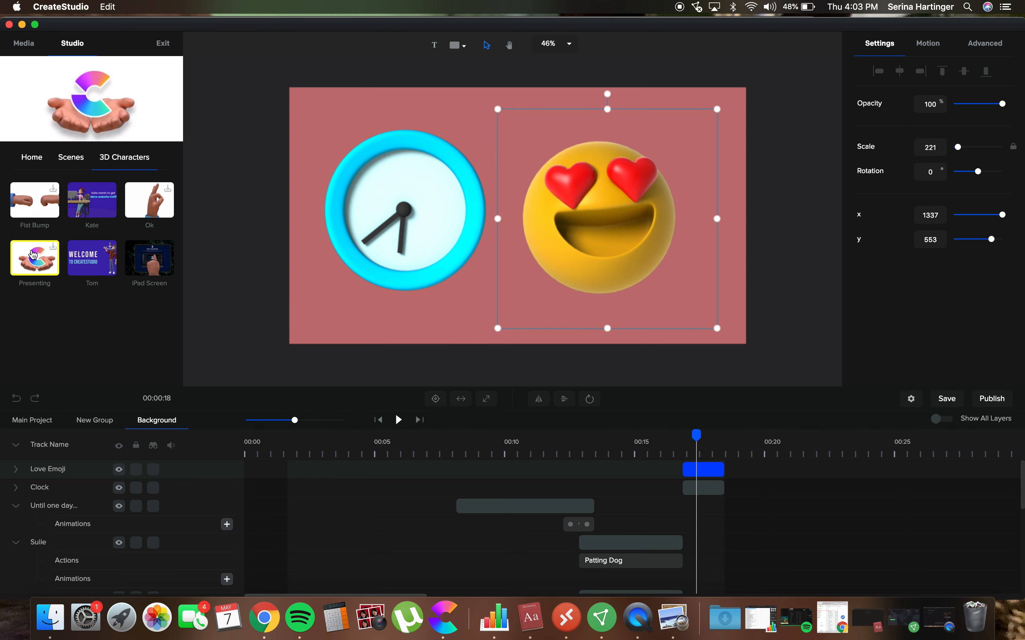
{"action": "mouse_move", "coordinate": [146, 207]}
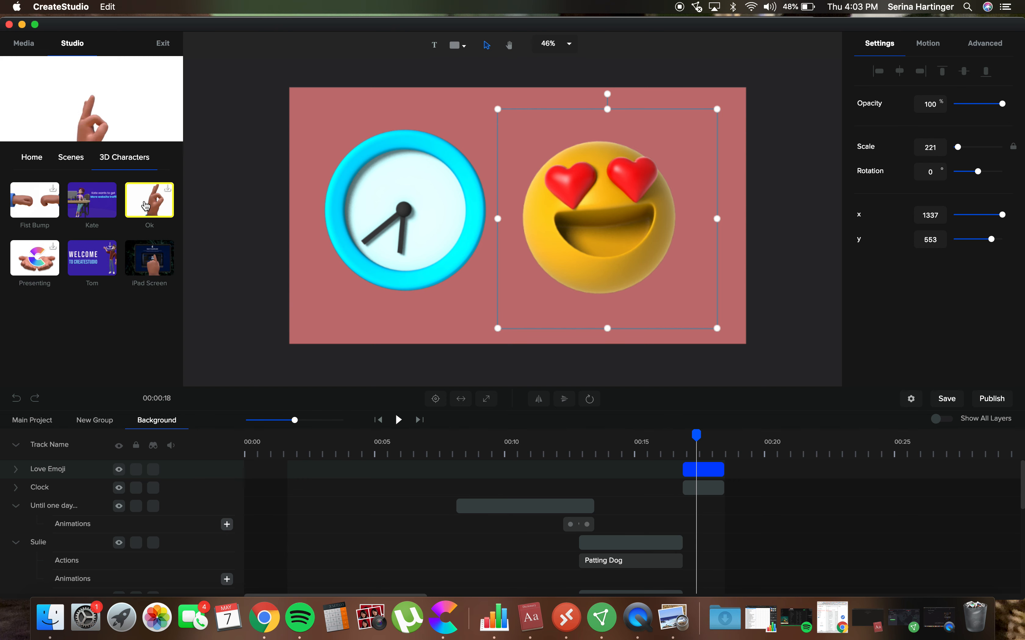
{"action": "mouse_move", "coordinate": [146, 262]}
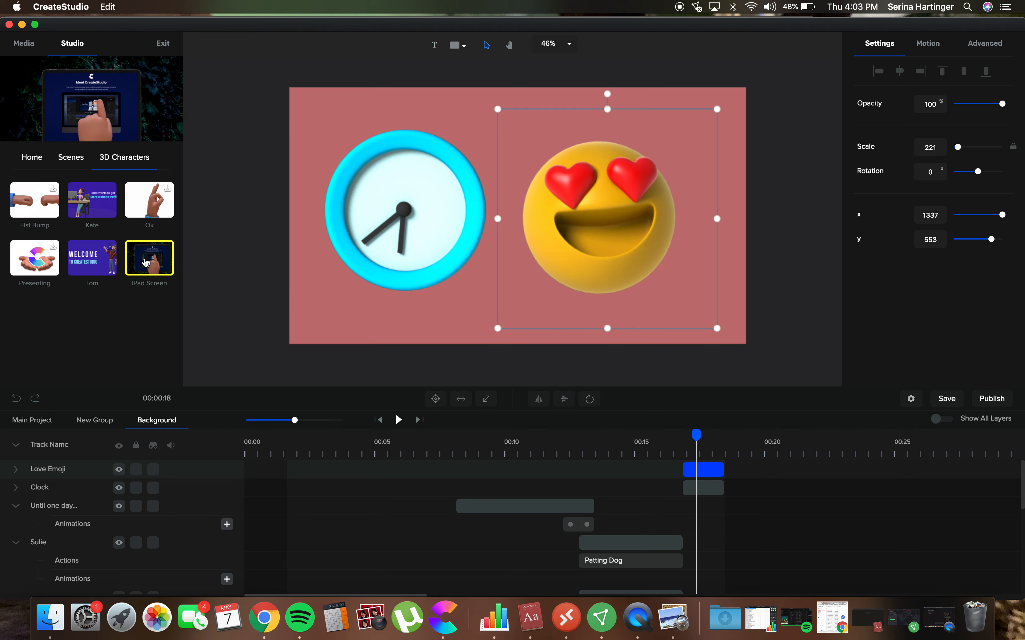
{"action": "left_click", "coordinate": [73, 167]}
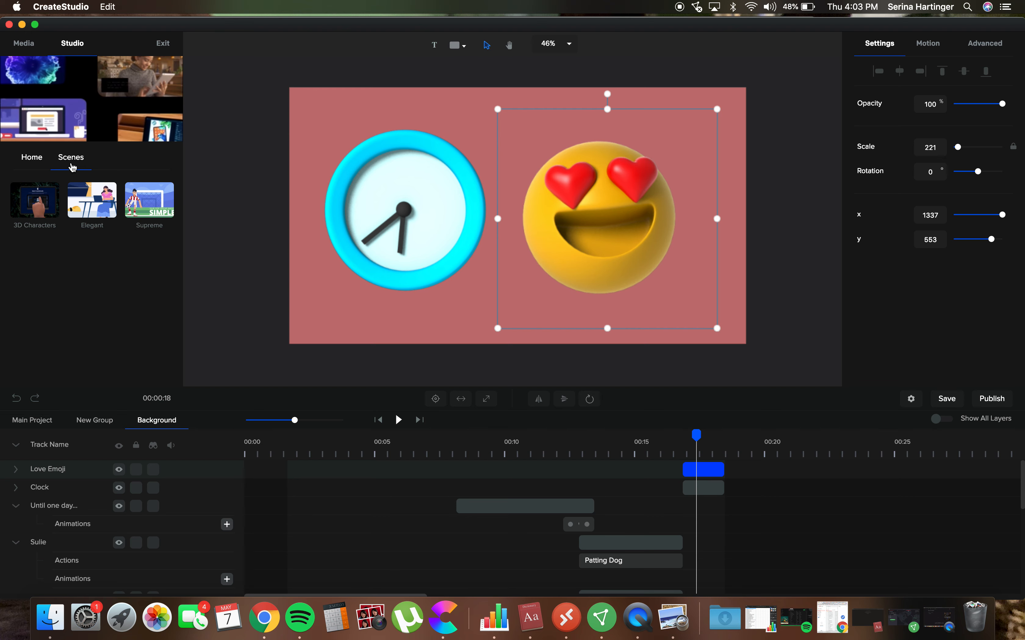
{"action": "mouse_move", "coordinate": [141, 215]}
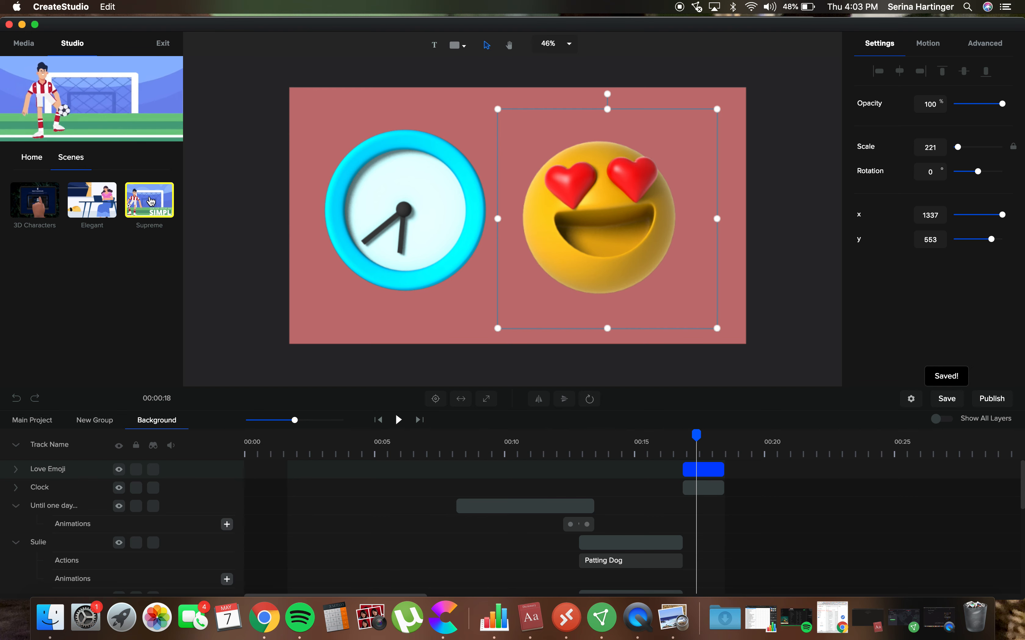
{"action": "left_click", "coordinate": [41, 163]}
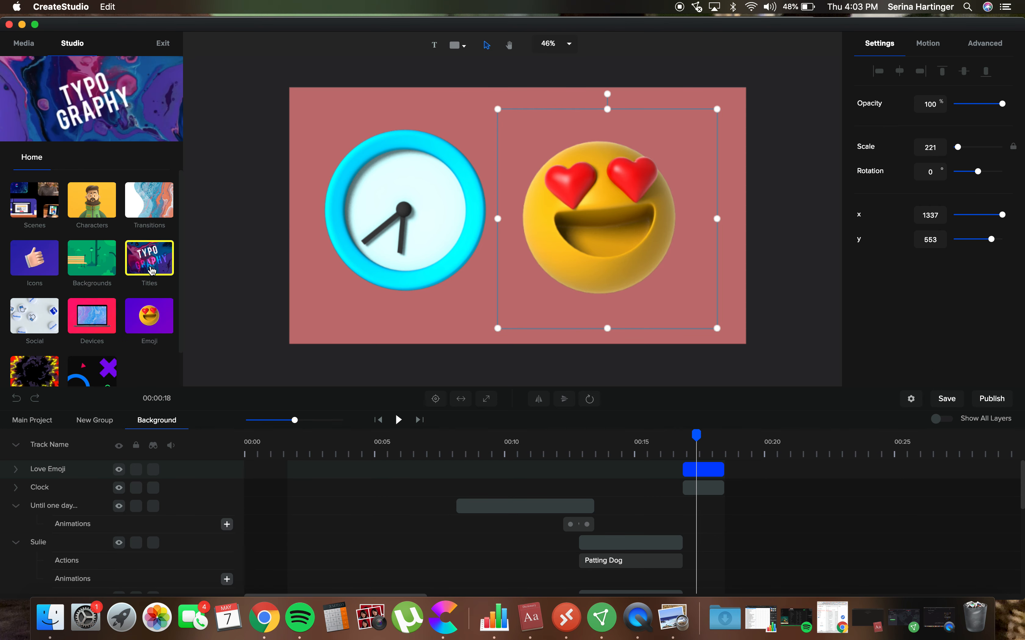
{"action": "left_click", "coordinate": [153, 271]}
{"action": "left_click", "coordinate": [32, 157]}
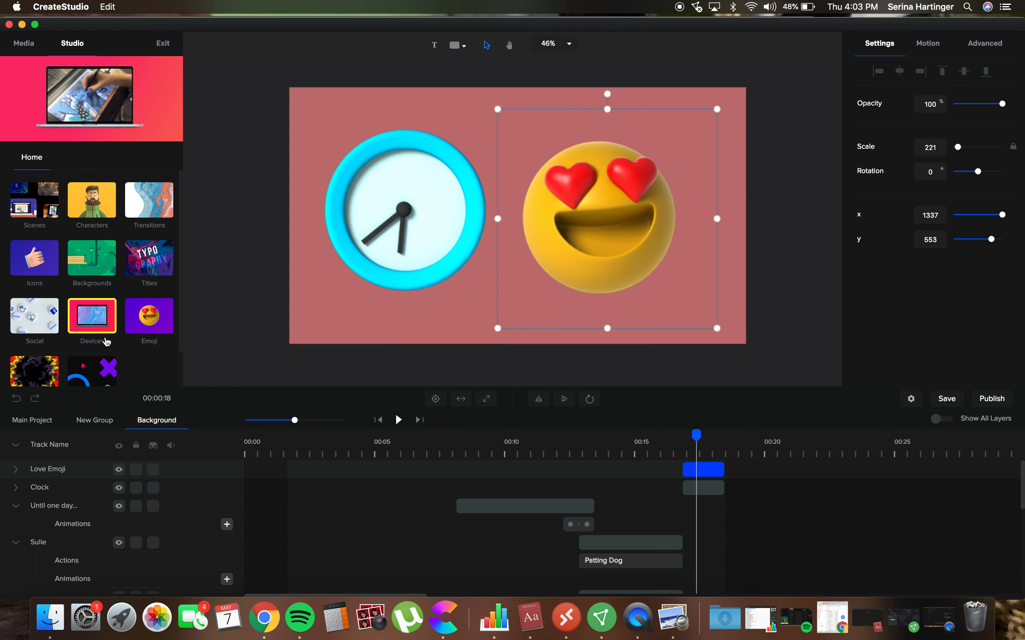